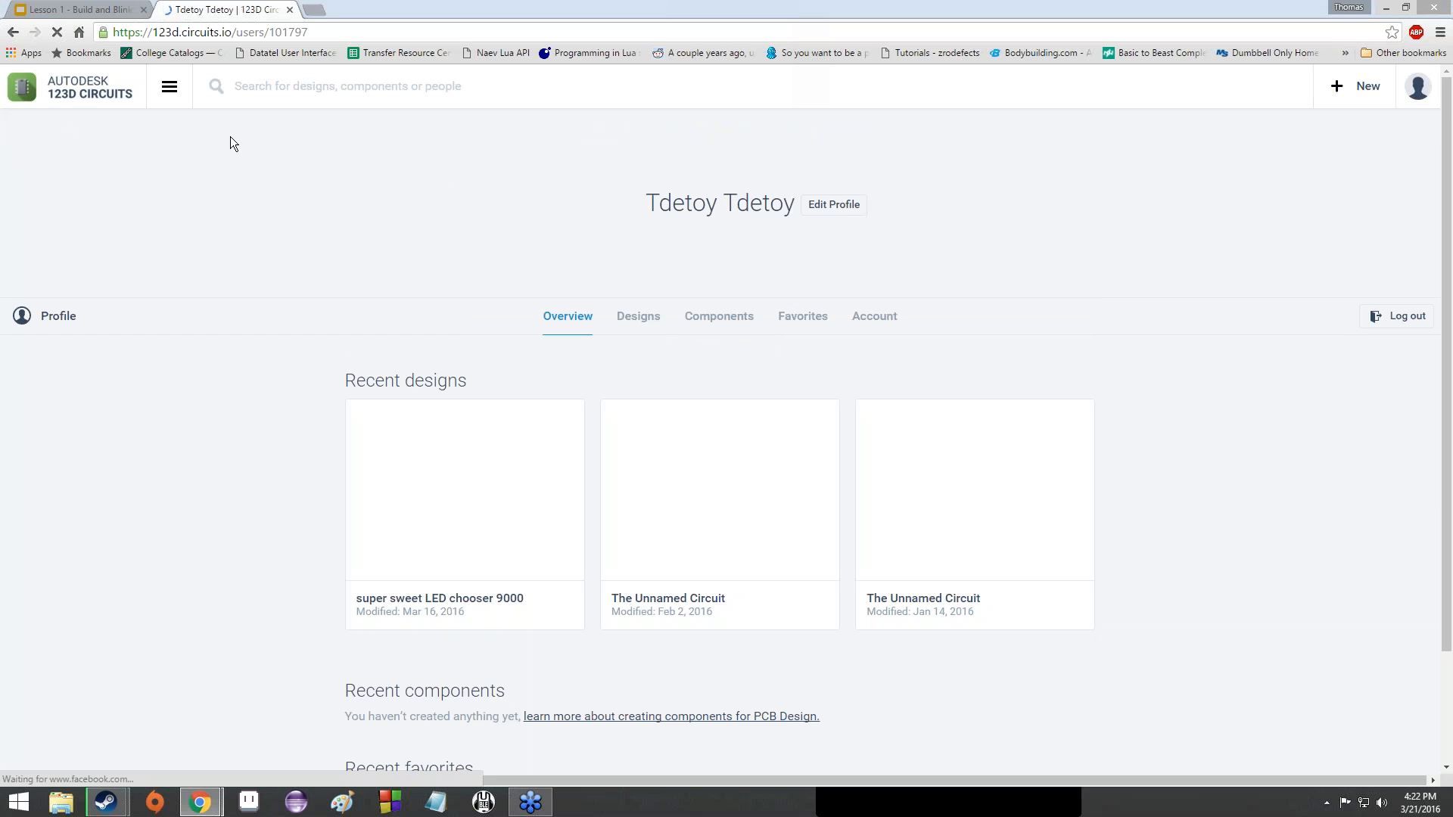
- Open and close the site navigation panel, then log out to the public home page
click(170, 86)
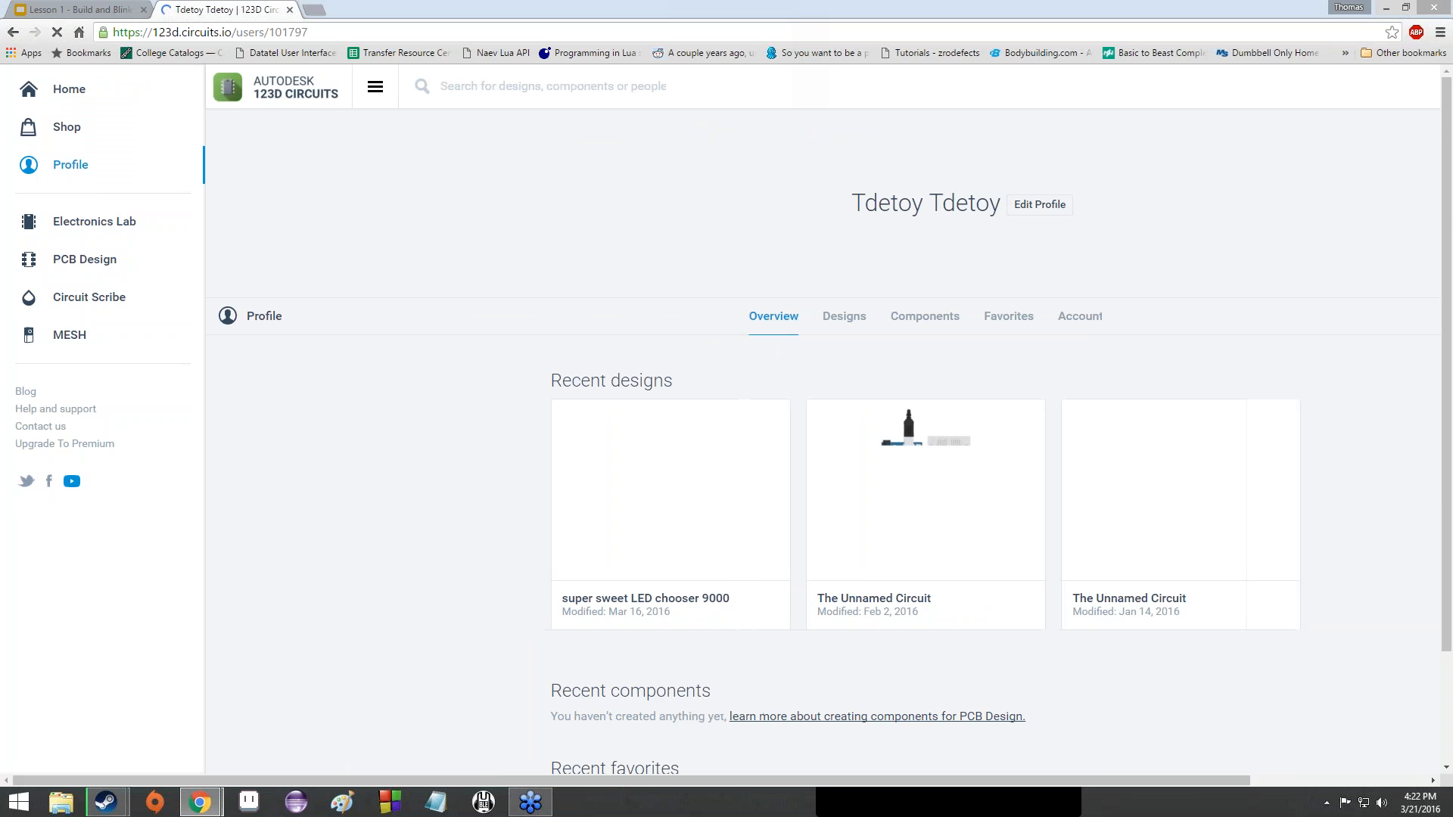
click(396, 238)
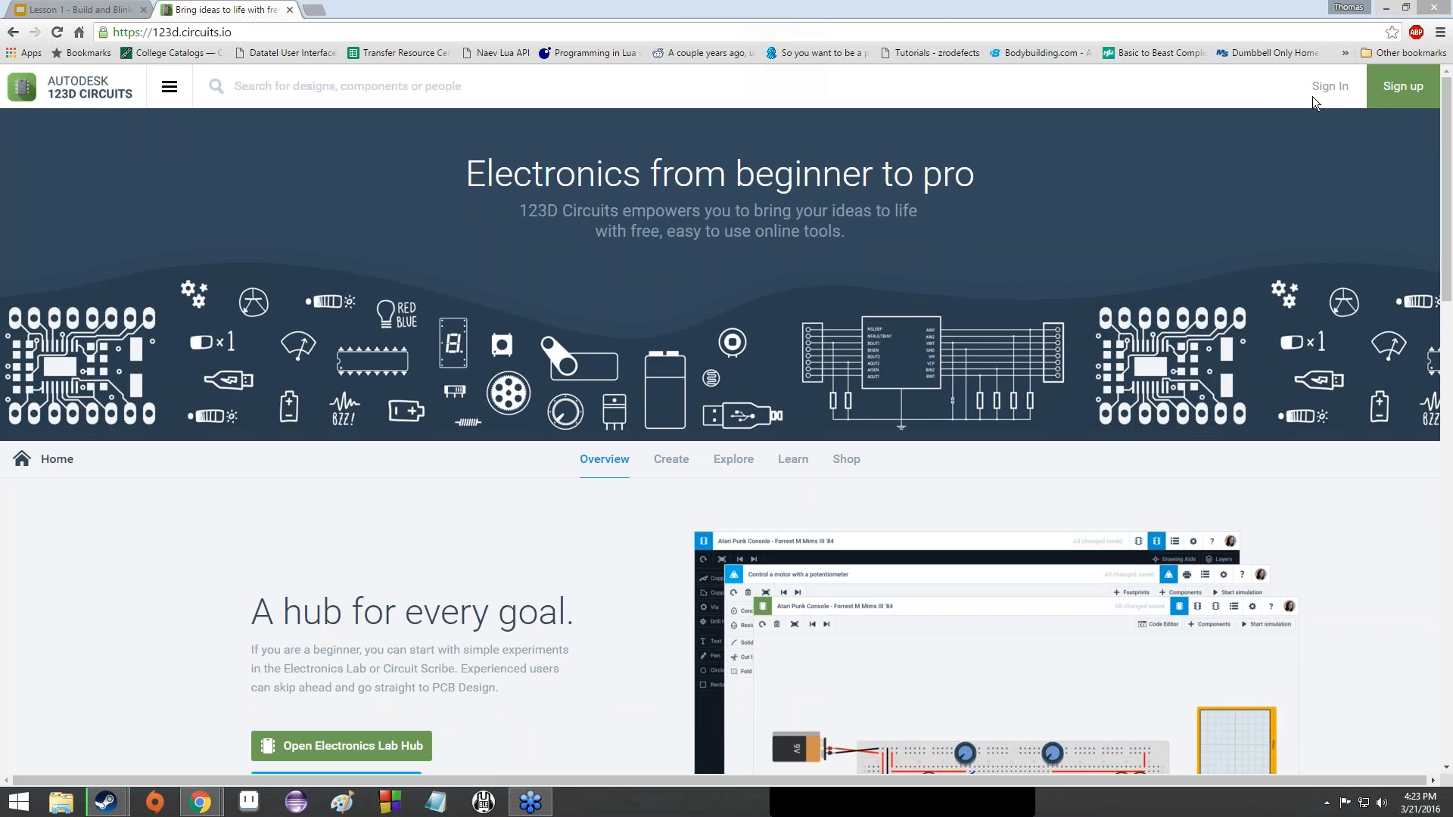
- Dismiss the sign-up dialog and sign in with the account e-mail and password
click(1399, 102)
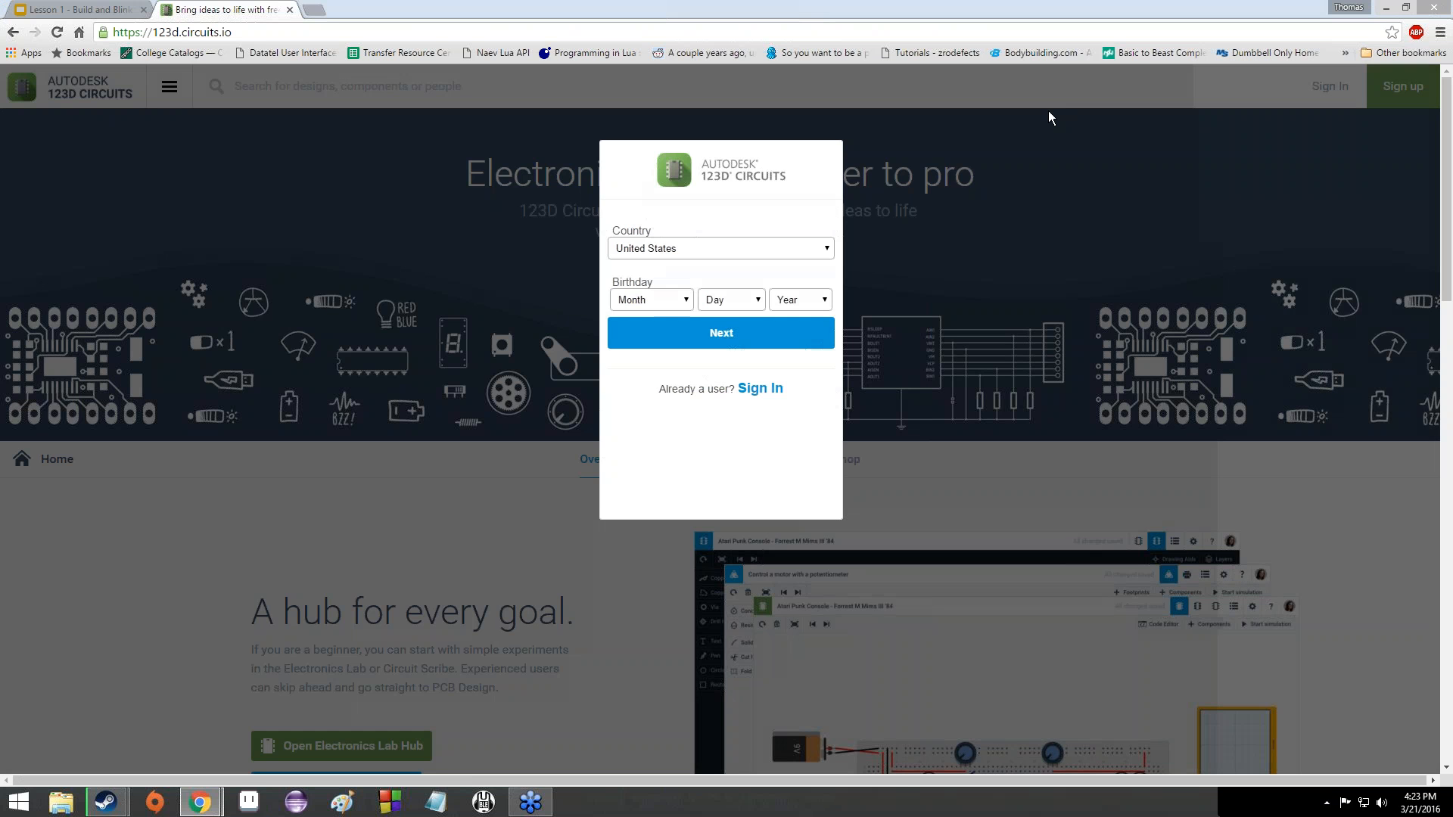
click(1047, 110)
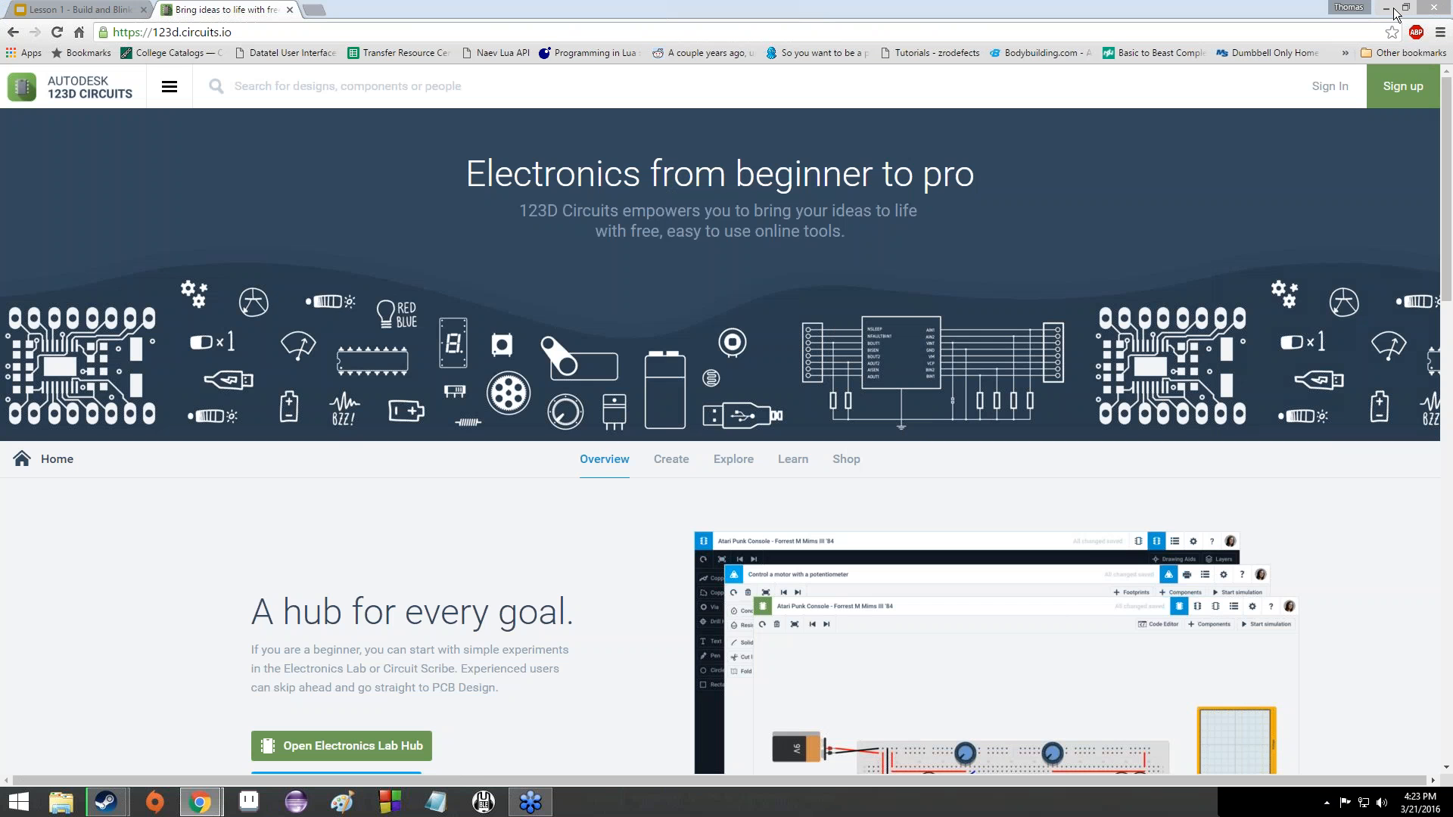
click(1329, 86)
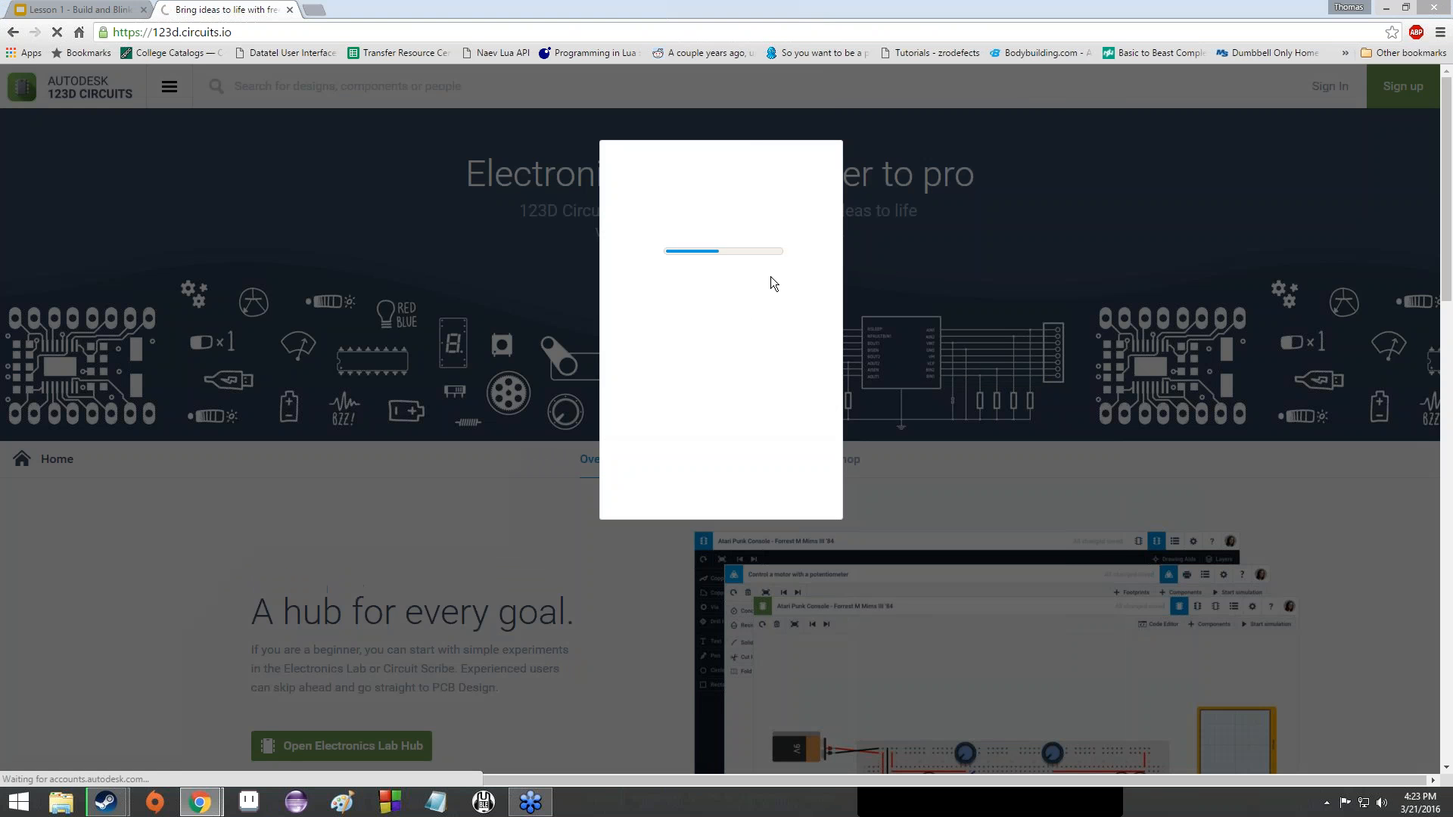
click(696, 317)
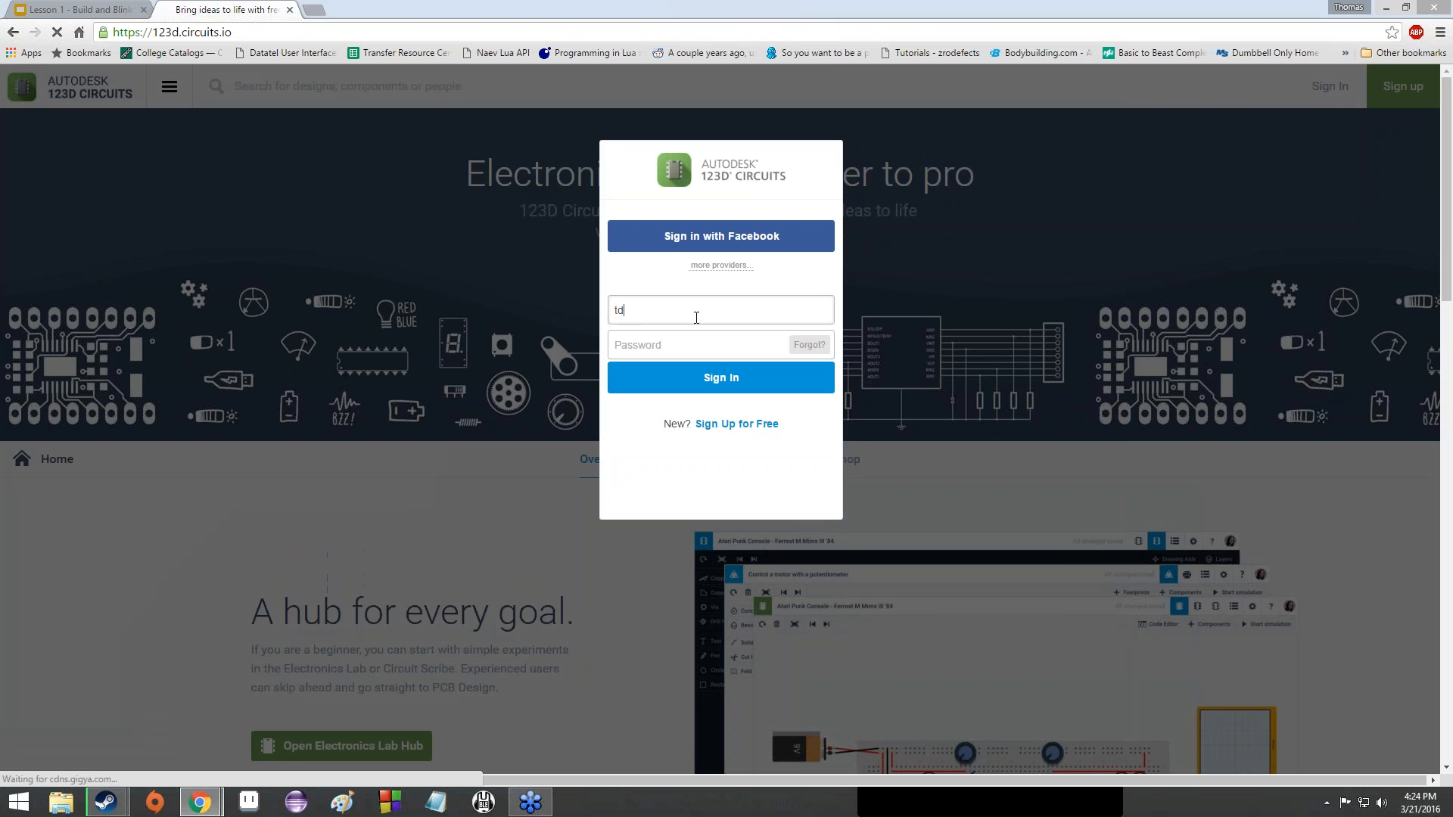
key(Tab)
text(*******)
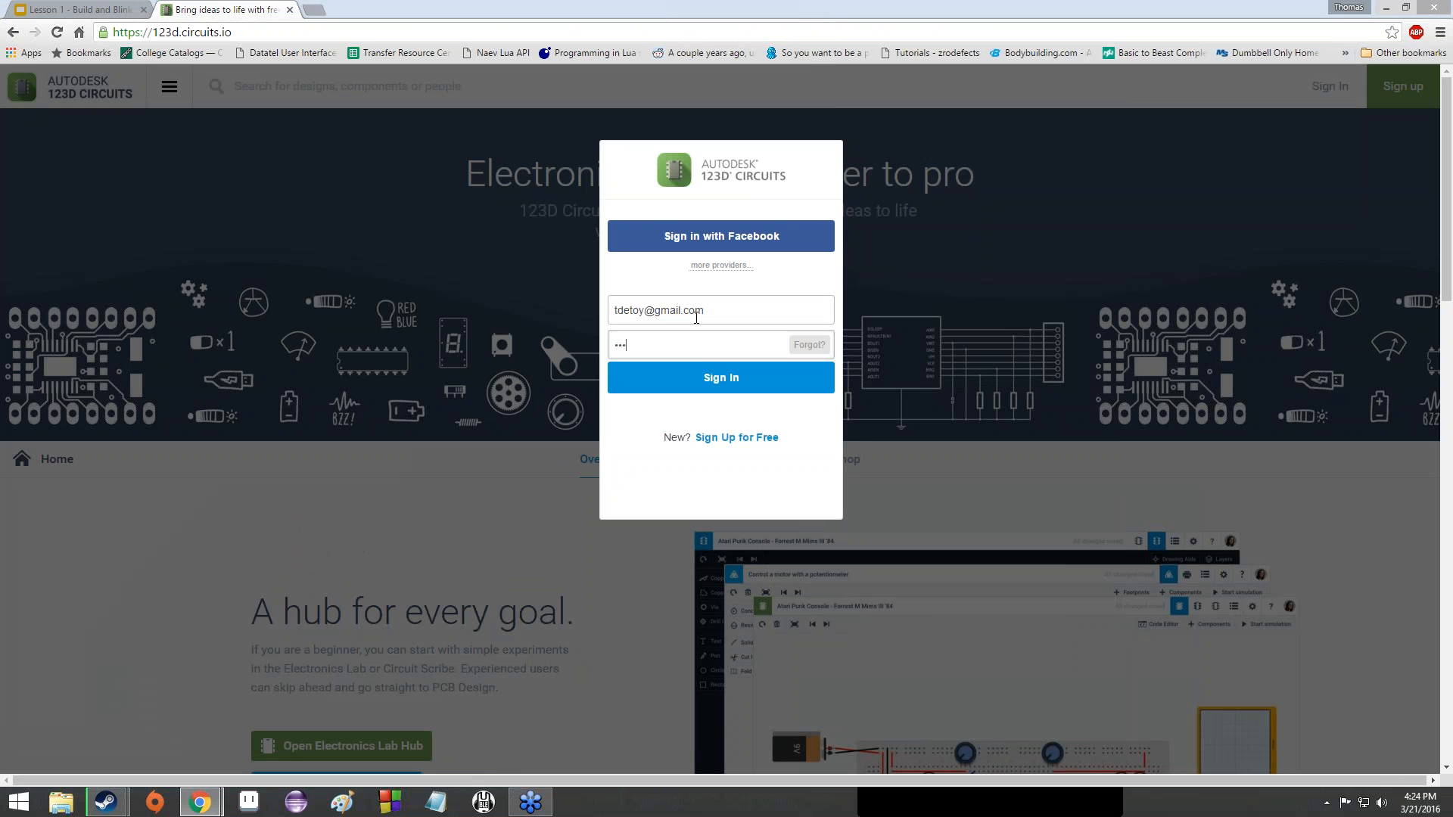
text(*)
key(Return)
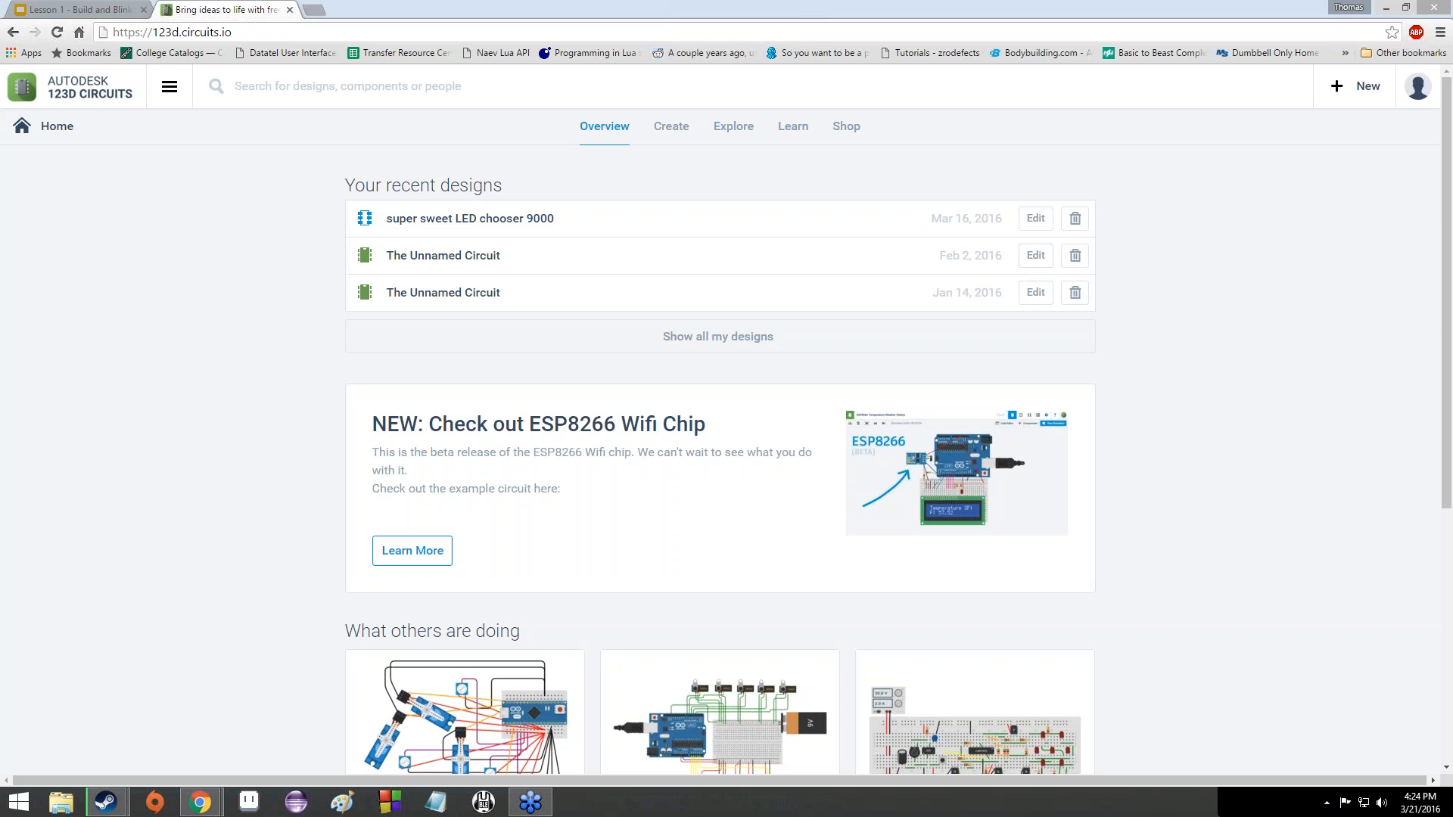
- Scroll down through the 'What others are doing' gallery and back up to the recent designs
scroll(975, 575, down, 5)
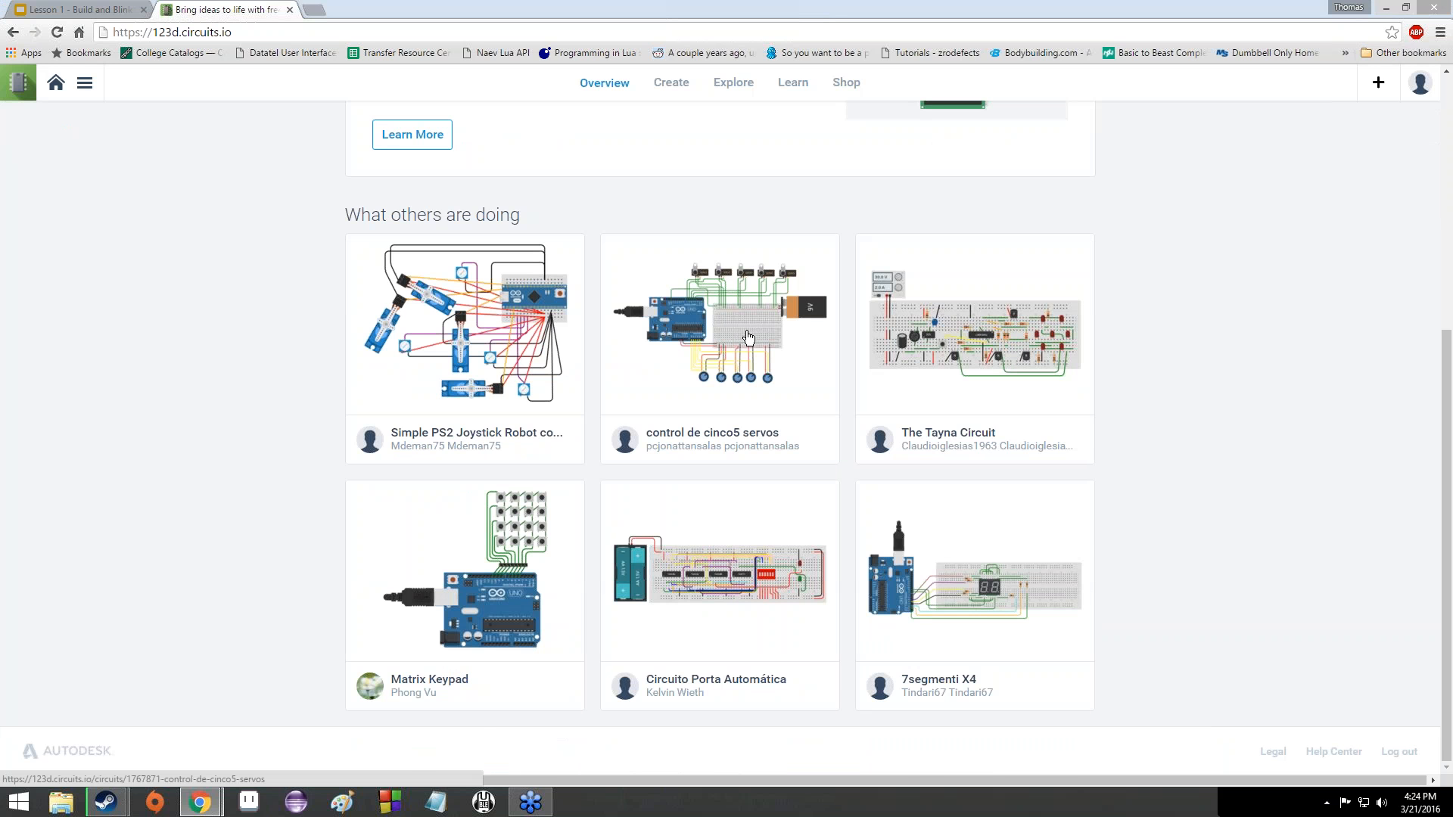
scroll(748, 340, up, 5)
scroll(681, 344, down, 5)
scroll(587, 535, up, 10)
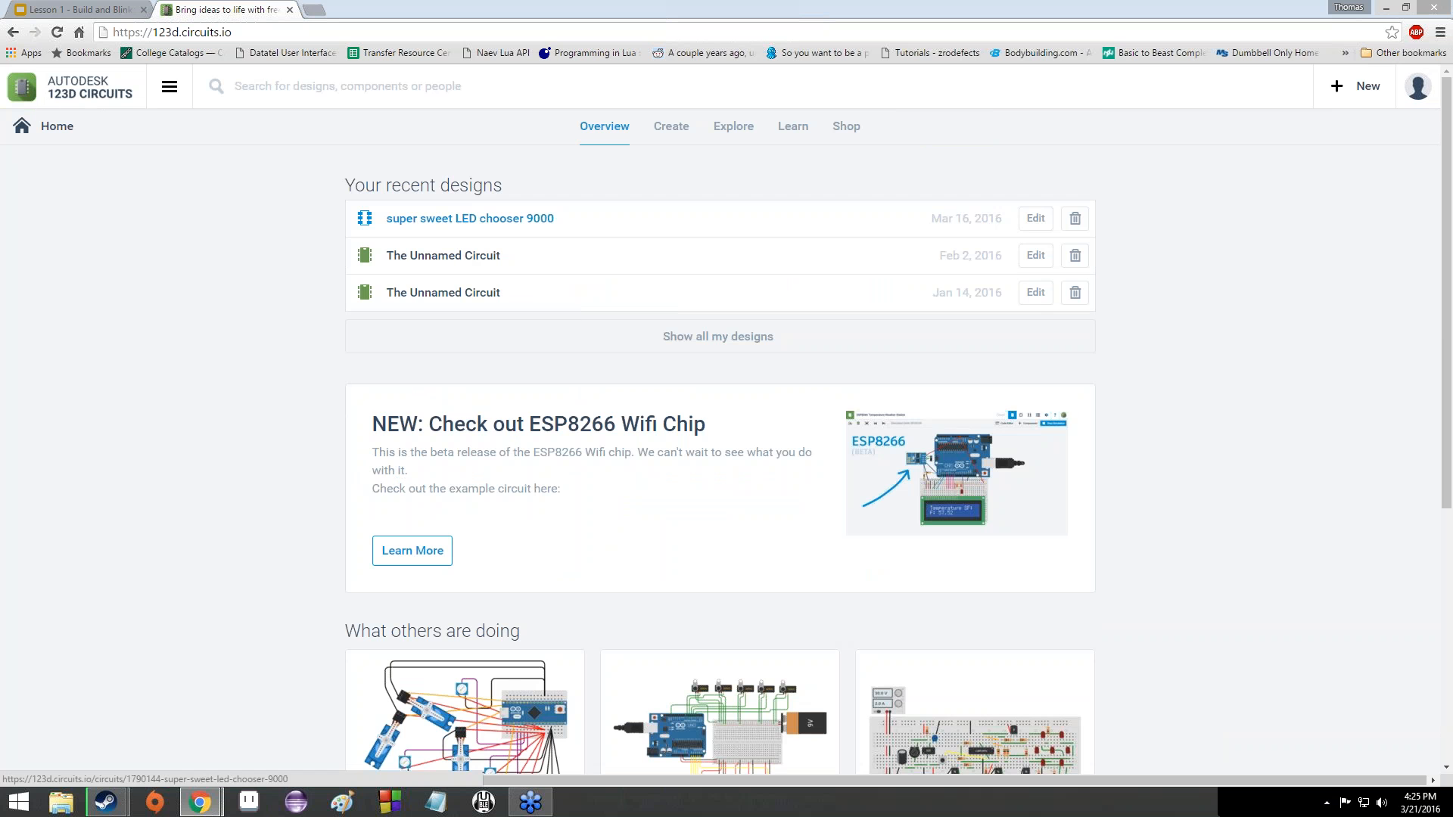
- Switch to the Create page and browse the Electronics Lab, PCB Design and Circuit Scribe hub cards
click(666, 128)
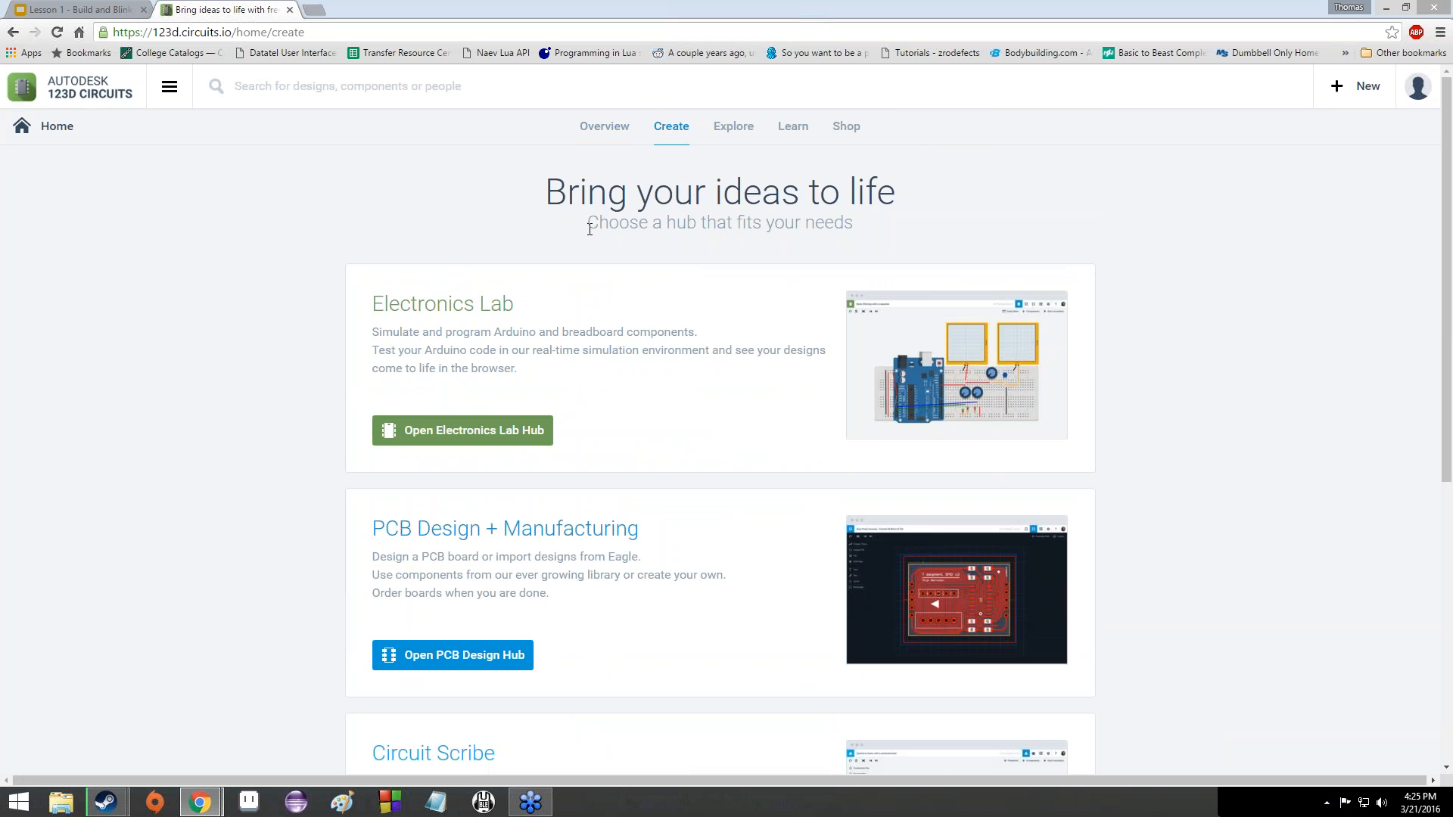
click(600, 127)
scroll(600, 350, down, 2)
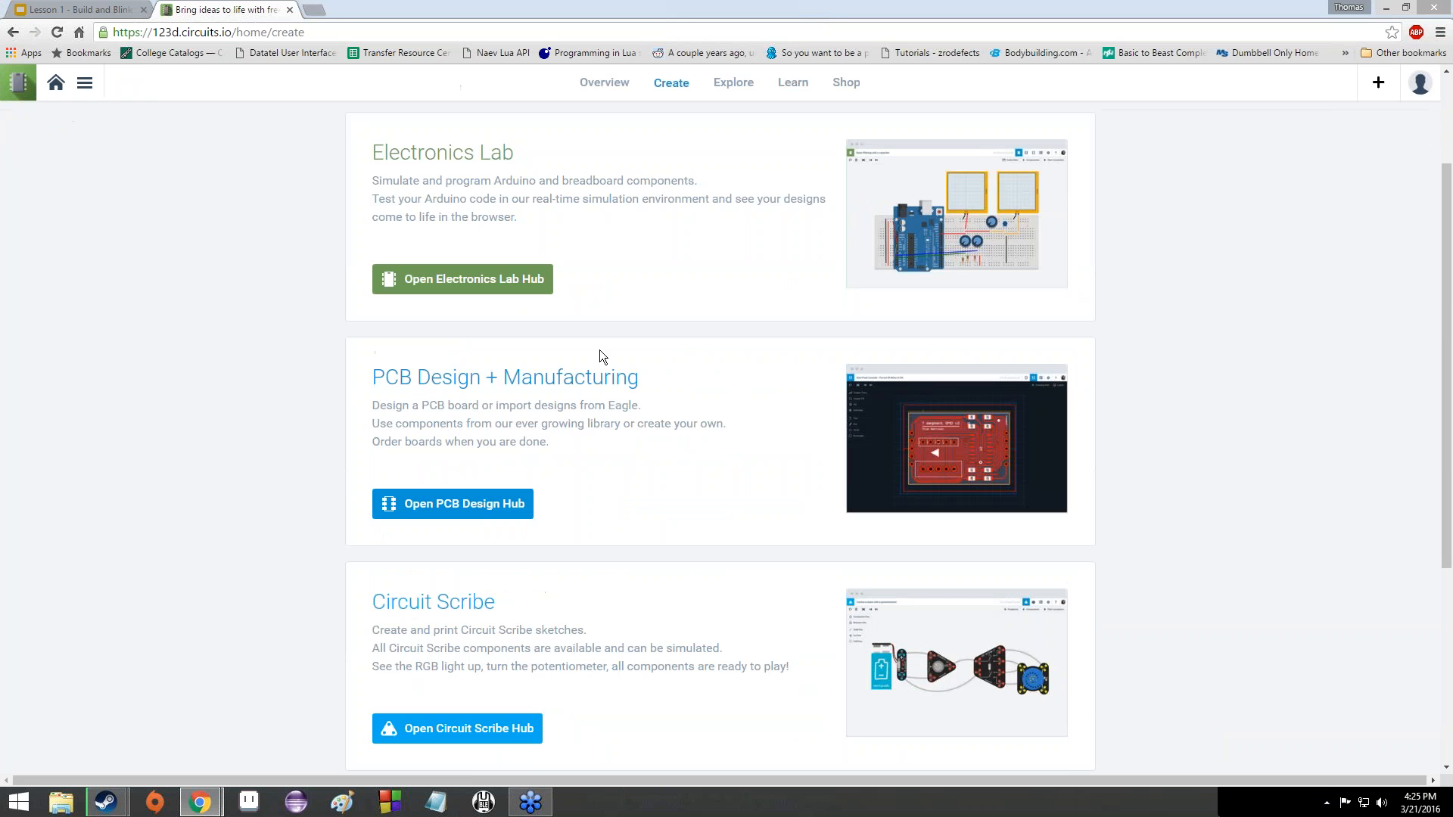
scroll(537, 393, down, 2)
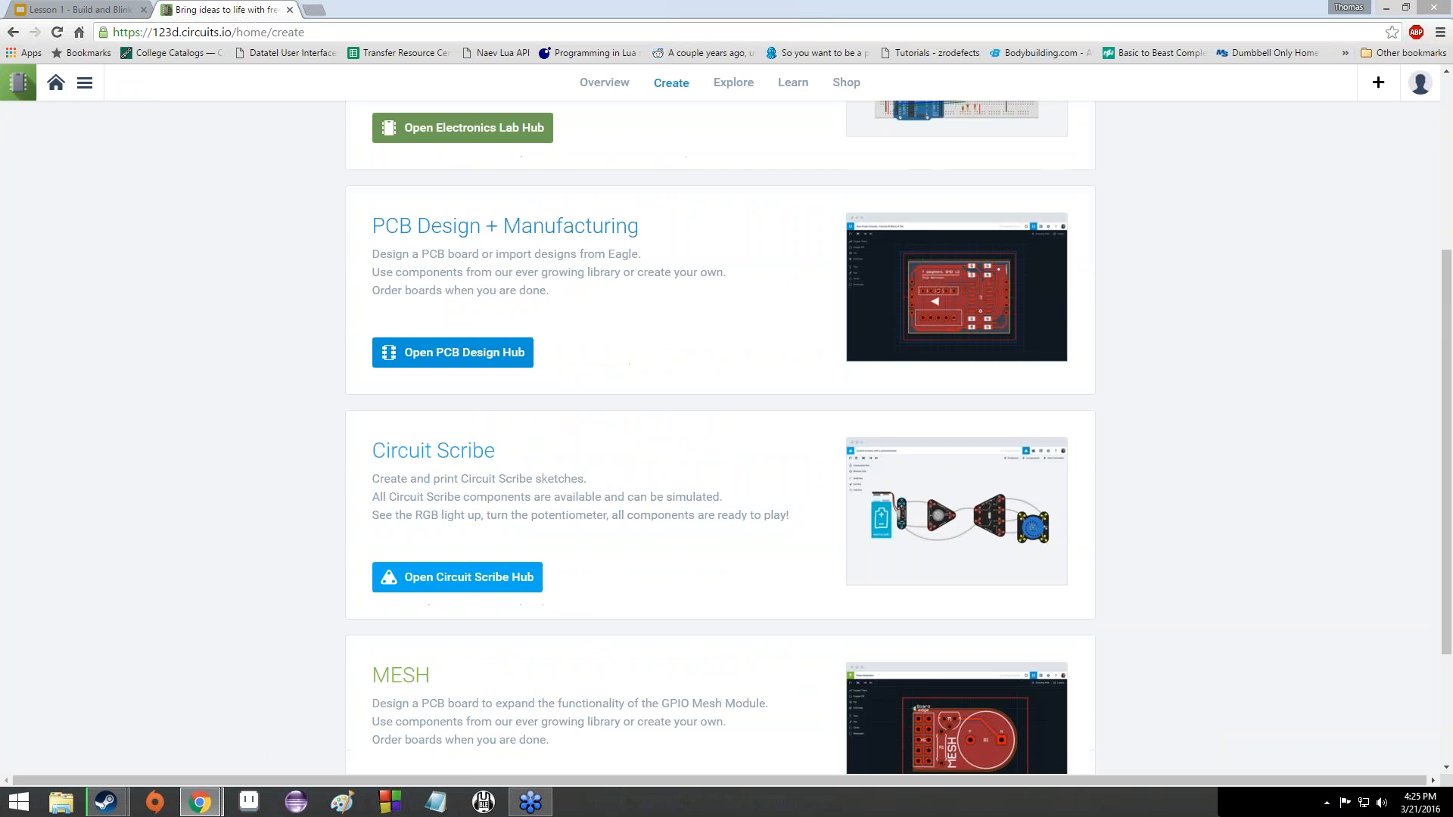
scroll(512, 444, down, 3)
scroll(511, 424, up, 4)
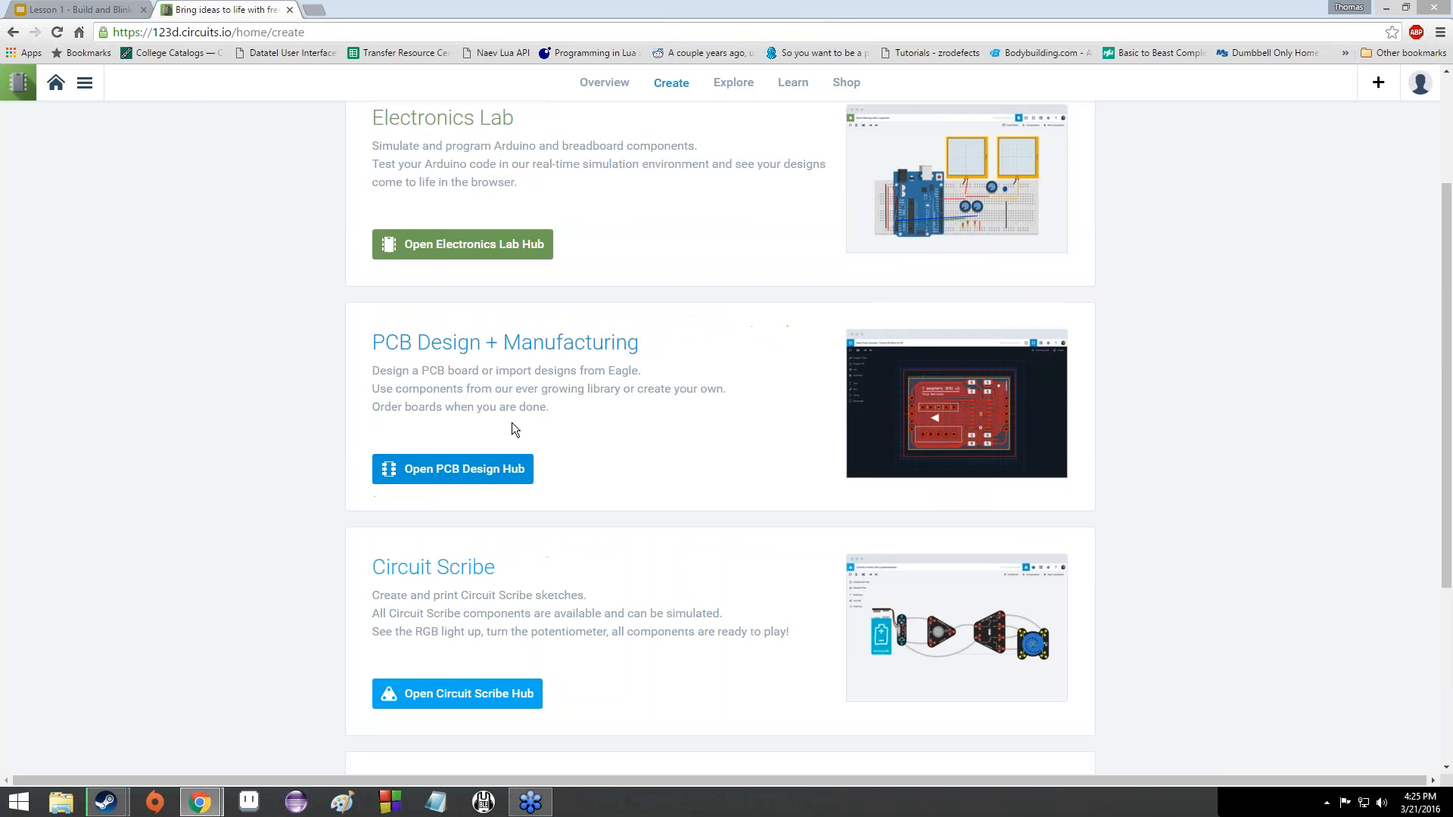
scroll(314, 542, up, 3)
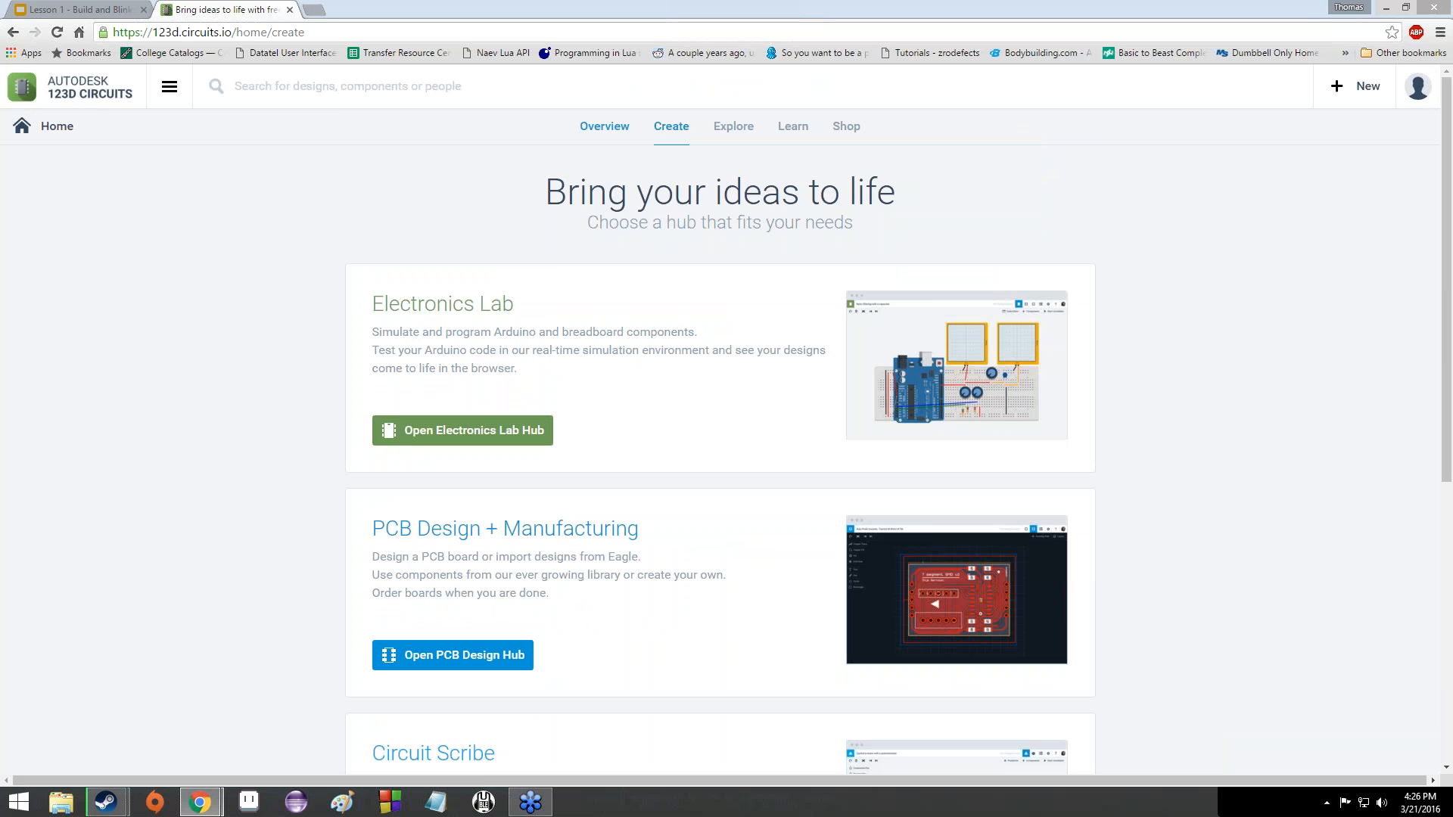
- Go to the Electronics Lab hub from the site navigation panel
click(184, 96)
click(377, 91)
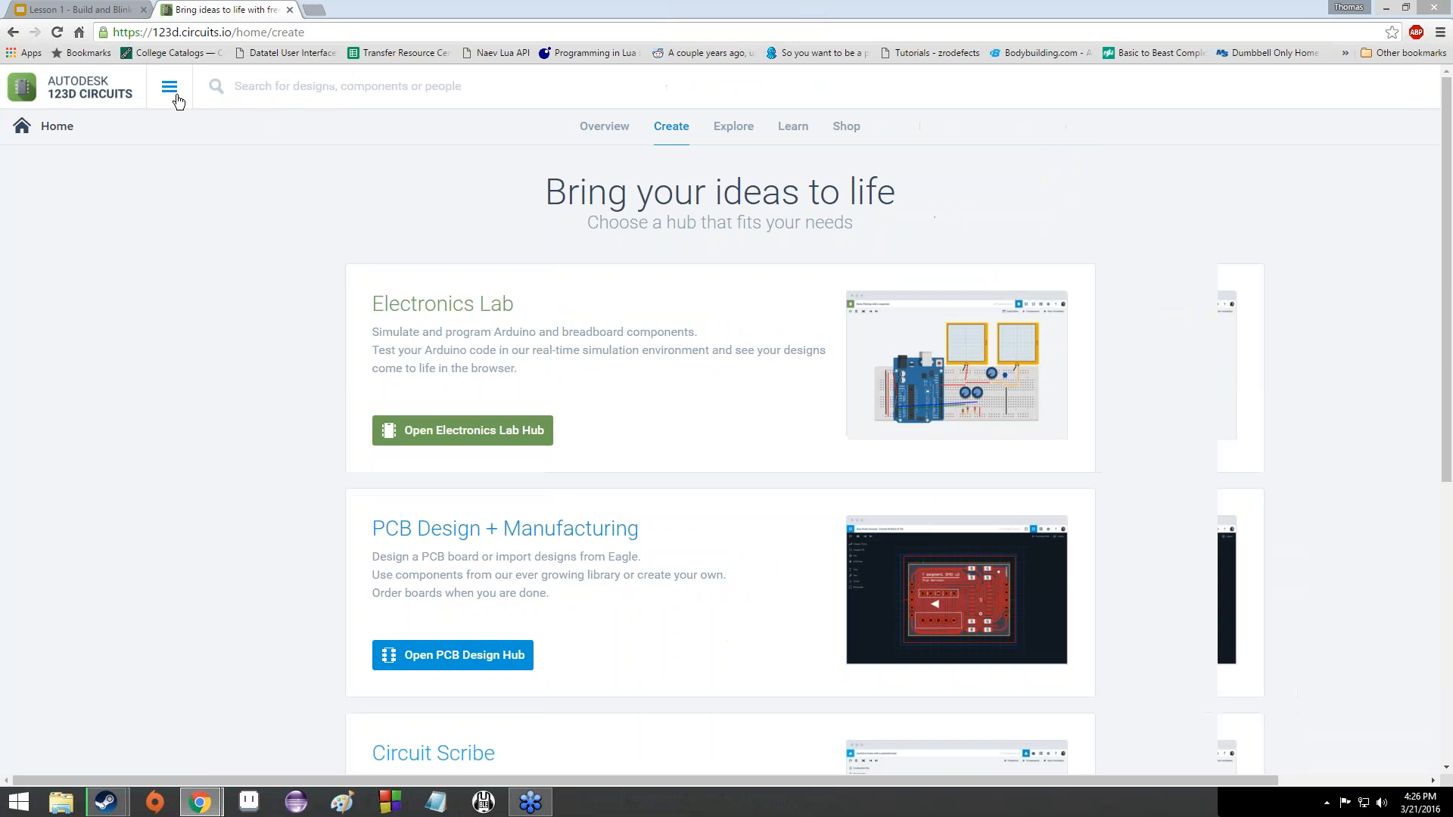
click(177, 97)
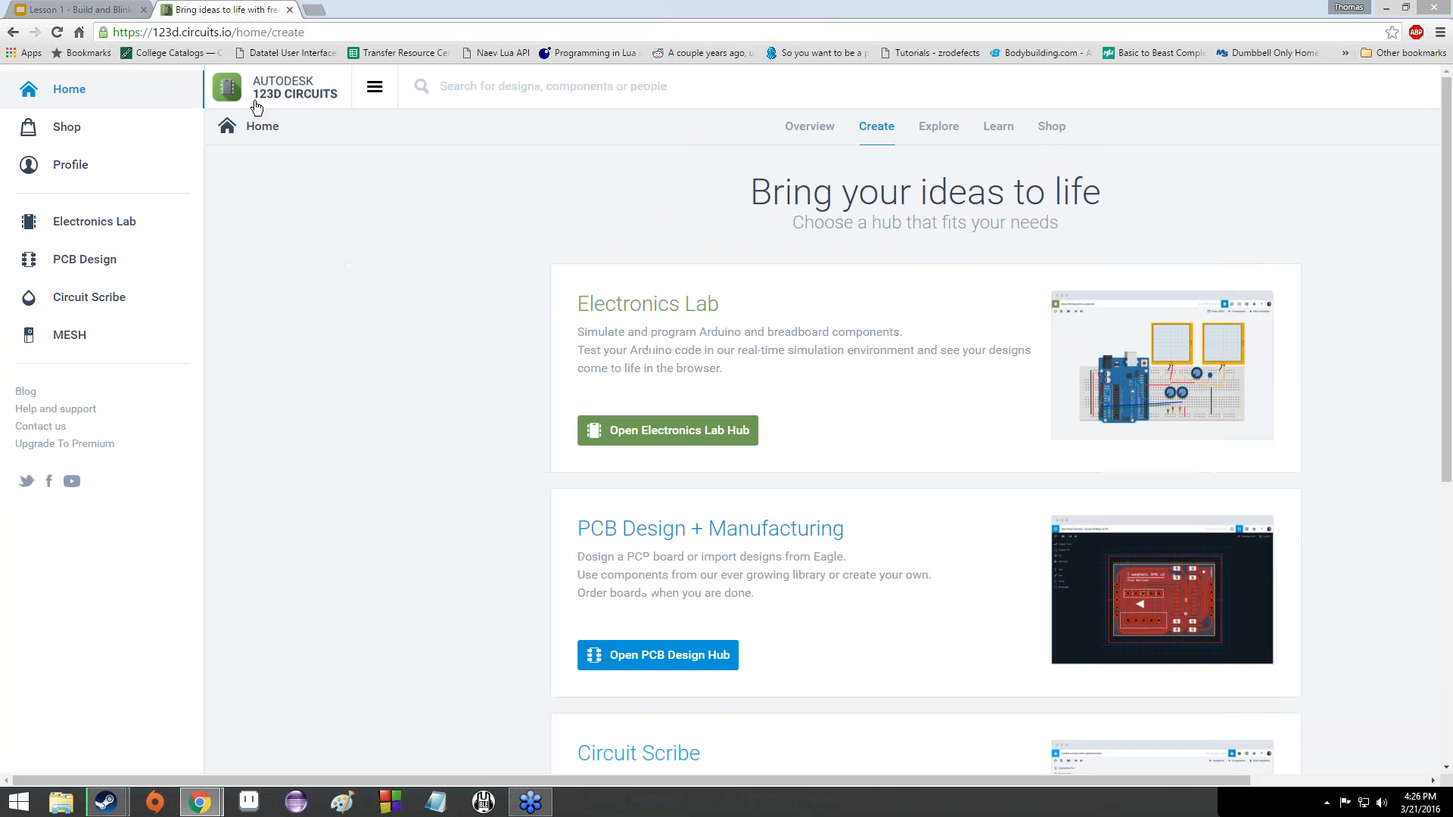
click(377, 91)
click(185, 91)
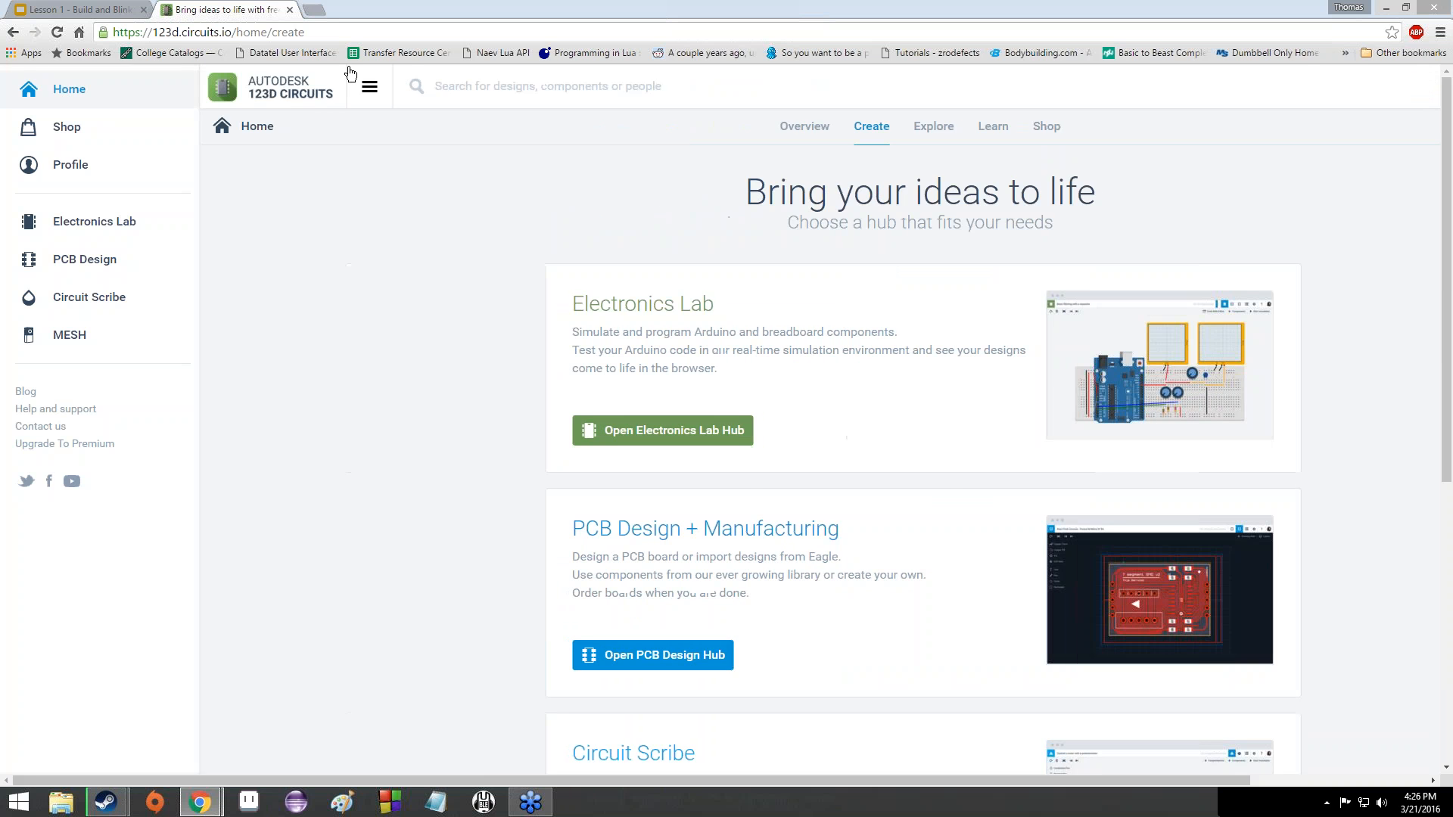
click(370, 88)
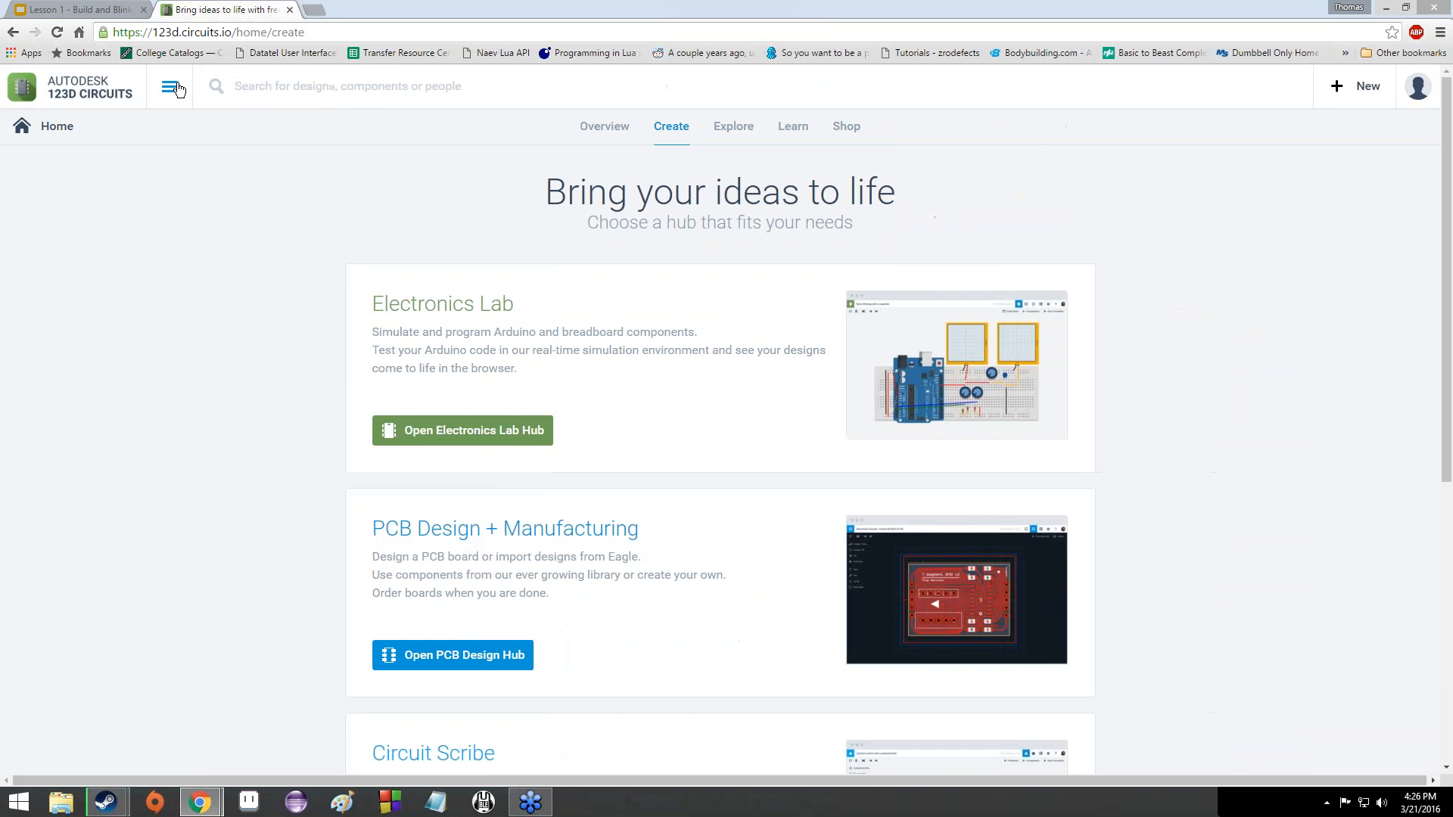
click(176, 89)
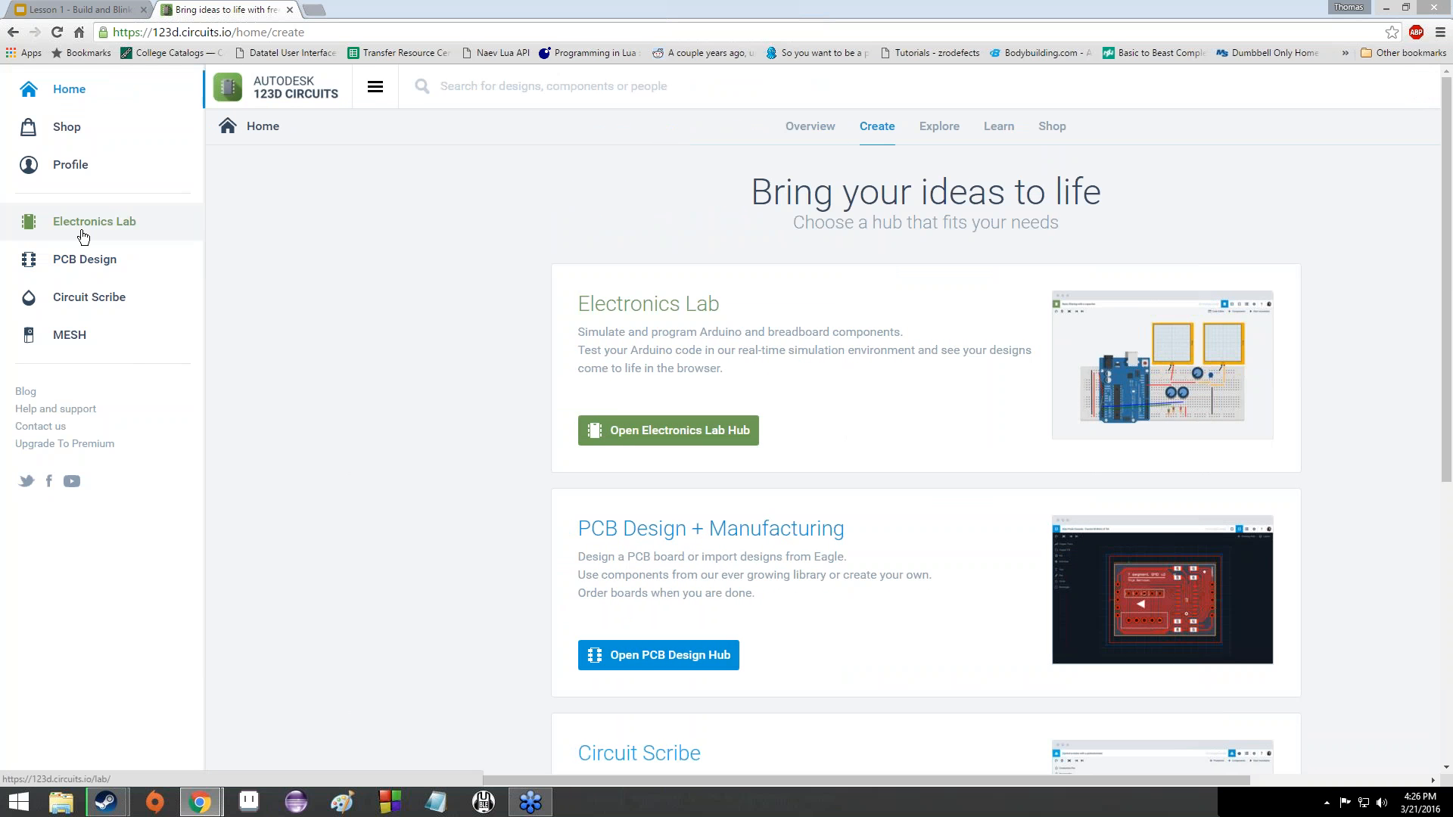
click(83, 235)
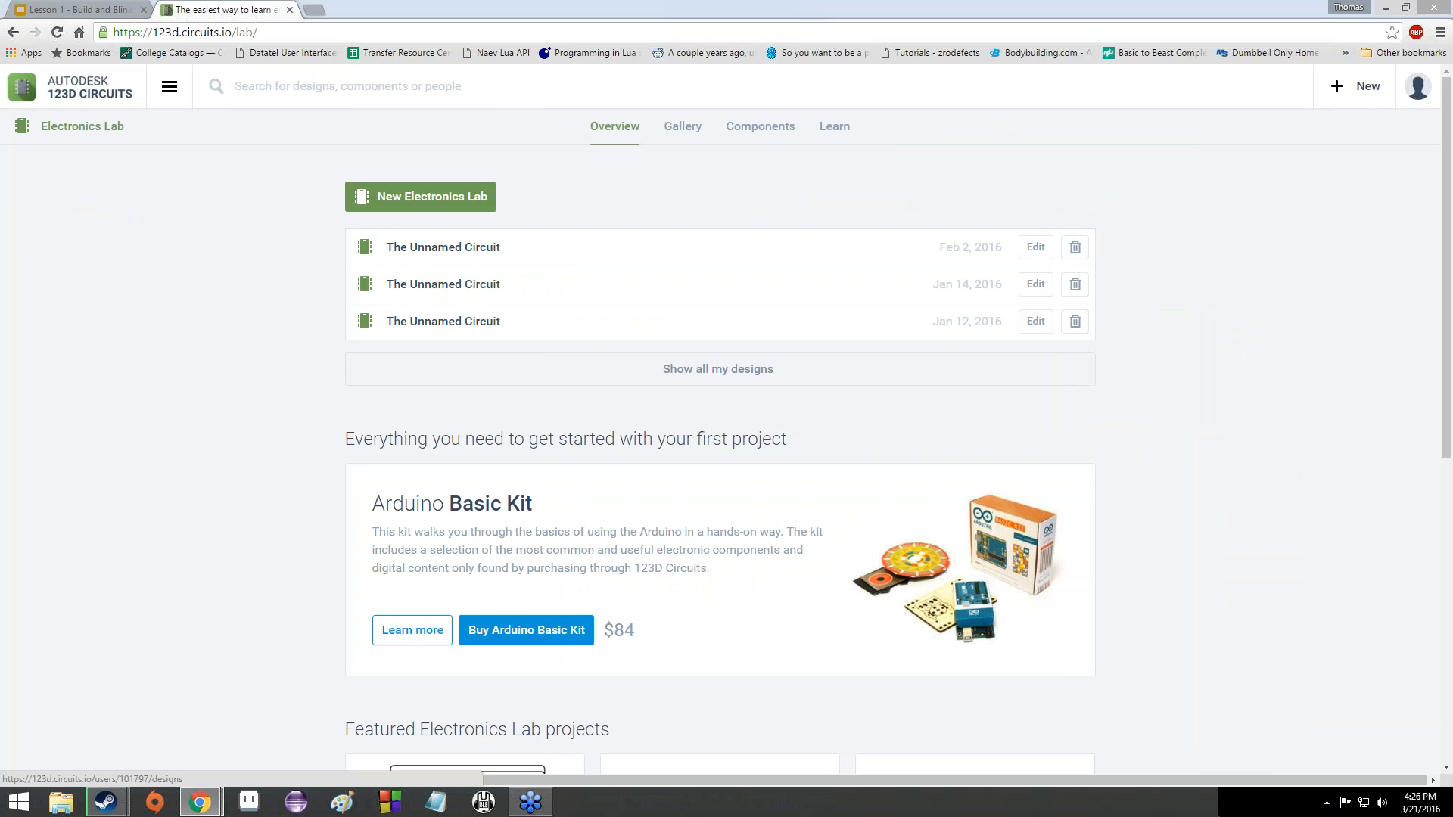
- Scroll through the Electronics Lab overview's Unnamed Circuit designs and Arduino Basic Kit
scroll(384, 474, down, 1)
scroll(916, 573, up, 1)
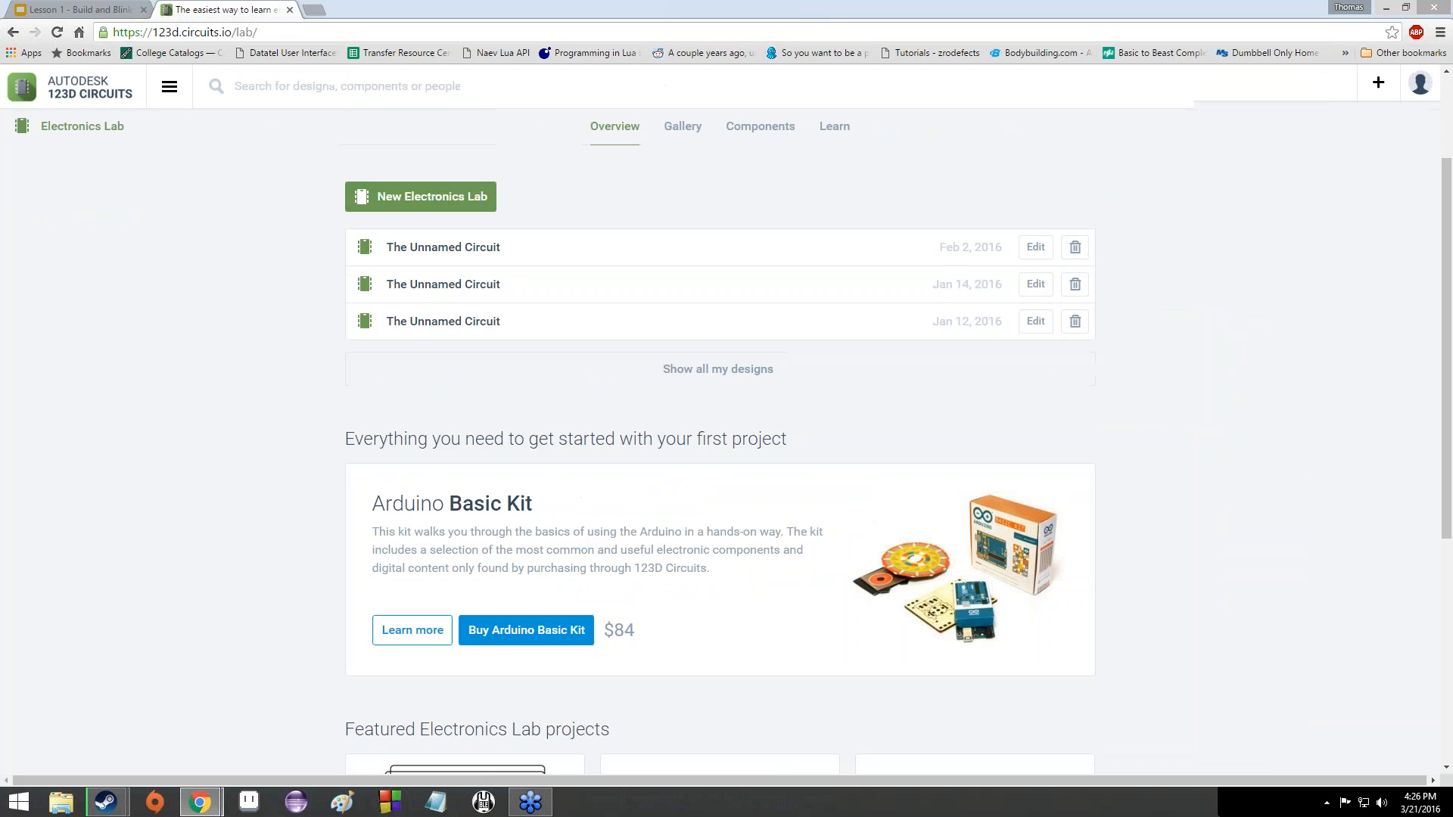
scroll(916, 574, down, 5)
scroll(915, 573, up, 1)
scroll(860, 567, up, 4)
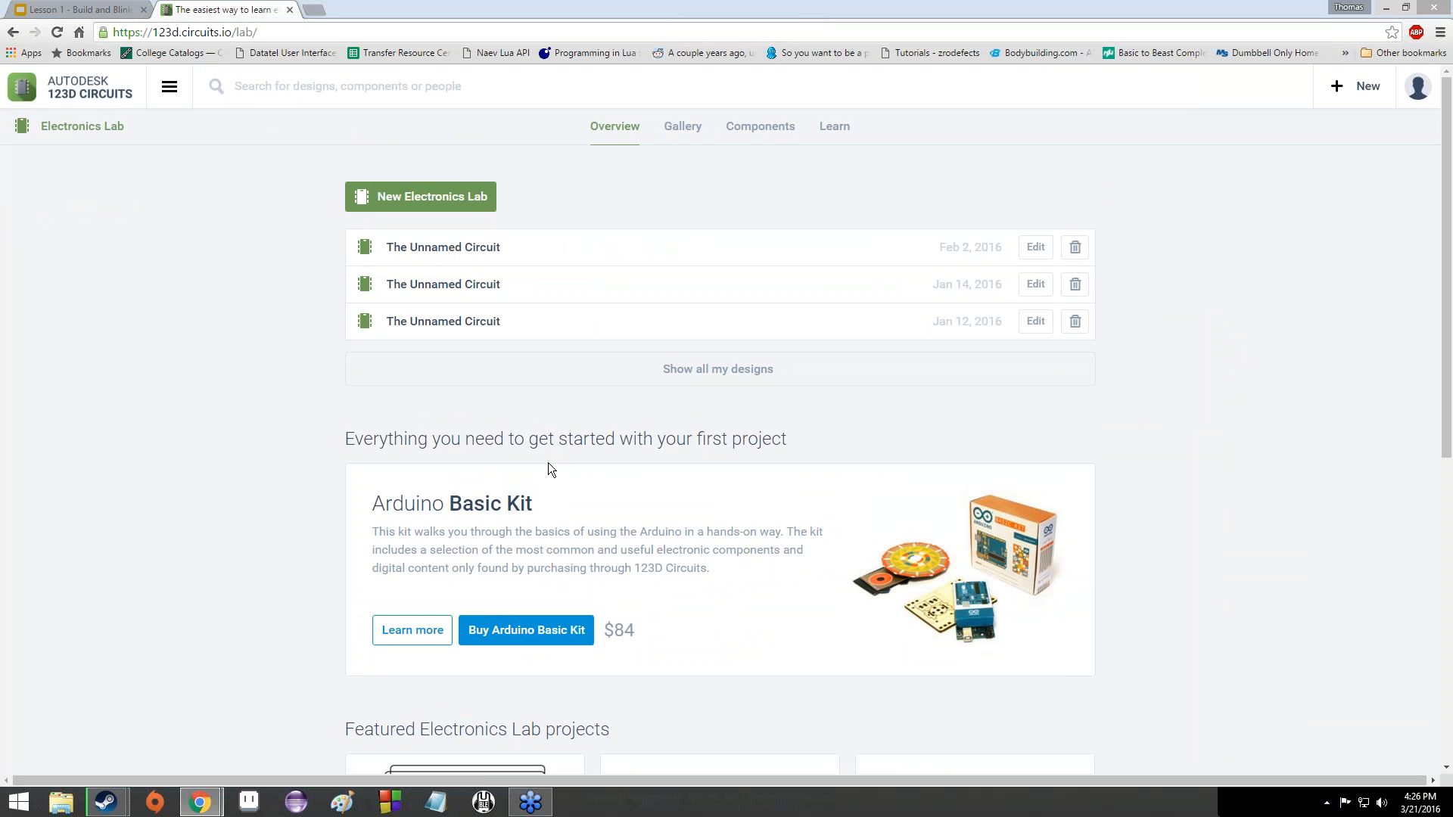
- Create a new Electronics Lab circuit and drag its breadboard up and left
click(468, 210)
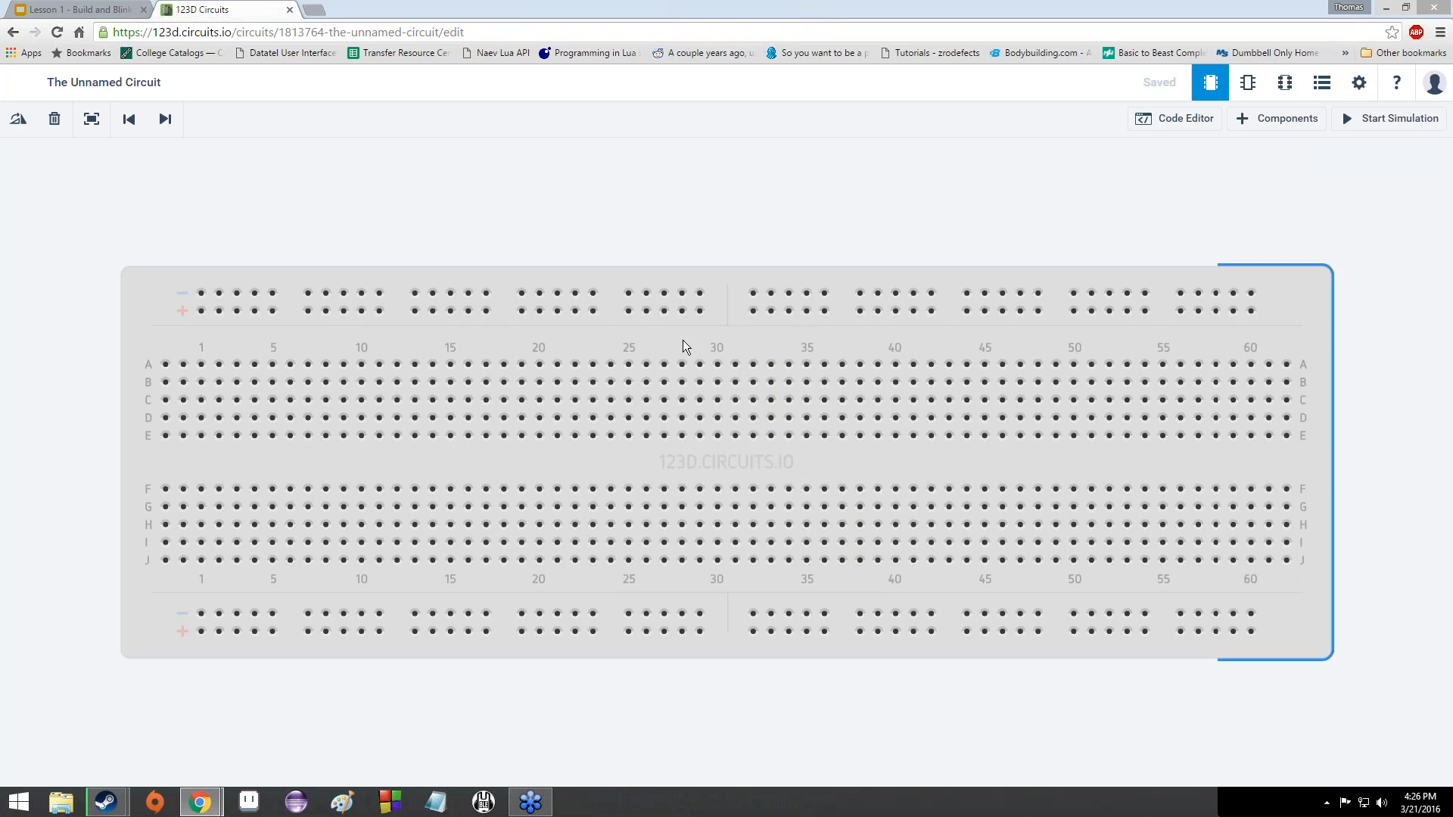
drag(683, 344, 727, 302)
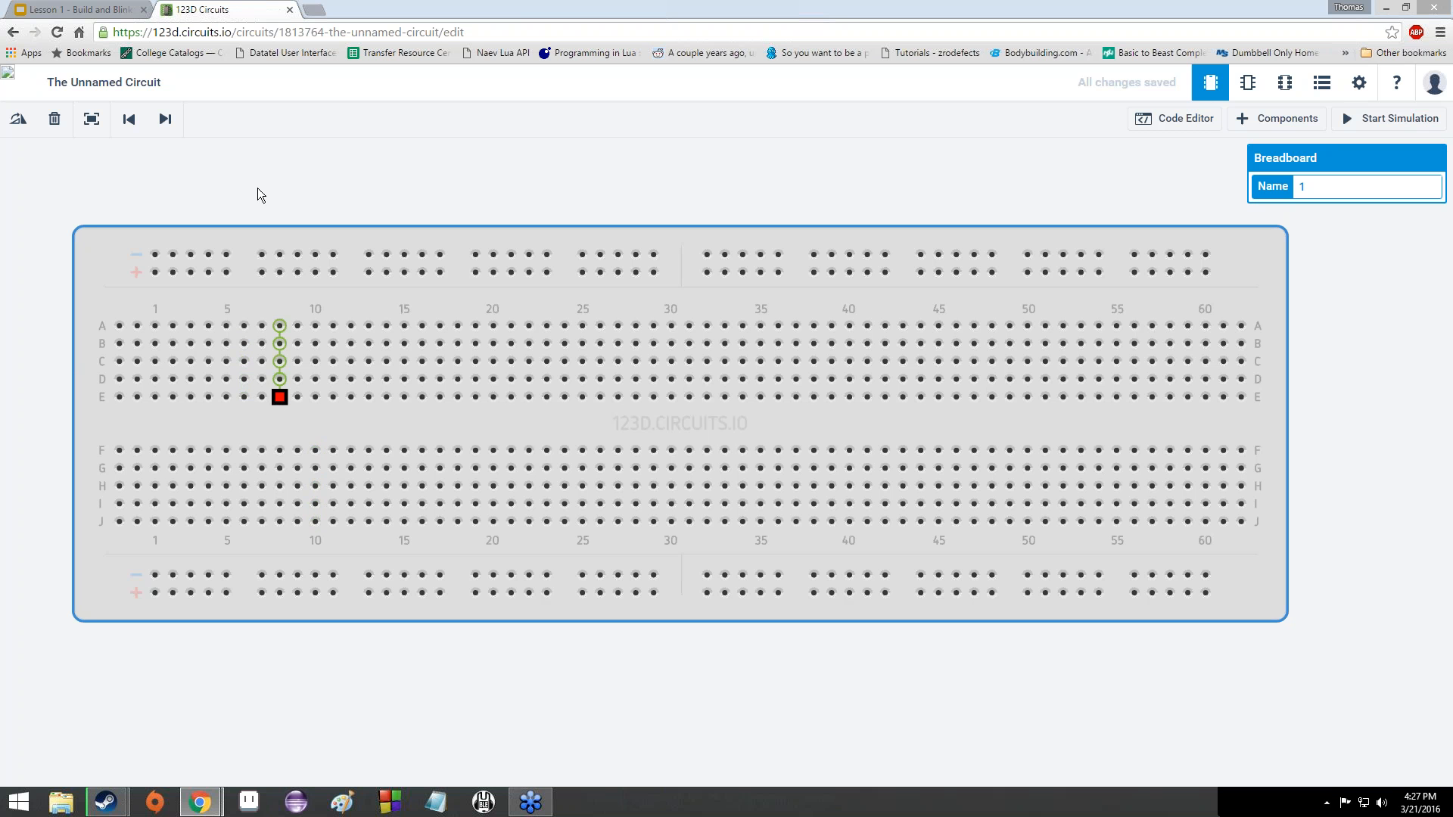
- Show slide 27, Solderless Breadboards, in the Lesson 1 deck, then return to 123D Circuits
click(76, 9)
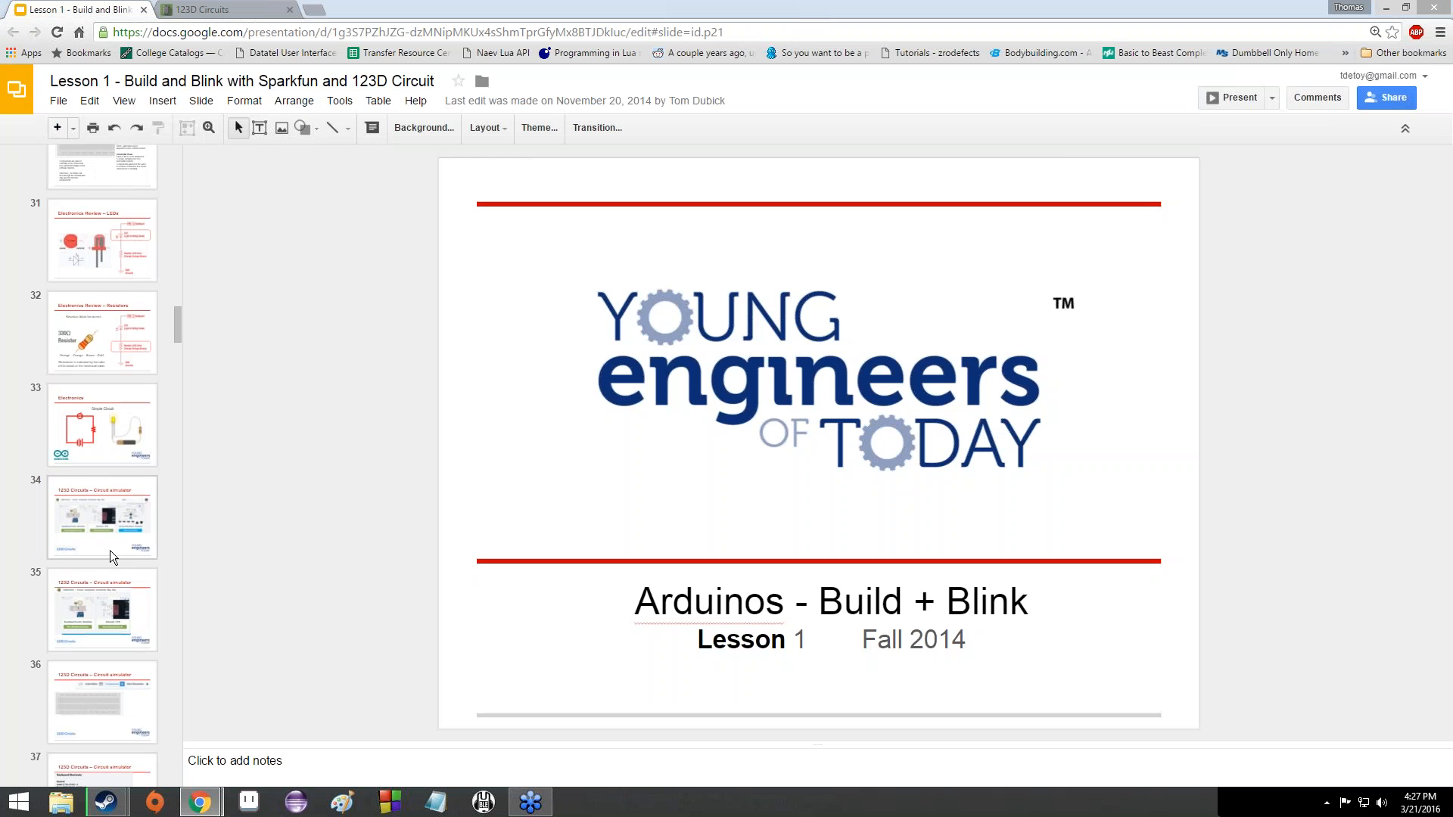
scroll(111, 551, up, 2)
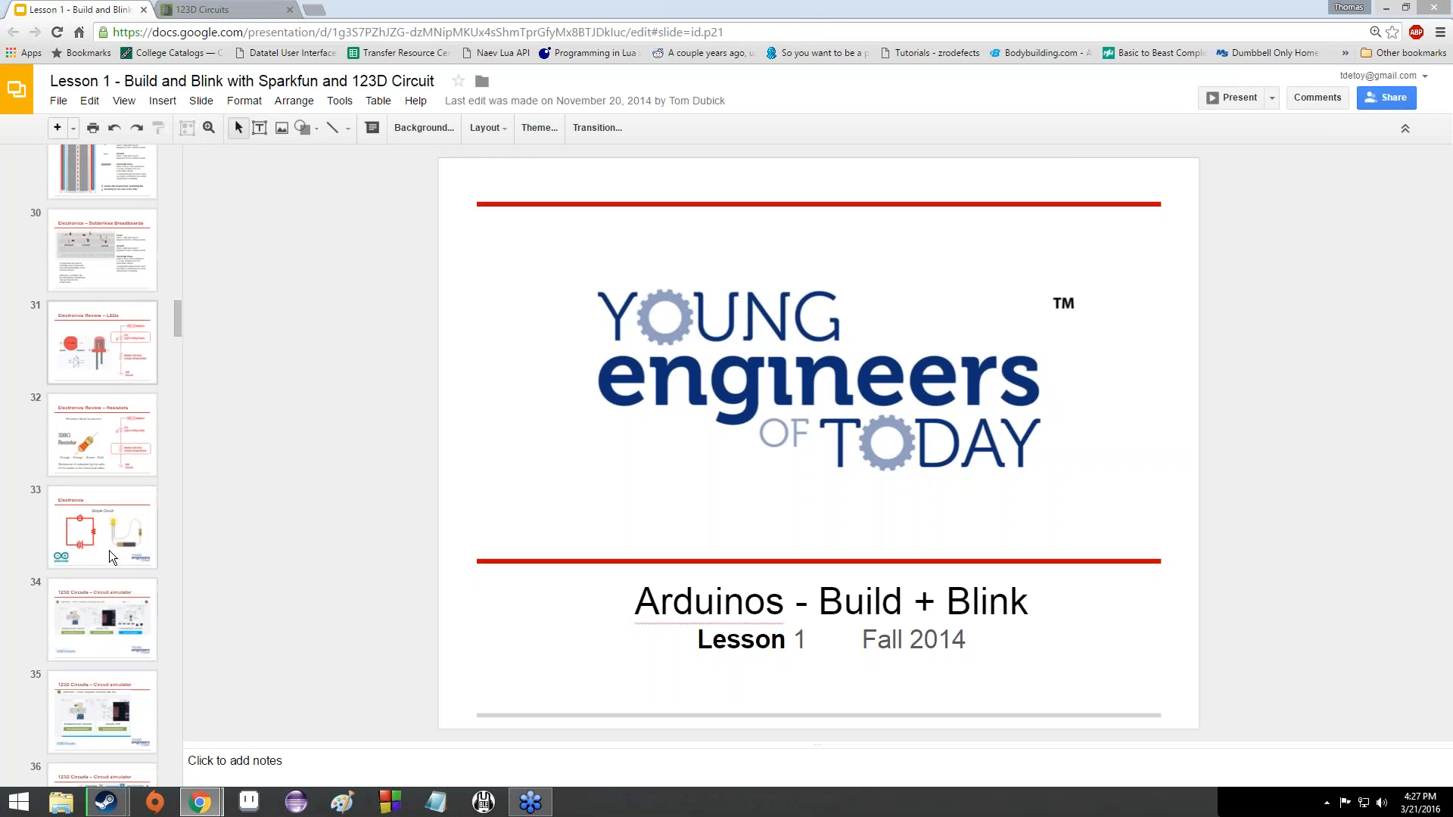
scroll(109, 551, up, 3)
click(82, 207)
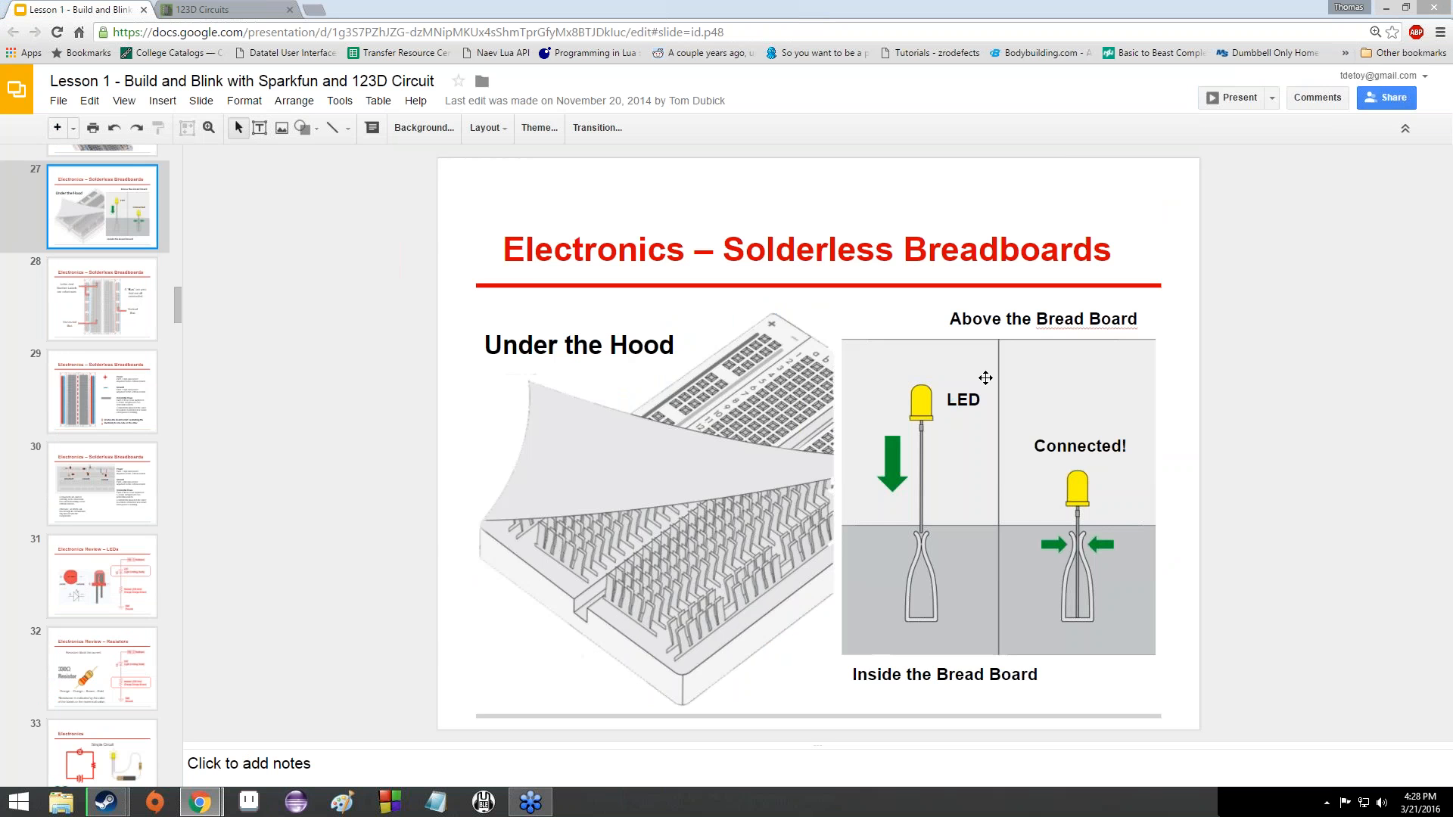
click(234, 11)
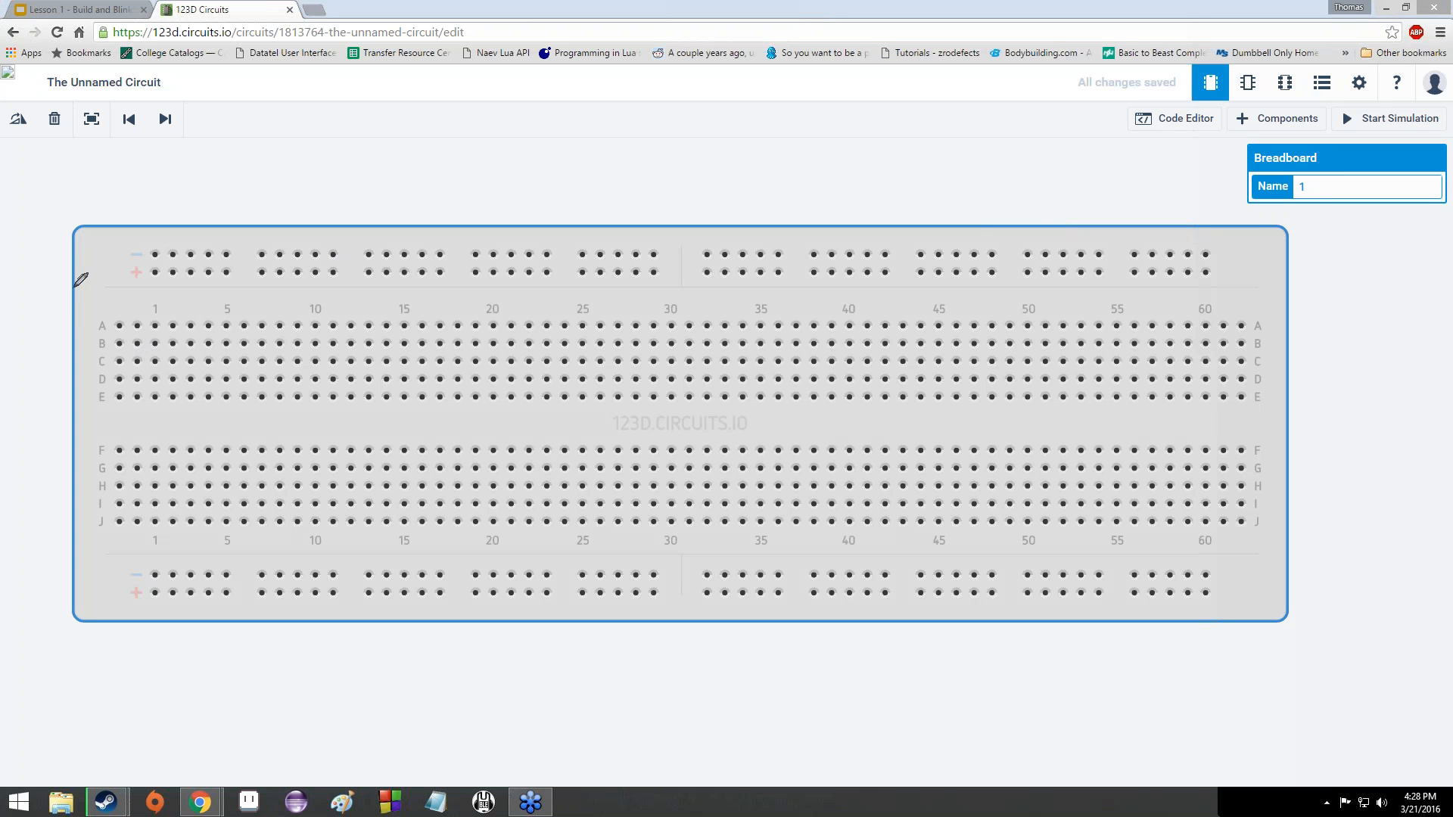
- Mark holes A1–E1 as connected and draw a green line along the centre gap
click(119, 326)
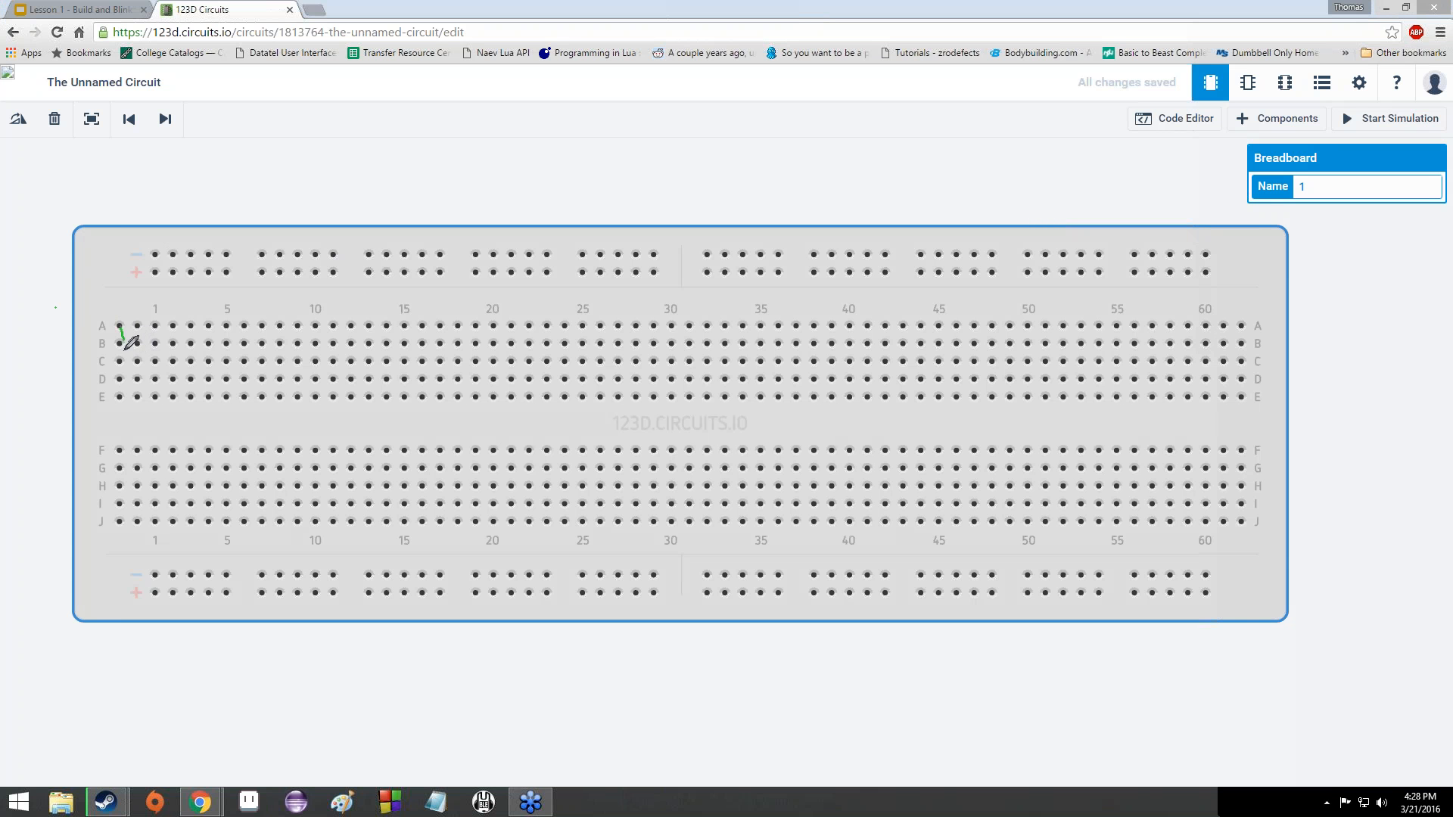
click(120, 396)
mouse_move(101, 411)
mouse_down()
mouse_move(88, 415)
mouse_move(435, 438)
mouse_move(1233, 416)
mouse_up()
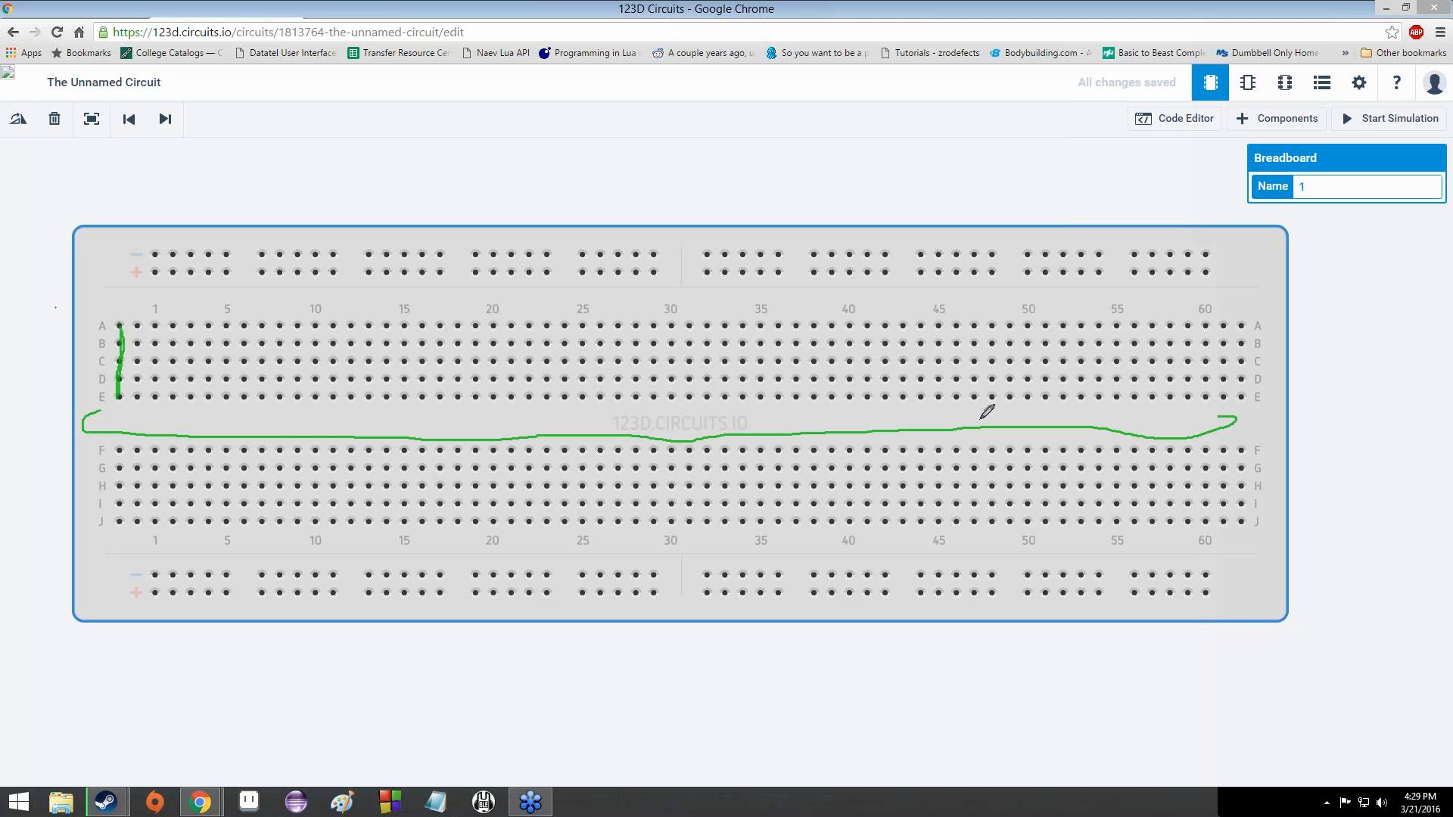
mouse_move(988, 411)
mouse_down()
mouse_move(85, 415)
mouse_move(119, 471)
mouse_move(118, 522)
mouse_up()
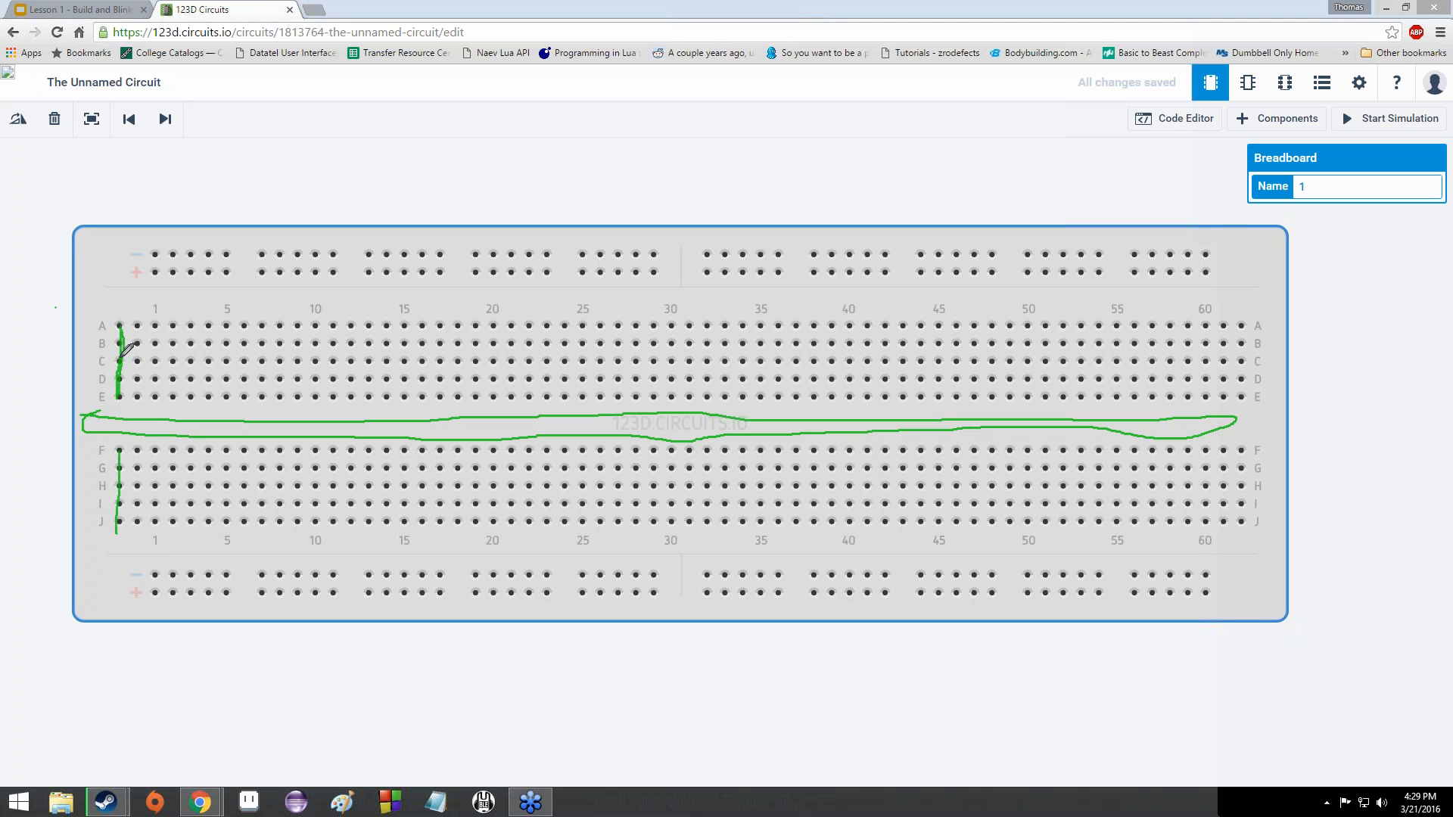
- Circle connected holes in columns 1–3 and cross out the centre gap at columns 1 and 2
drag(119, 322, 121, 395)
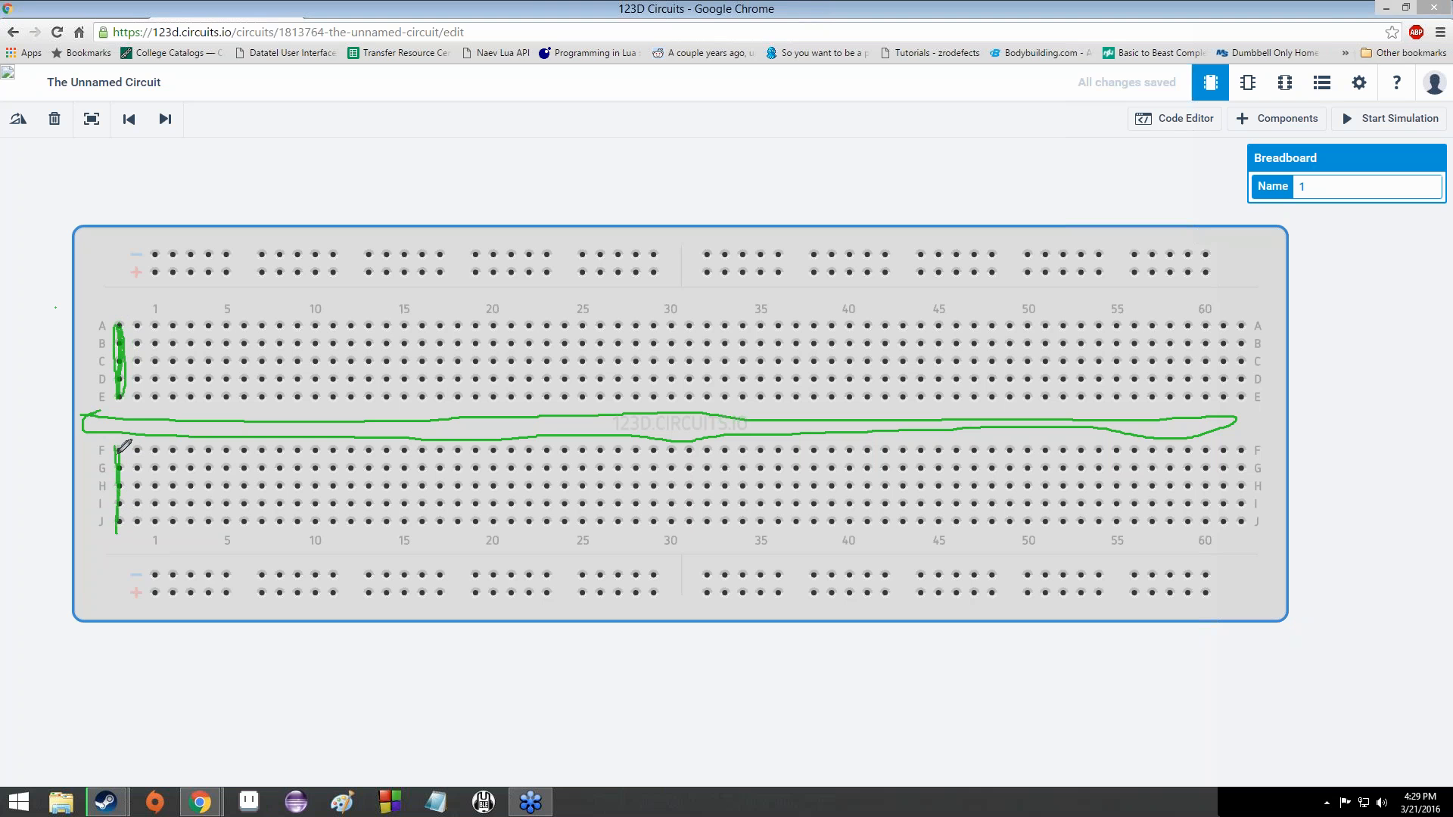
mouse_move(128, 415)
mouse_down()
mouse_move(108, 437)
mouse_move(126, 437)
mouse_up()
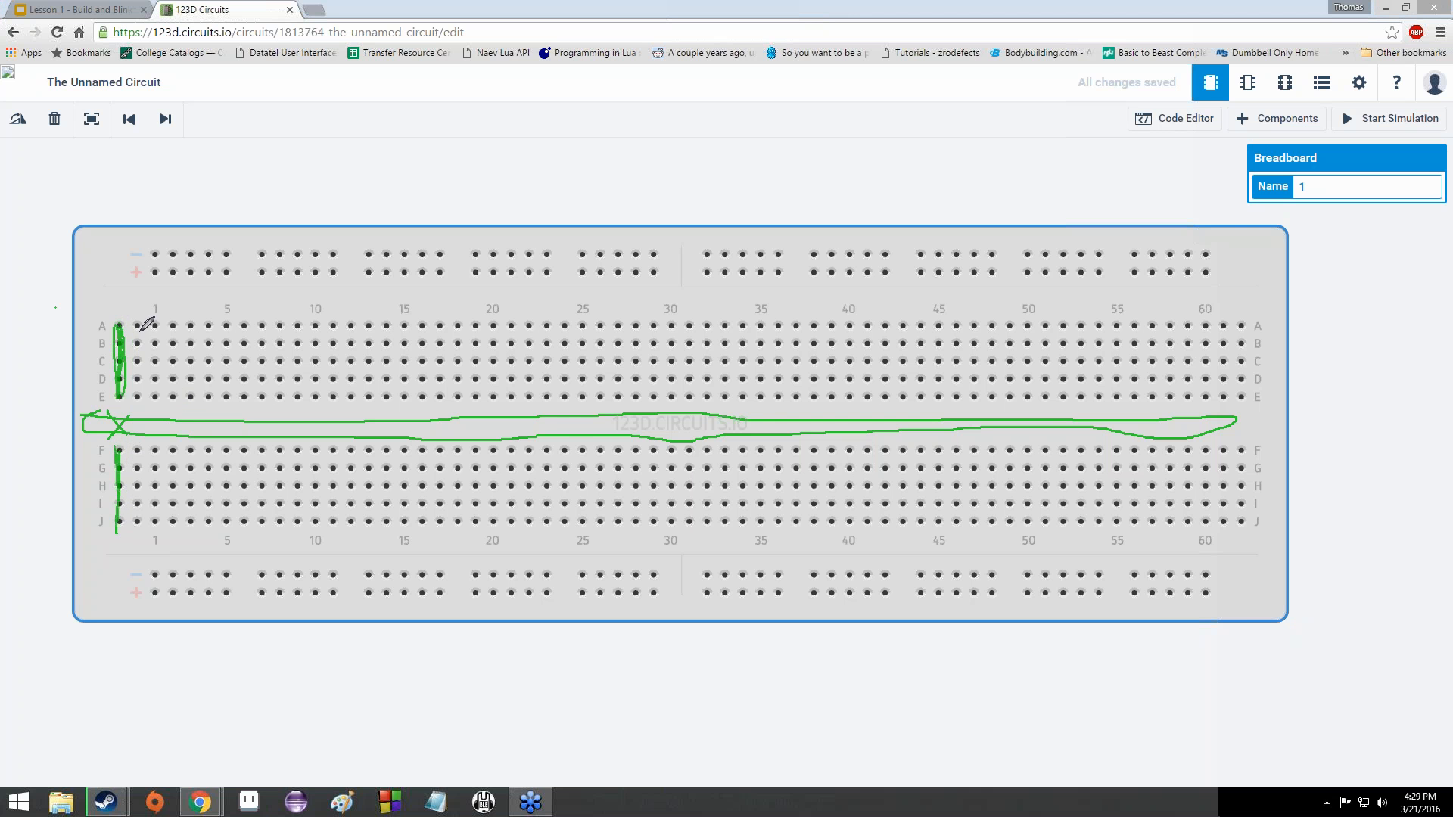
drag(137, 330, 137, 396)
drag(134, 452, 134, 523)
drag(155, 332, 156, 396)
drag(152, 523, 154, 452)
drag(139, 474, 139, 480)
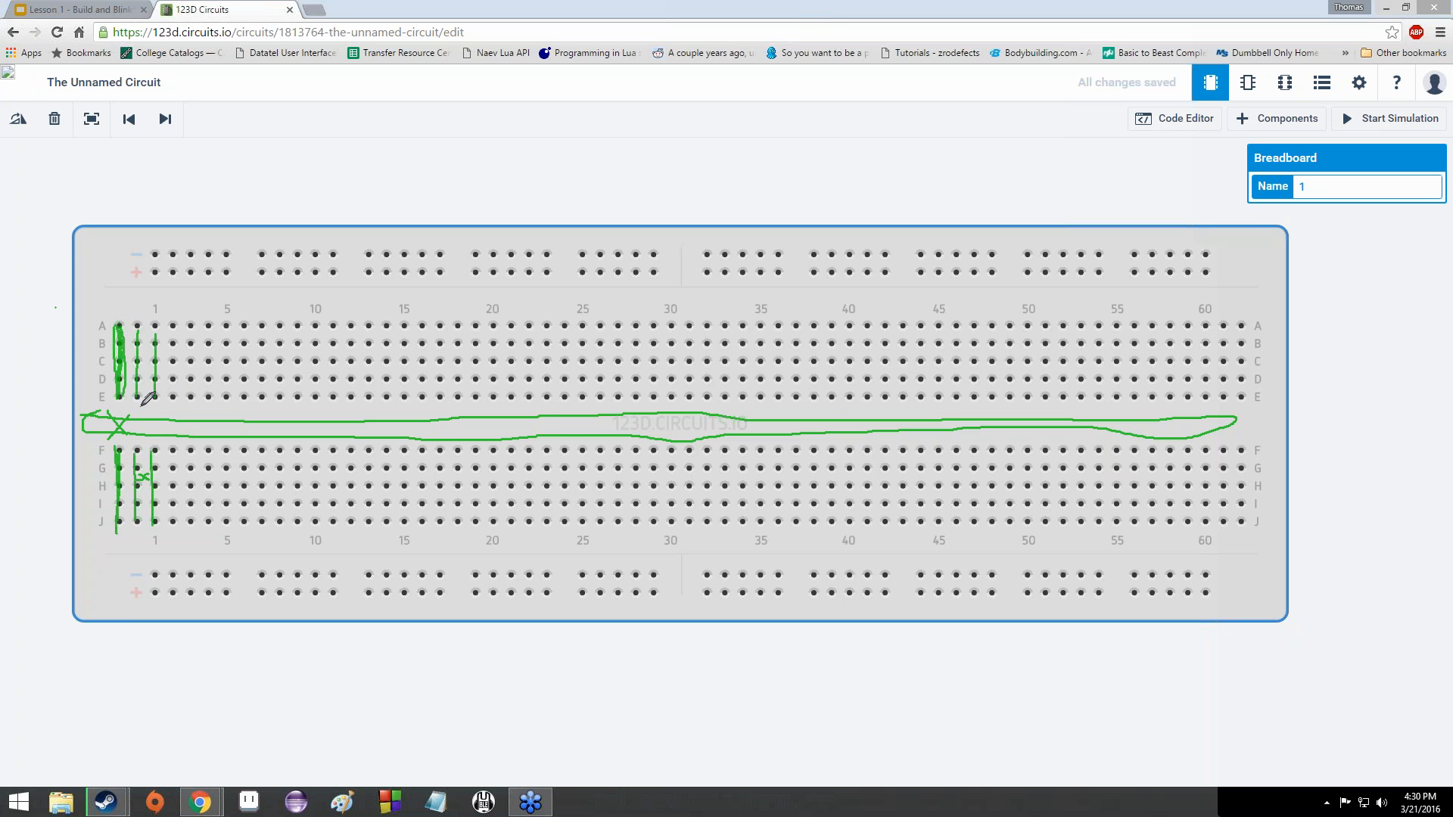
mouse_move(142, 419)
mouse_down()
mouse_move(156, 431)
mouse_move(138, 436)
mouse_up()
- Draw green lines along the top + and − rails and the bottom − rail, marking rail end holes
drag(152, 274, 305, 270)
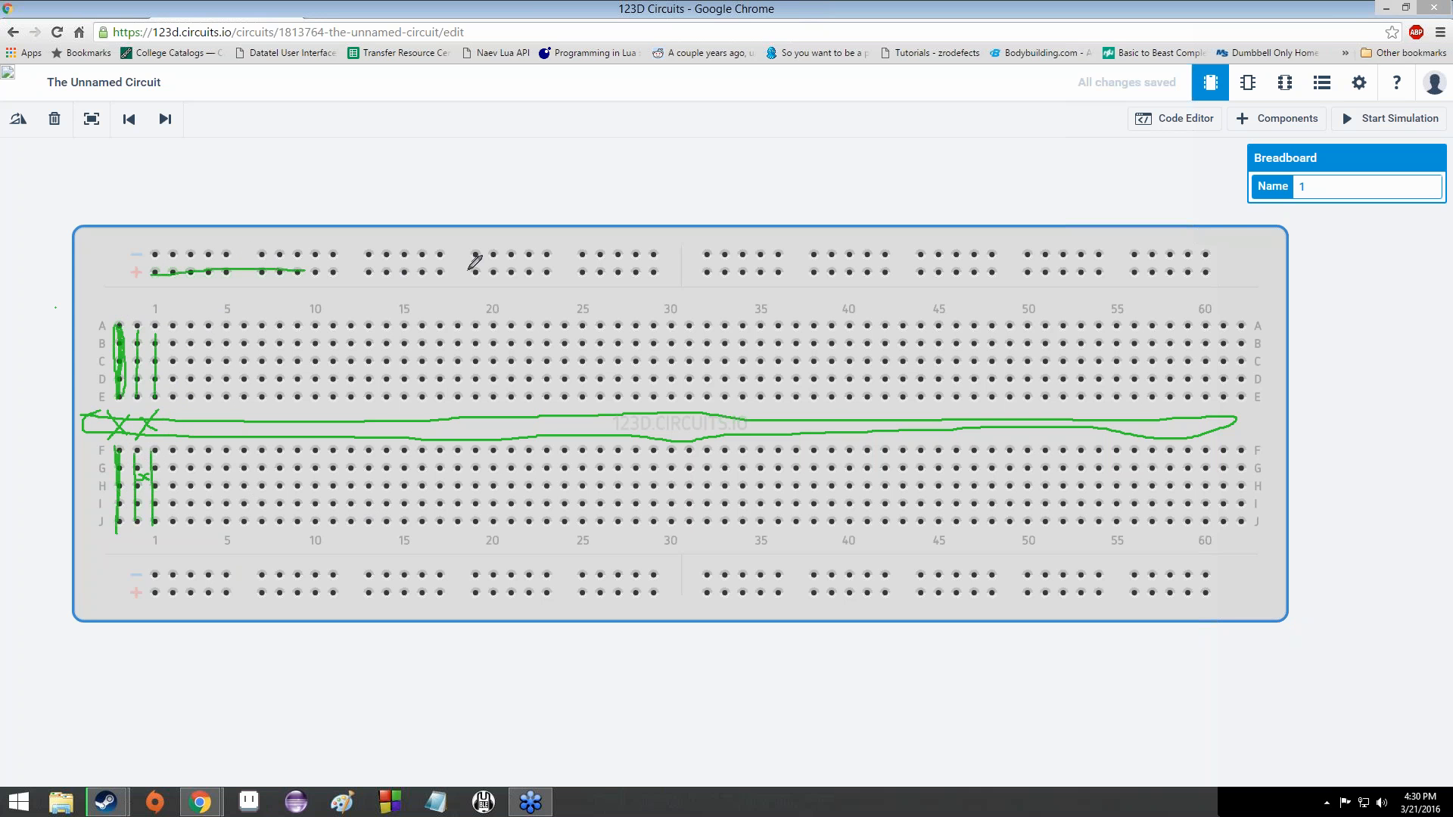
drag(470, 268, 685, 271)
drag(797, 268, 1211, 272)
mouse_move(155, 252)
mouse_down()
mouse_move(1093, 237)
mouse_move(1211, 250)
mouse_up()
drag(156, 252, 177, 235)
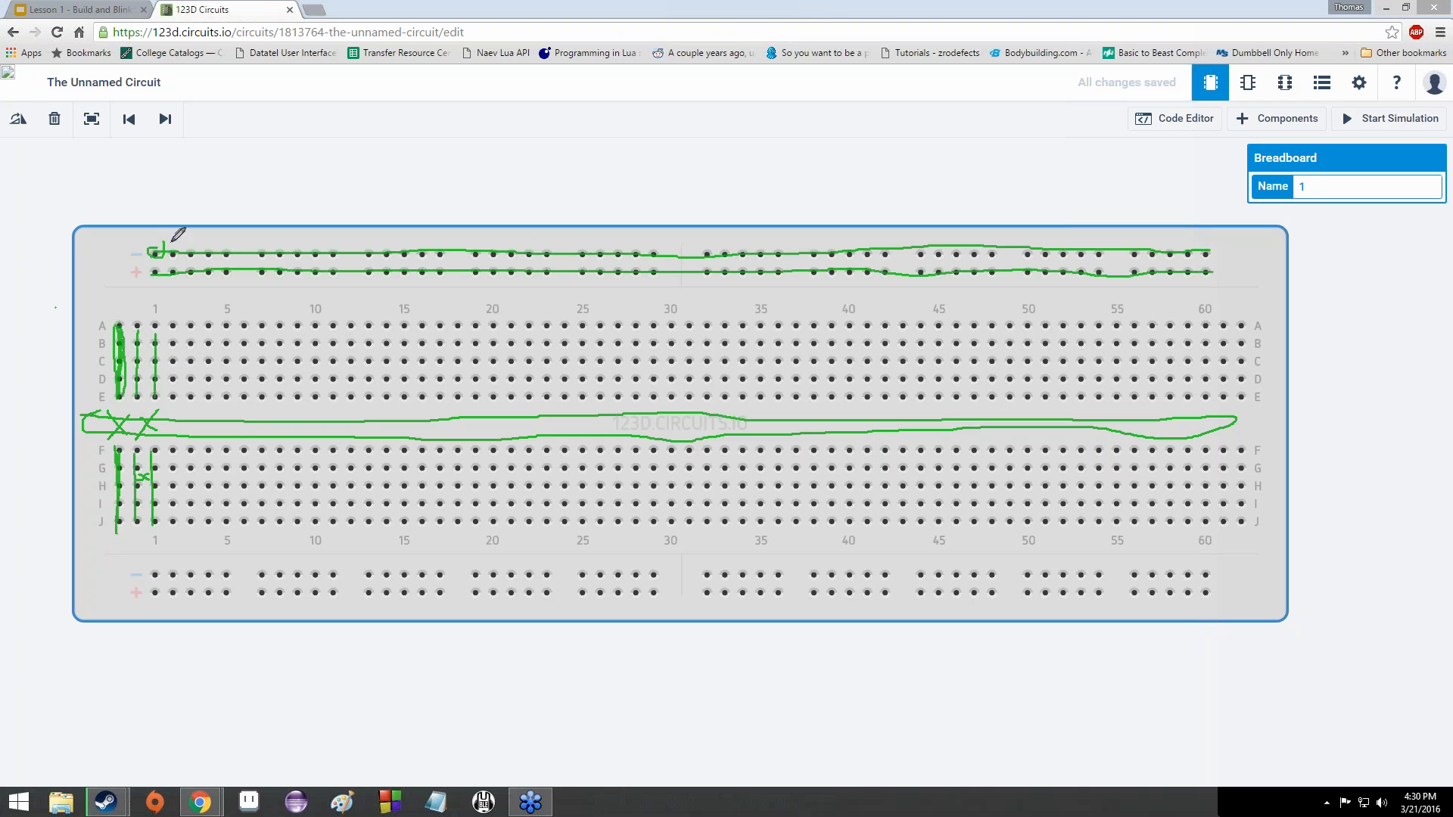
drag(1209, 250, 1214, 245)
mouse_move(231, 260)
mouse_down()
mouse_move(308, 267)
mouse_move(291, 267)
mouse_up()
drag(158, 576, 398, 576)
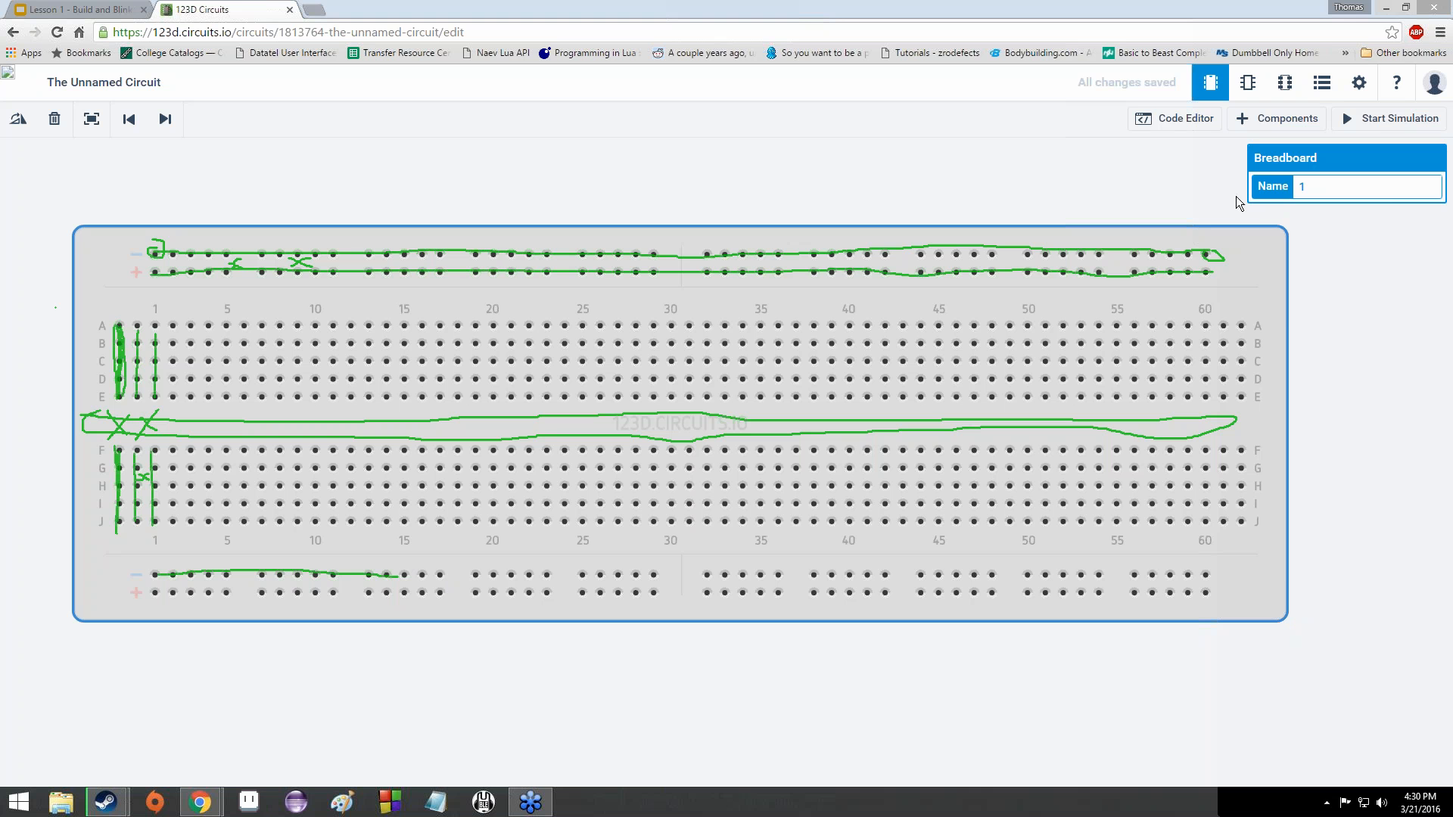
click(1250, 209)
- Switch back to the regular cursor and clear all the green annotation marks
click(1253, 214)
click(1255, 221)
click(1261, 292)
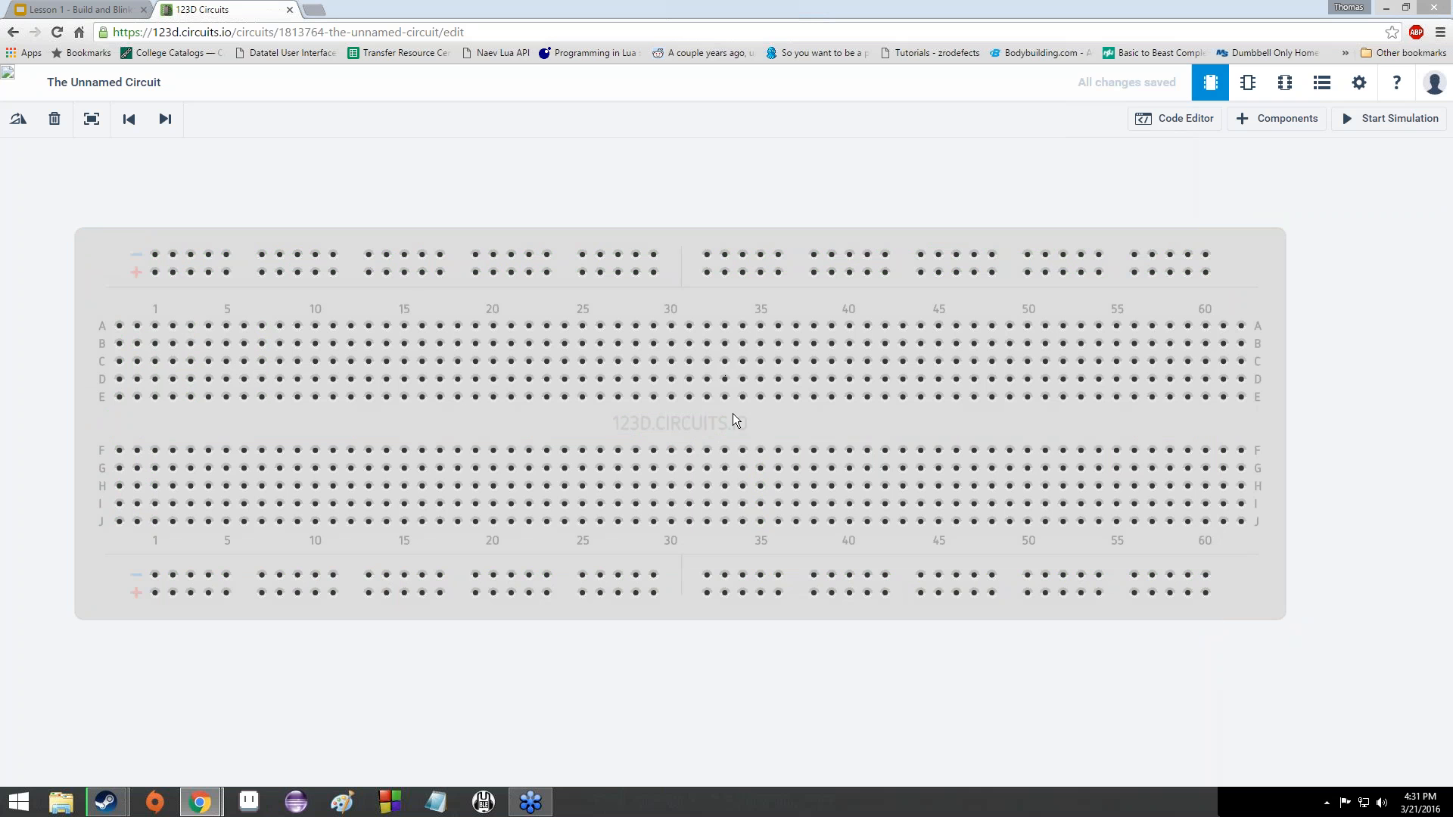
- Drag the breadboard around the canvas, deselect it and pan the view
drag(737, 420, 811, 404)
drag(574, 343, 728, 434)
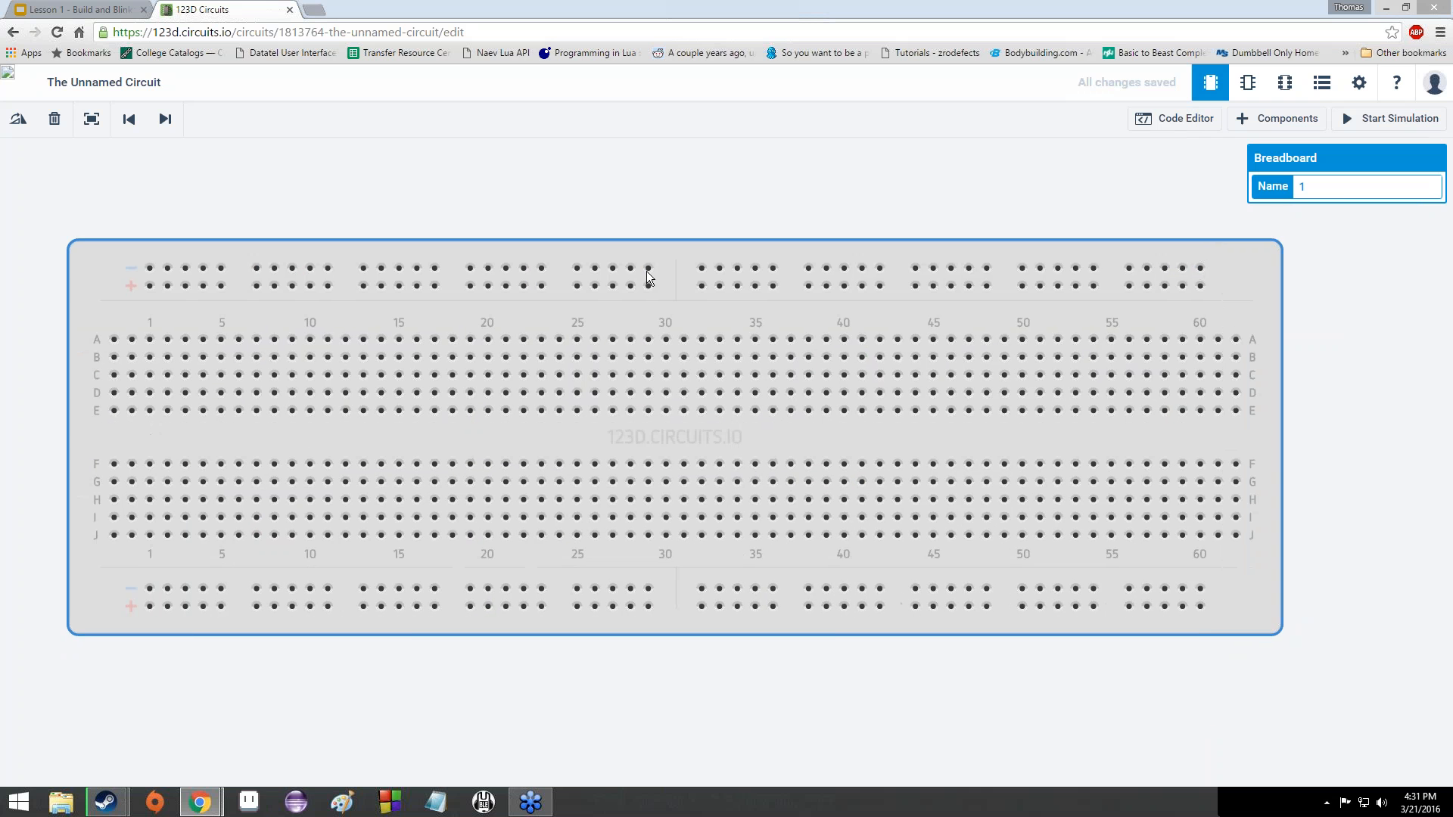
click(625, 195)
drag(528, 229, 589, 217)
- Zoom in and out repeatedly over the breadboard
scroll(610, 218, down, 3)
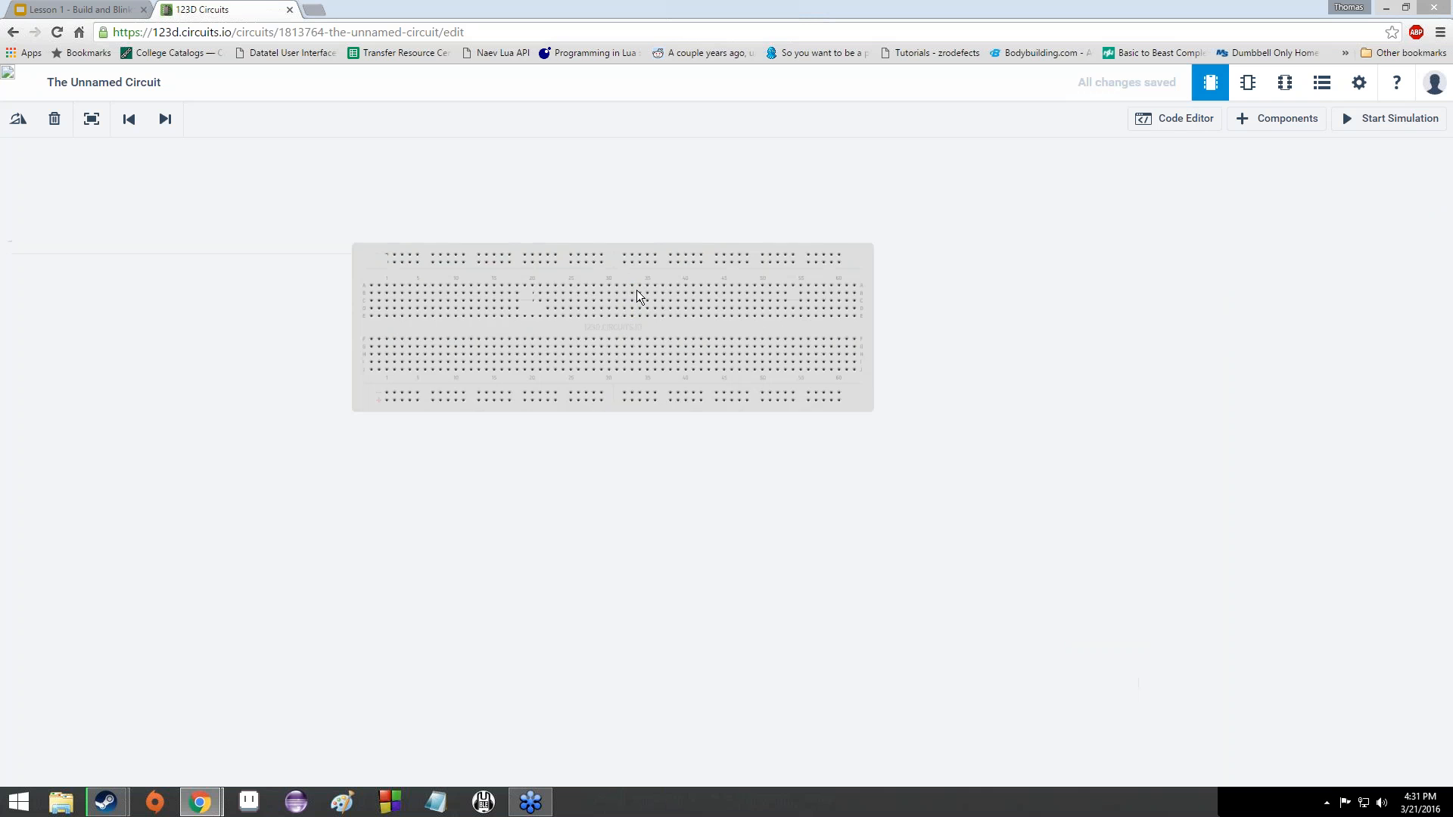
scroll(622, 316, up, 3)
scroll(616, 315, down, 3)
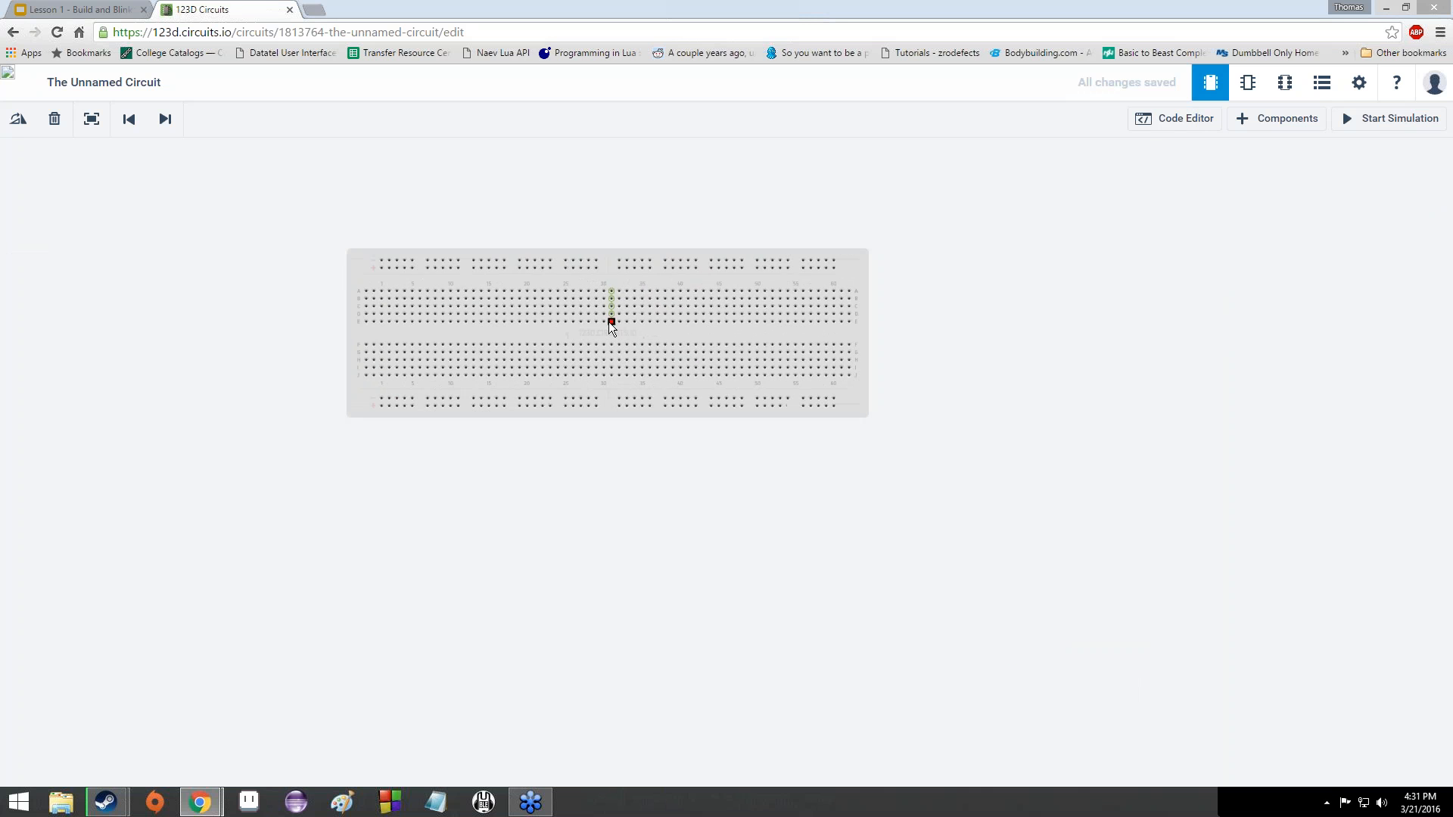
scroll(608, 324, up, 3)
scroll(603, 324, down, 3)
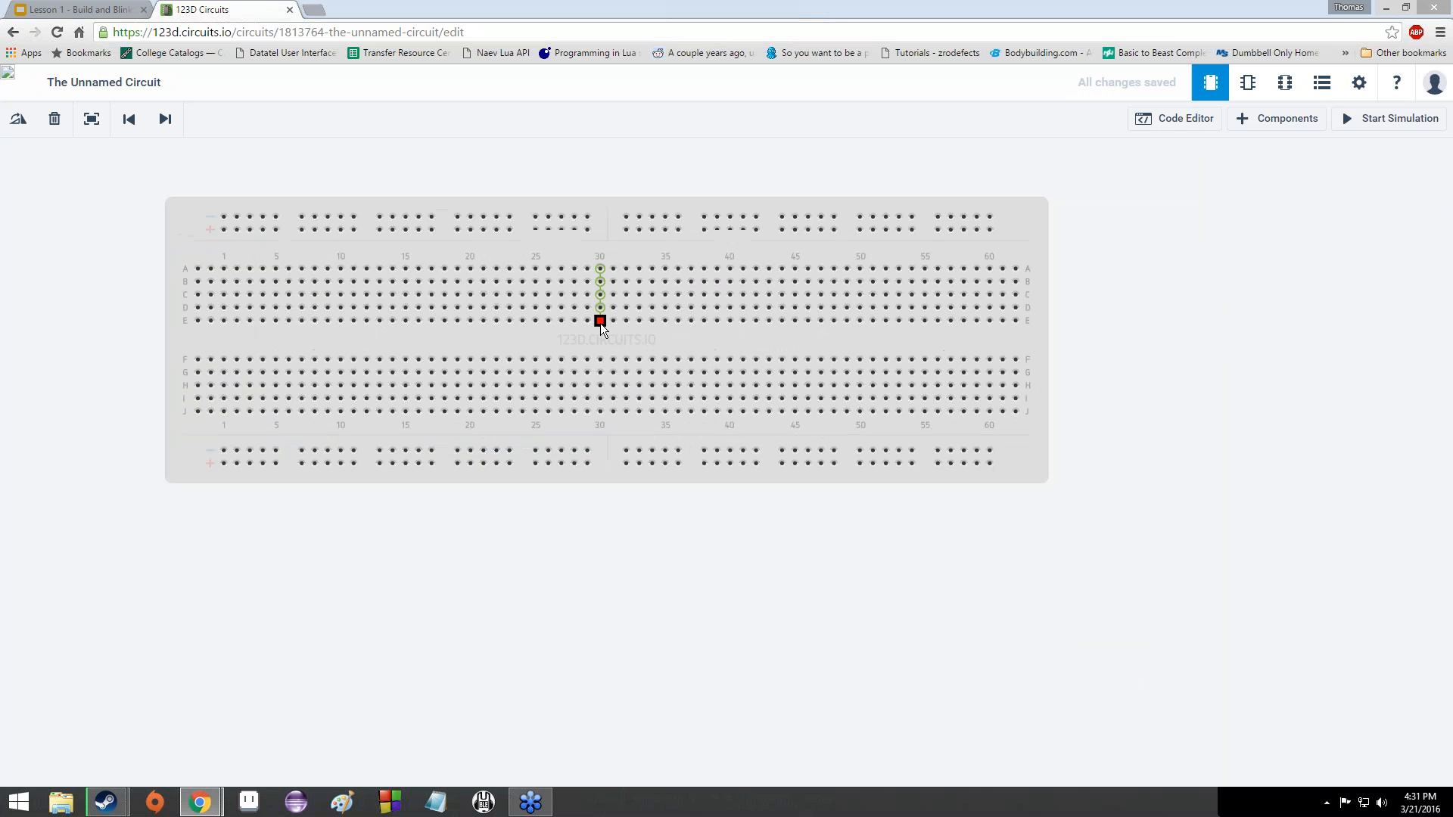
scroll(601, 324, up, 2)
scroll(603, 342, up, 1)
scroll(607, 345, down, 3)
scroll(607, 345, up, 1)
scroll(607, 342, up, 2)
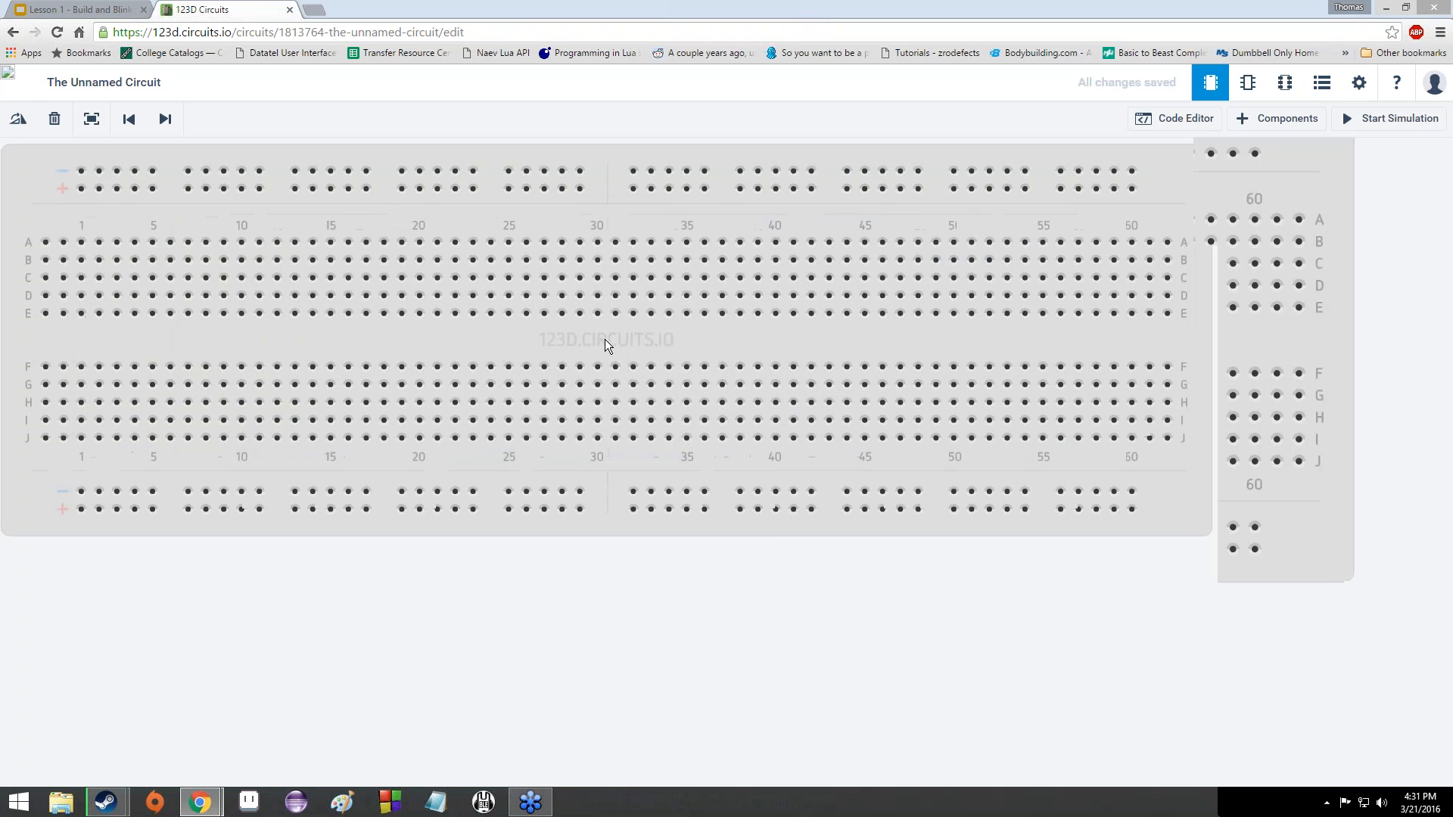
scroll(604, 342, down, 3)
scroll(579, 348, up, 4)
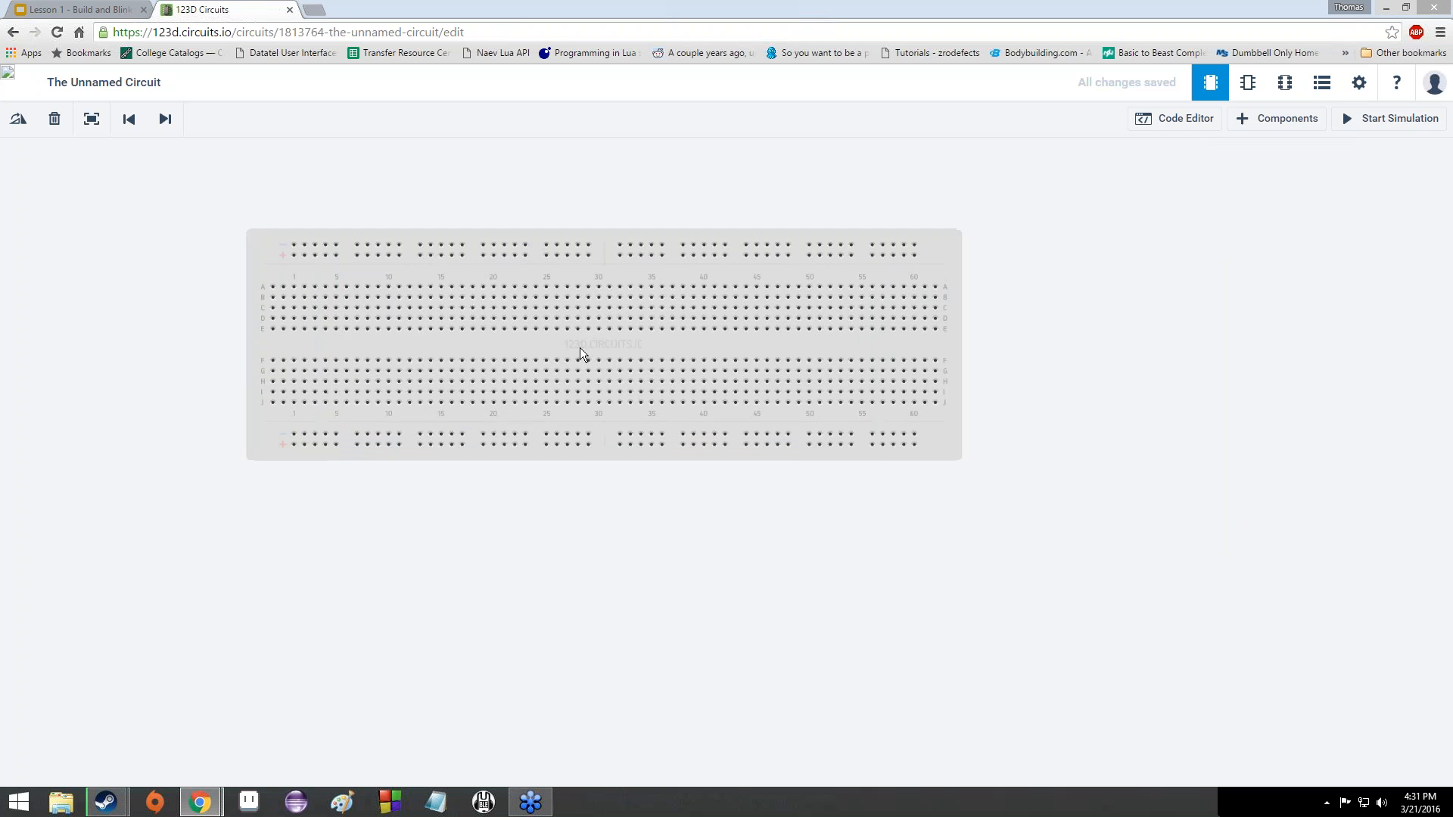
scroll(579, 347, down, 4)
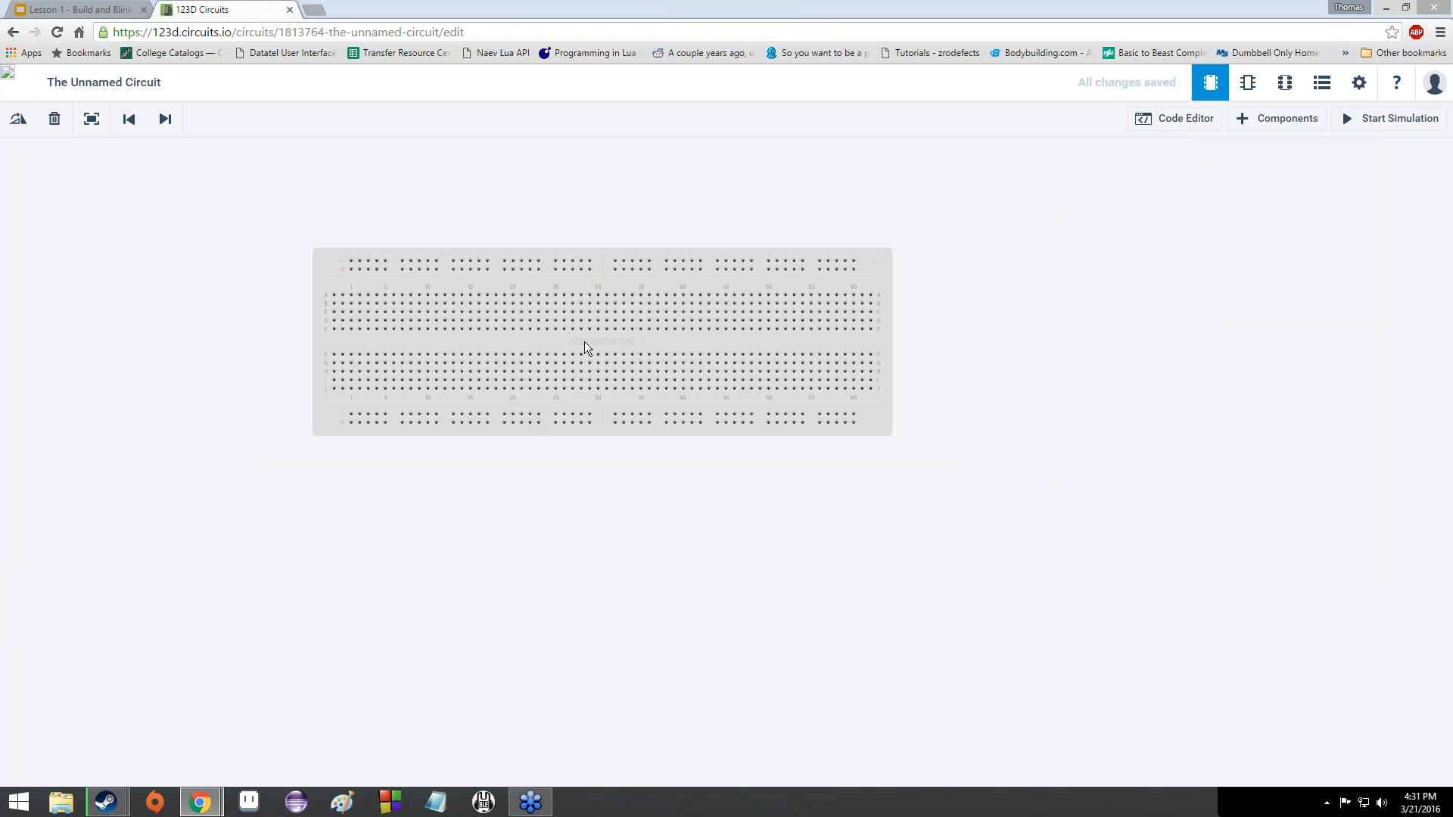
- Move the breadboard down and rotate it with R repeatedly until it is upside down
drag(585, 342, 909, 438)
key(r)
key(r)
key(r)
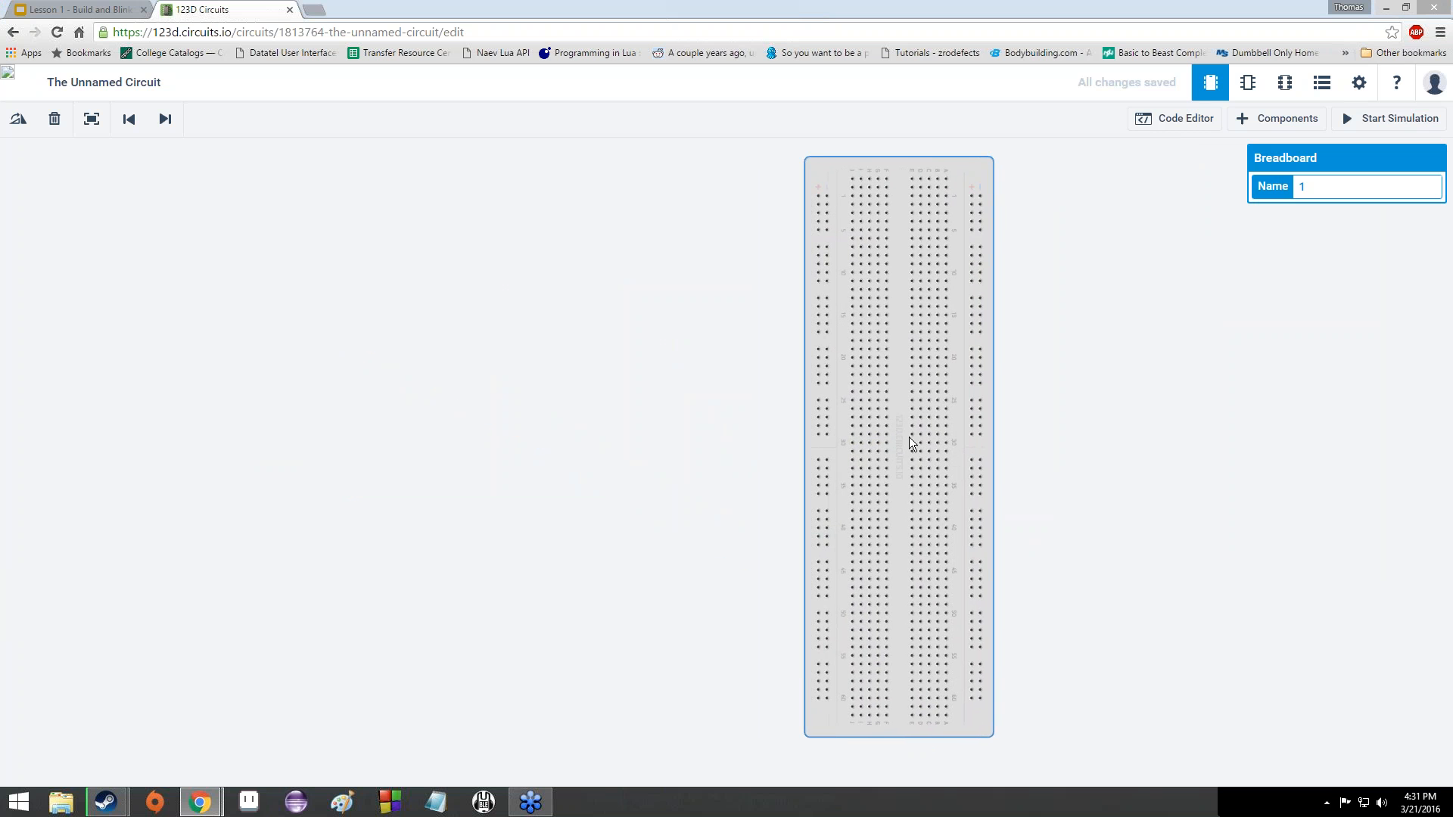
key(r)
key(r)
key(r)
key(r)
key(r)
key(r)
key(r)
key(r)
key(r)
key(r)
key(r)
key(r)
key(r)
key(r)
key(r)
key(r)
key(r)
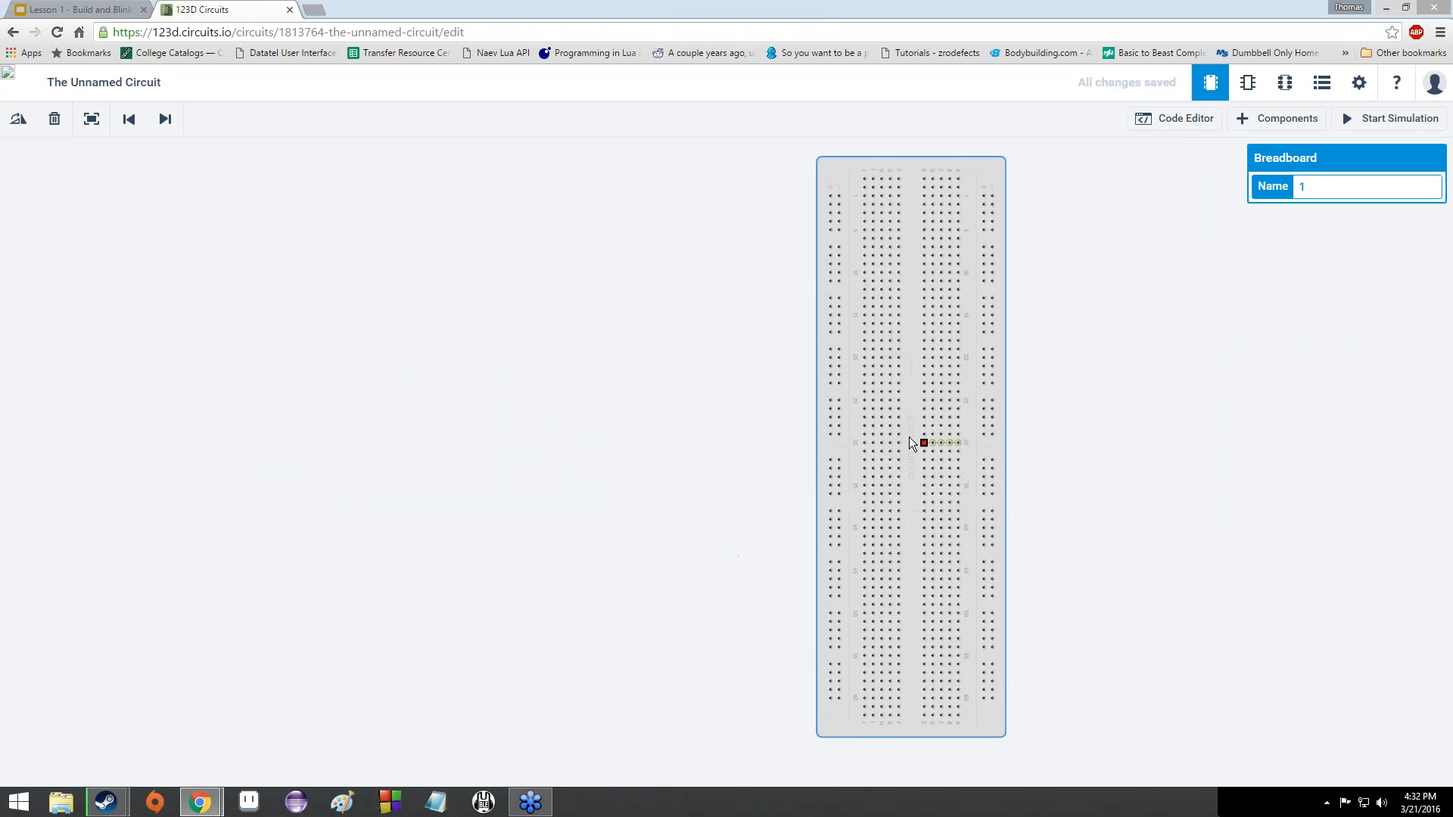
key(r)
key(r)
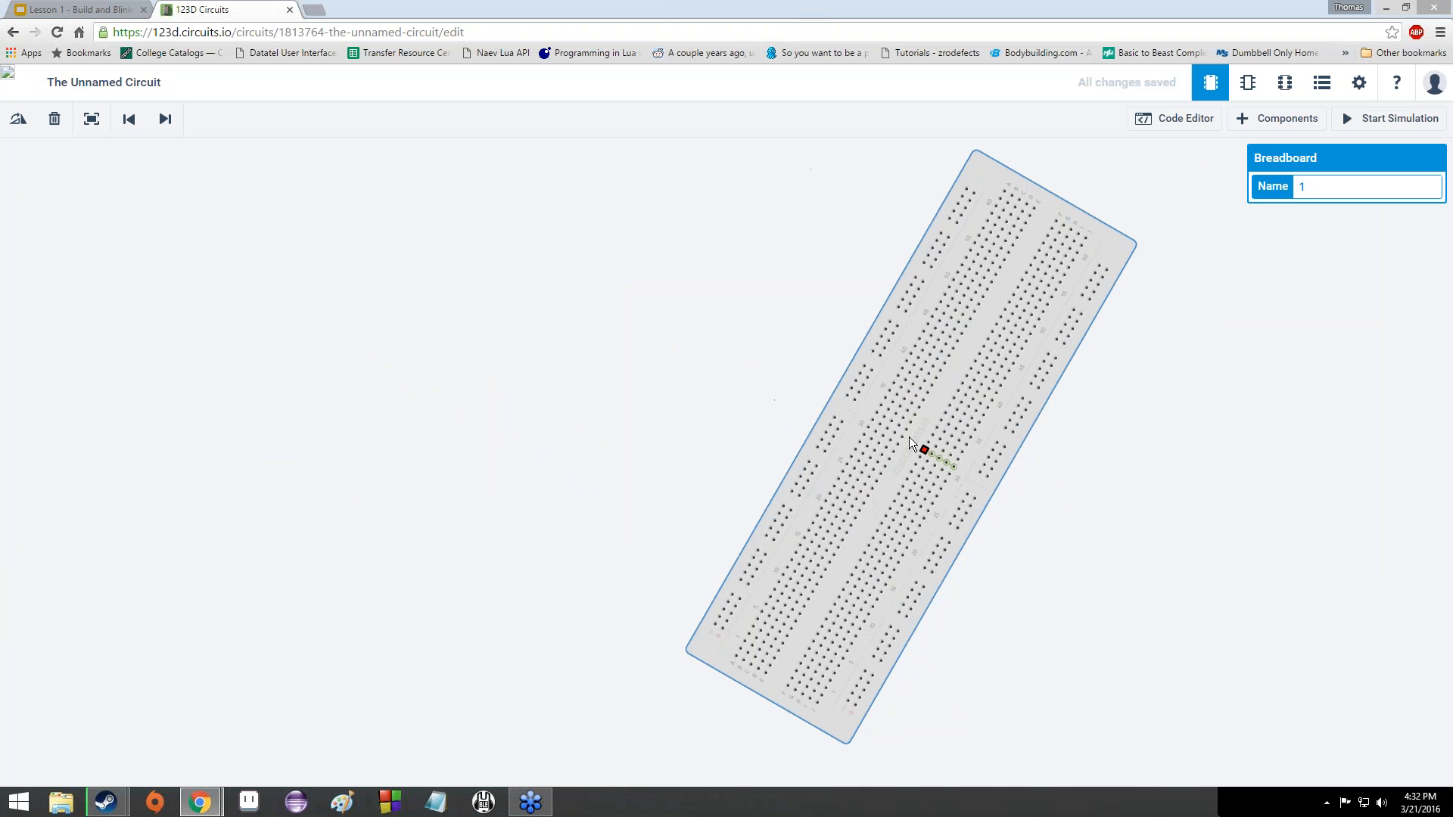
key(r)
key(r)
key(r)
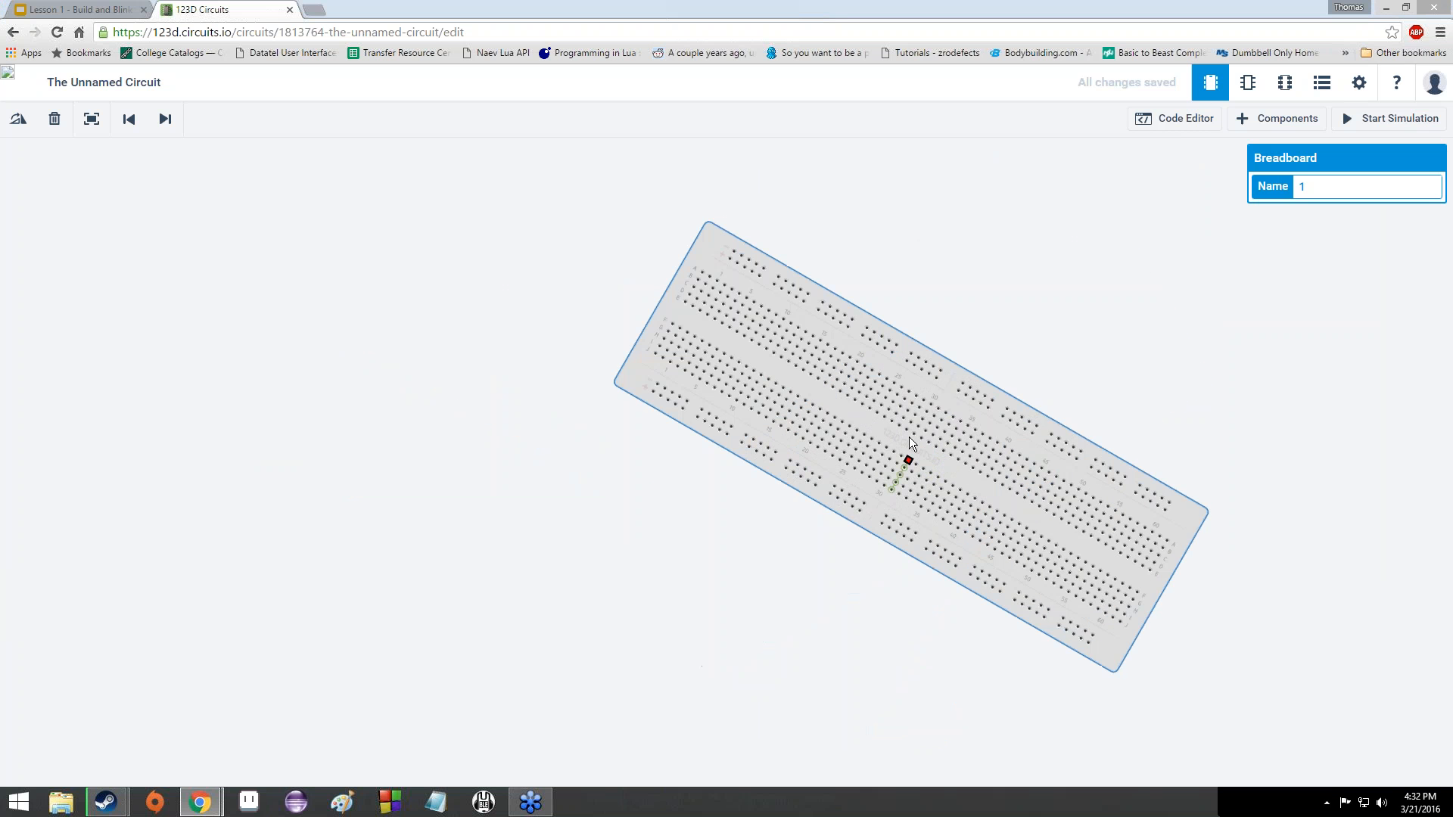
key(r)
key(r)
key(r)
key(r)
key(r)
key(r)
key(r)
key(r)
key(r)
key(r)
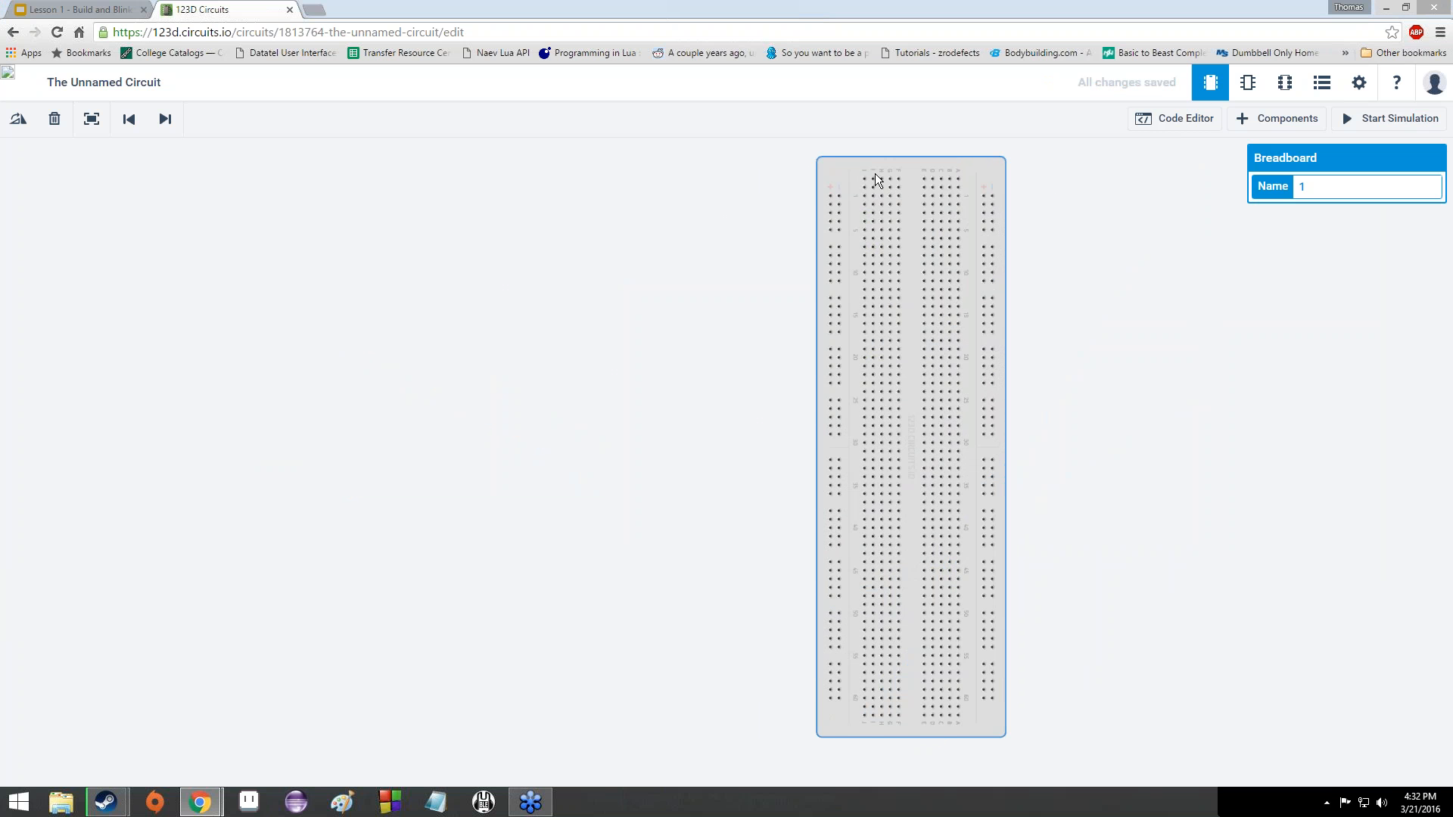
- Zoom out until the entire breadboard fits on screen
scroll(881, 188, up, 5)
scroll(880, 185, down, 2)
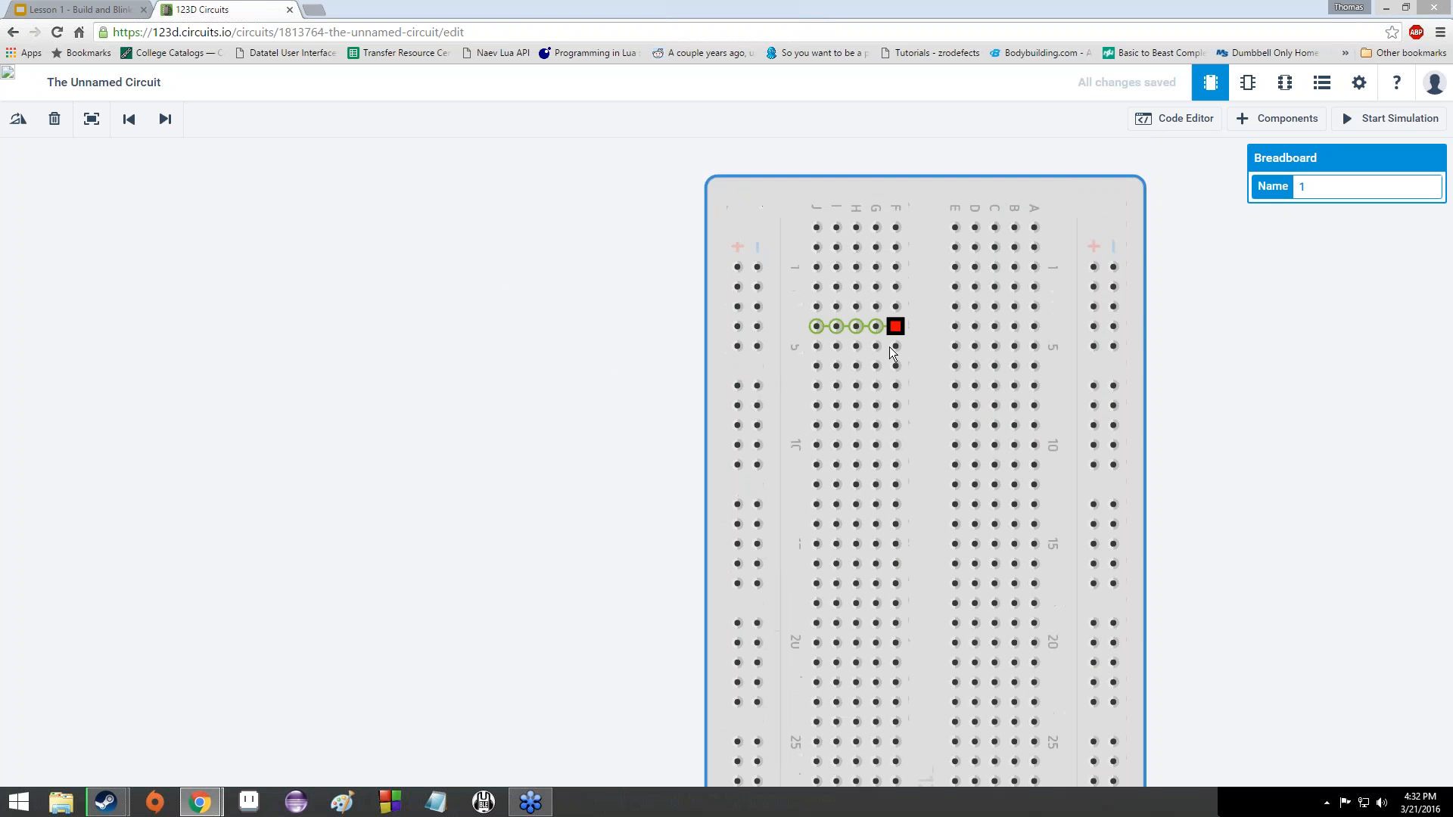
scroll(765, 287, up, 2)
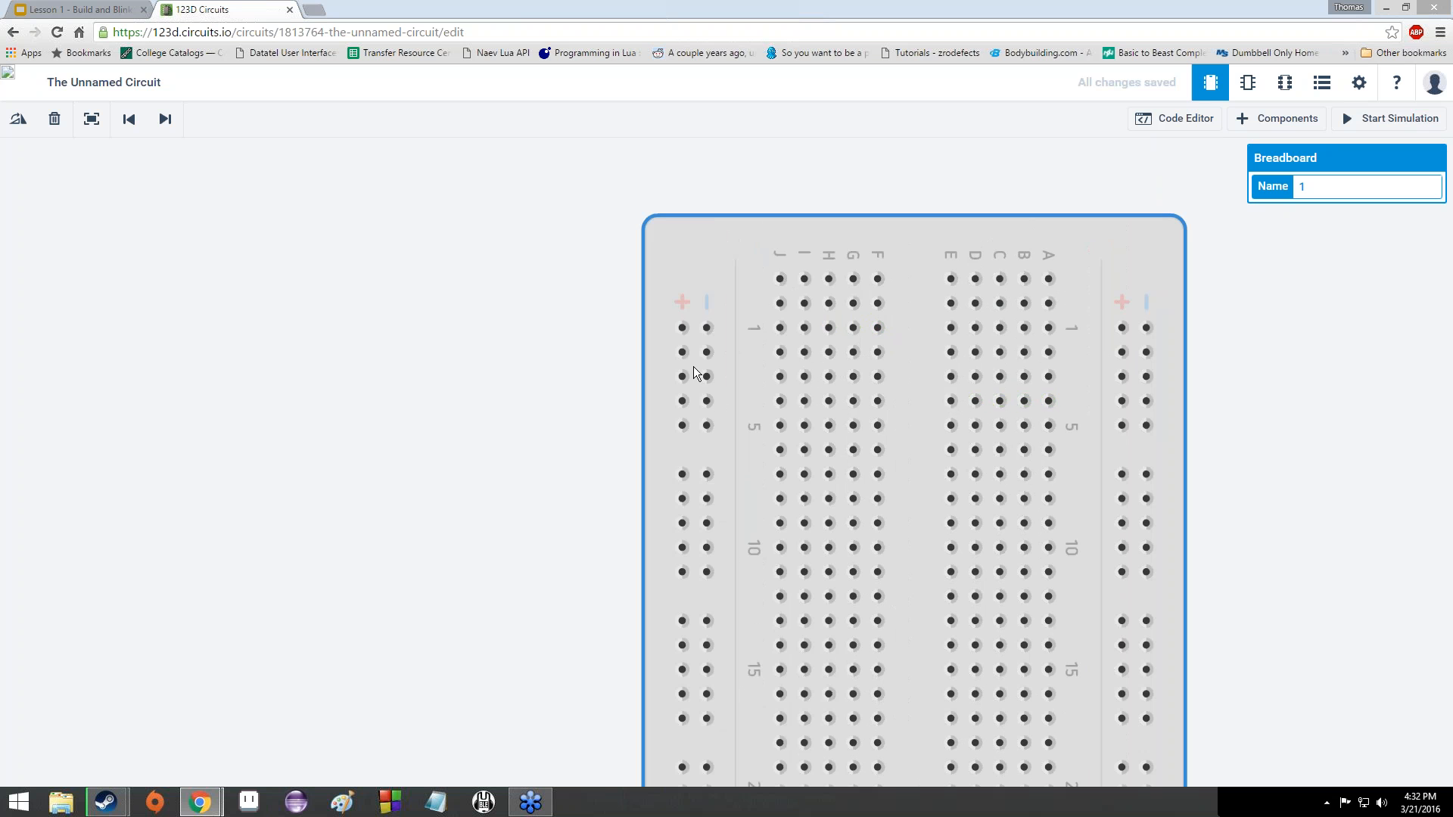
scroll(704, 345, down, 3)
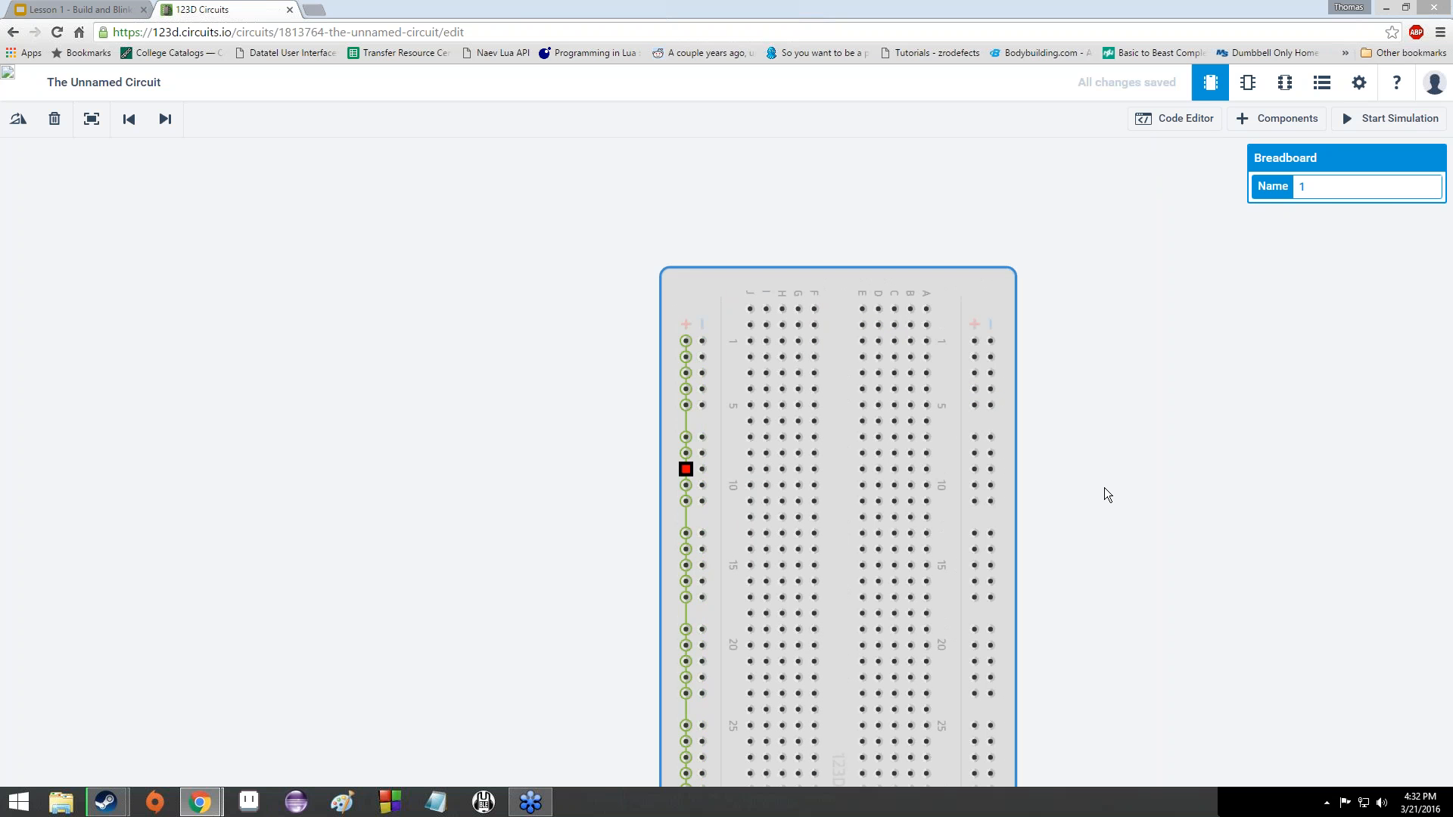
scroll(666, 326, down, 2)
scroll(672, 341, up, 4)
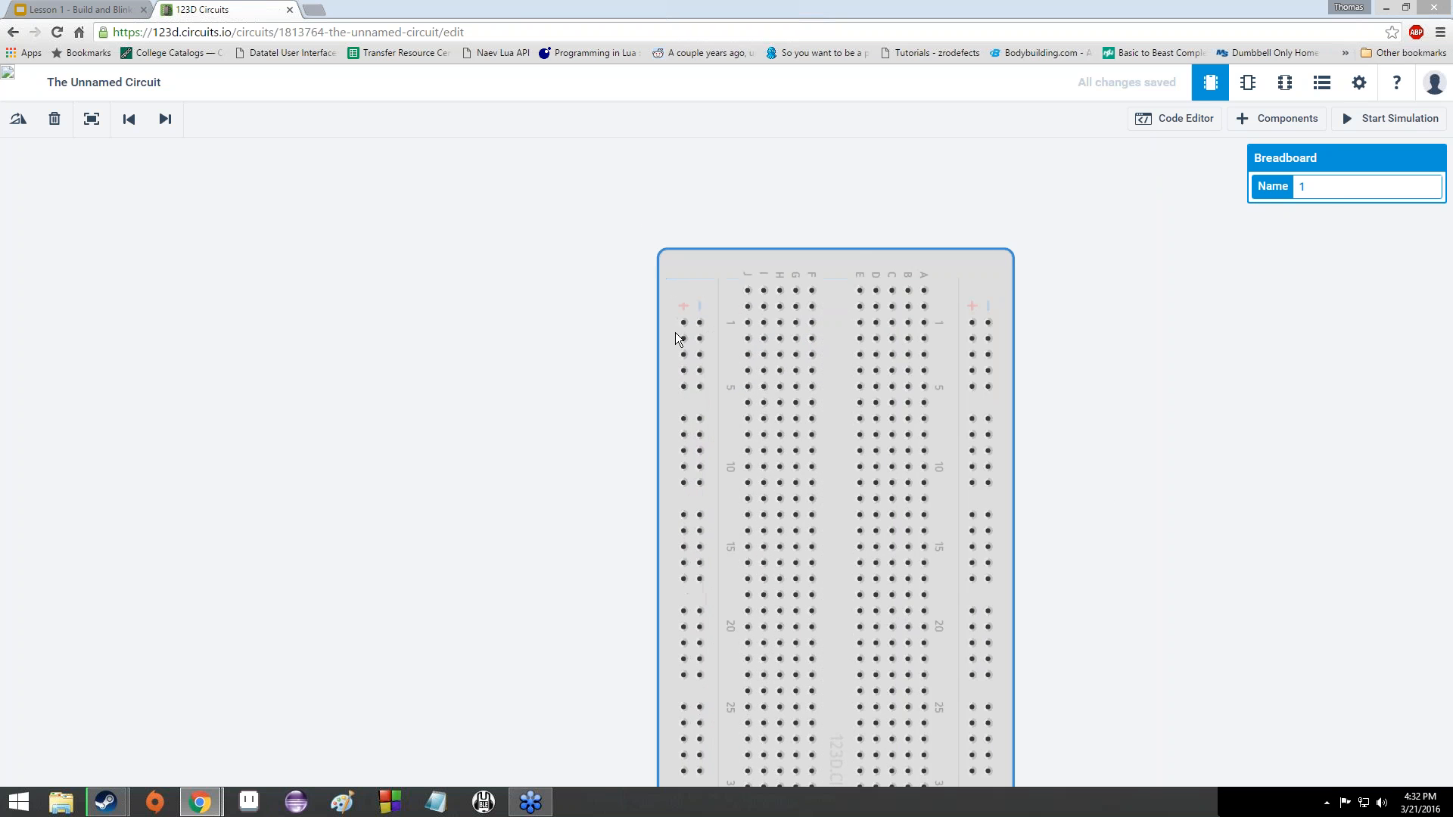
scroll(673, 337, down, 5)
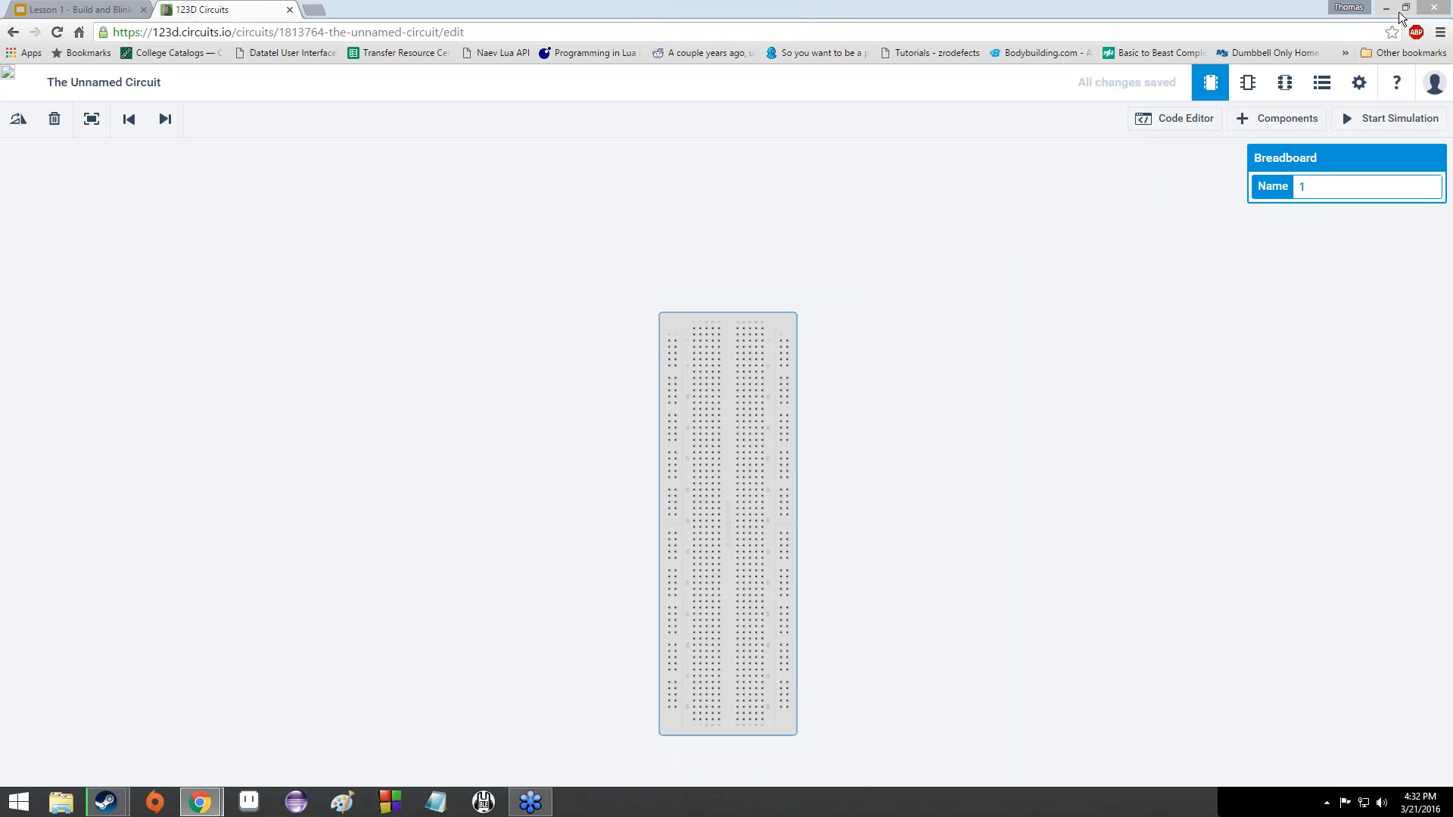
- Select the breadboard and delete its current name '1' in the Name field
click(850, 379)
click(731, 360)
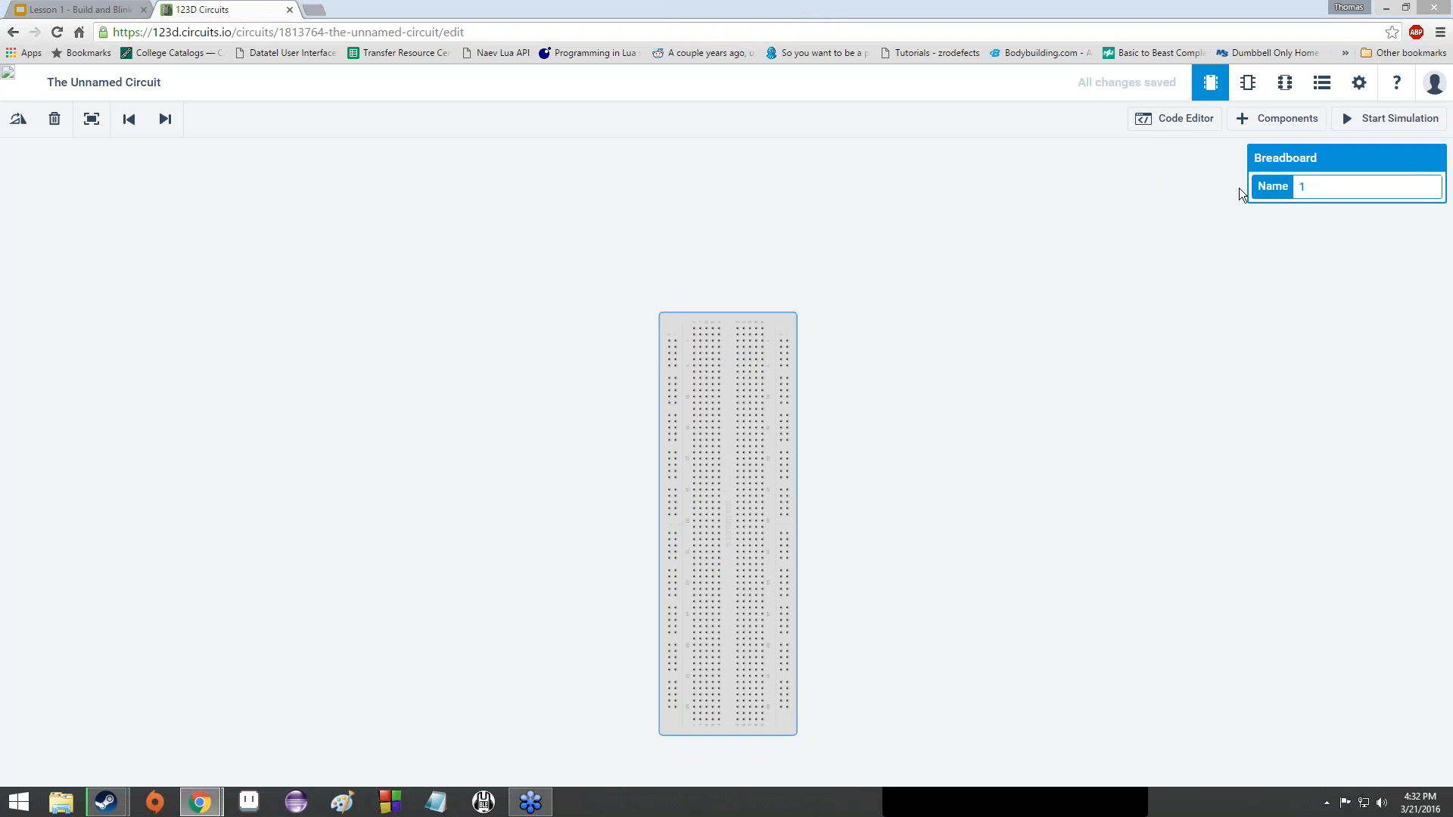
click(1333, 180)
key(BackSpace)
- Start typing 'powe' as a new name, erase it, and close the properties panel
text(po)
text(we)
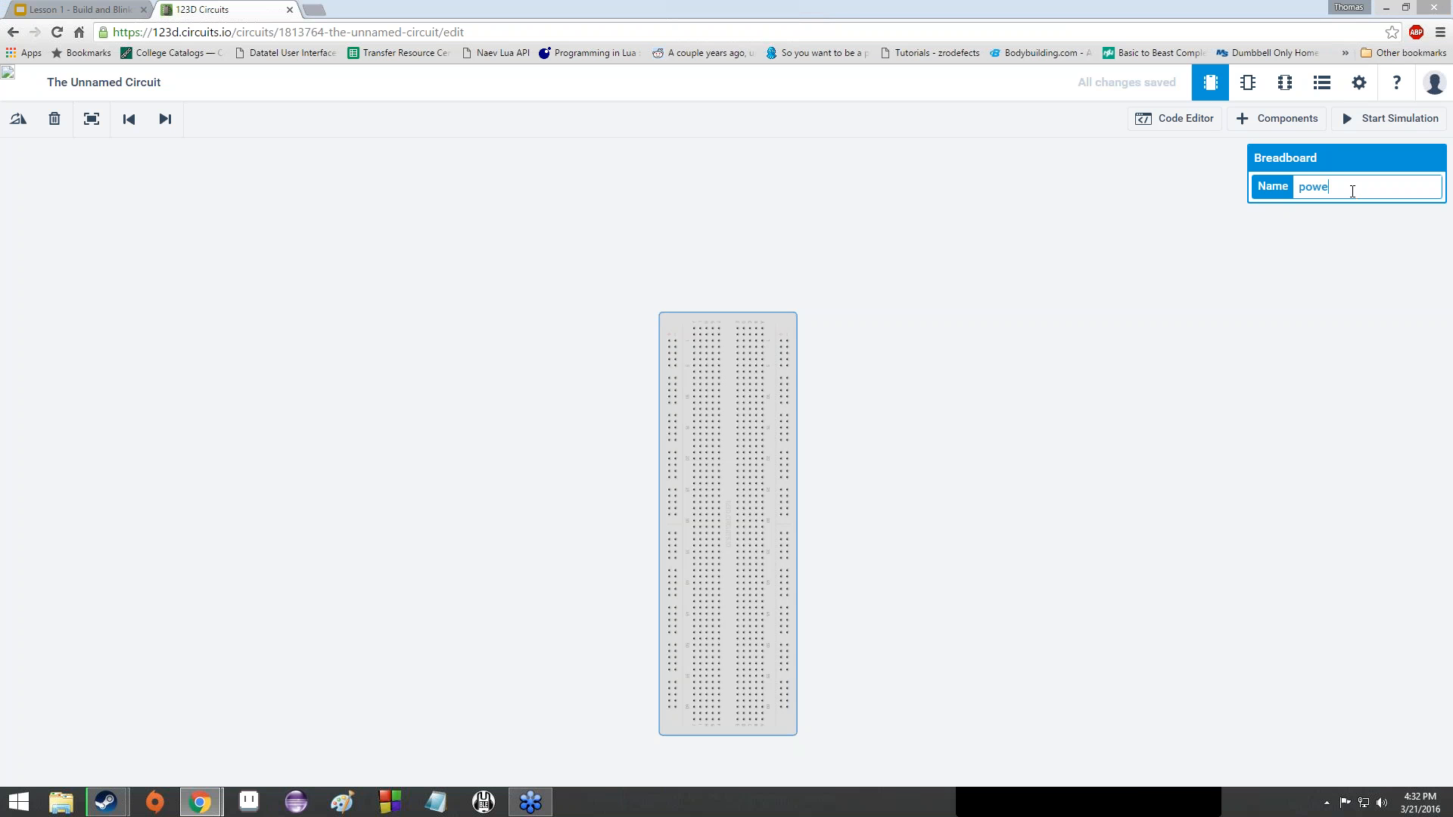
key(BackSpace)
key(BackSpace)
key(BackSpace)
key(BackSpace)
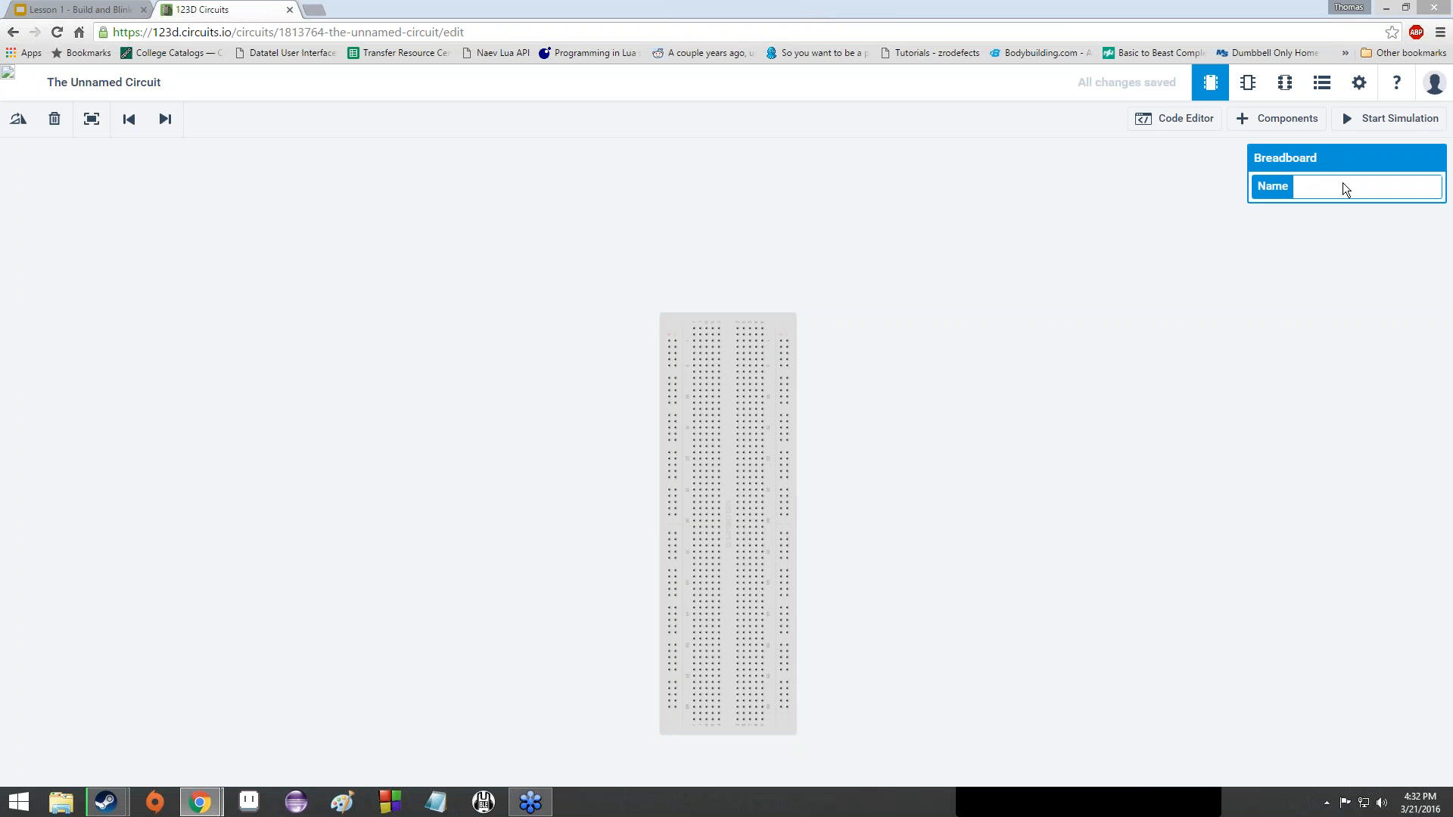
key(Return)
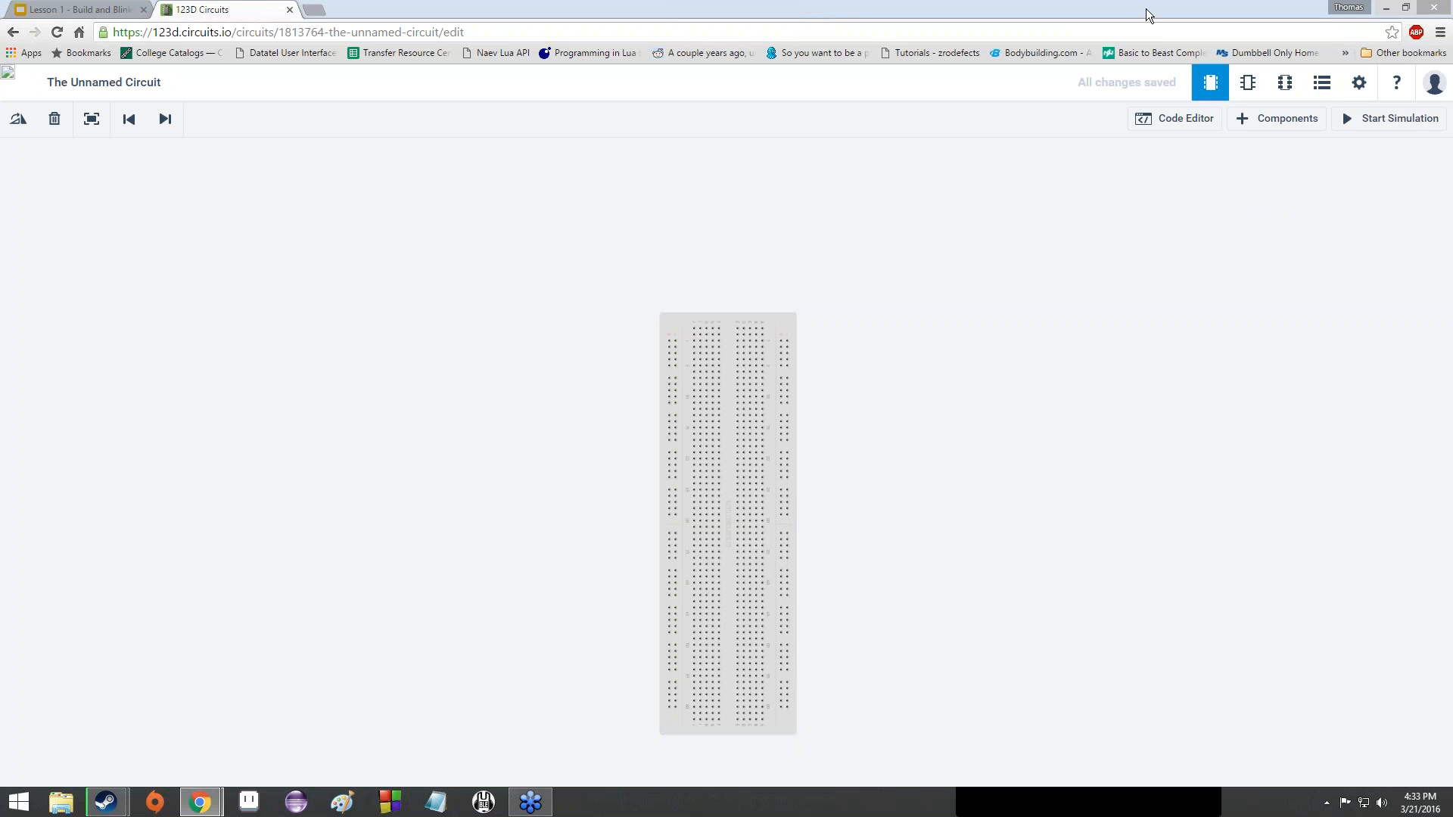
scroll(853, 500, up, 3)
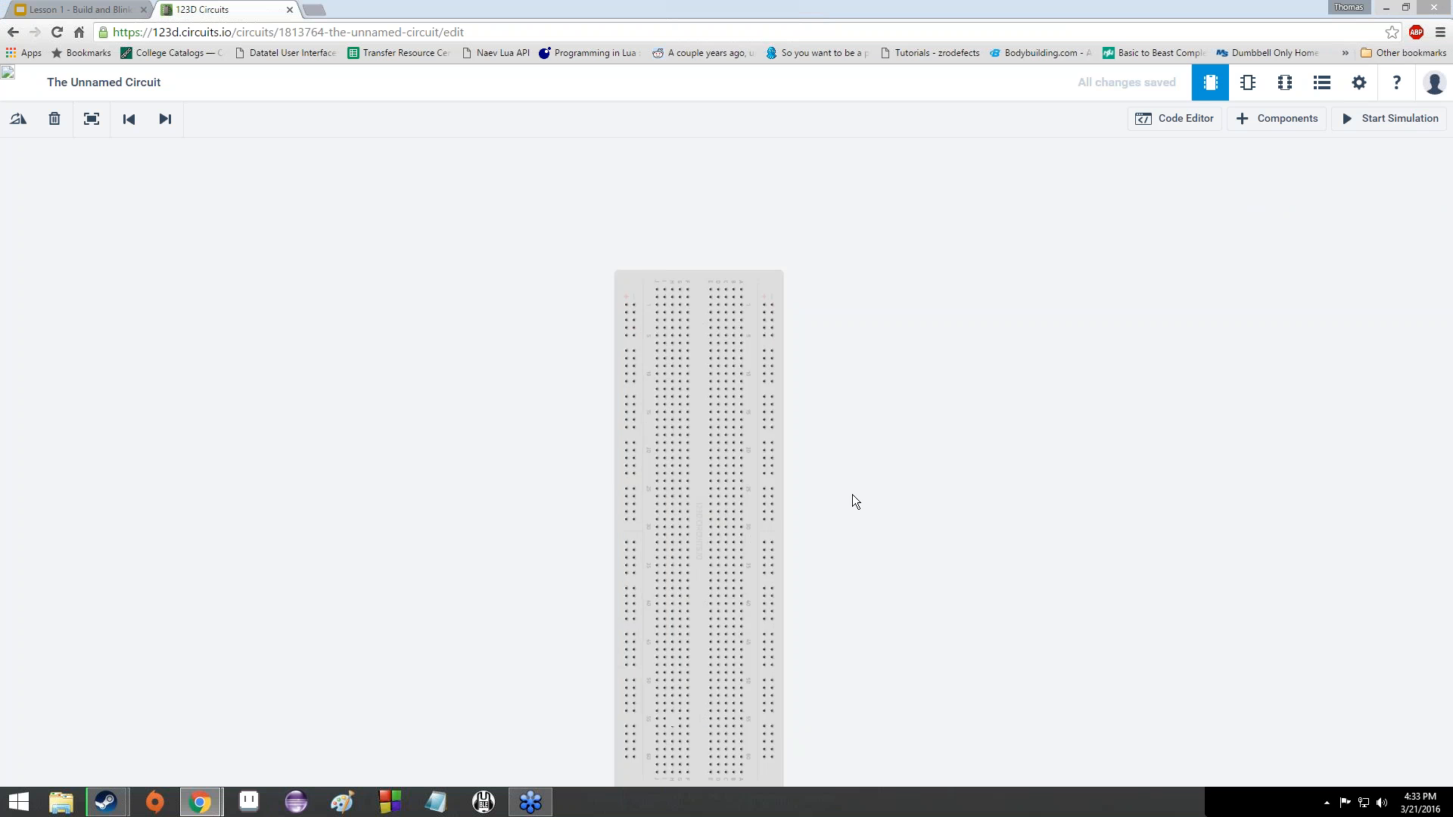
scroll(854, 501, down, 5)
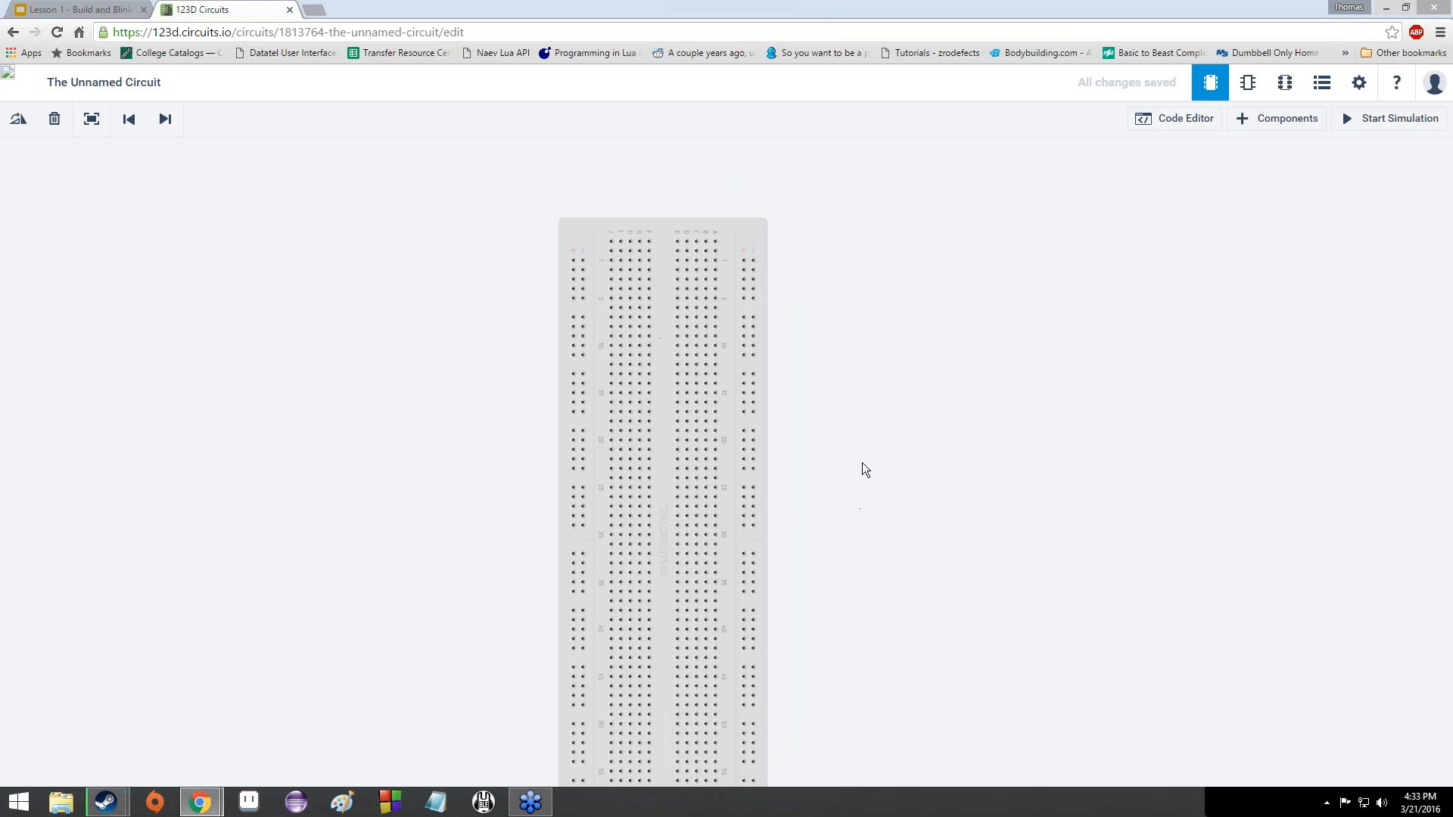
click(1405, 12)
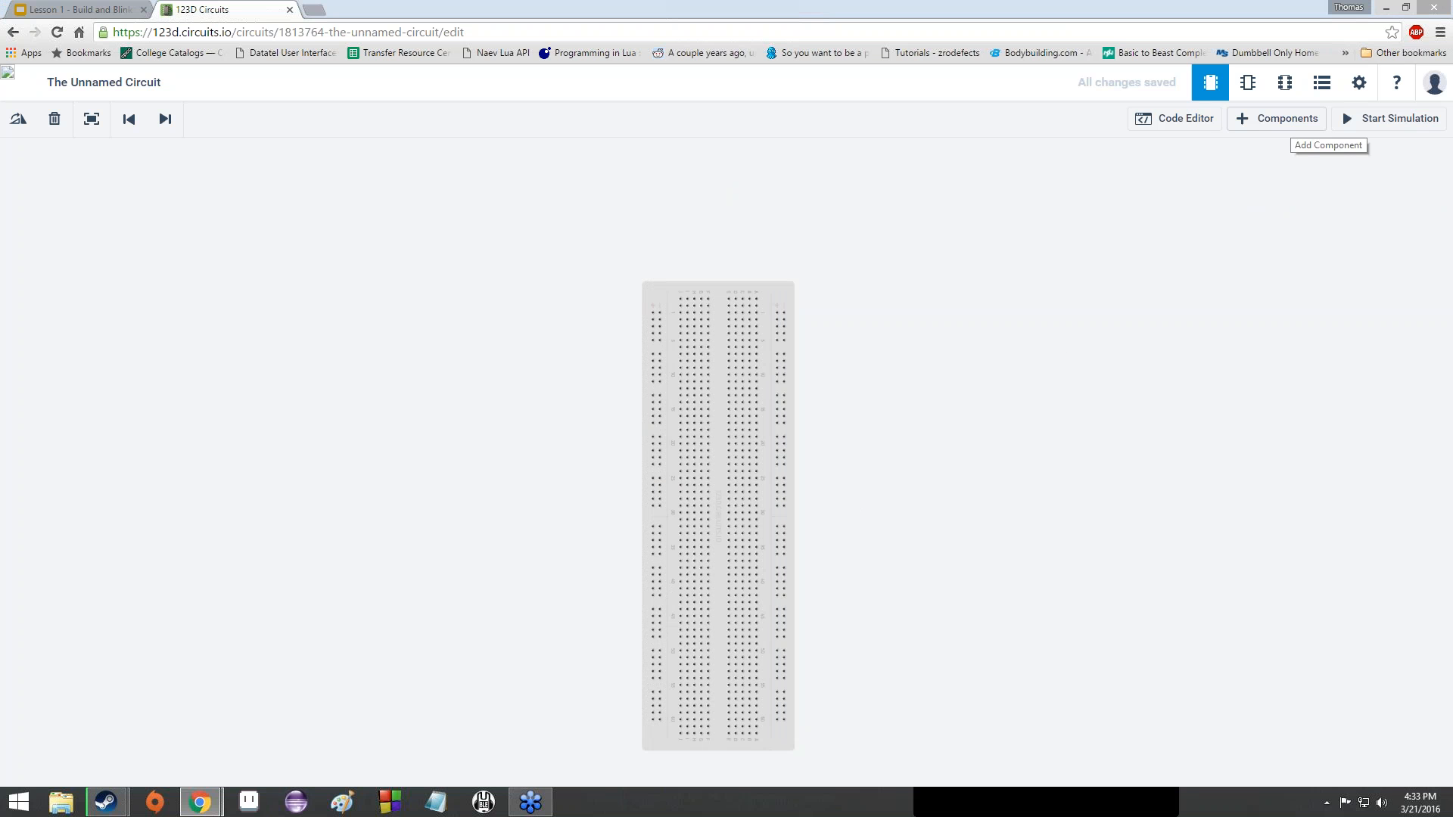
- Open the Components panel, scroll through the whole parts grid, then return to the top
click(1276, 119)
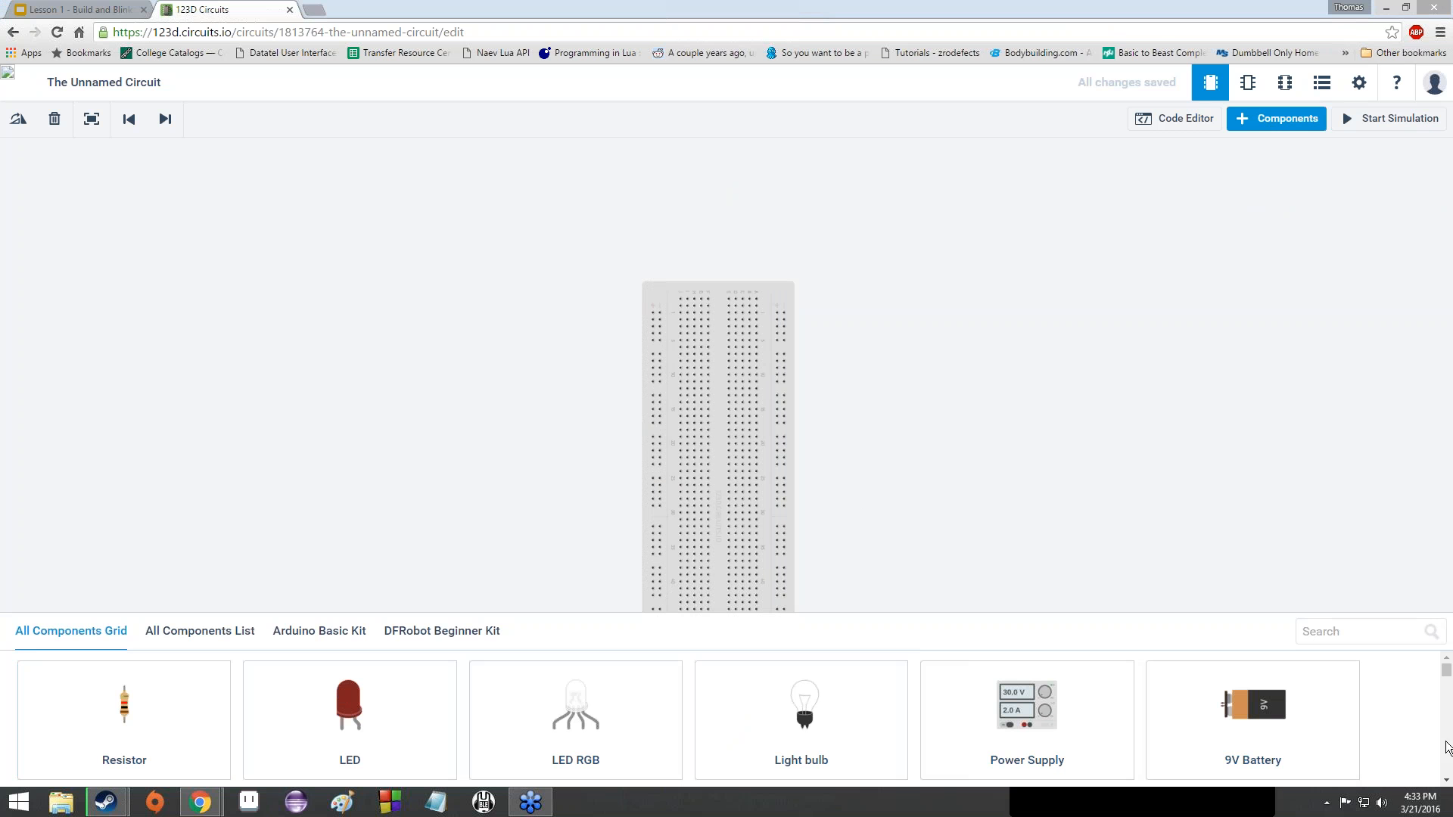
scroll(1444, 749, down, 2)
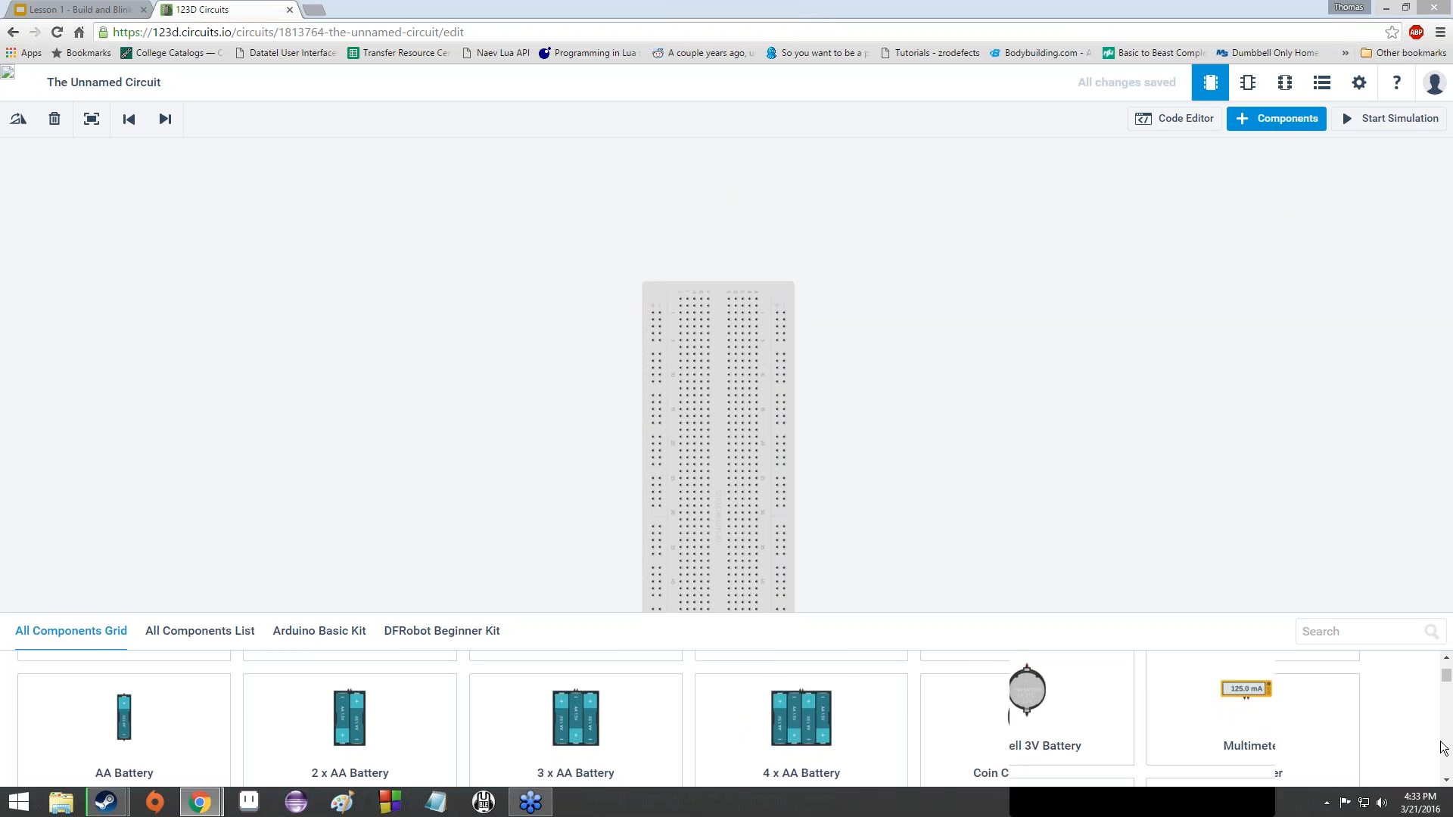
scroll(1442, 748, down, 2)
scroll(1444, 751, down, 2)
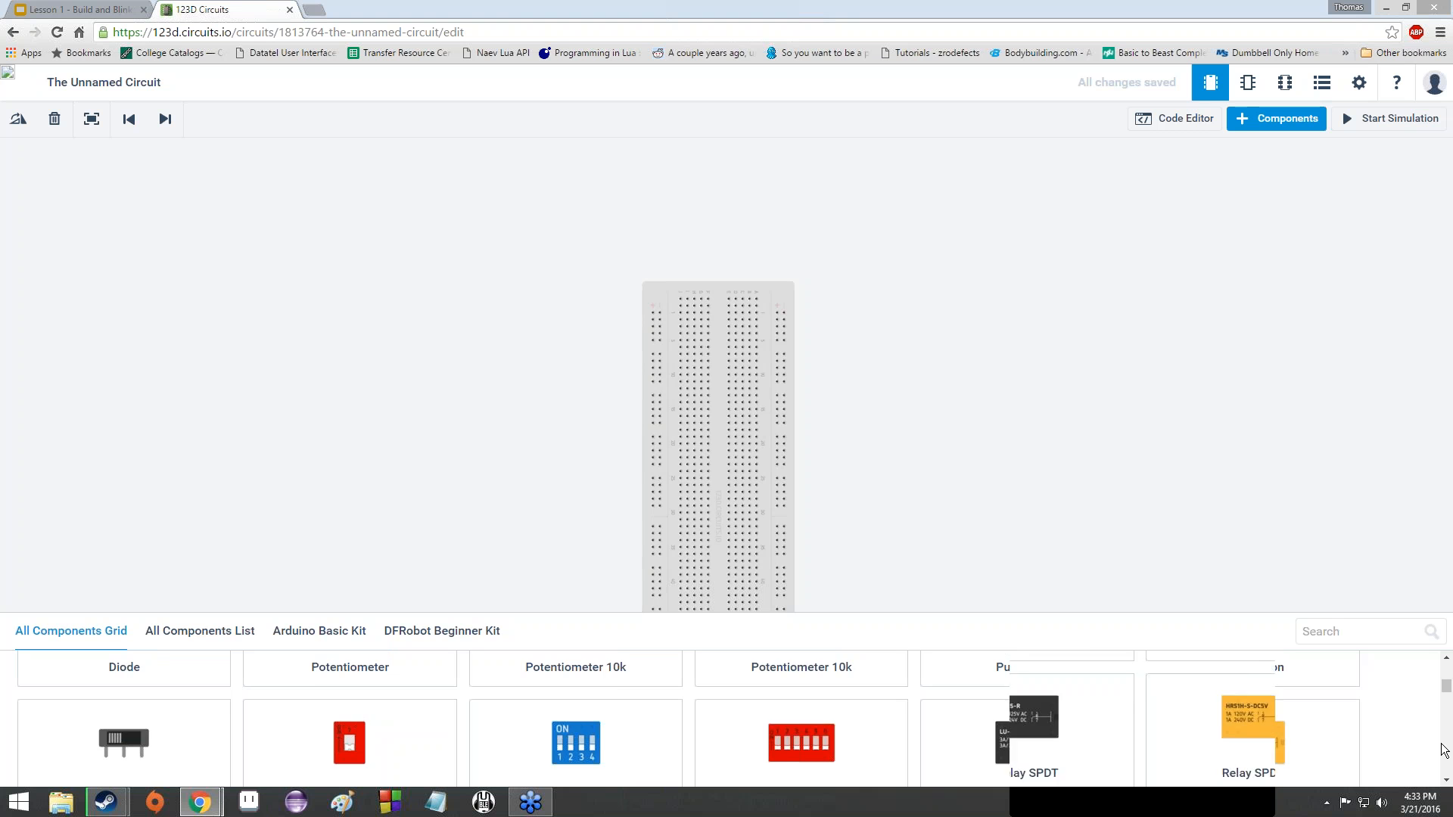
scroll(1444, 750, down, 2)
scroll(1444, 749, down, 2)
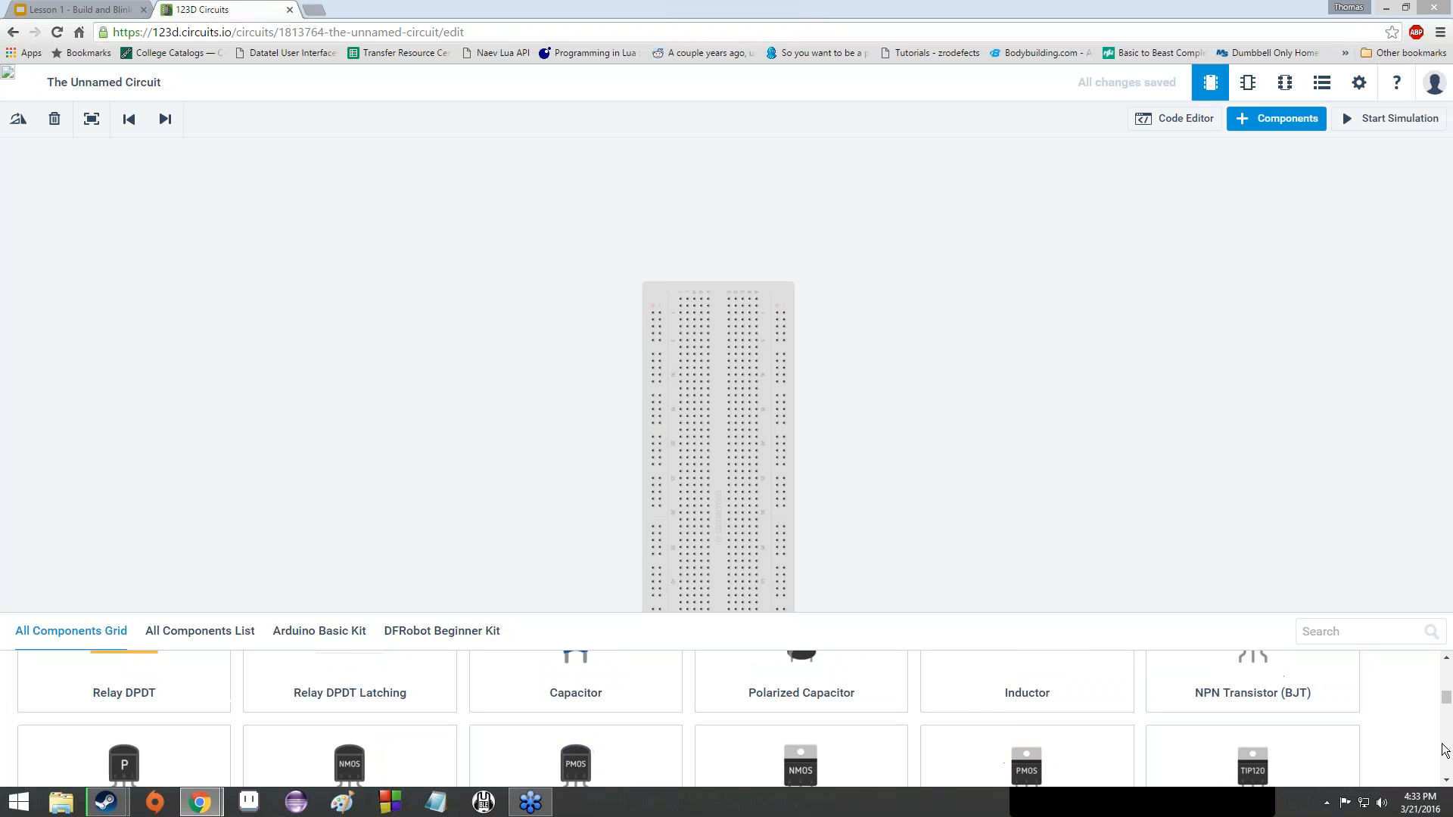
scroll(1444, 749, down, 2)
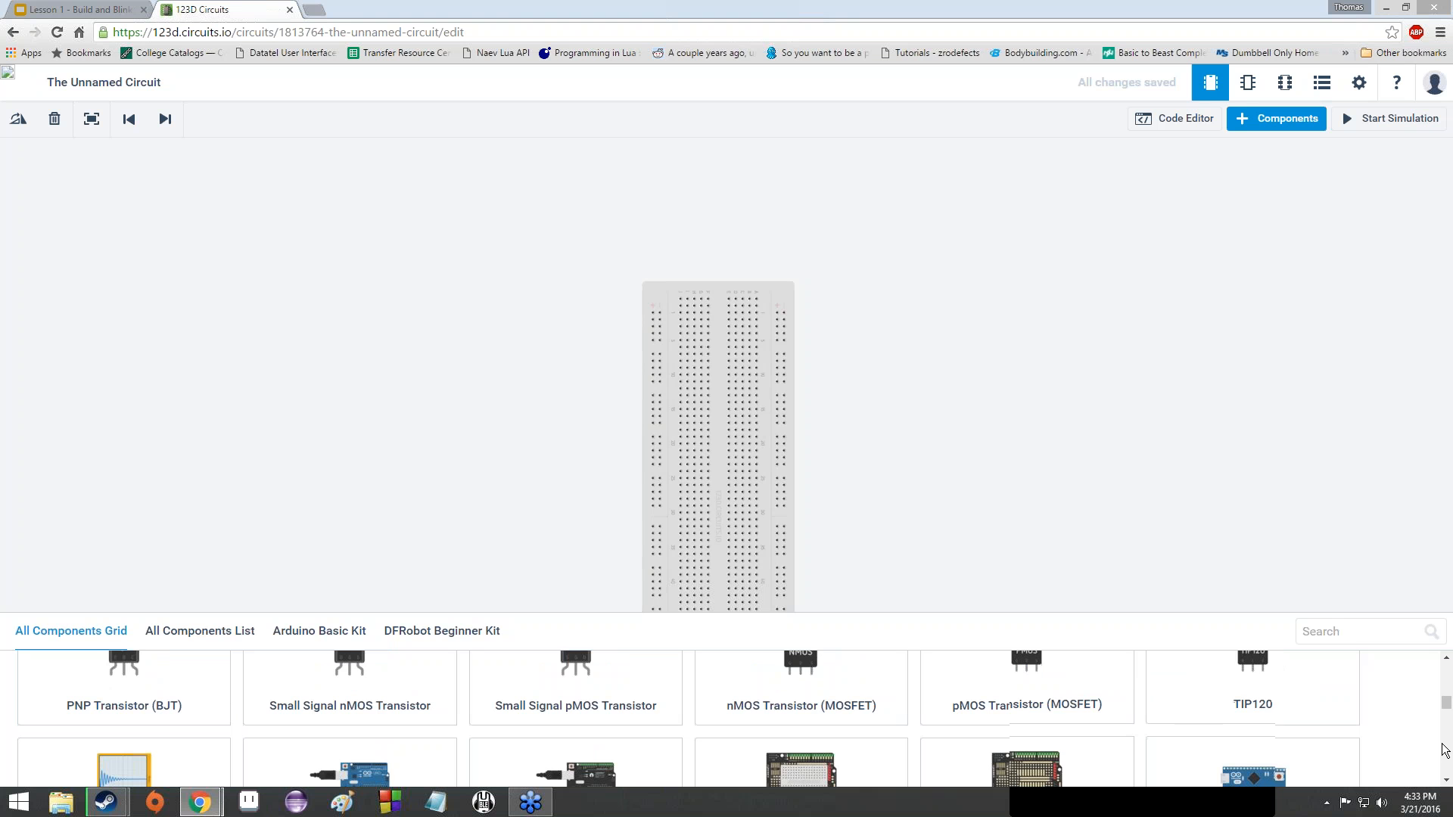
scroll(1444, 749, down, 2)
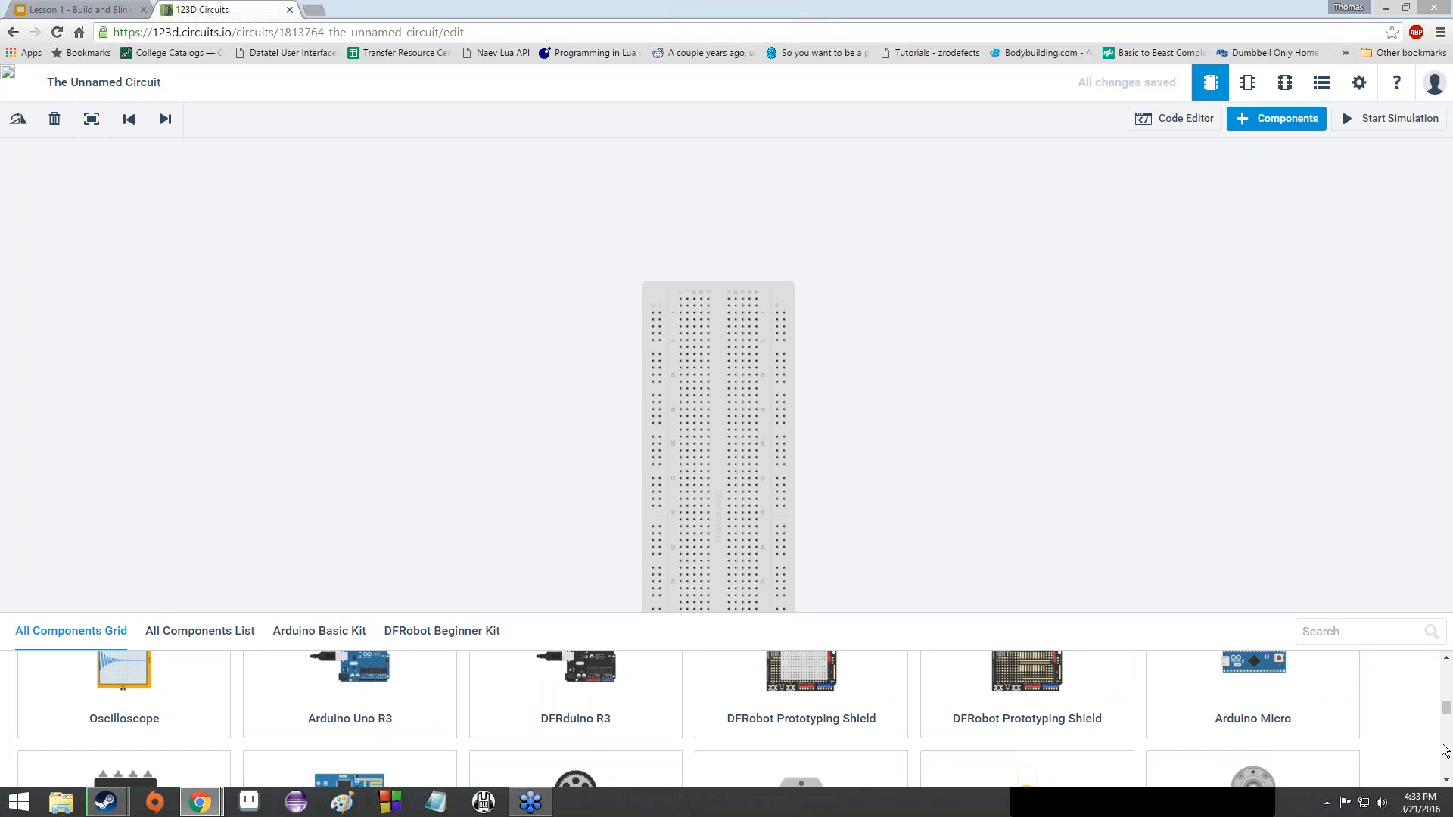
scroll(1444, 749, down, 2)
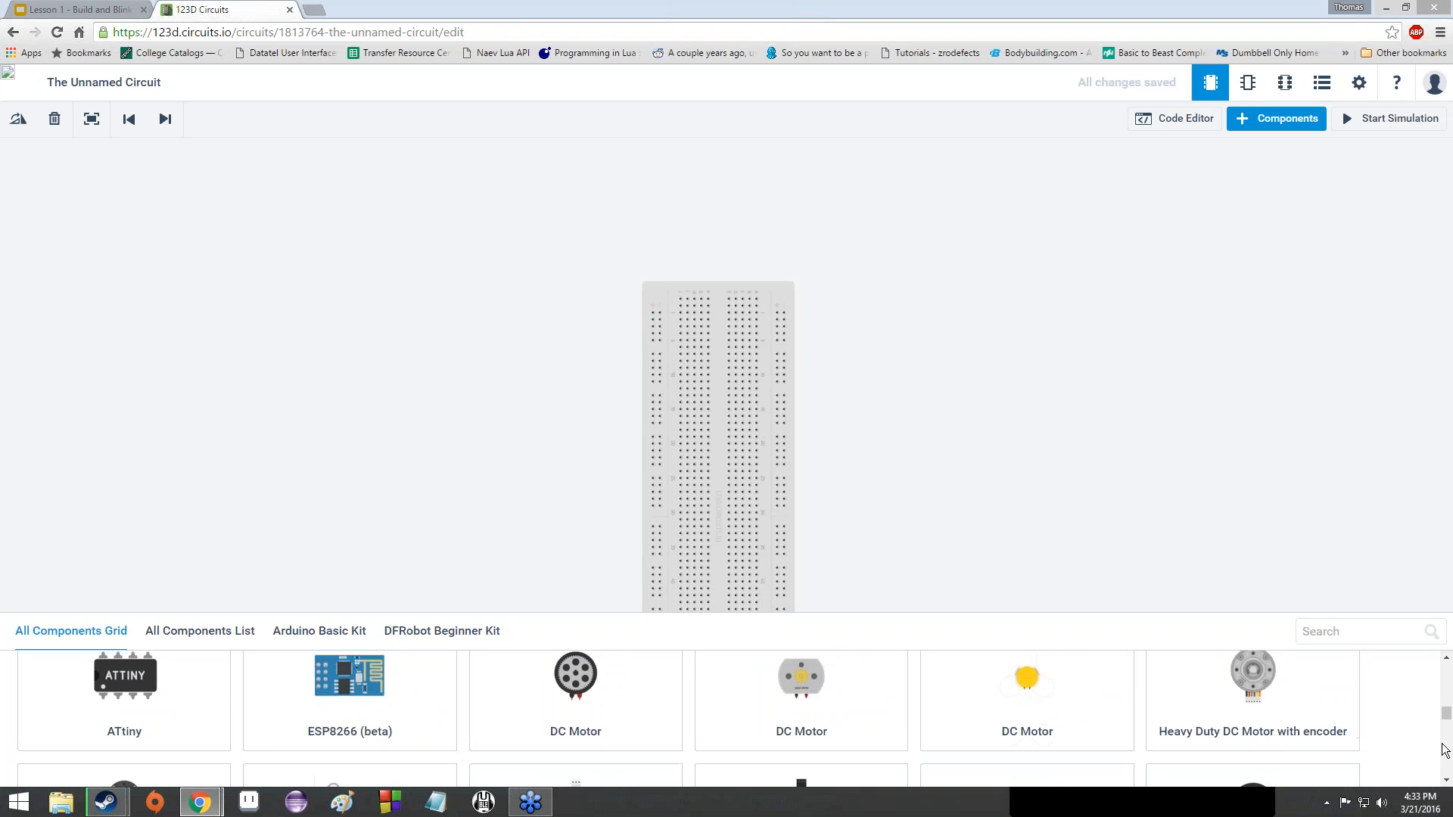
scroll(1444, 749, down, 2)
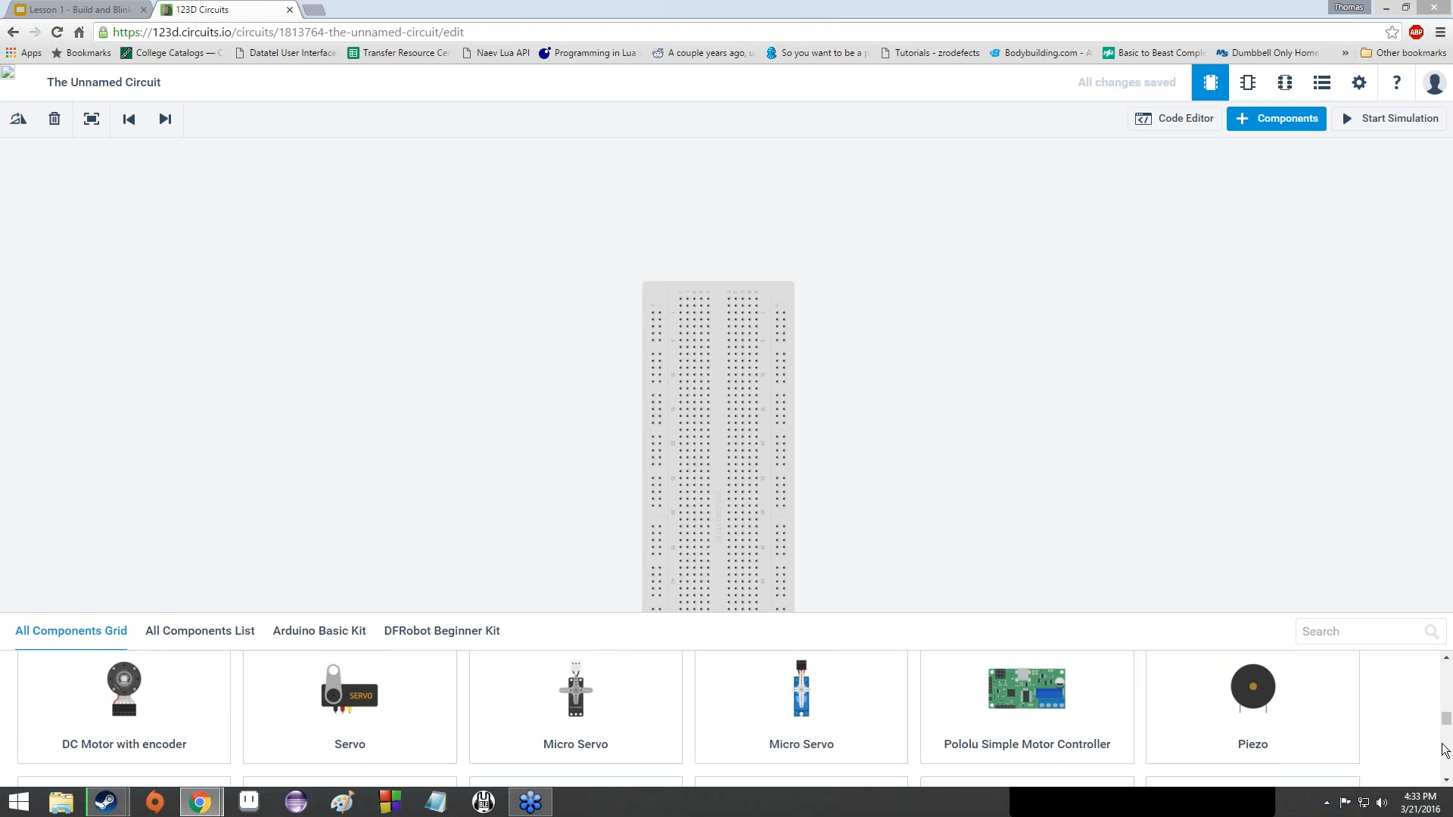
scroll(1444, 749, down, 2)
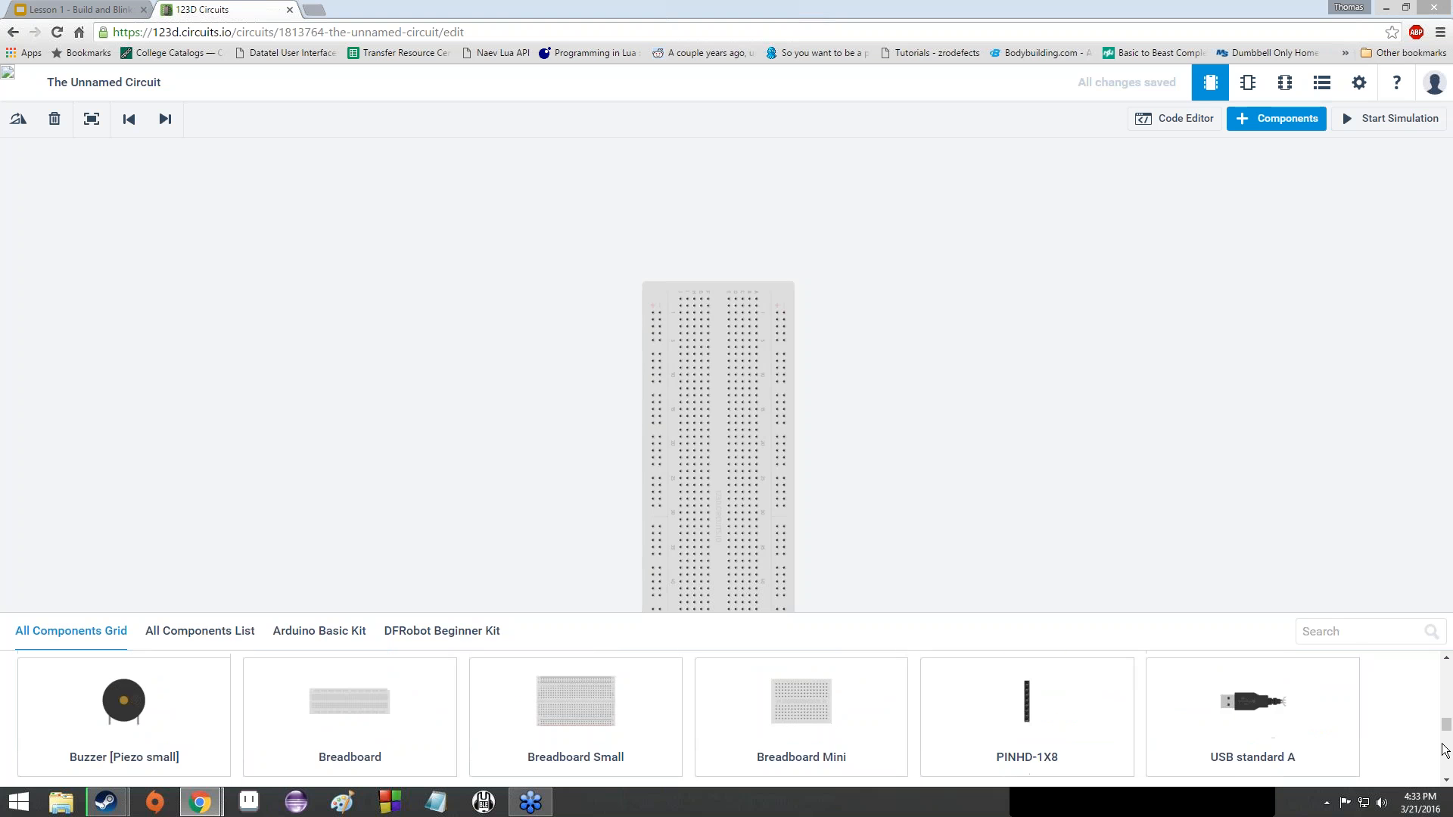
scroll(1444, 749, down, 2)
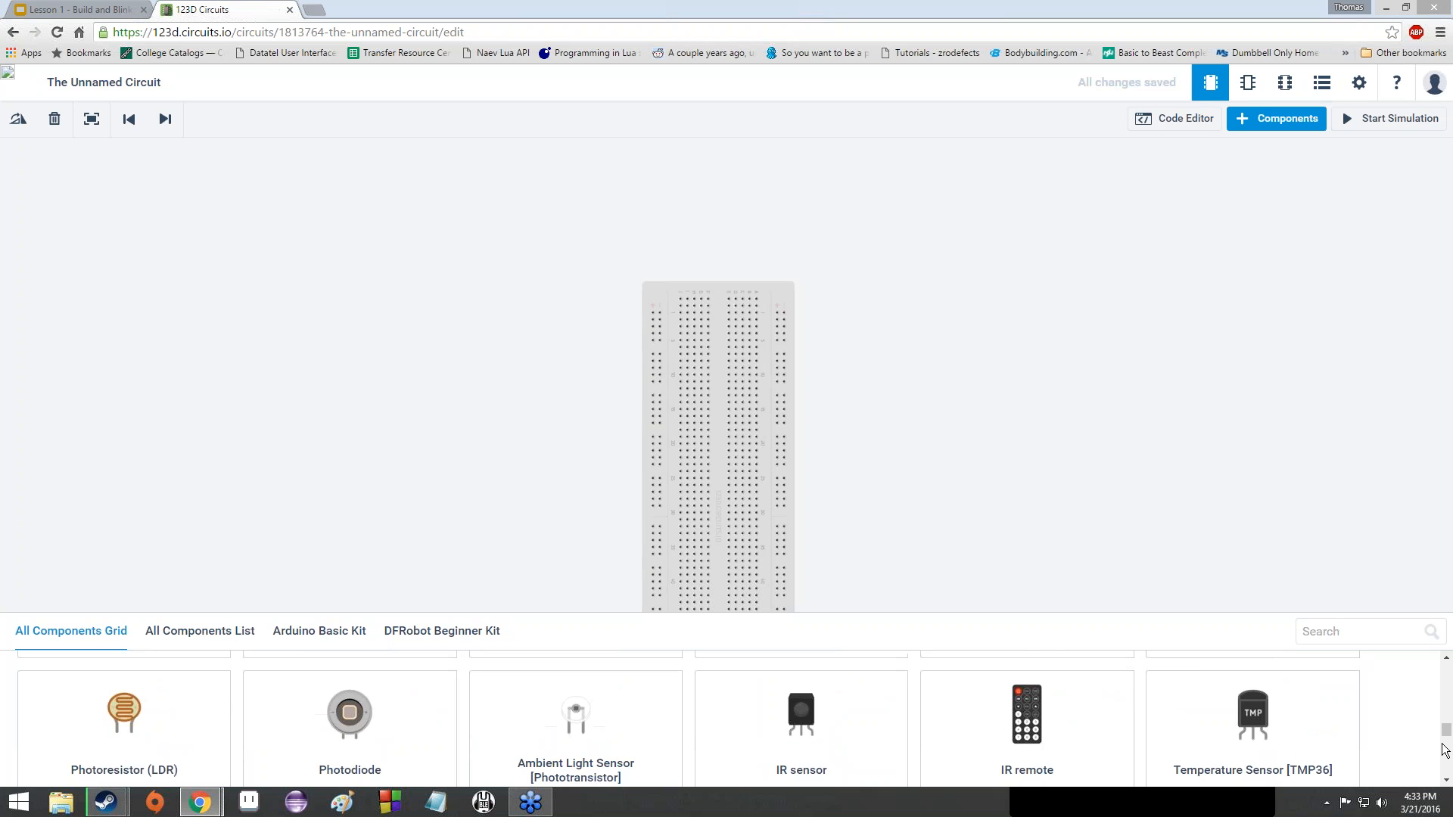
scroll(1444, 750, down, 2)
scroll(1444, 749, down, 2)
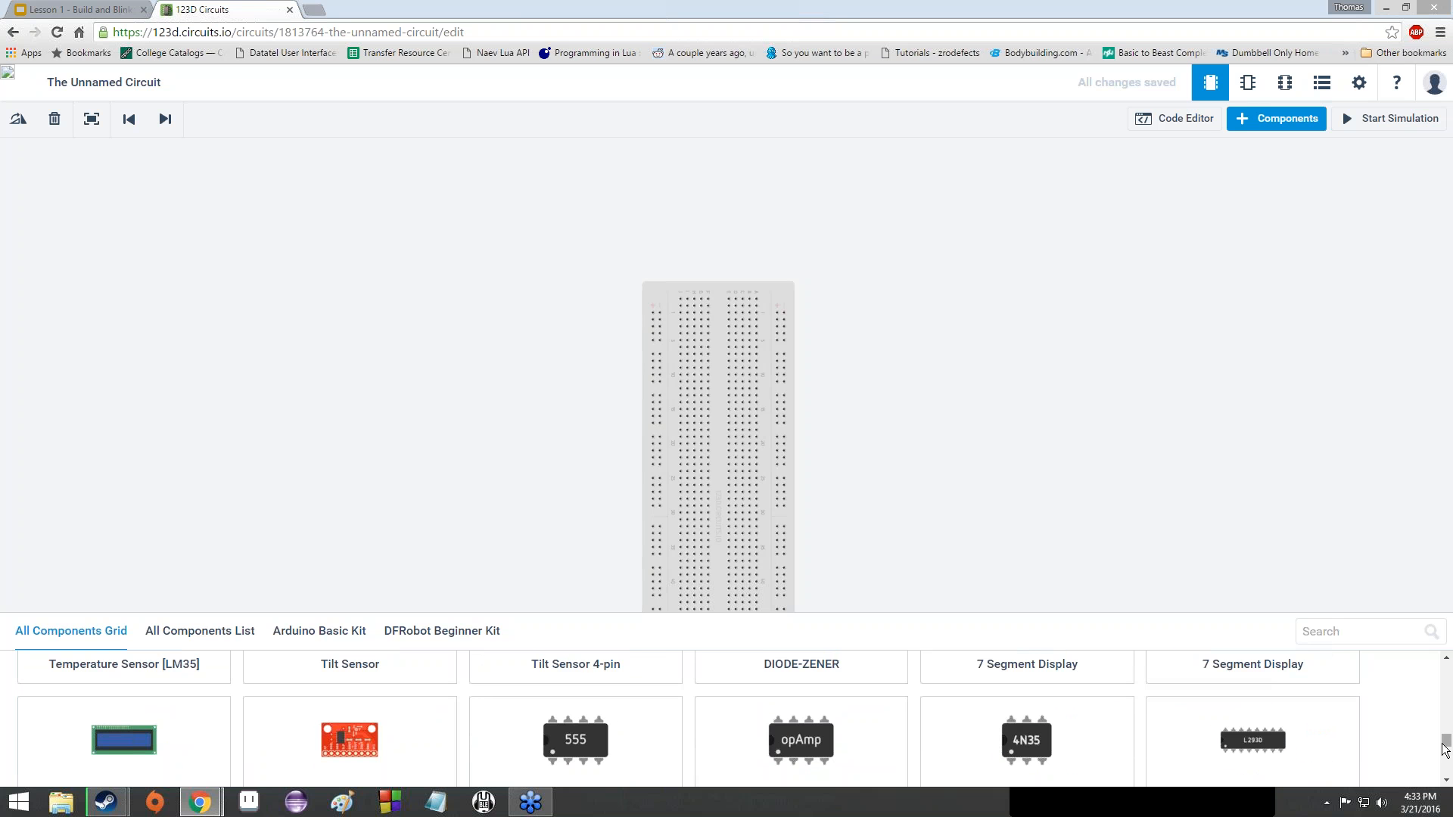
scroll(1445, 750, down, 3)
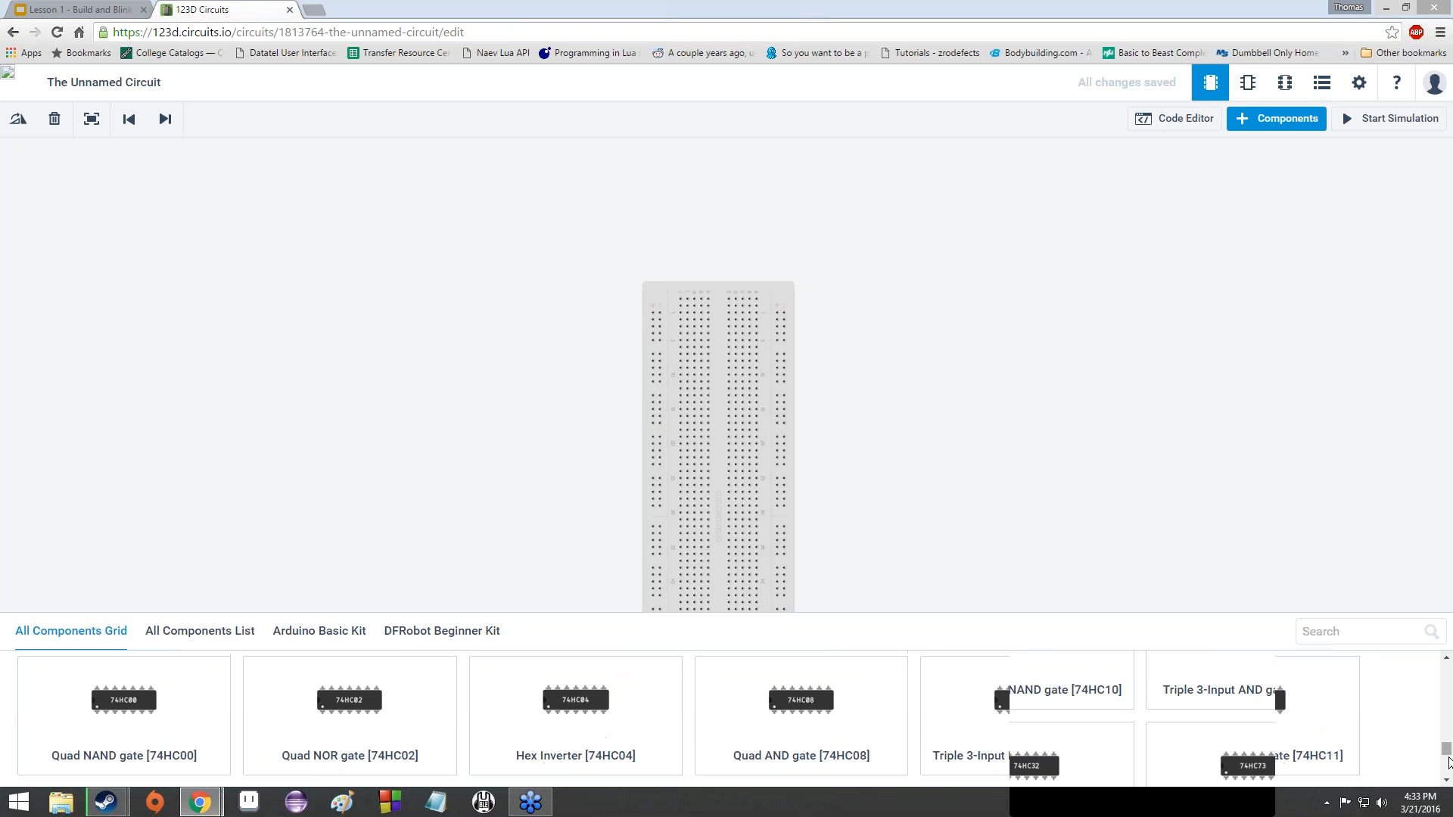
drag(1447, 753, 1451, 647)
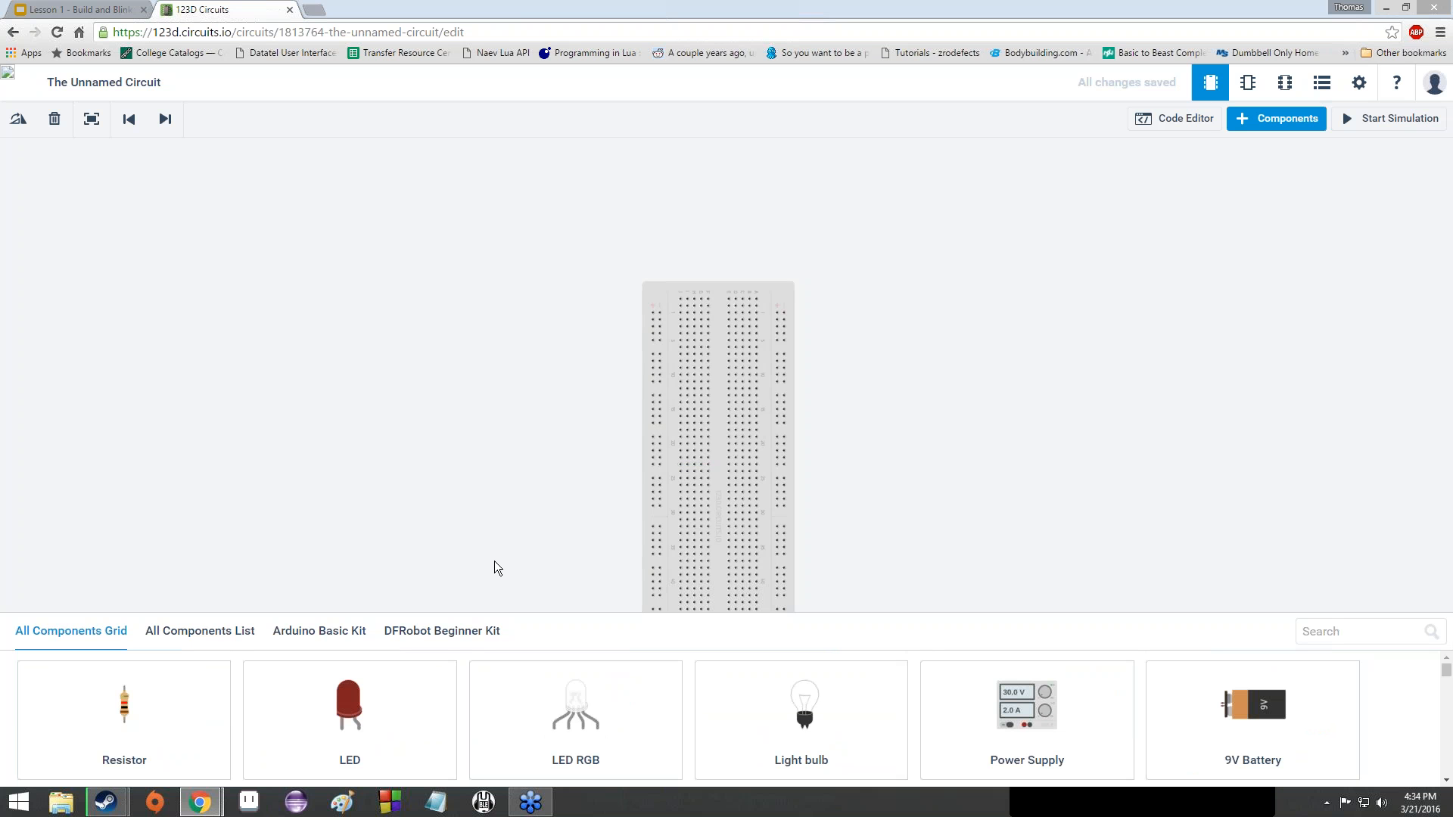
- Drop a Resistor, an LED beside it, and a 2 x AA Battery to their left
drag(125, 727, 461, 447)
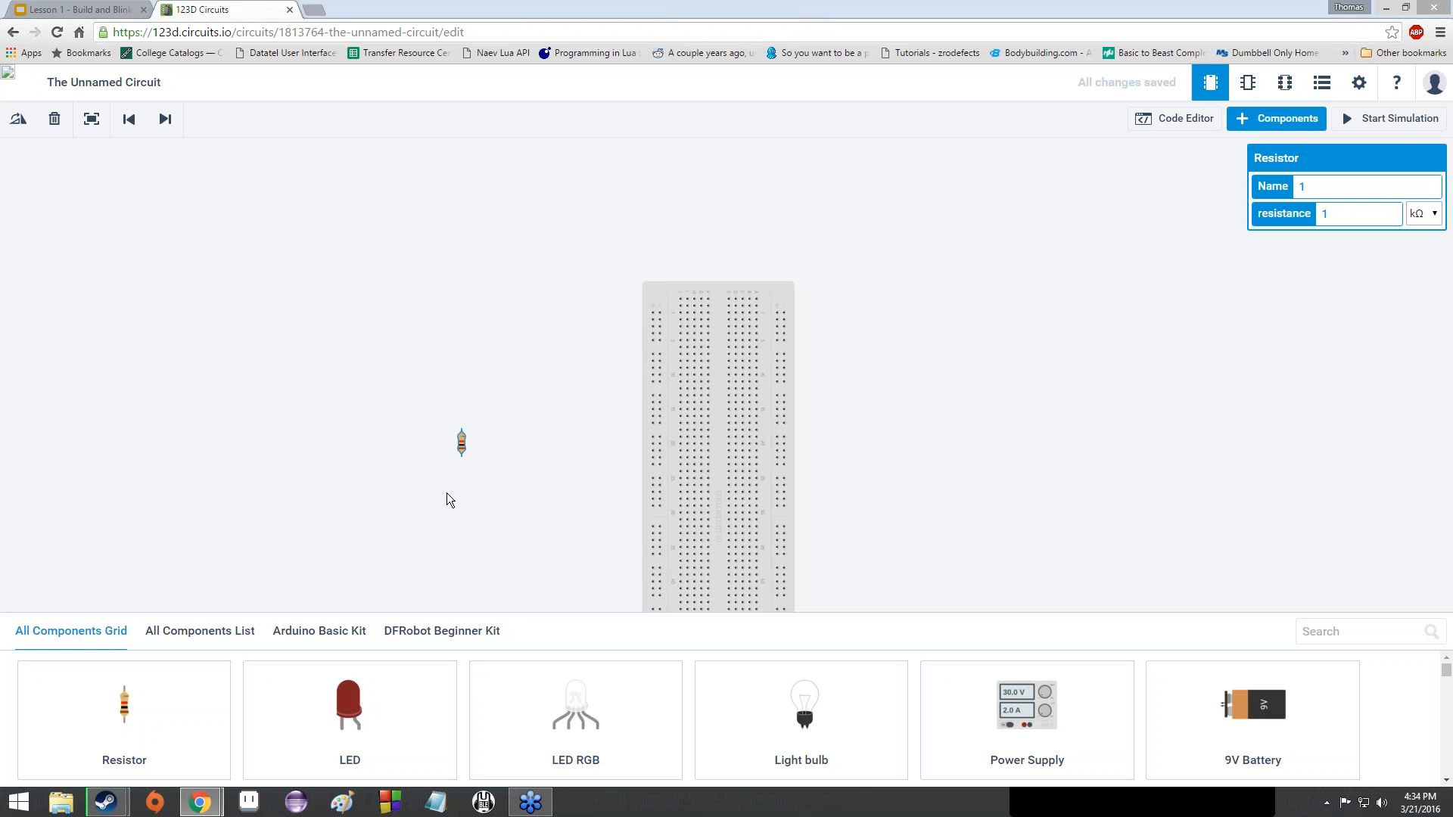
drag(443, 670, 532, 443)
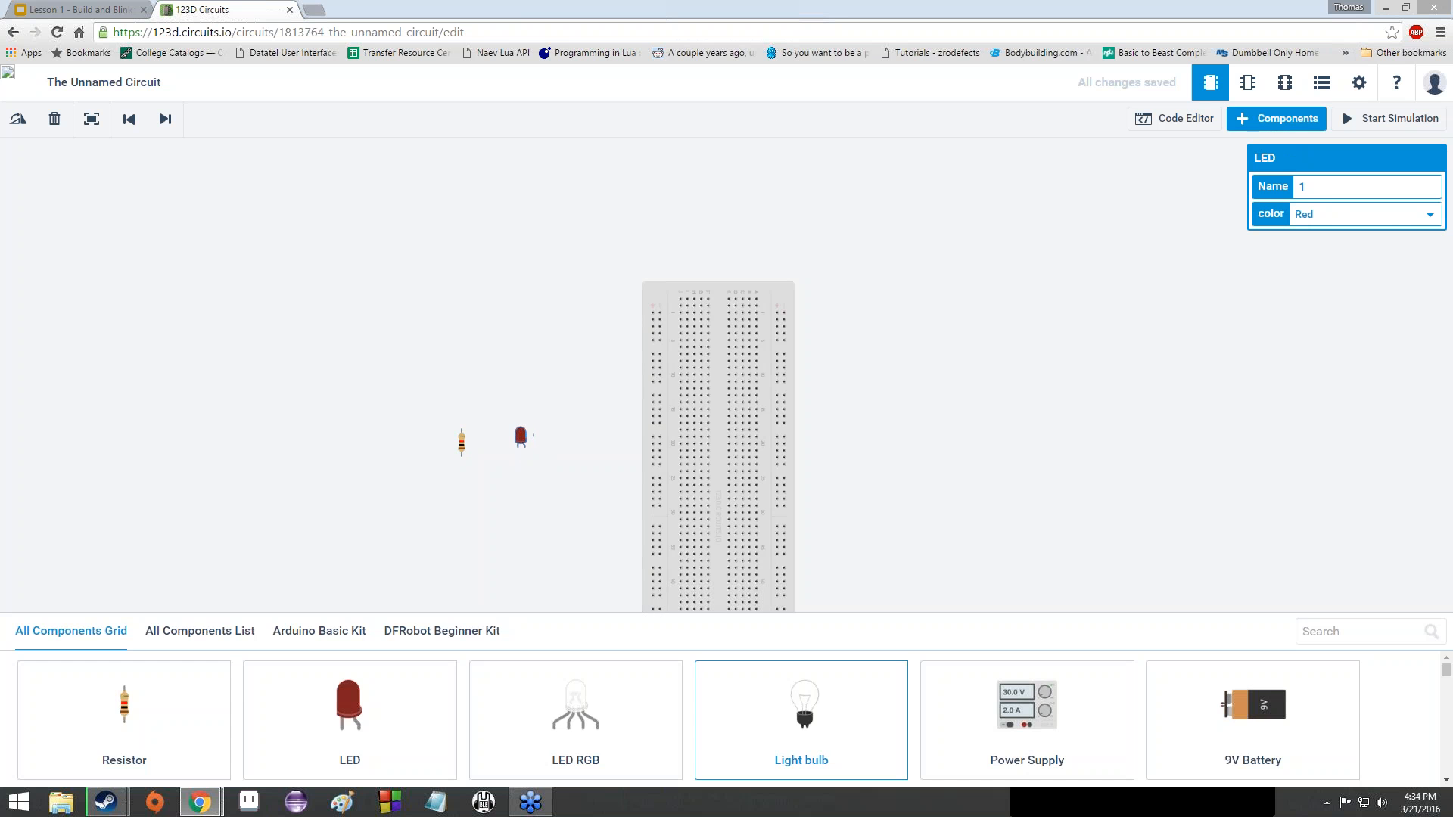
scroll(598, 719, down, 2)
drag(398, 714, 350, 468)
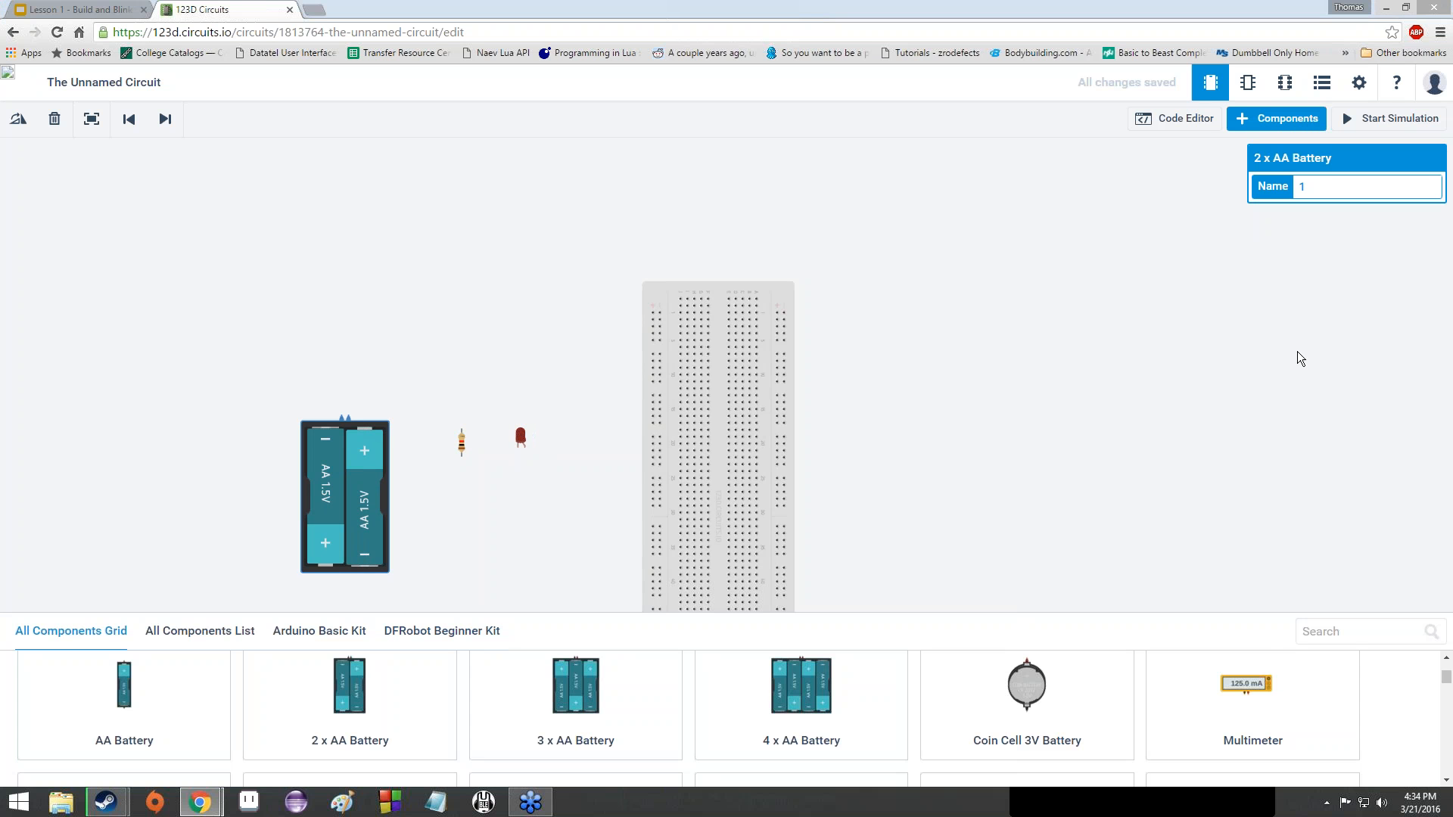
- Deselect the battery and leave the Components panel hidden
click(584, 535)
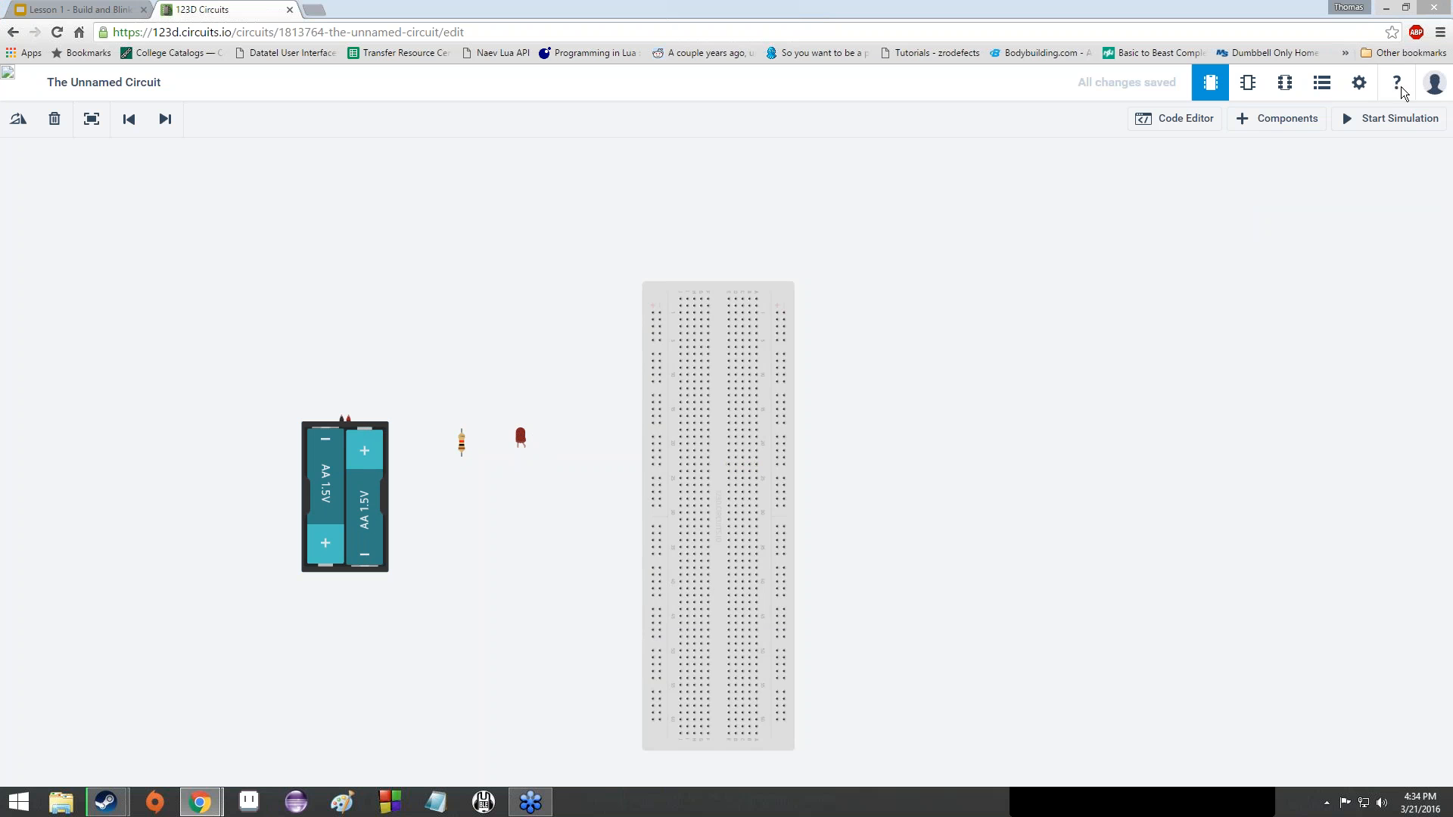
click(1297, 119)
click(974, 578)
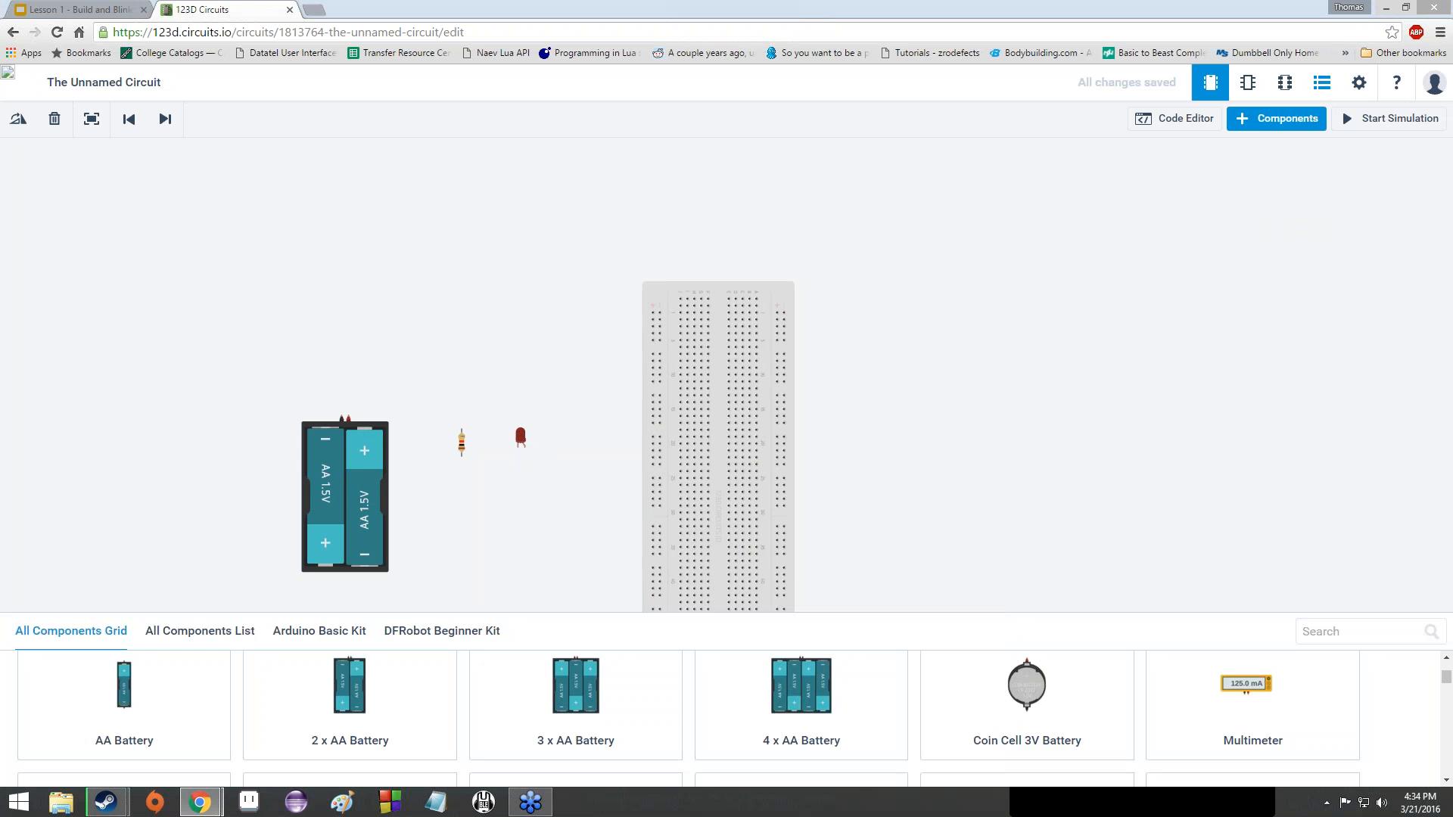
click(1309, 119)
click(1308, 119)
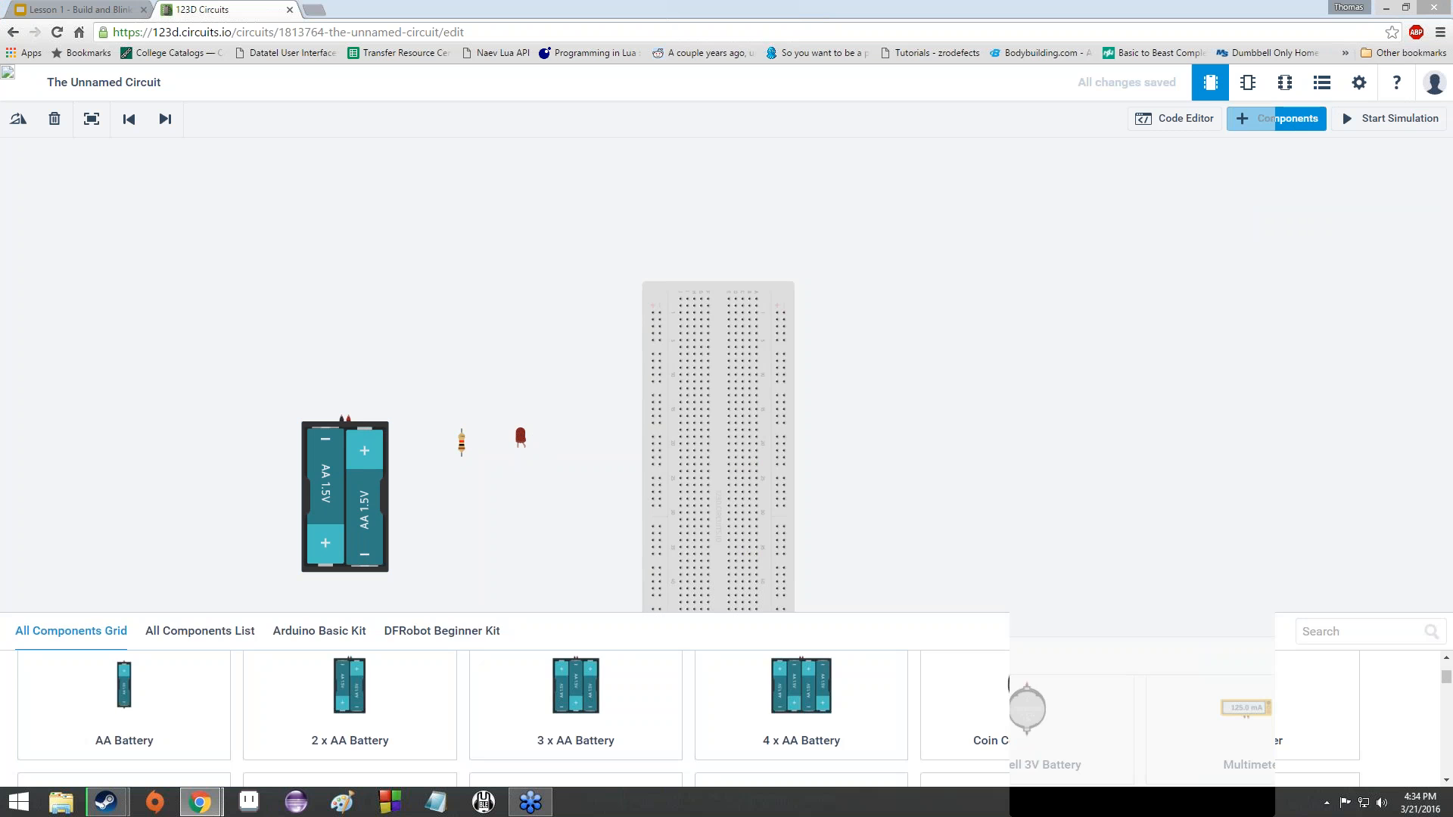
click(1307, 120)
- Nudge the red LED slightly up and to the right, toward the breadboard
scroll(438, 588, up, 2)
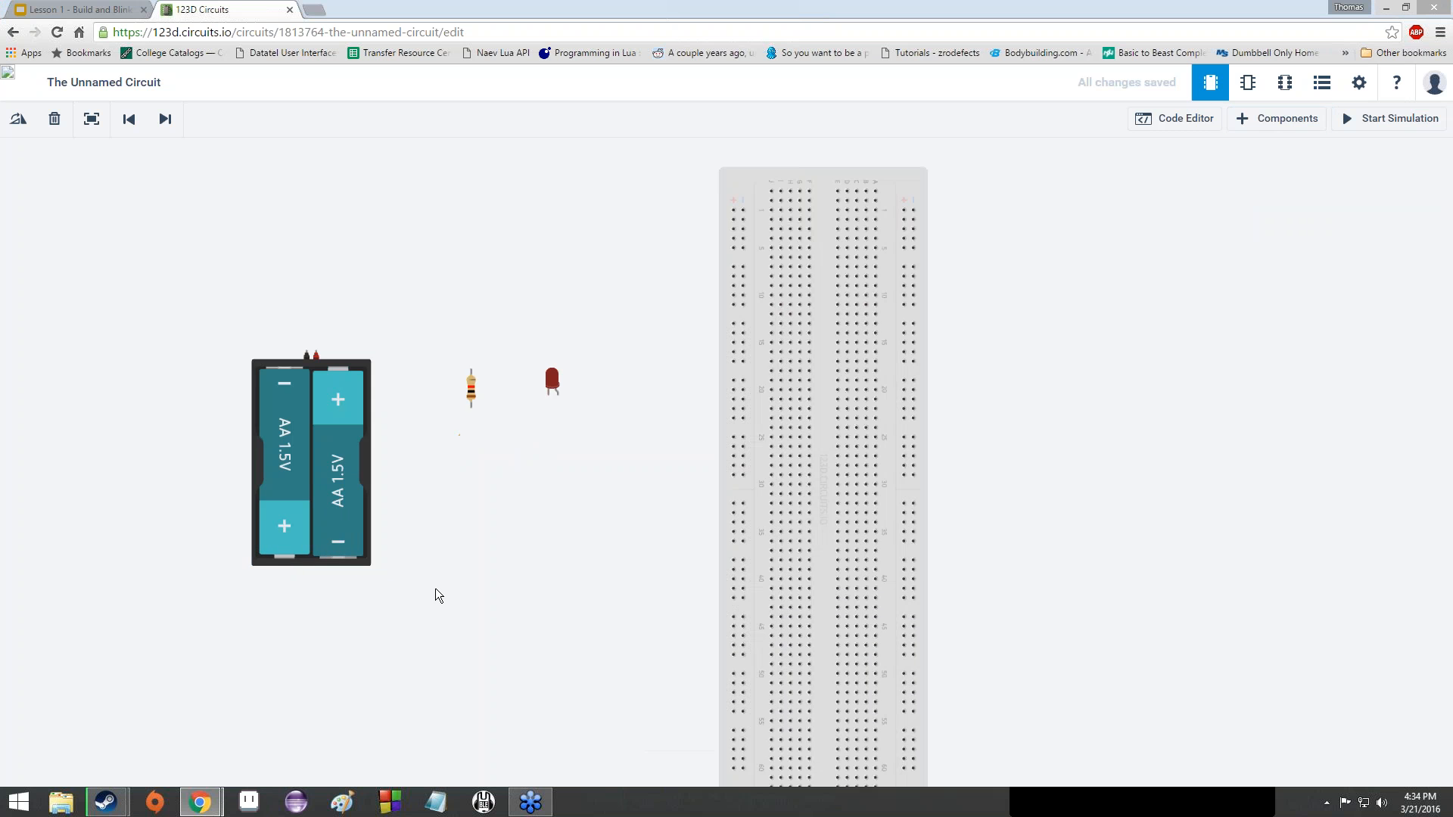
scroll(540, 540, down, 2)
scroll(537, 540, up, 1)
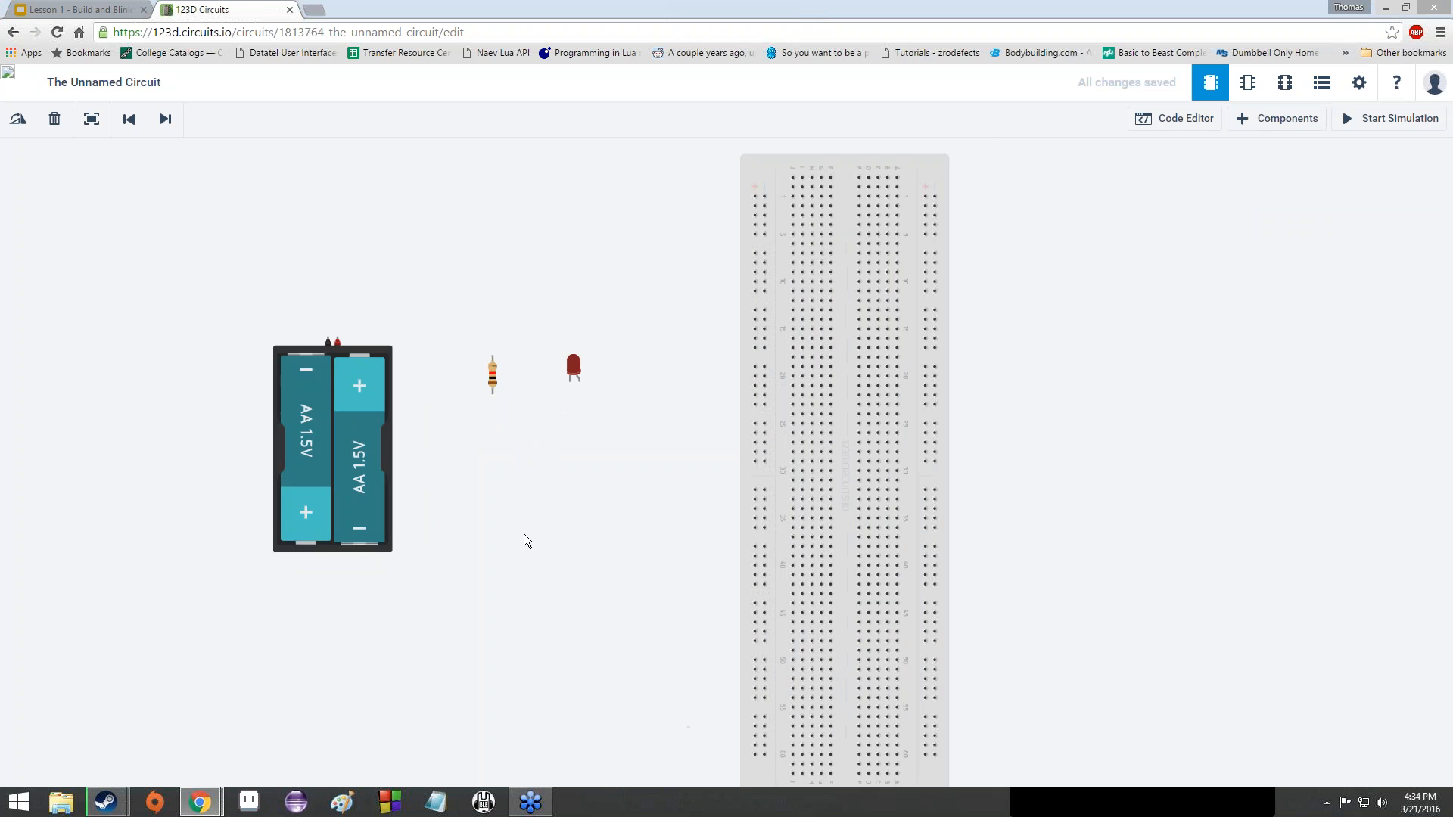
drag(571, 369, 579, 363)
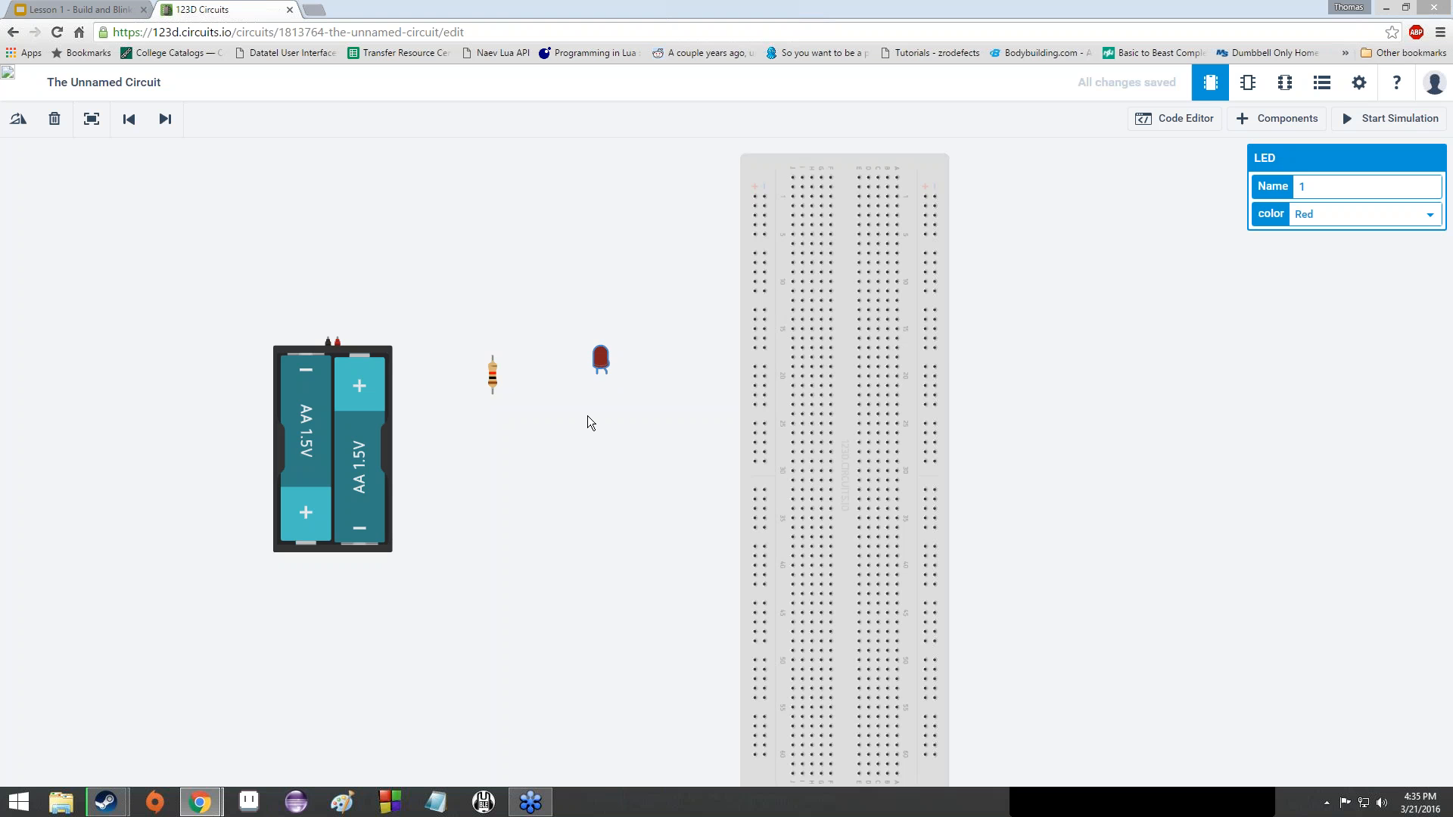
scroll(588, 415, up, 1)
- Drag the 2 x AA battery pack lower, then shift the red LED down and right
click(245, 401)
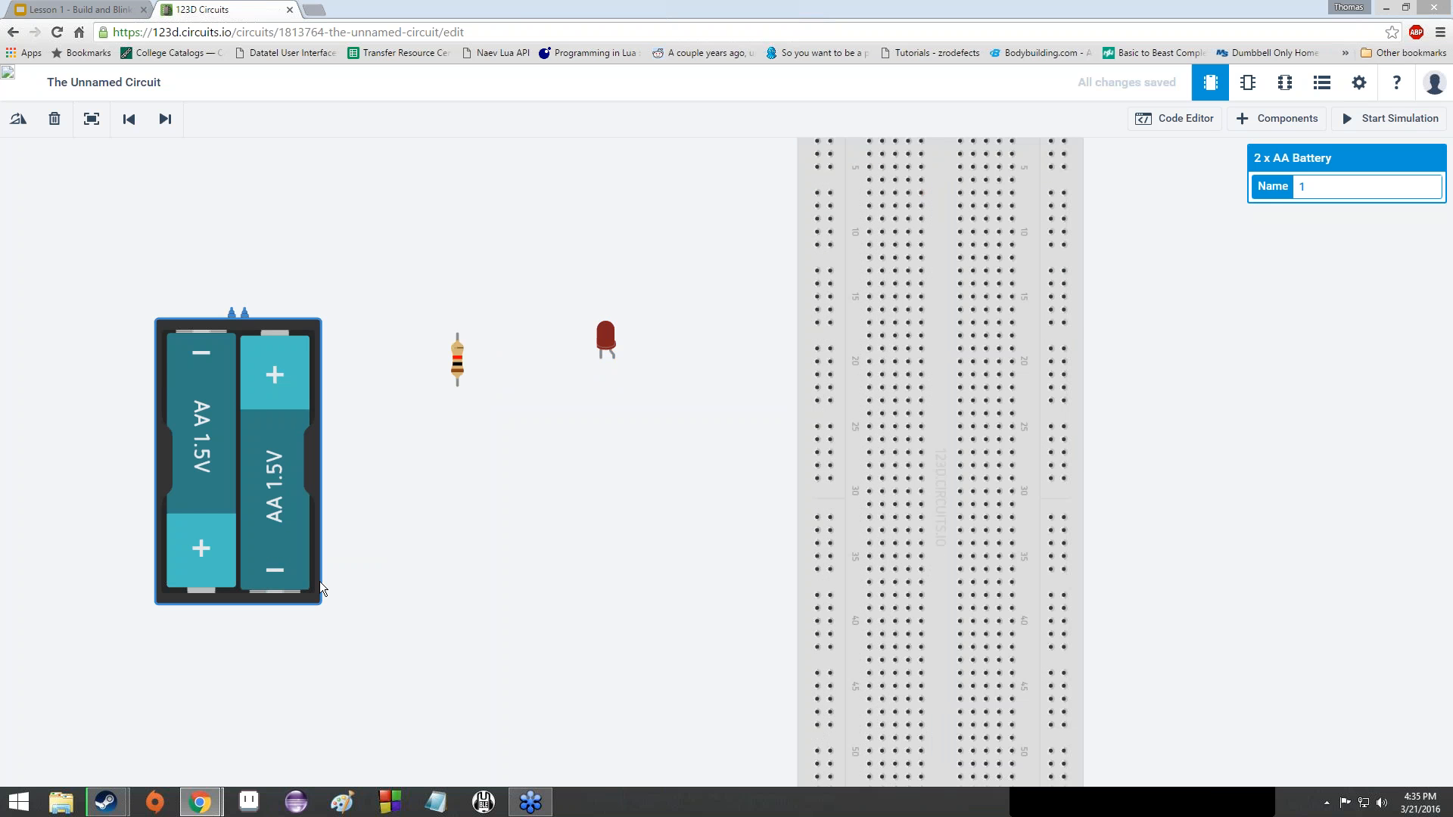
drag(319, 581, 351, 547)
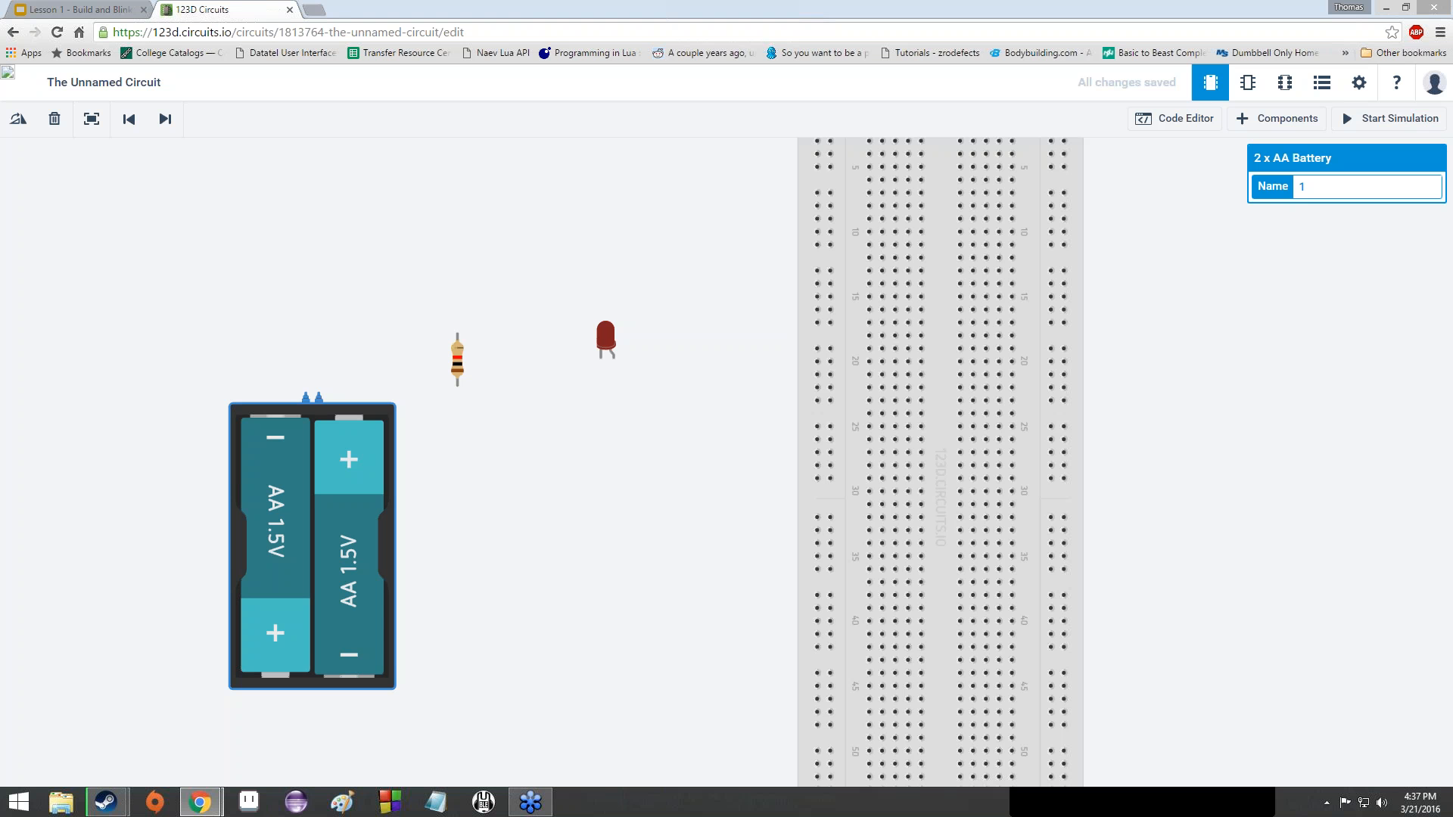
drag(610, 341, 637, 401)
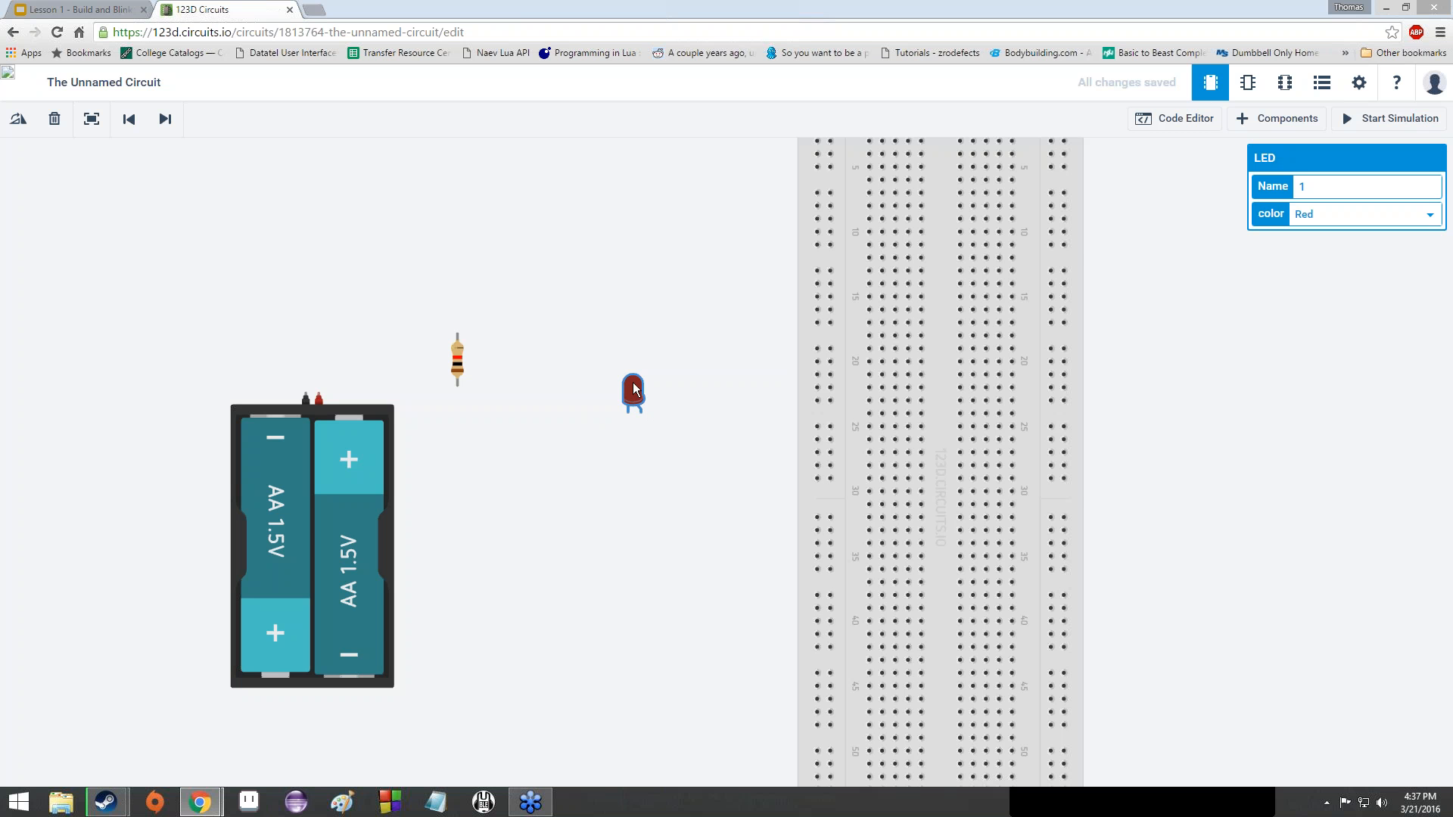
- Drag the red LED up and right so it sits nearer the breadboard
drag(627, 413, 687, 360)
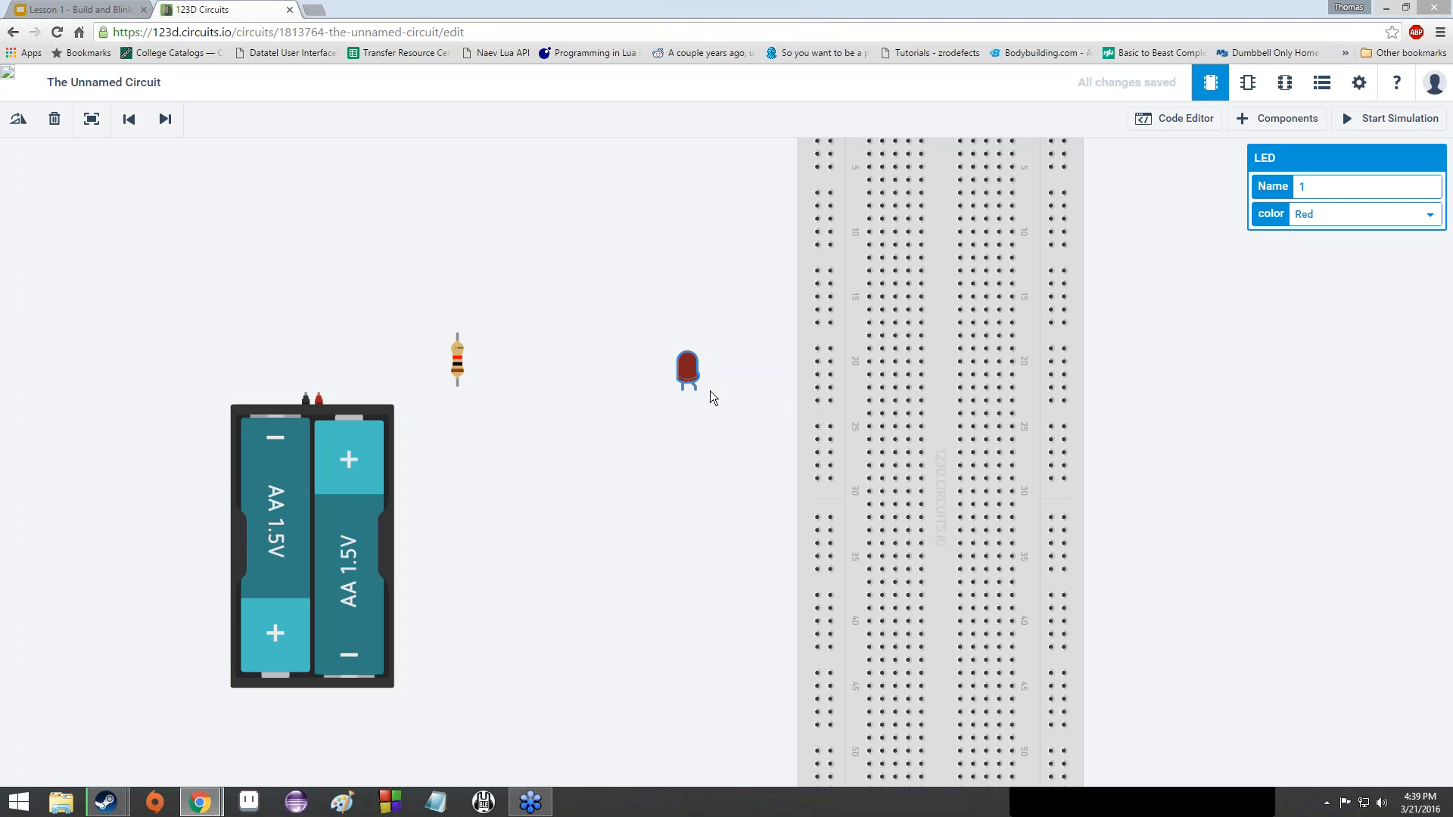
scroll(697, 395, up, 8)
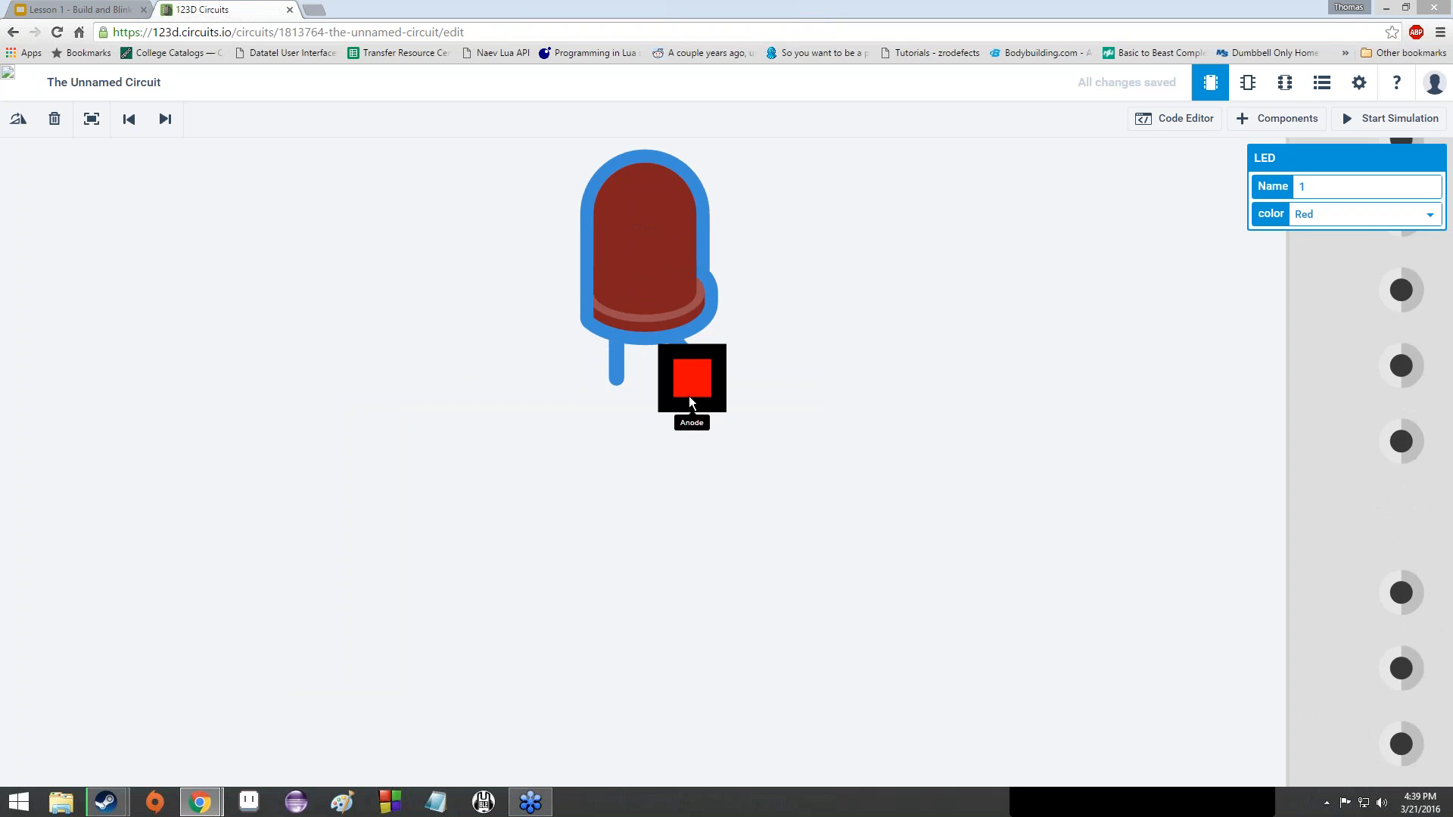
scroll(683, 394, down, 3)
scroll(683, 394, up, 3)
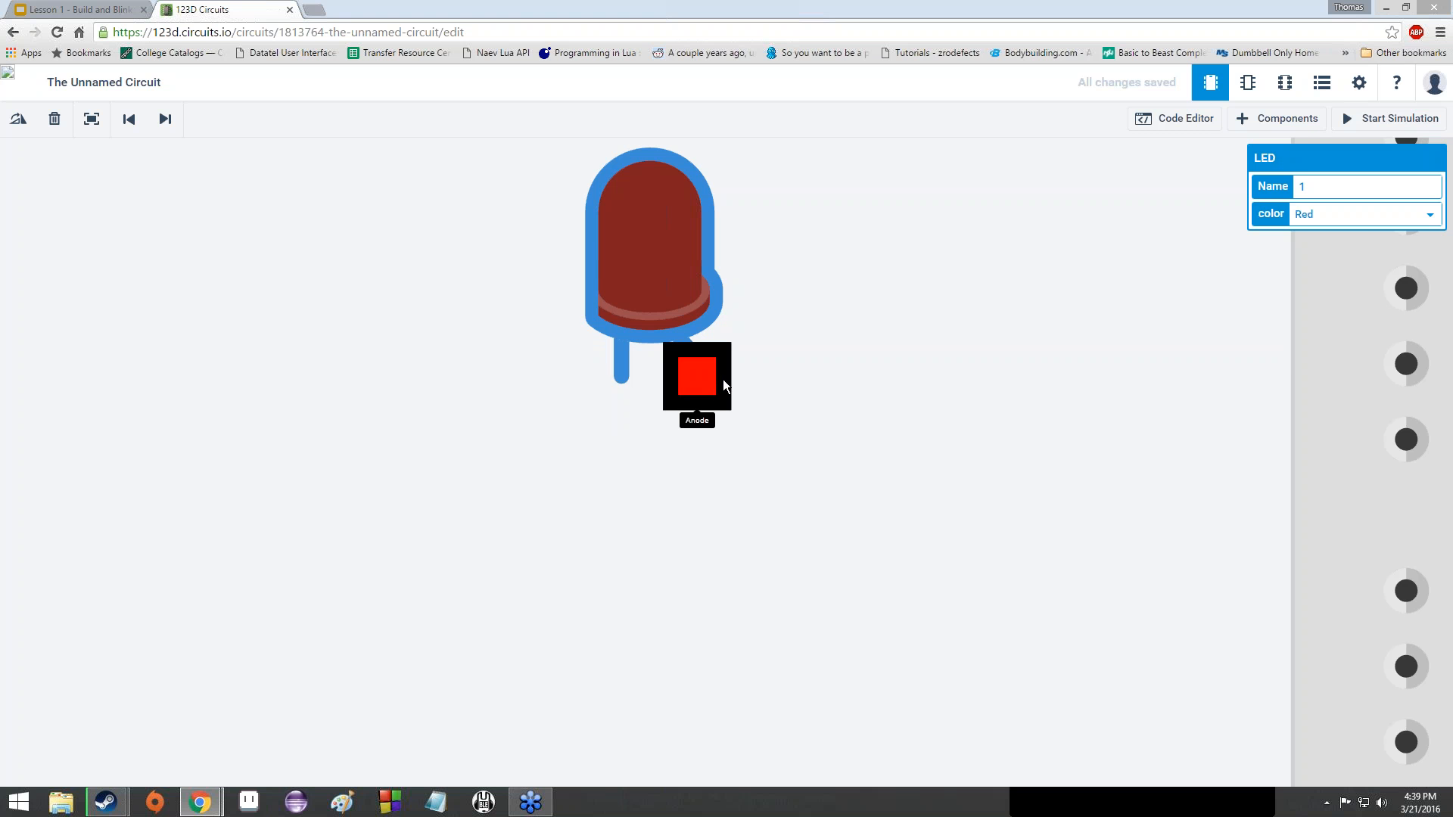
scroll(723, 385, down, 5)
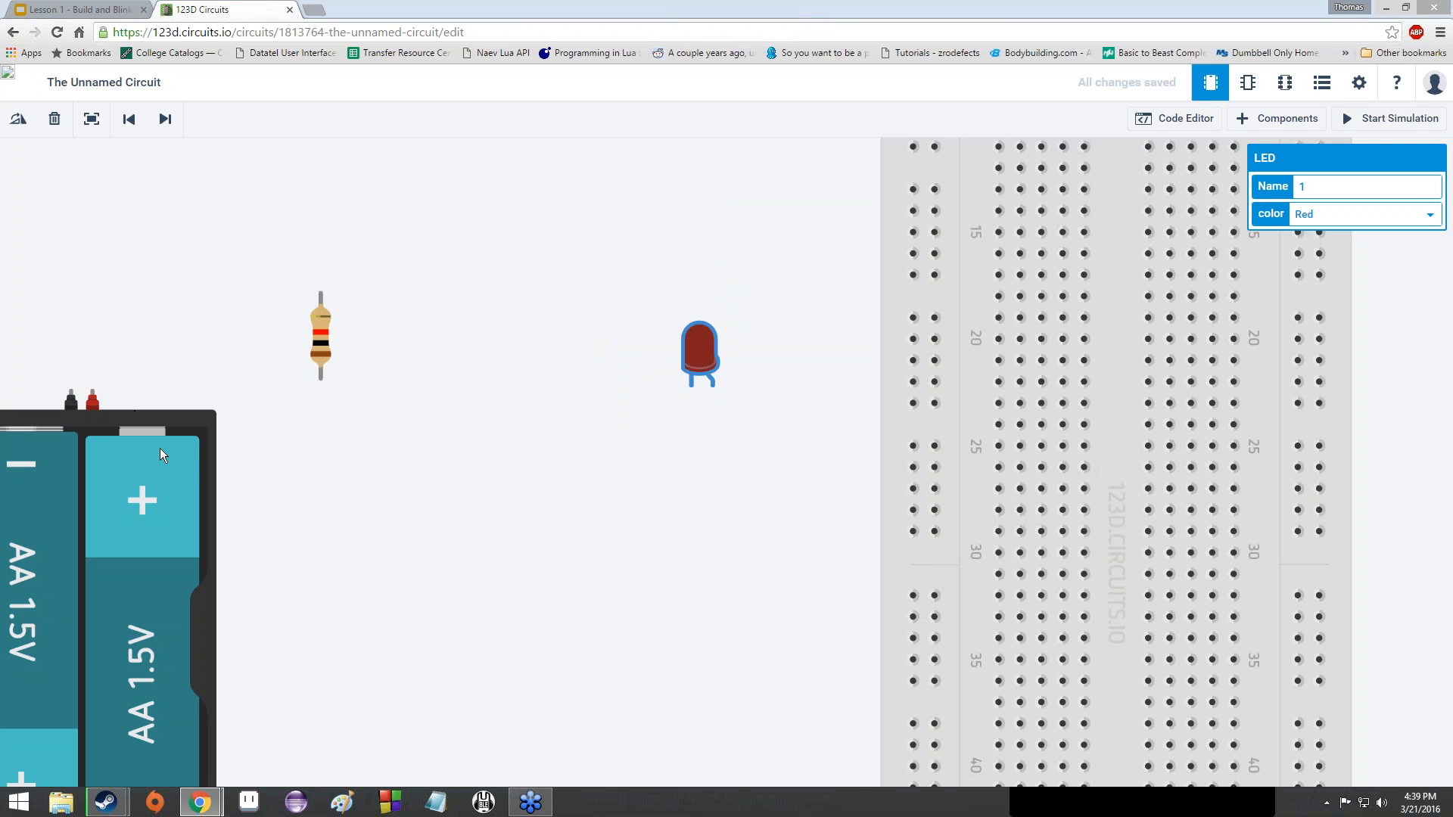
scroll(687, 406, up, 4)
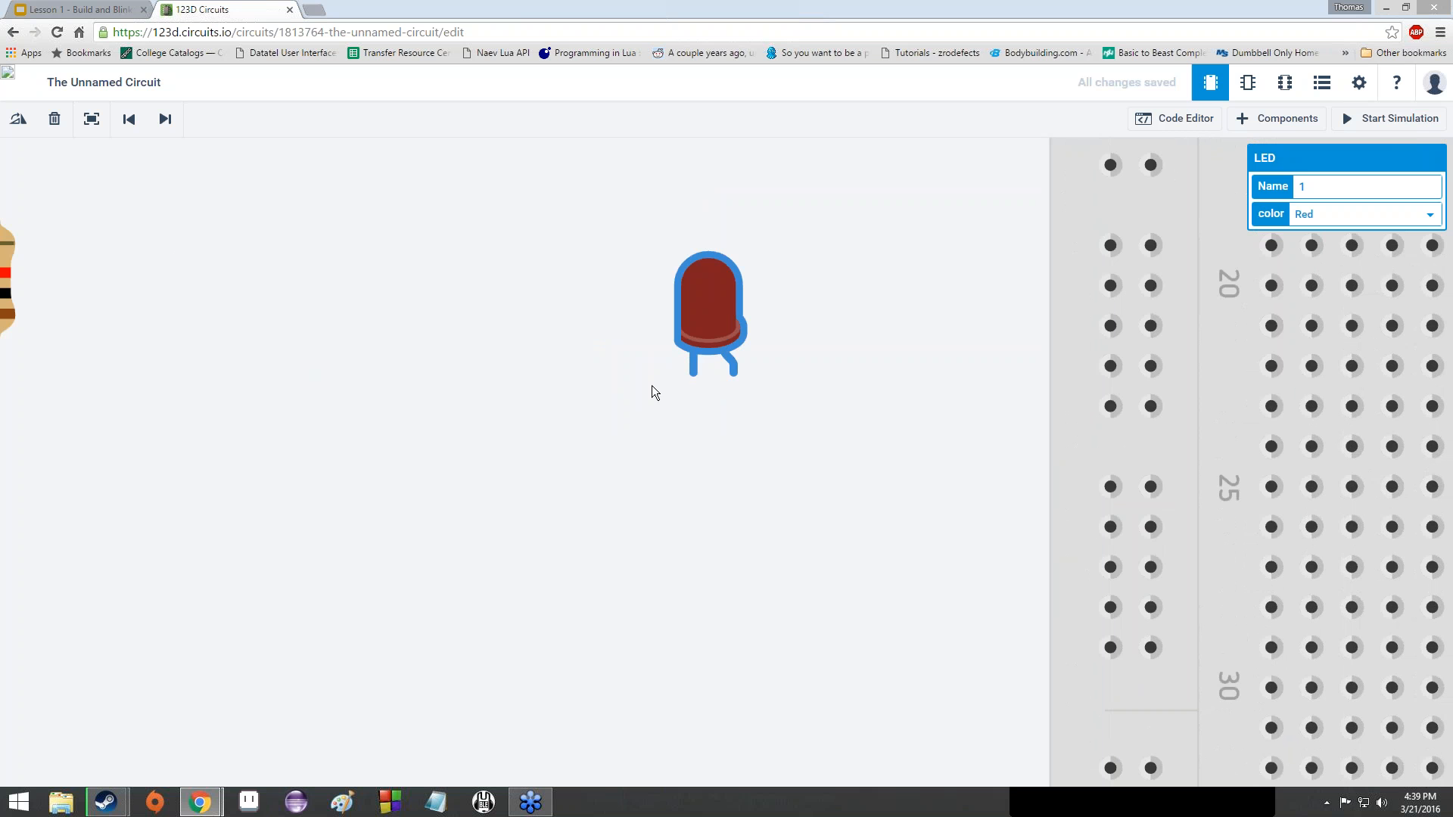
scroll(692, 388, down, 4)
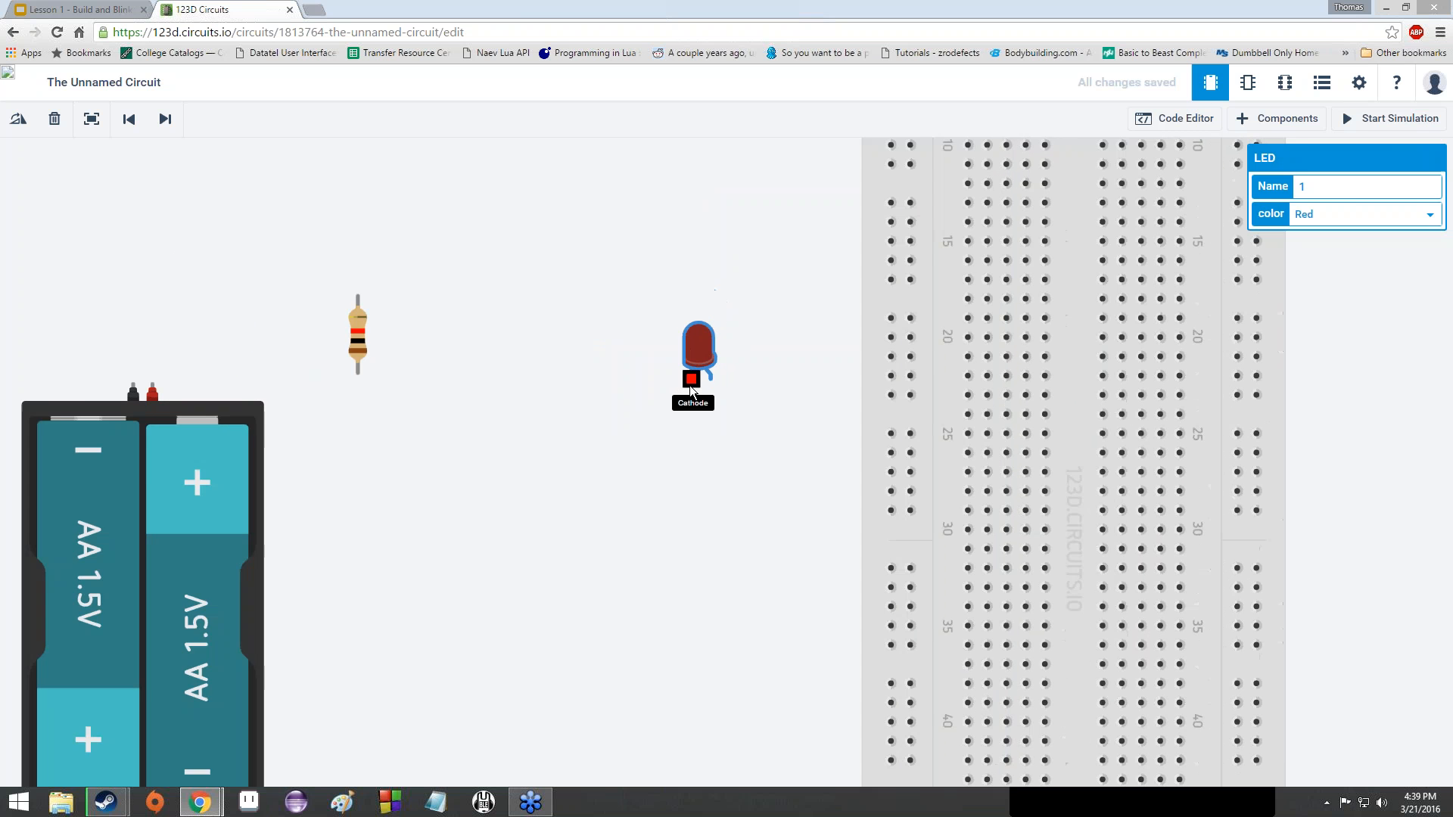
scroll(691, 390, up, 4)
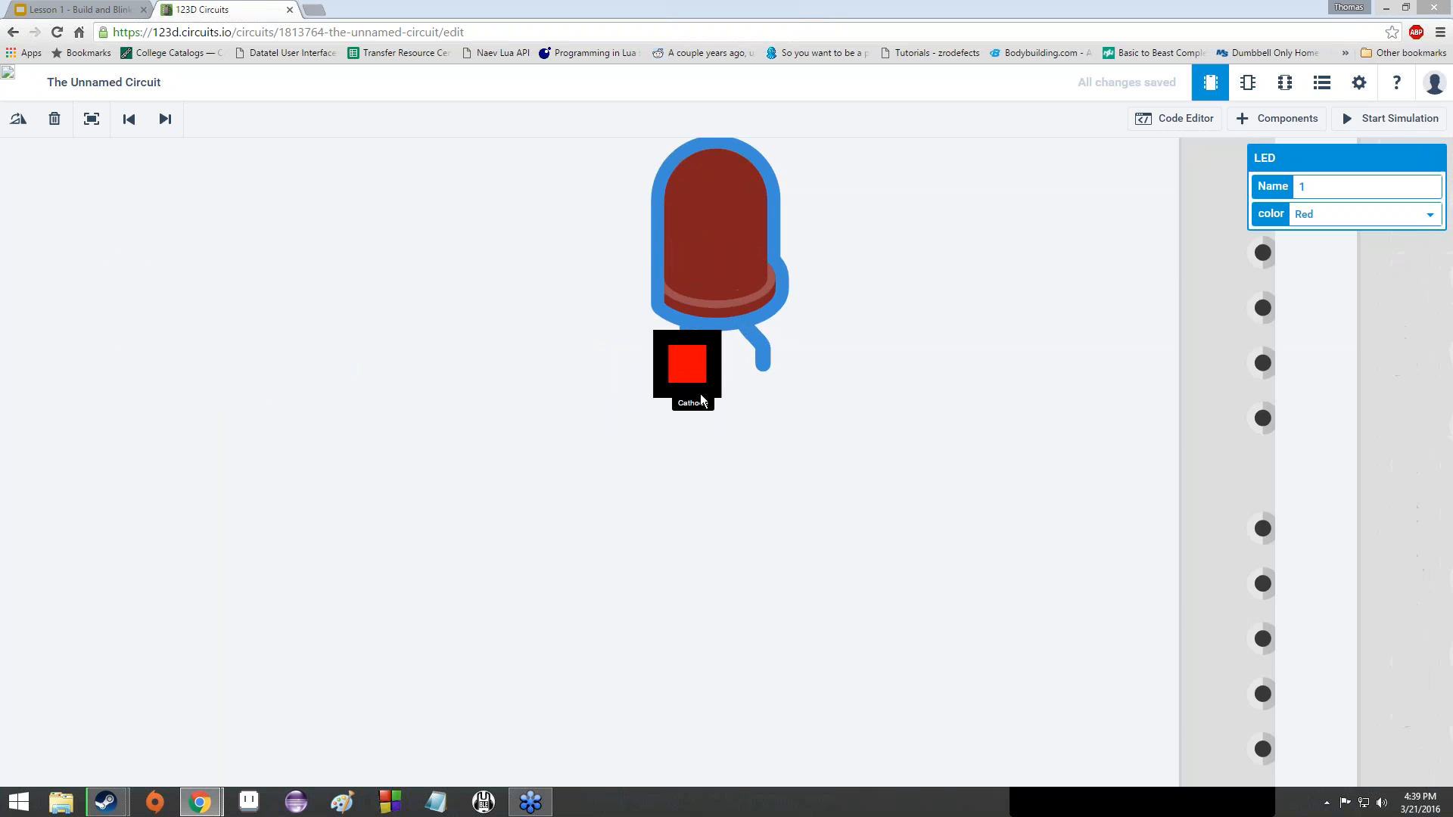
scroll(705, 397, down, 4)
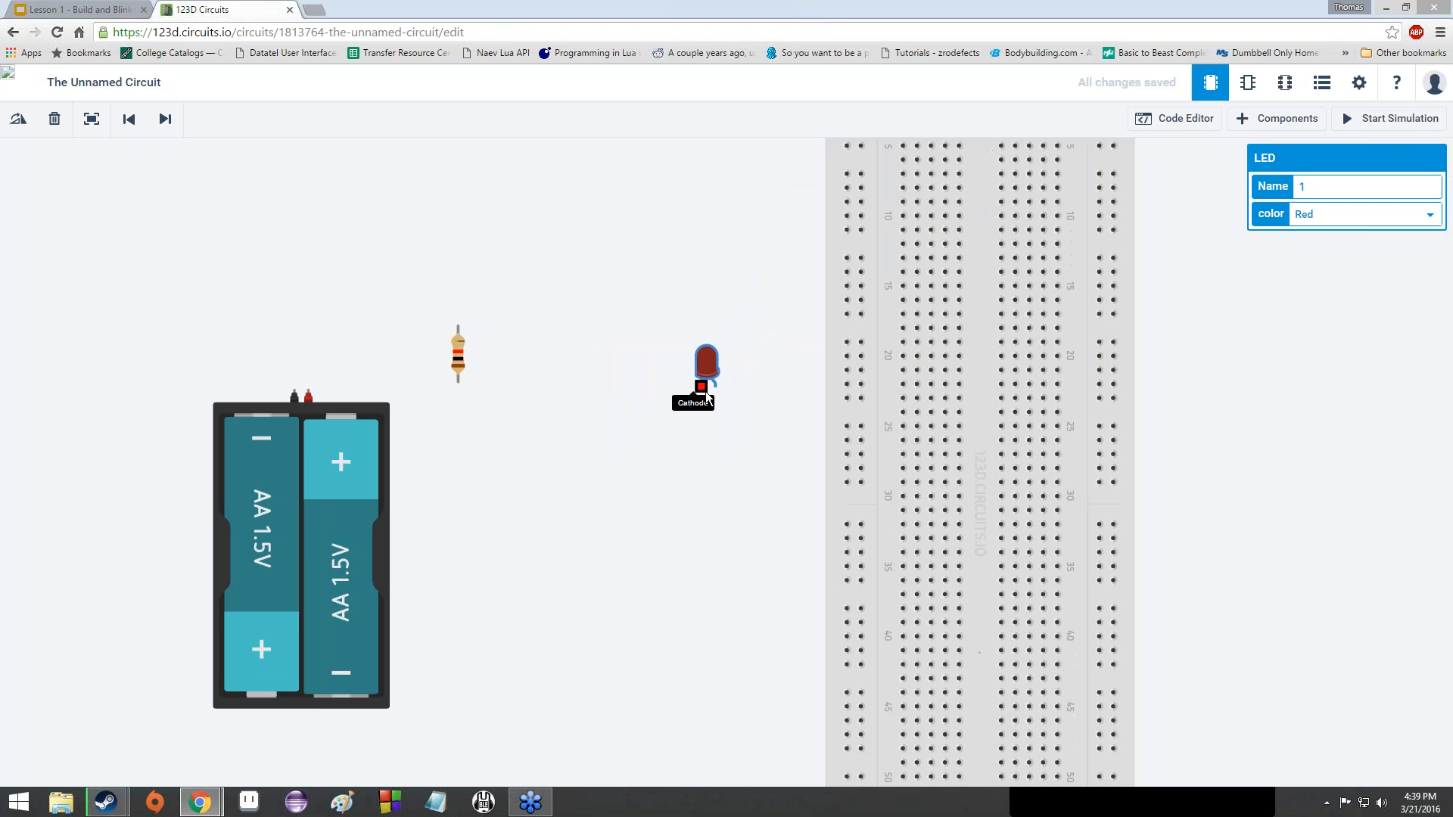
scroll(706, 396, up, 5)
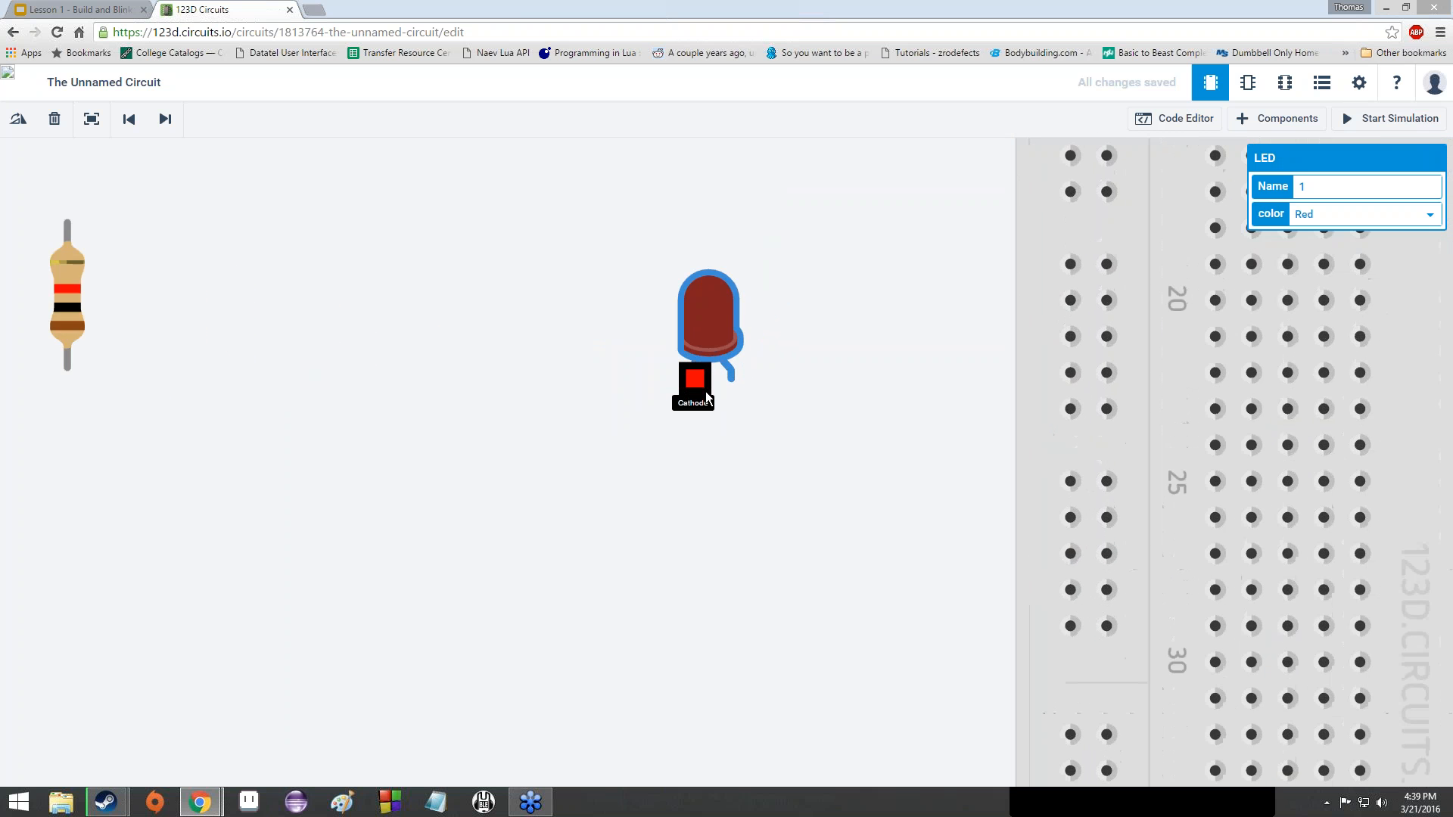
scroll(706, 397, down, 3)
scroll(693, 391, down, 3)
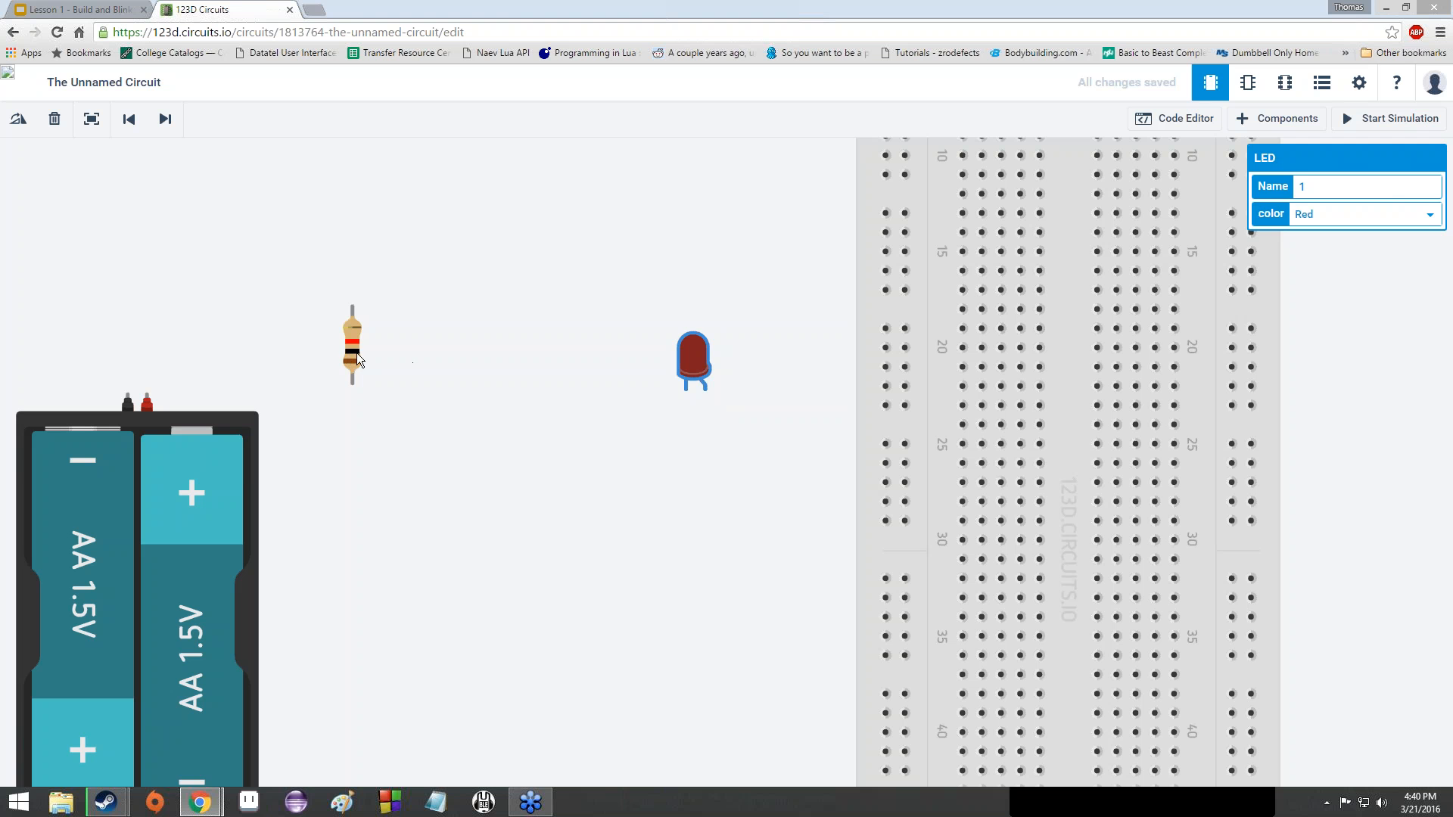
- Move the 1 kΩ resistor so it sits just left of the red LED
drag(356, 353, 557, 403)
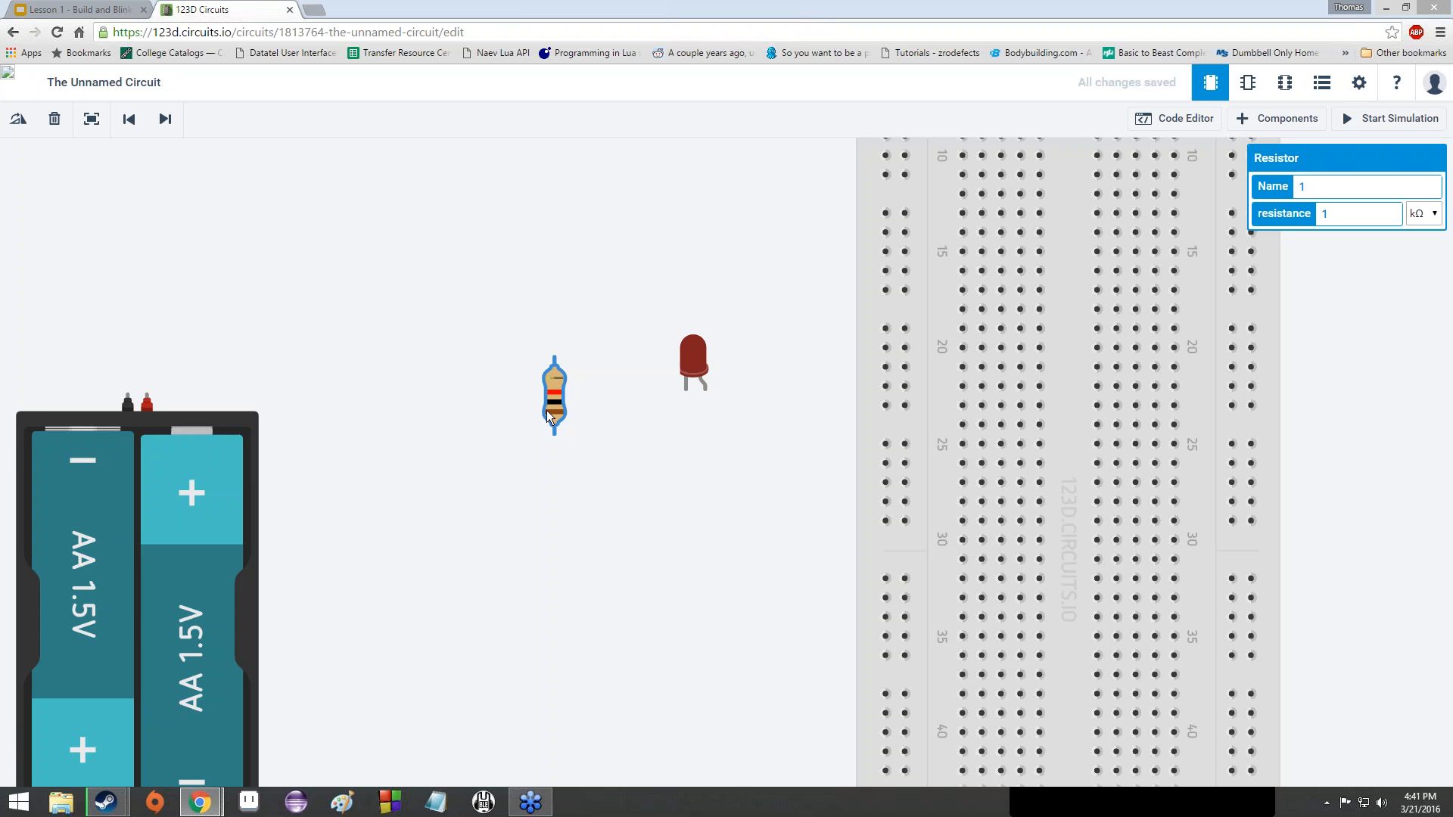
scroll(551, 424, down, 4)
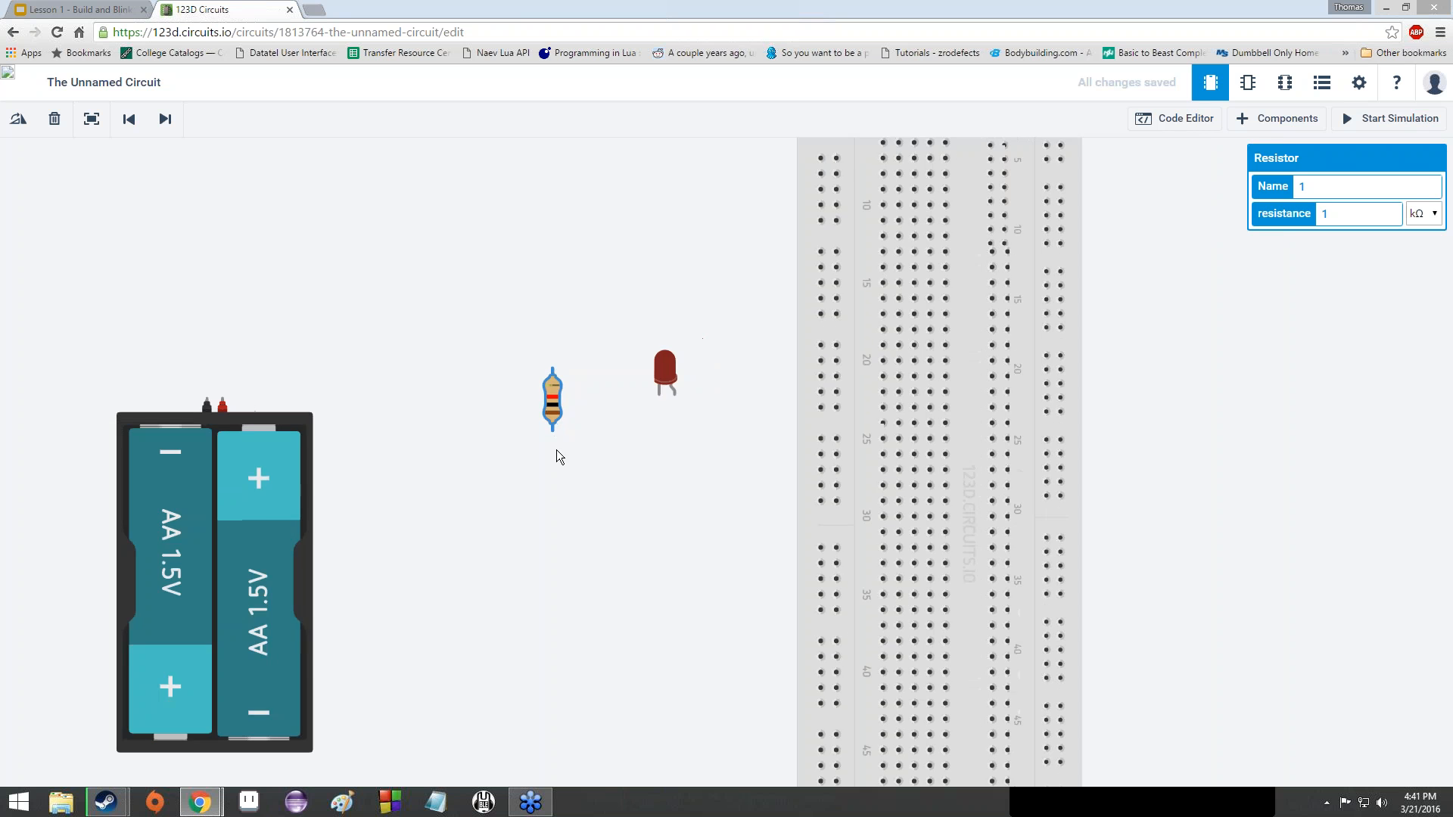
- Move the breadboard down and to the left
click(817, 434)
drag(818, 434, 786, 494)
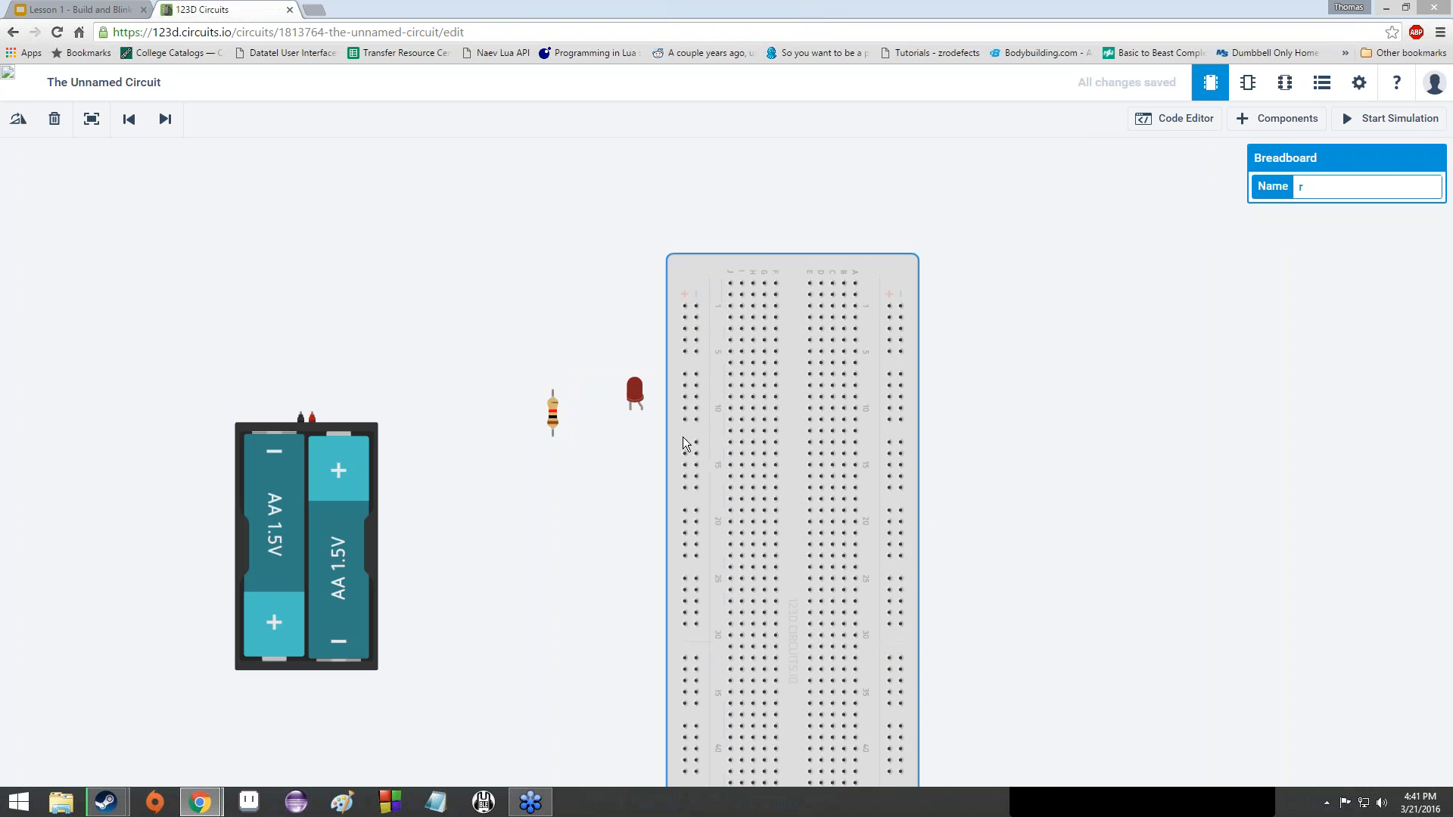
scroll(683, 416, up, 6)
scroll(684, 414, down, 4)
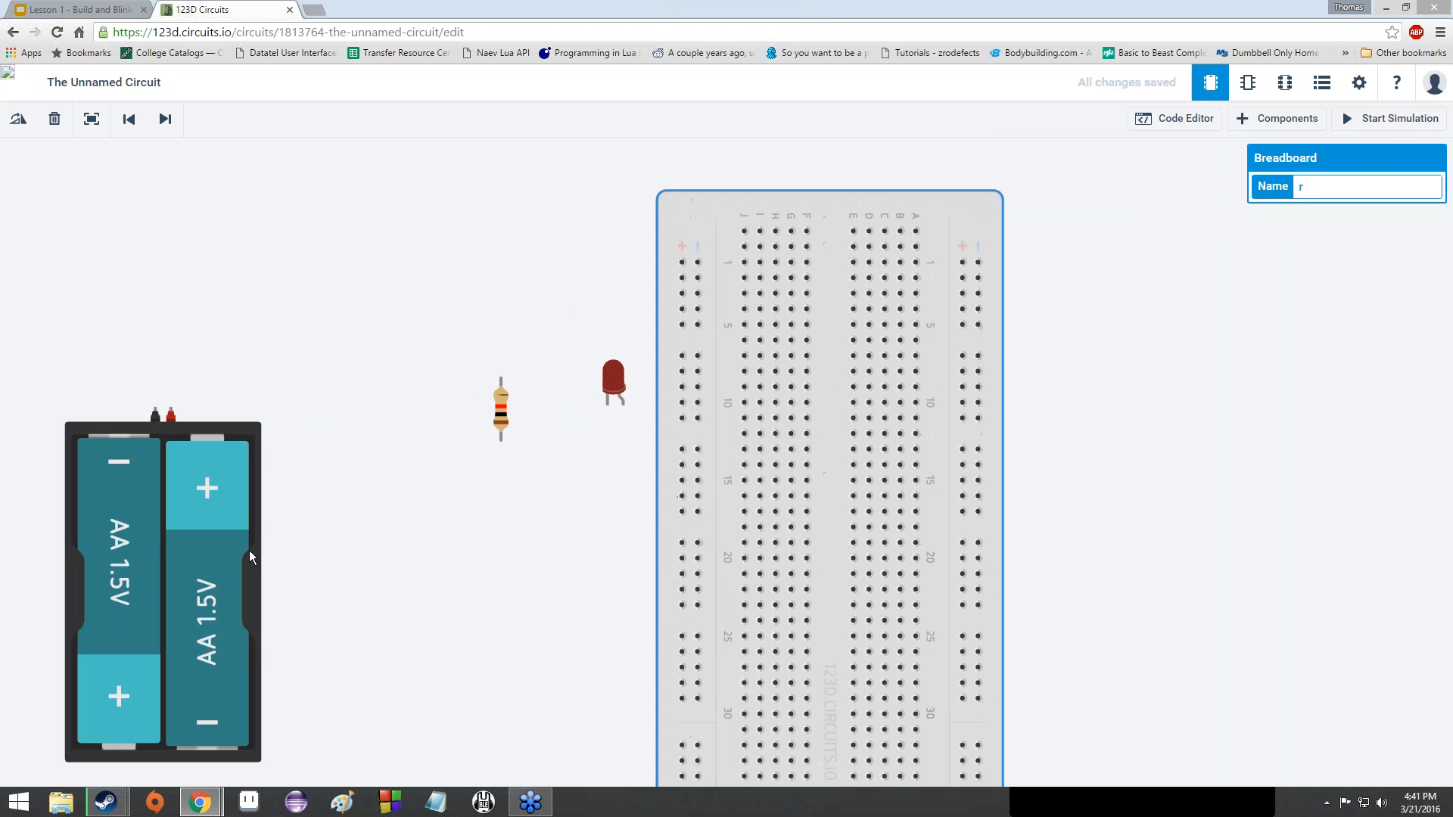
- Drag the battery pack beside the breadboard below the resistor and LED, then deselect it
drag(248, 551, 611, 638)
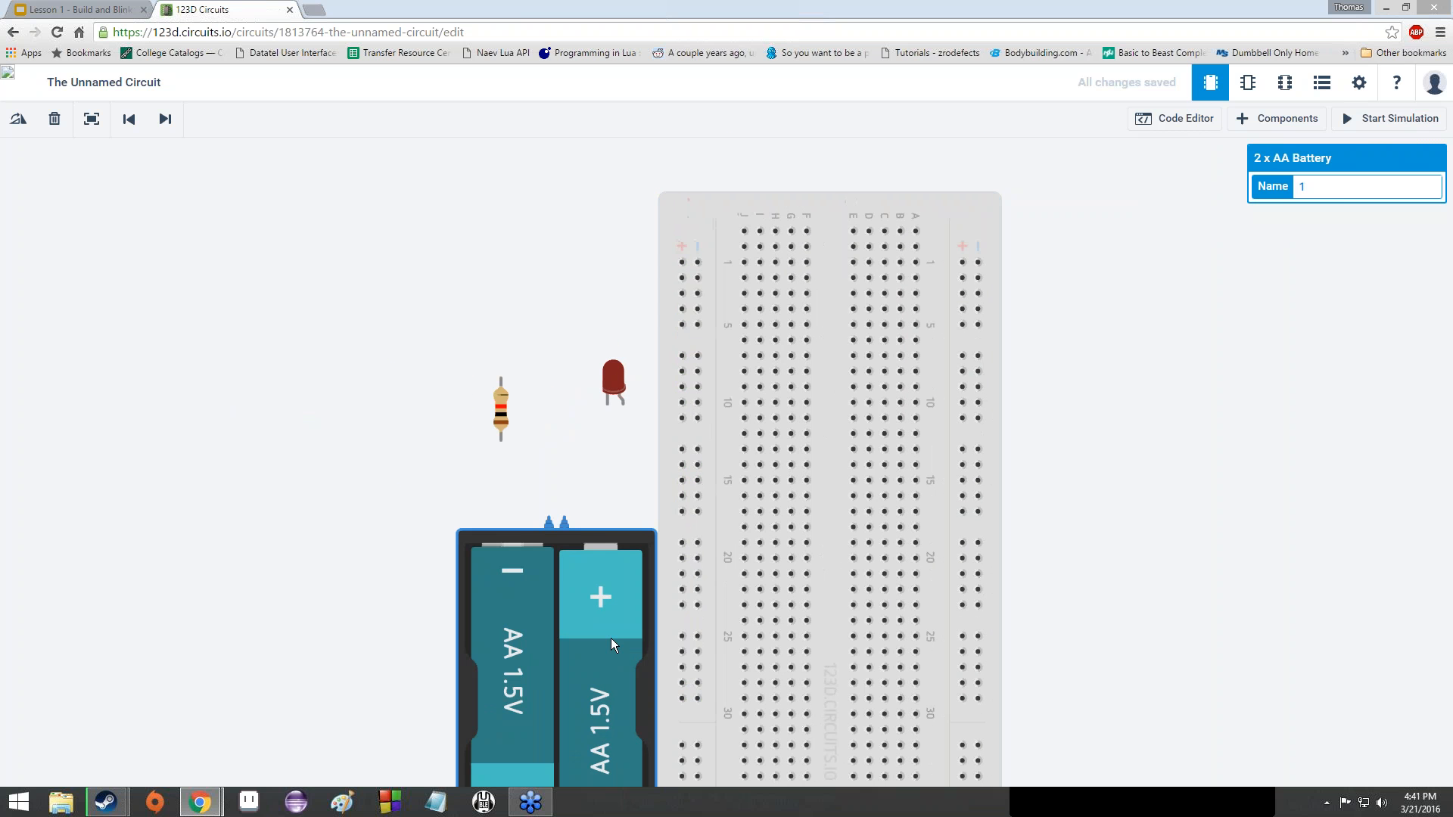
click(437, 575)
scroll(434, 575, down, 4)
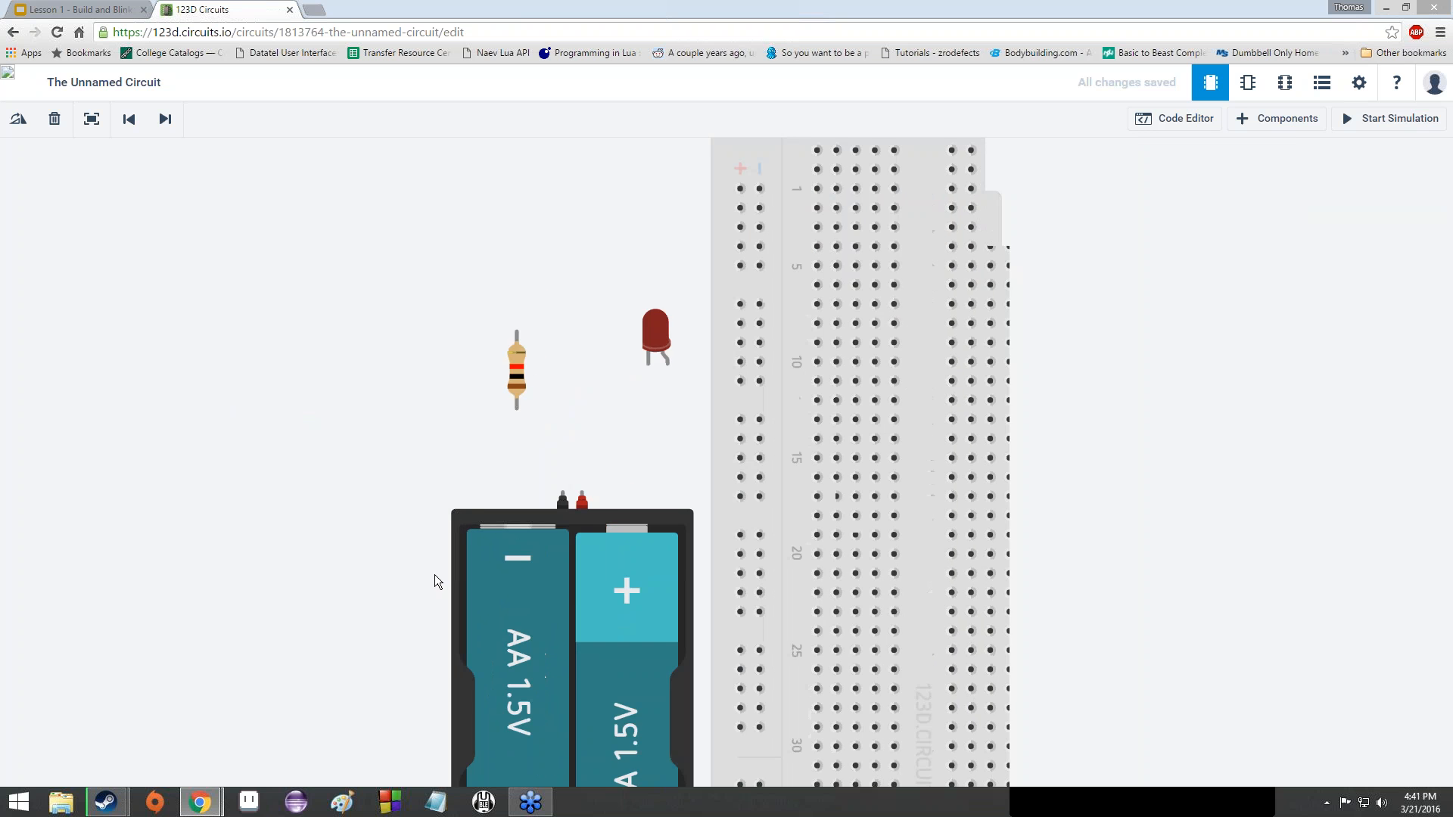
scroll(484, 567, up, 5)
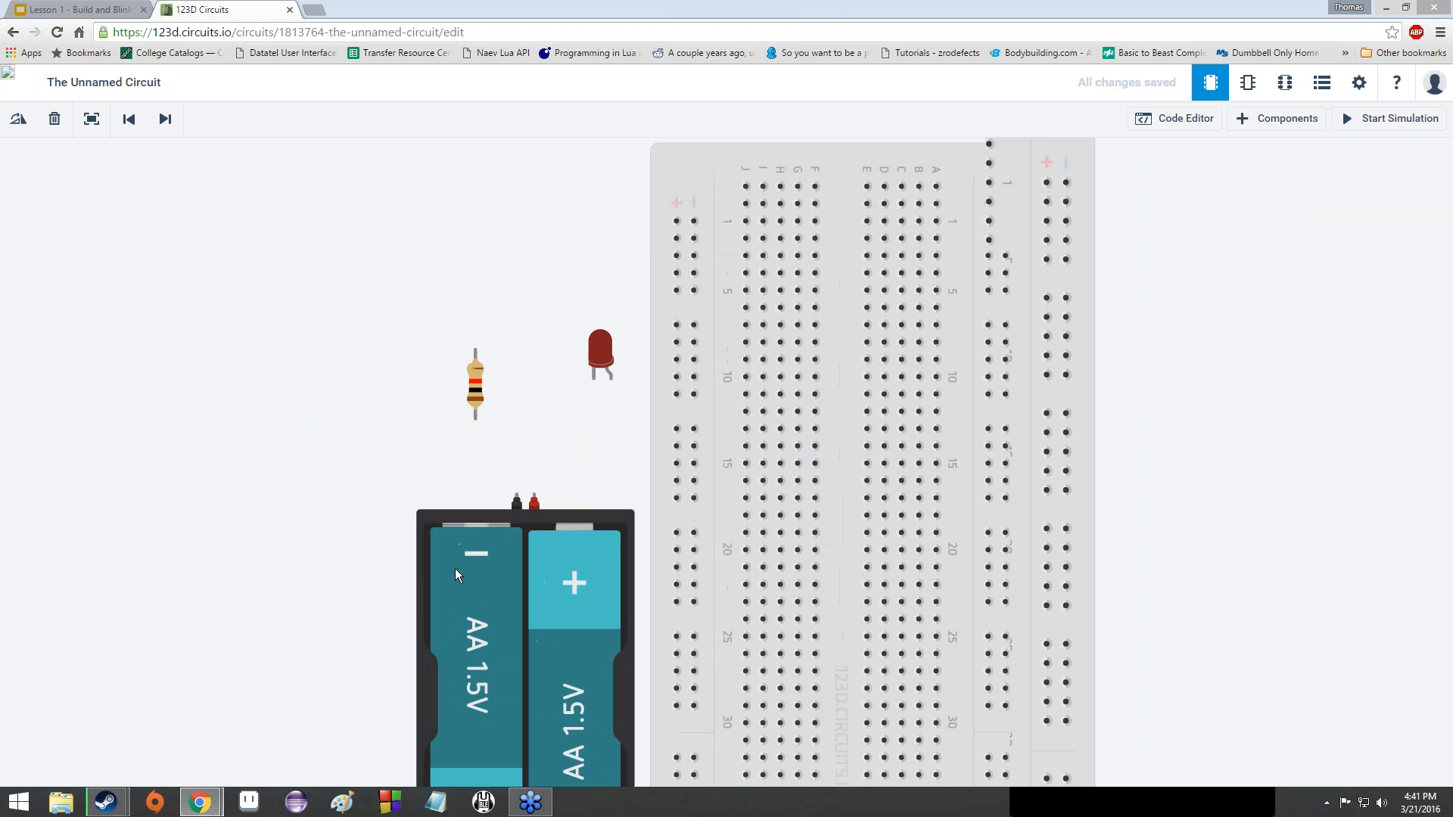
scroll(448, 569, up, 3)
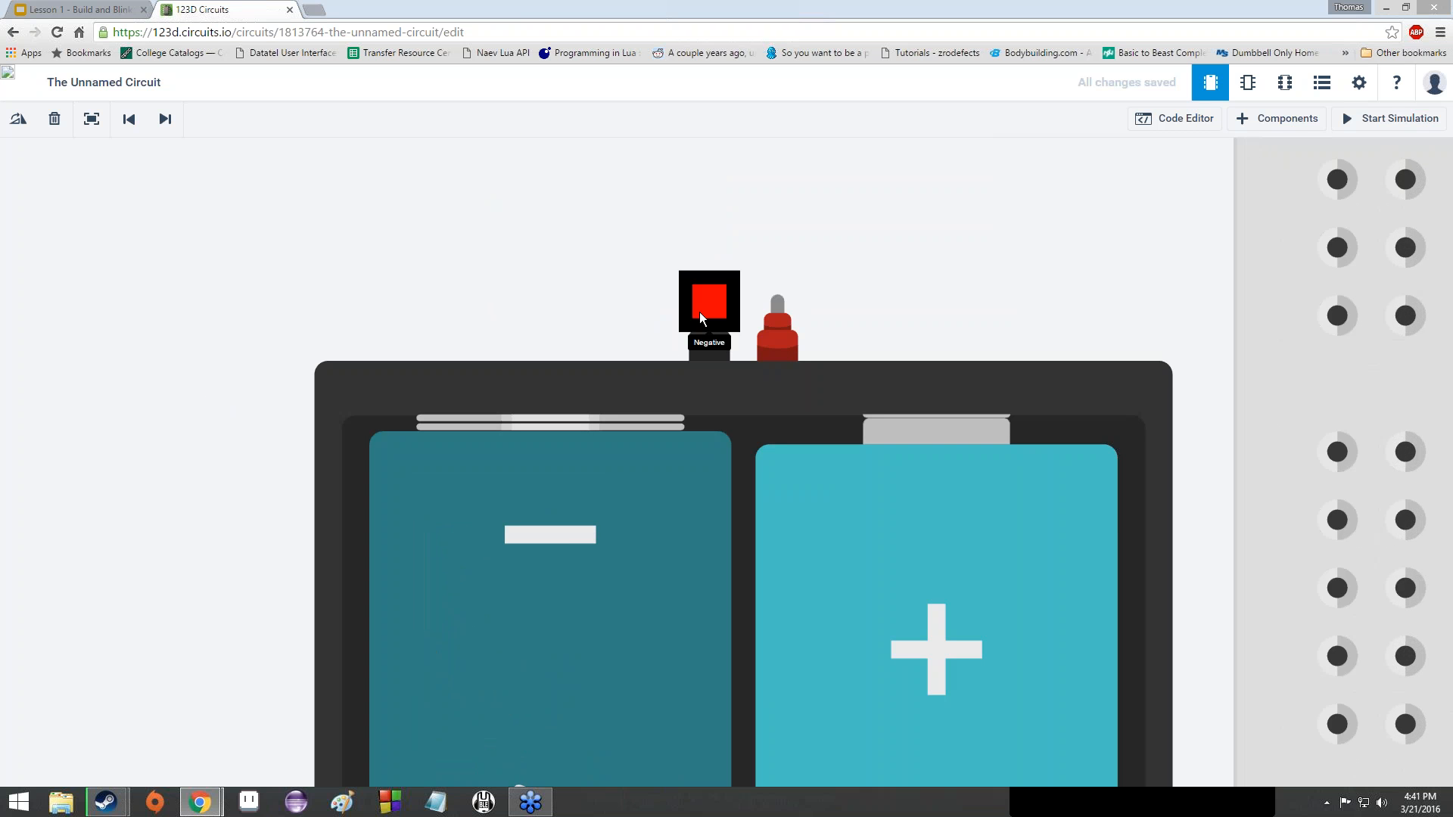
- Drag the 2xAA battery pack straight down beside the lower breadboard and bring its terminals into view
scroll(699, 311, down, 4)
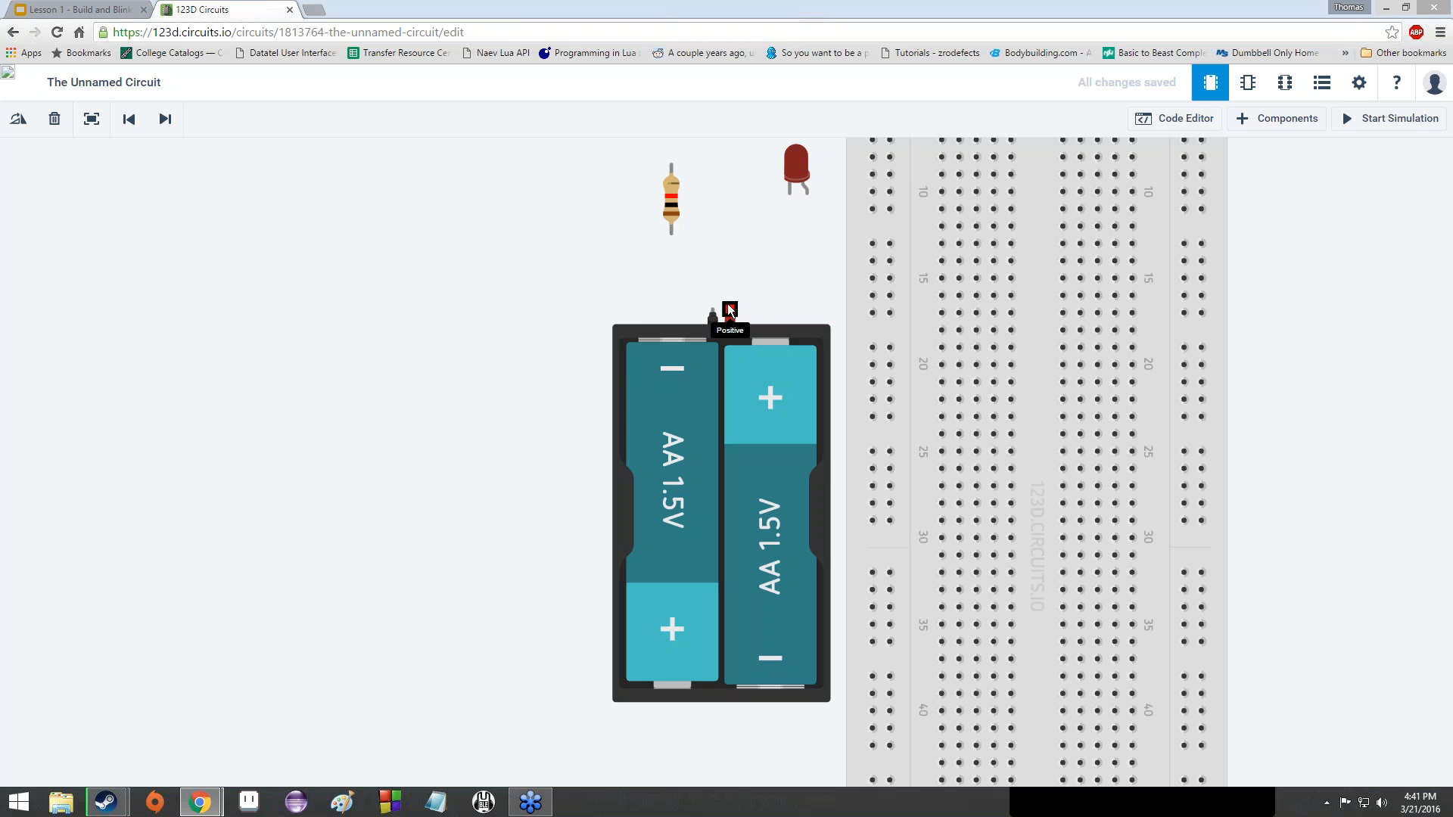
scroll(731, 304, down, 1)
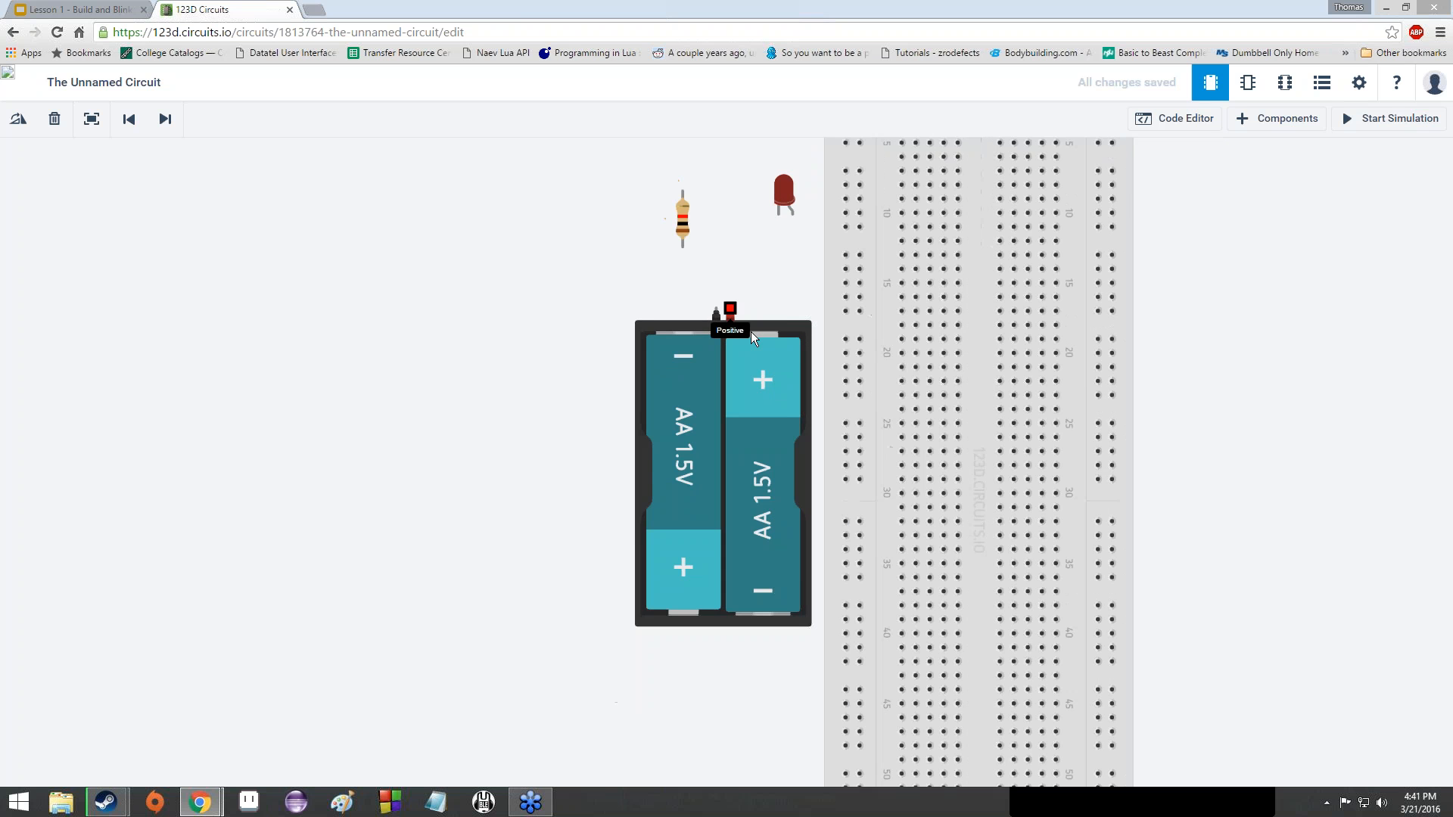
scroll(763, 325, up, 2)
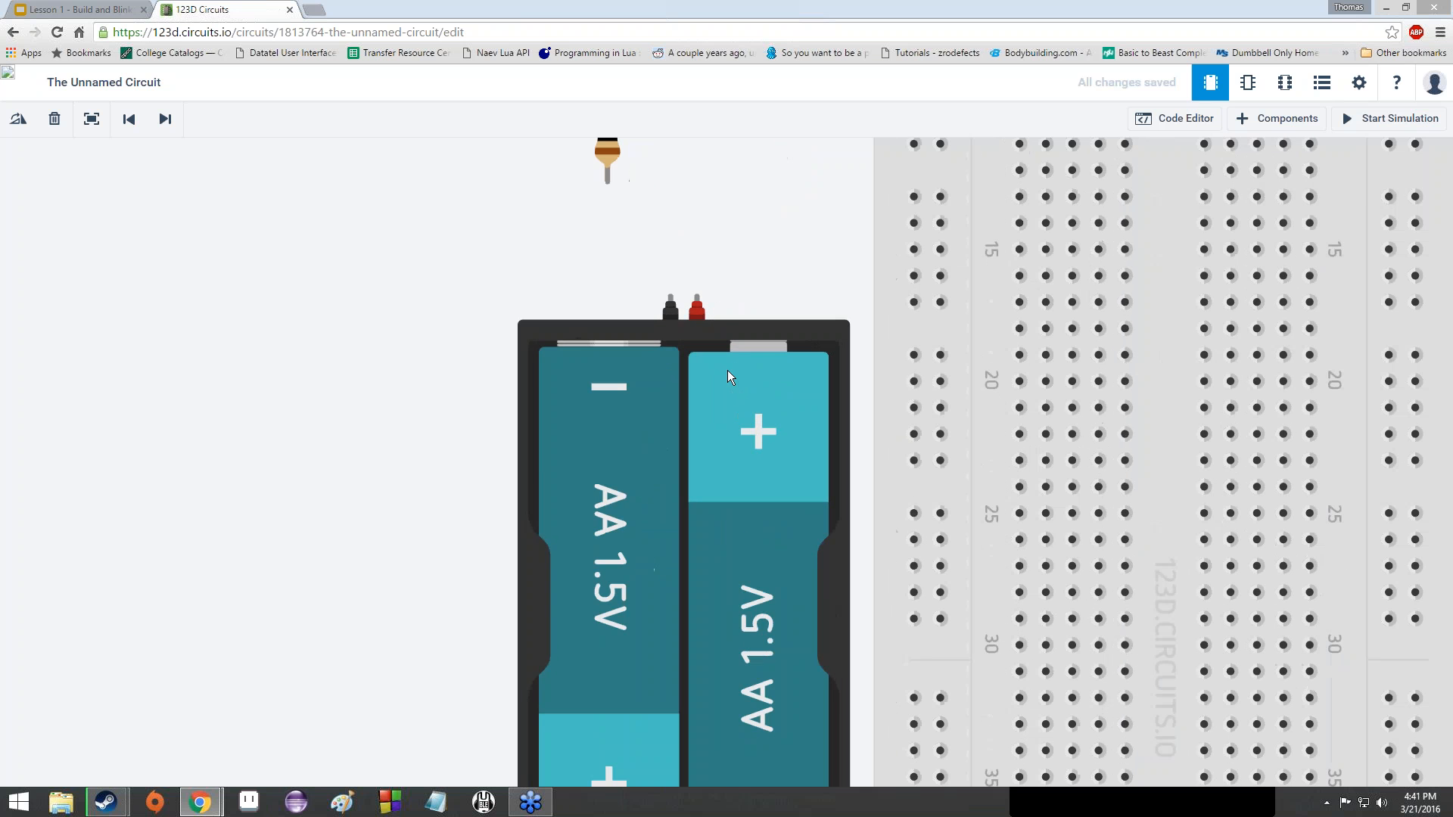
drag(716, 387, 715, 669)
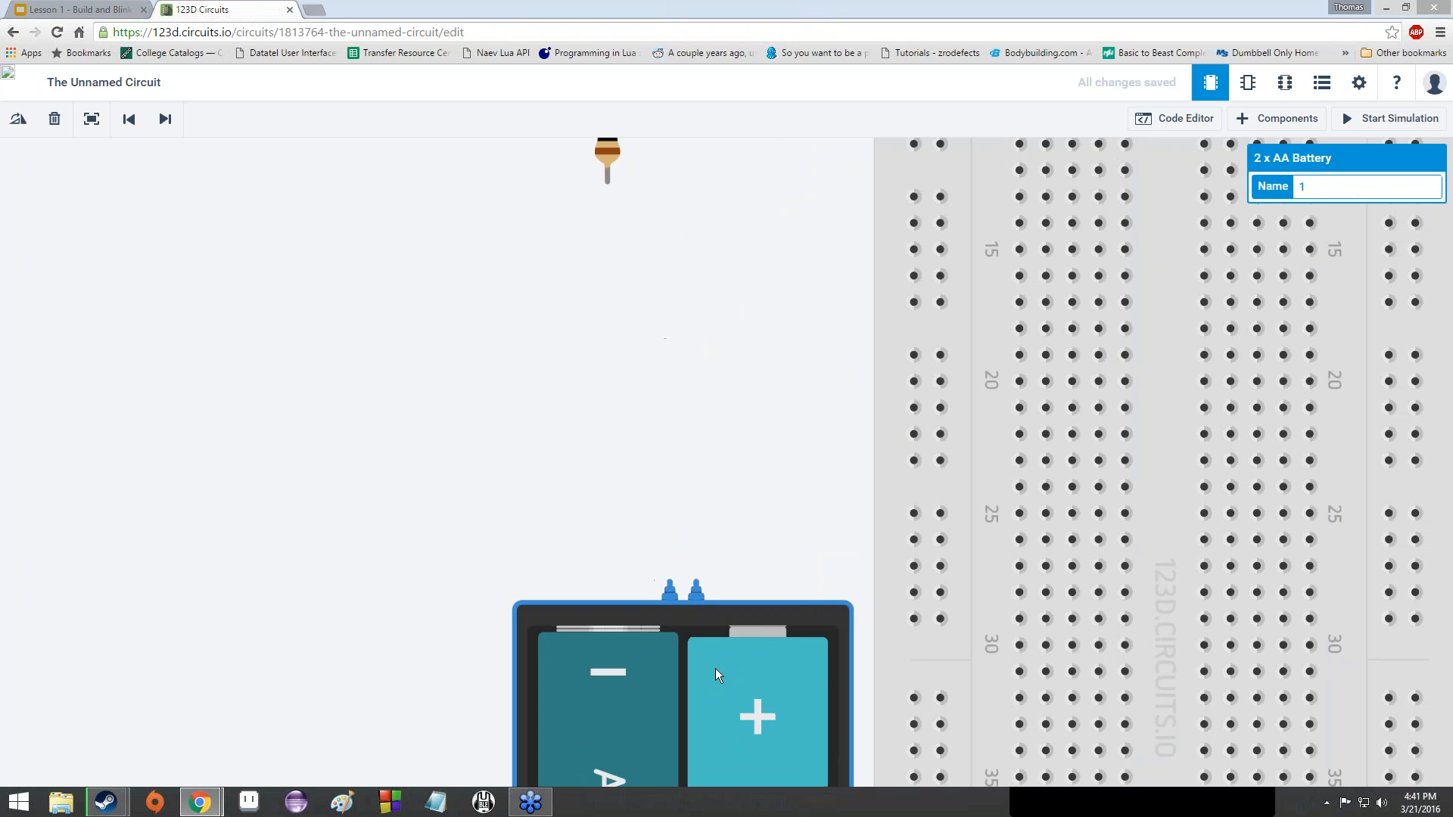
click(714, 500)
scroll(719, 517, down, 3)
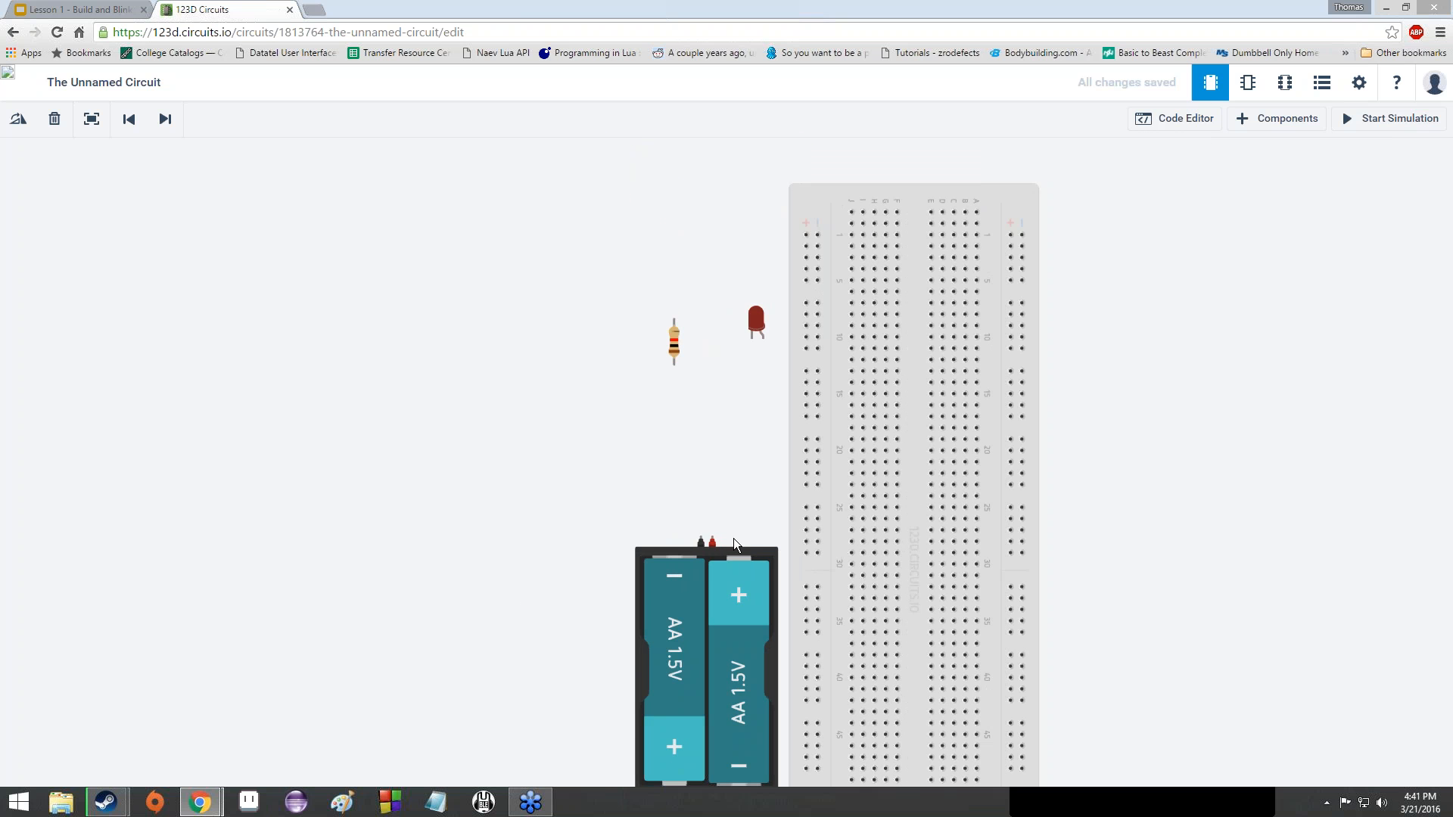
scroll(728, 539, up, 4)
scroll(711, 537, down, 3)
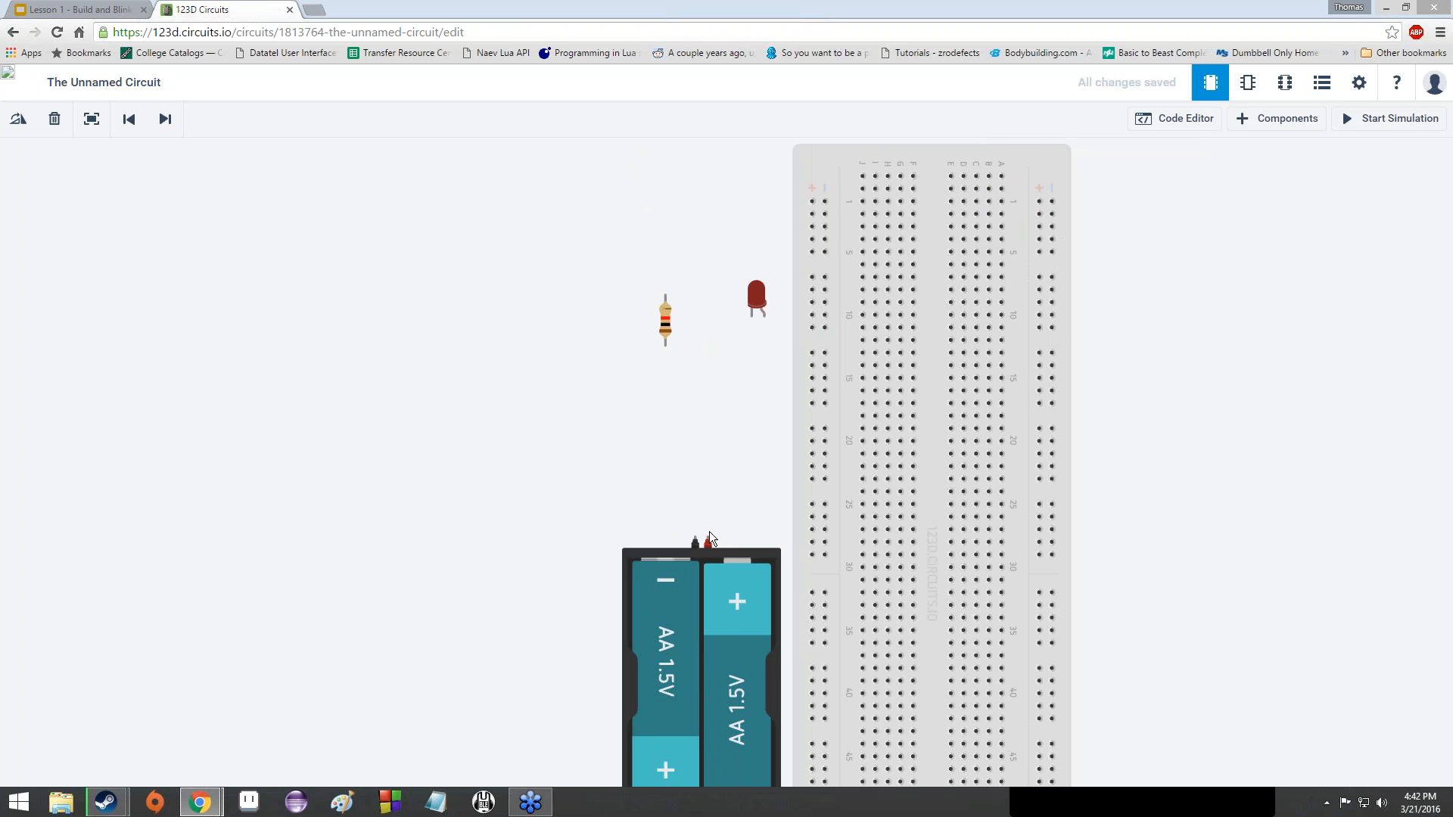
scroll(677, 539, up, 2)
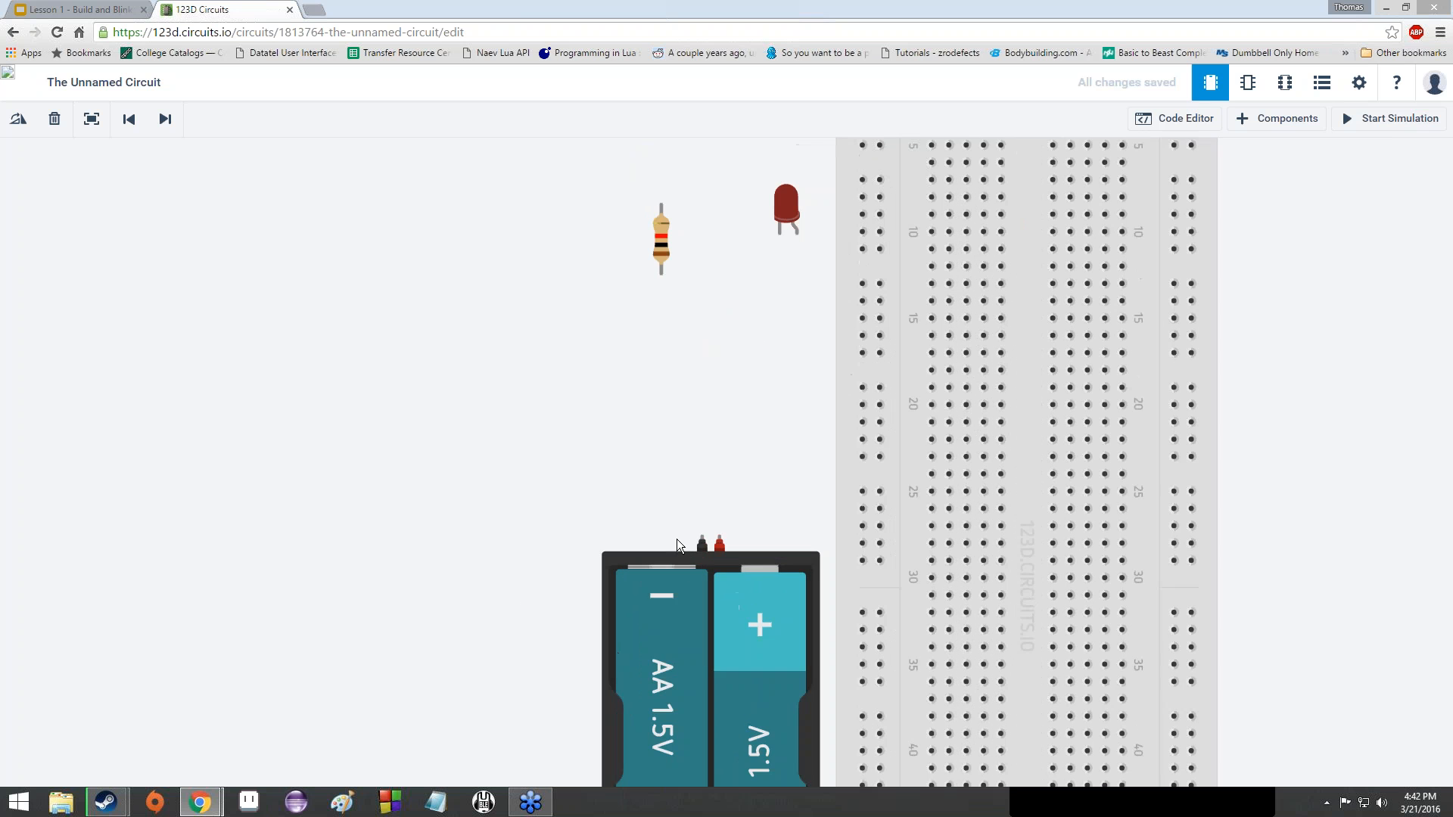
drag(746, 433, 550, 461)
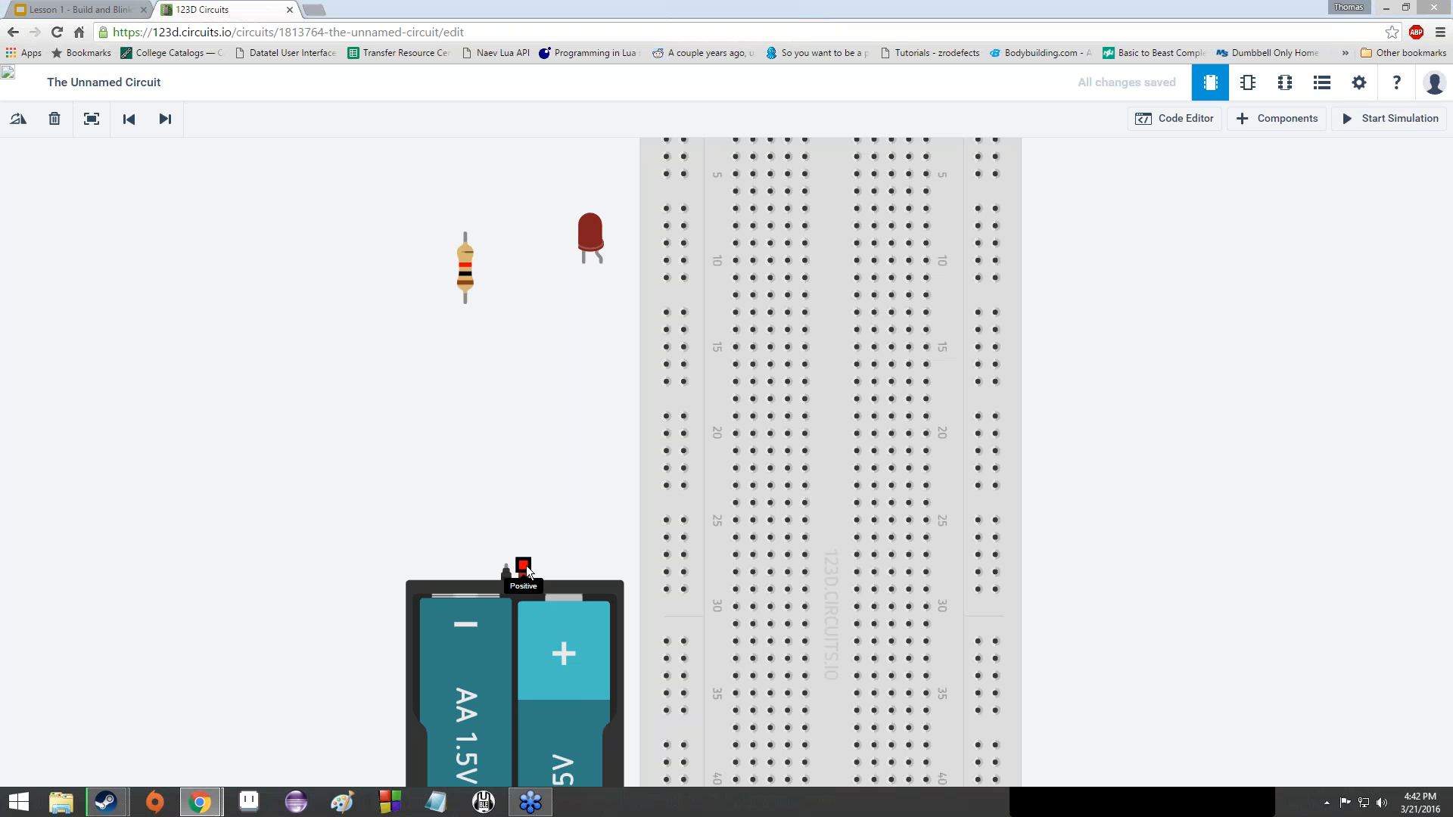
- Run a wire from the battery's positive terminal to a left power-rail hole near row 26
click(524, 565)
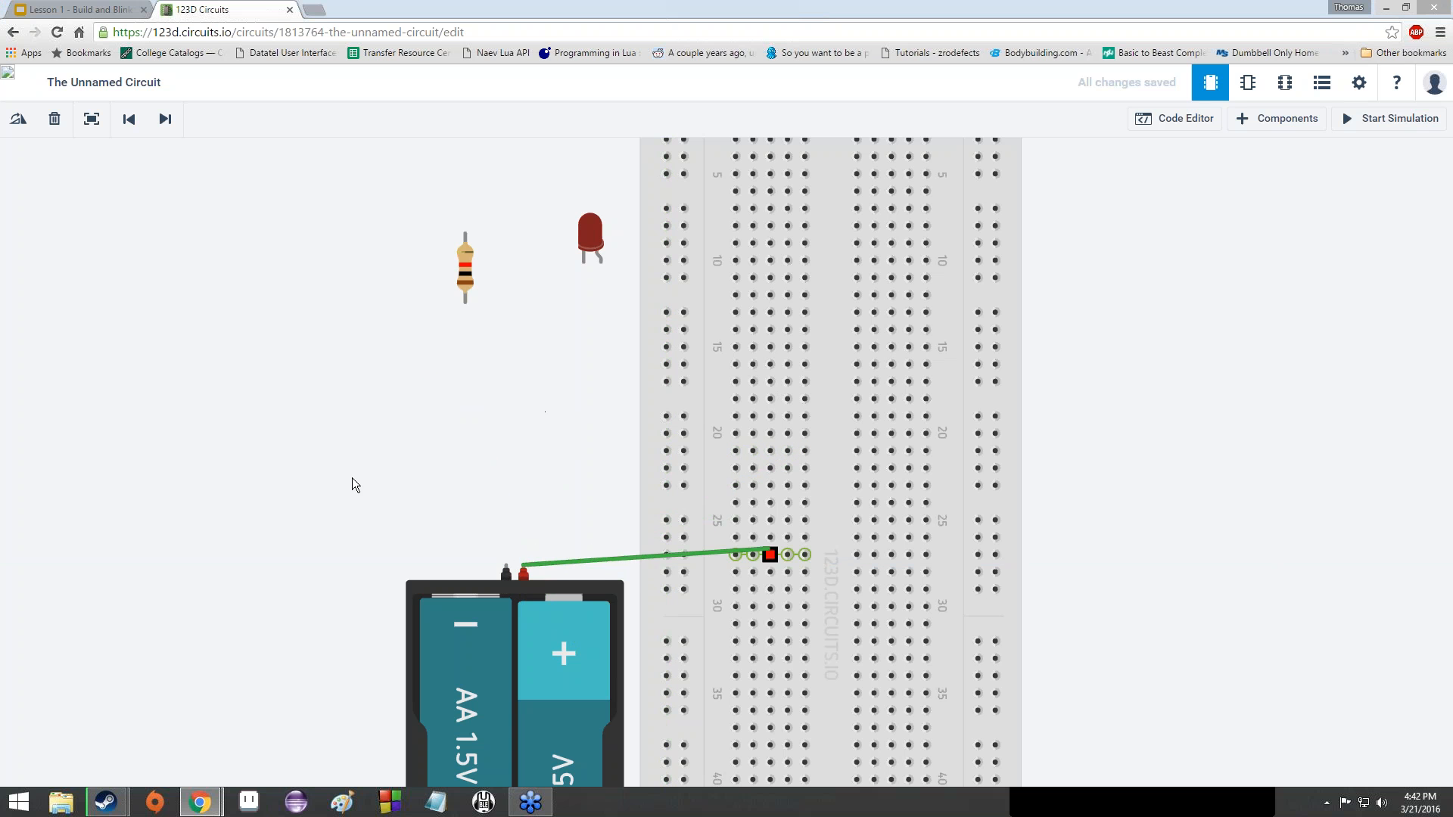
scroll(651, 530, down, 4)
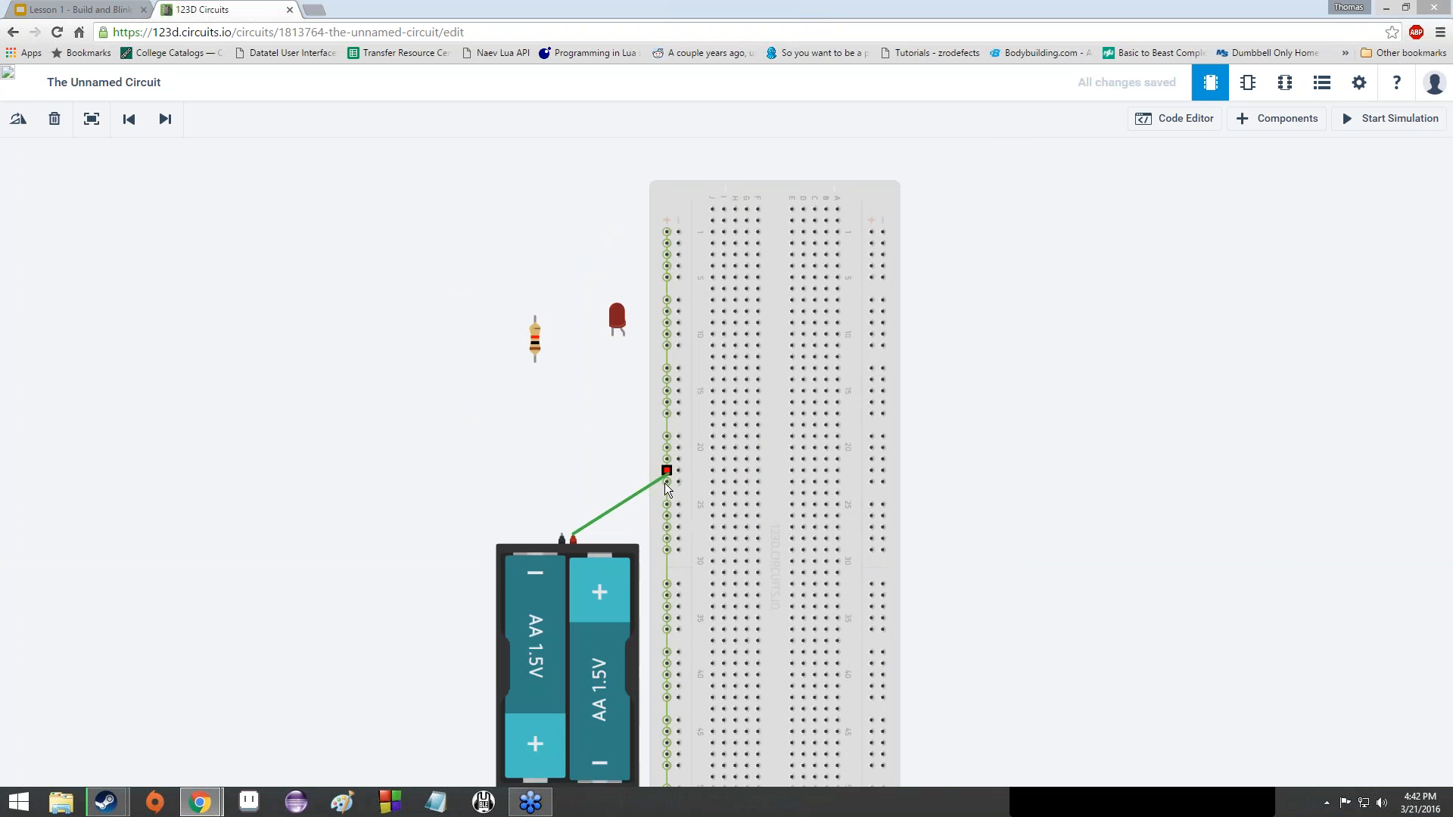
scroll(662, 520, up, 3)
click(670, 520)
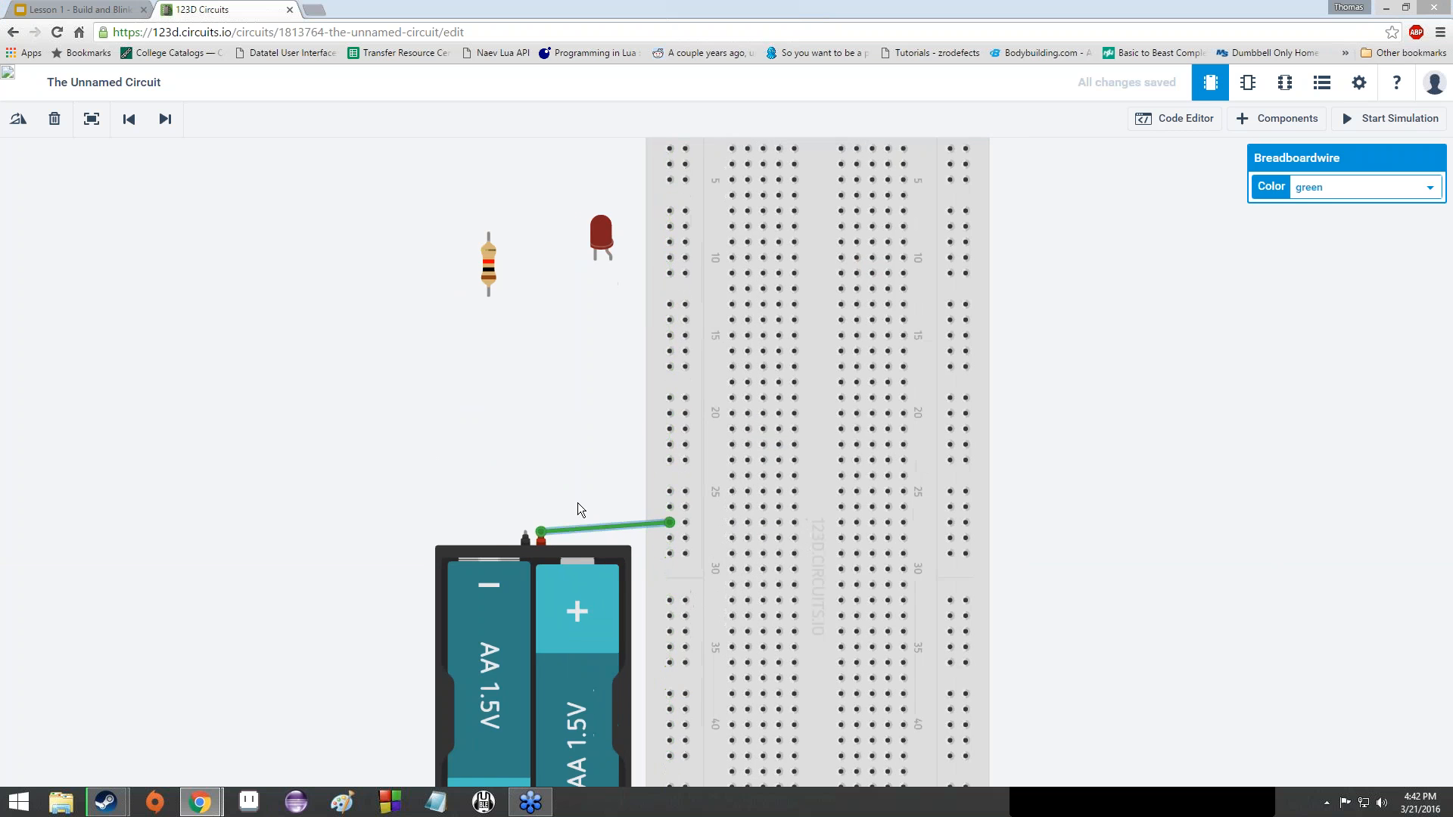
scroll(591, 522, up, 5)
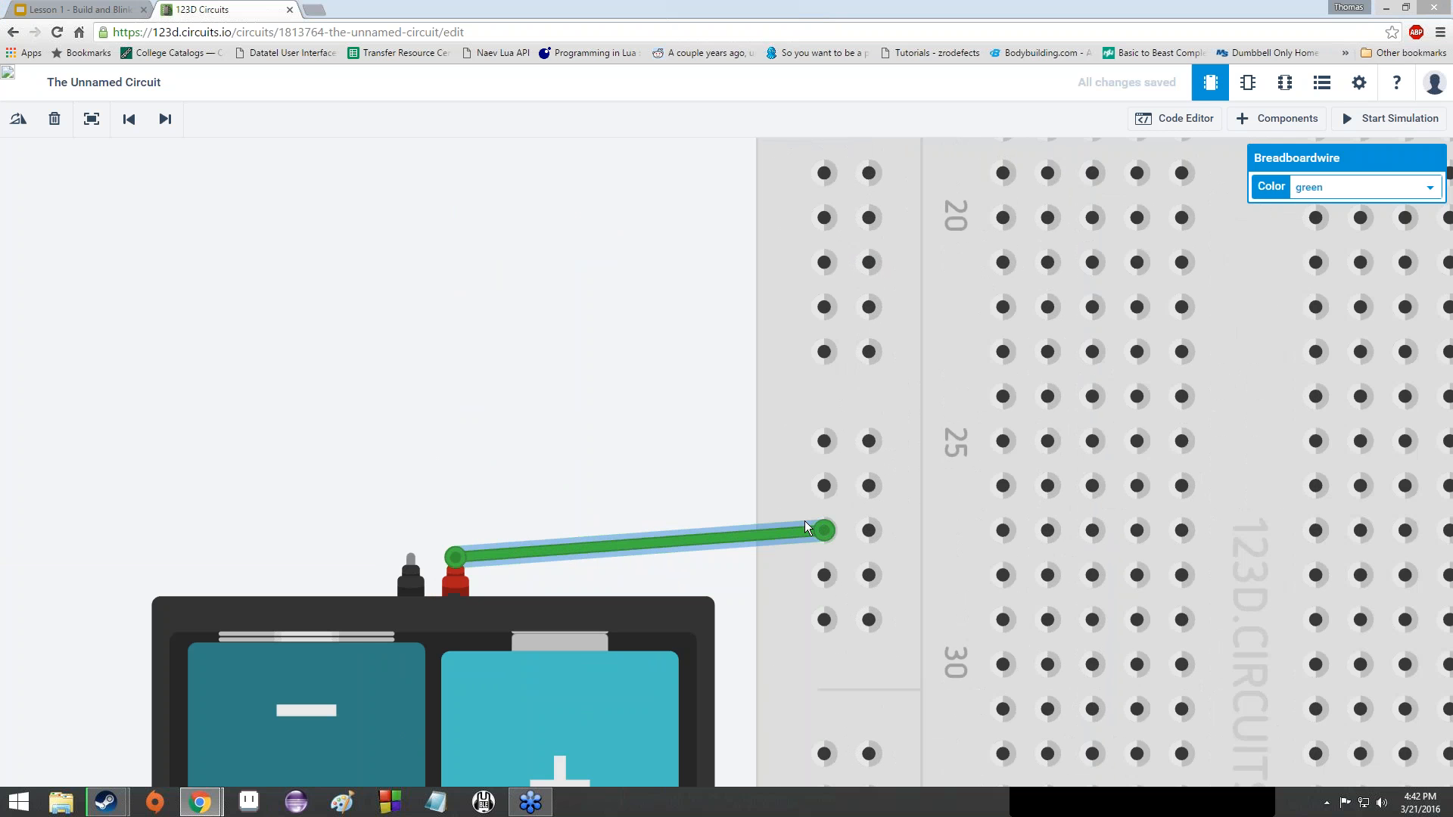
scroll(825, 503, down, 5)
scroll(805, 298, down, 2)
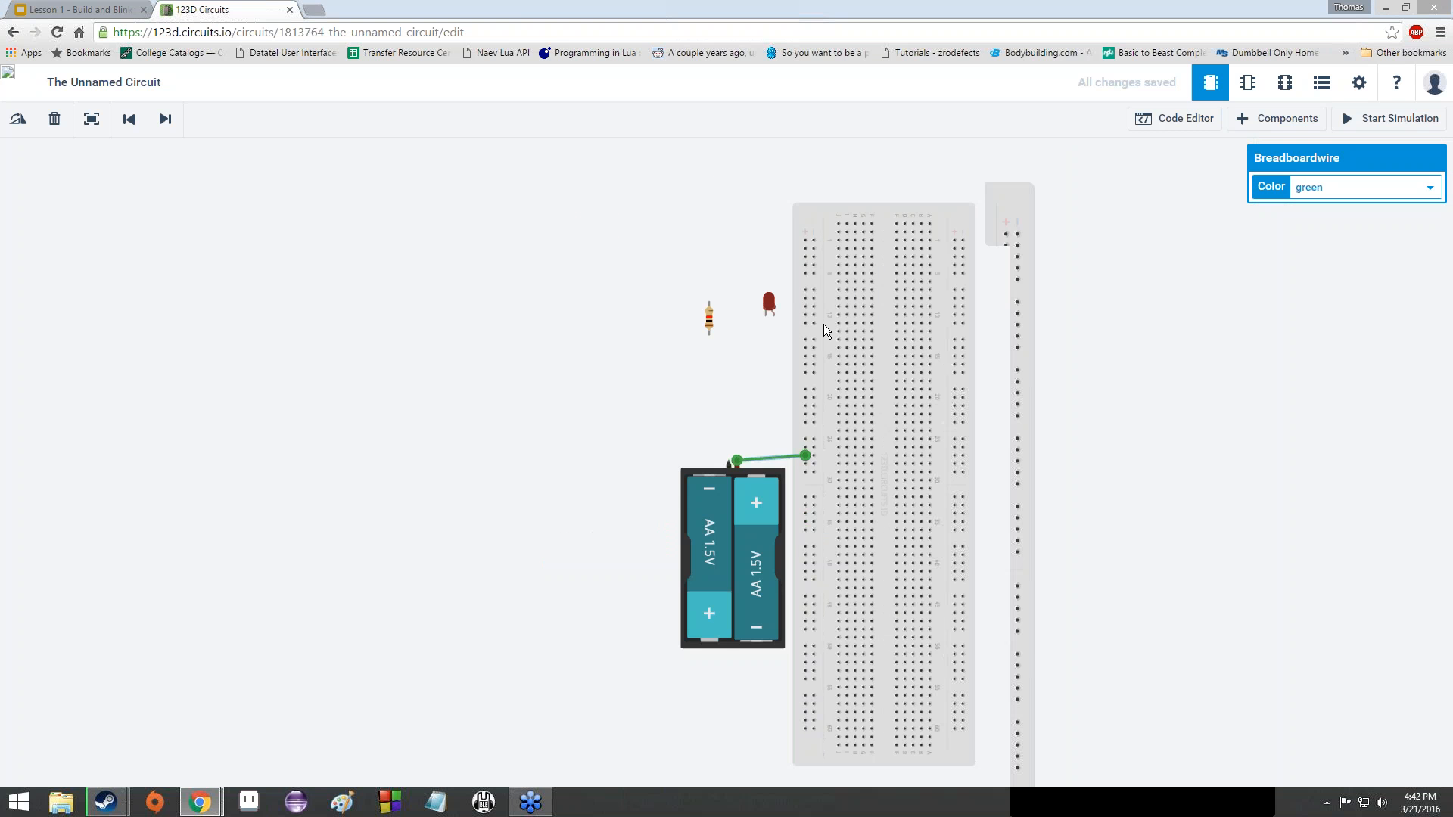
scroll(823, 323, up, 3)
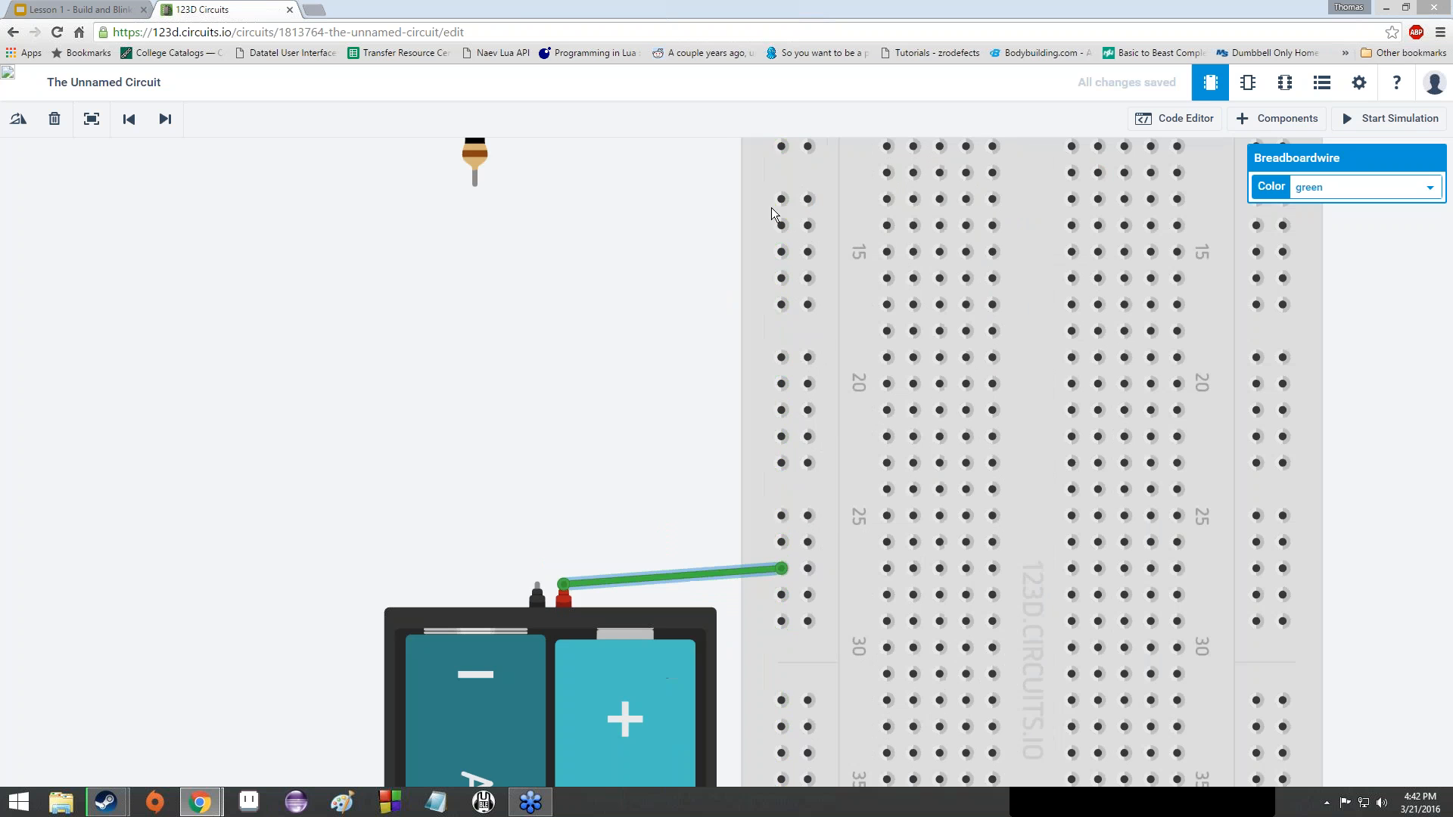
scroll(768, 312, down, 3)
scroll(770, 307, down, 2)
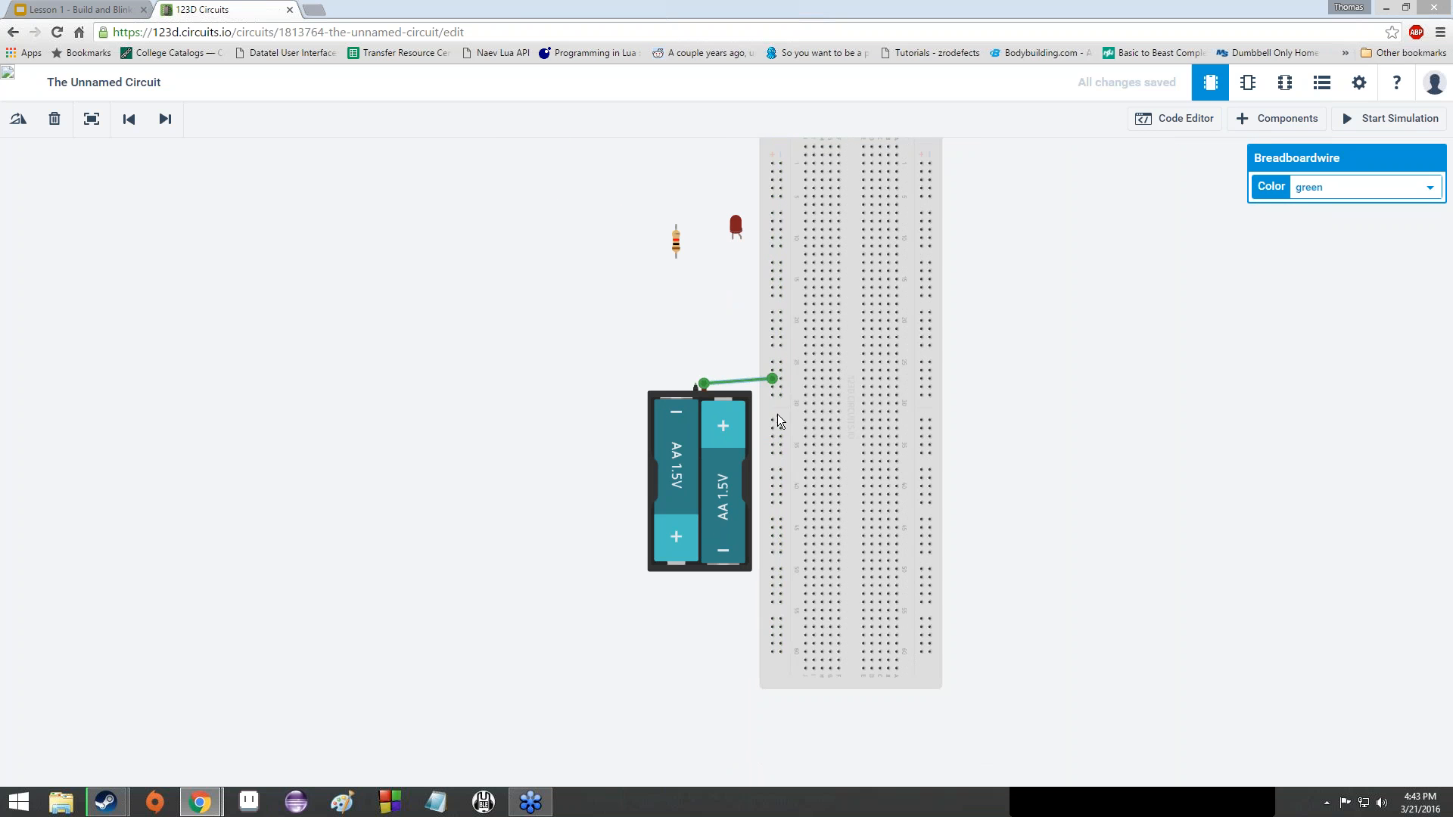
scroll(778, 415, up, 3)
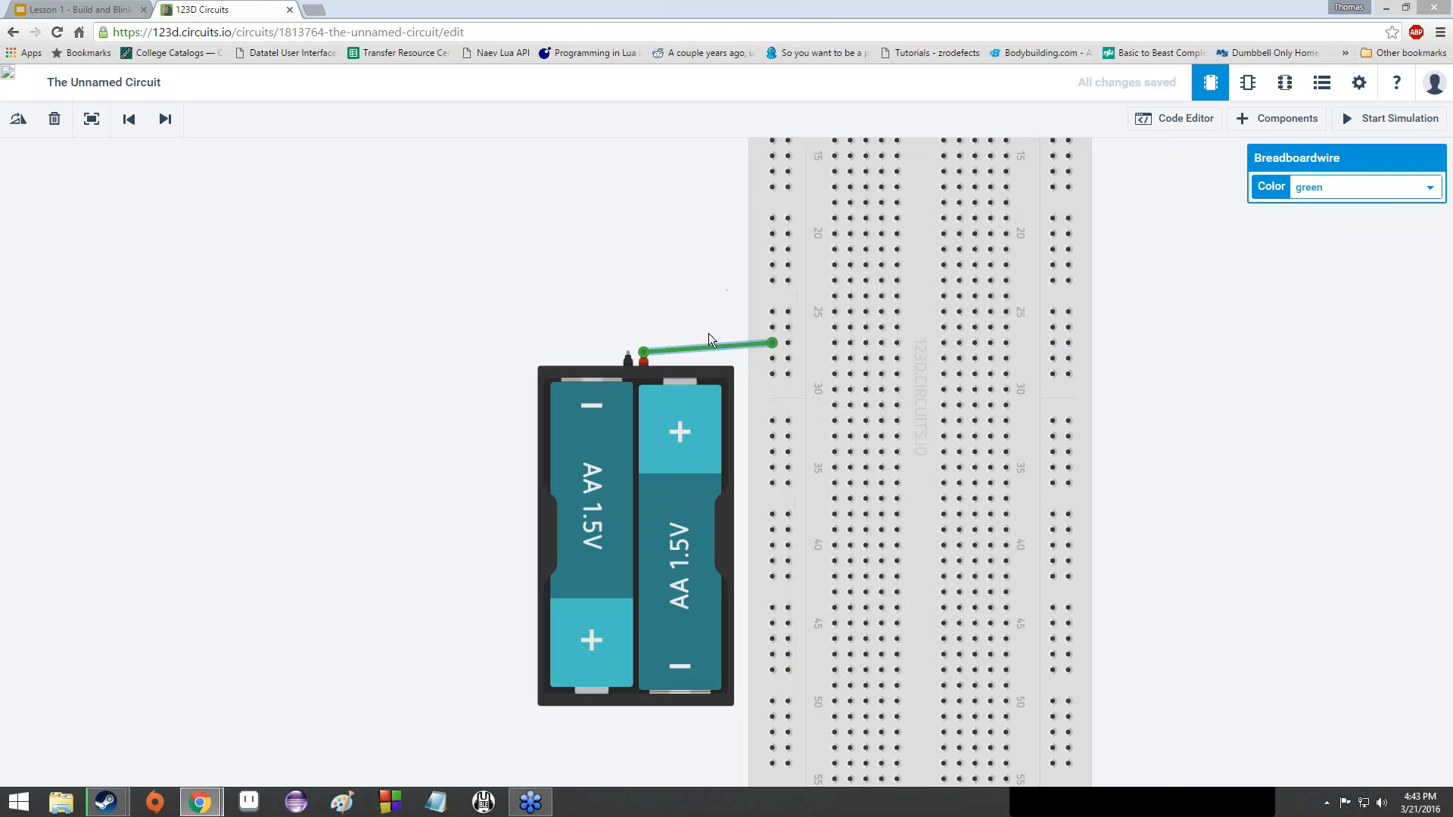
- Make the positive wire red and draw a wire from the battery's negative terminal to the breadboard rail
click(1374, 187)
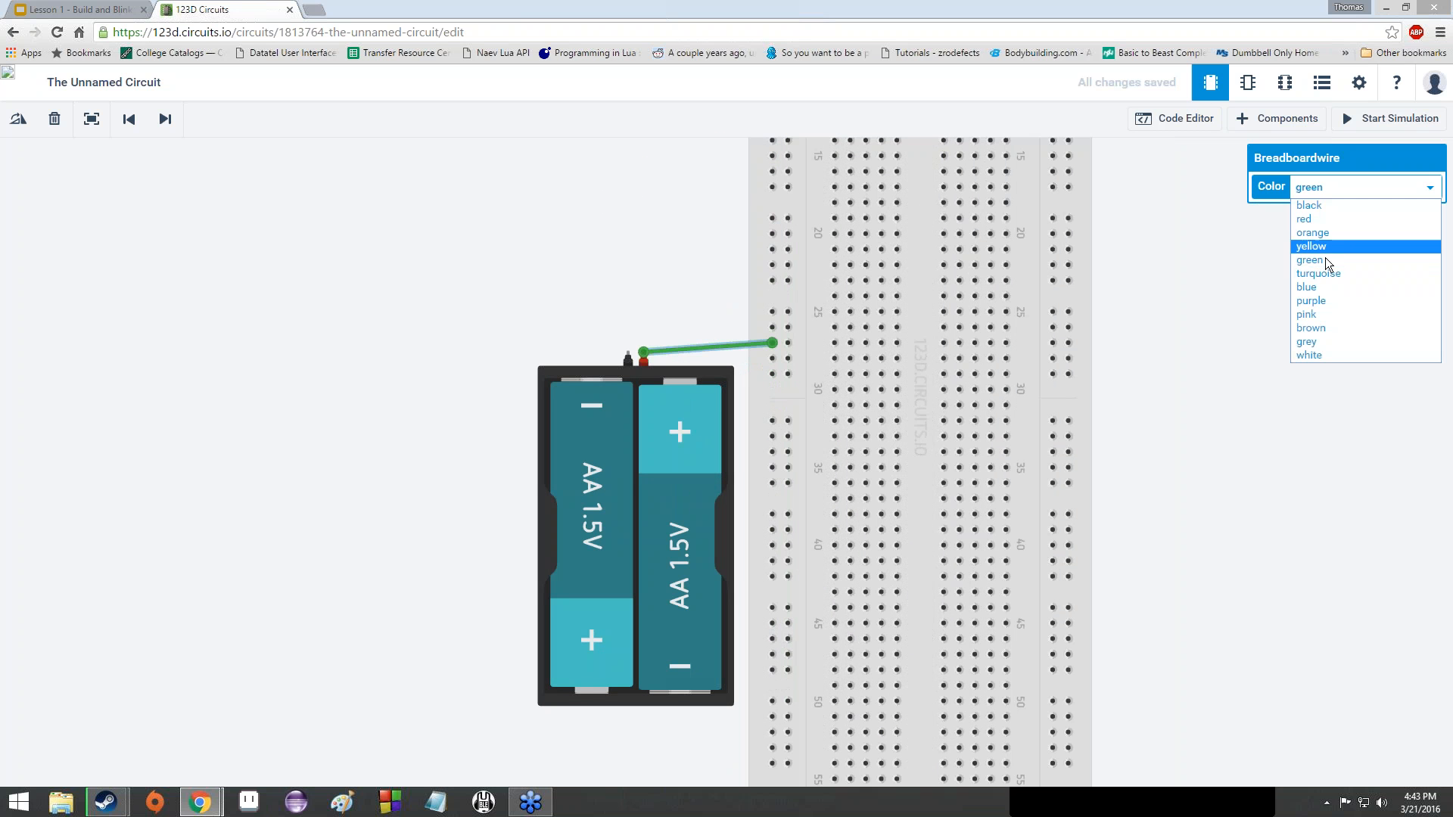
click(1320, 219)
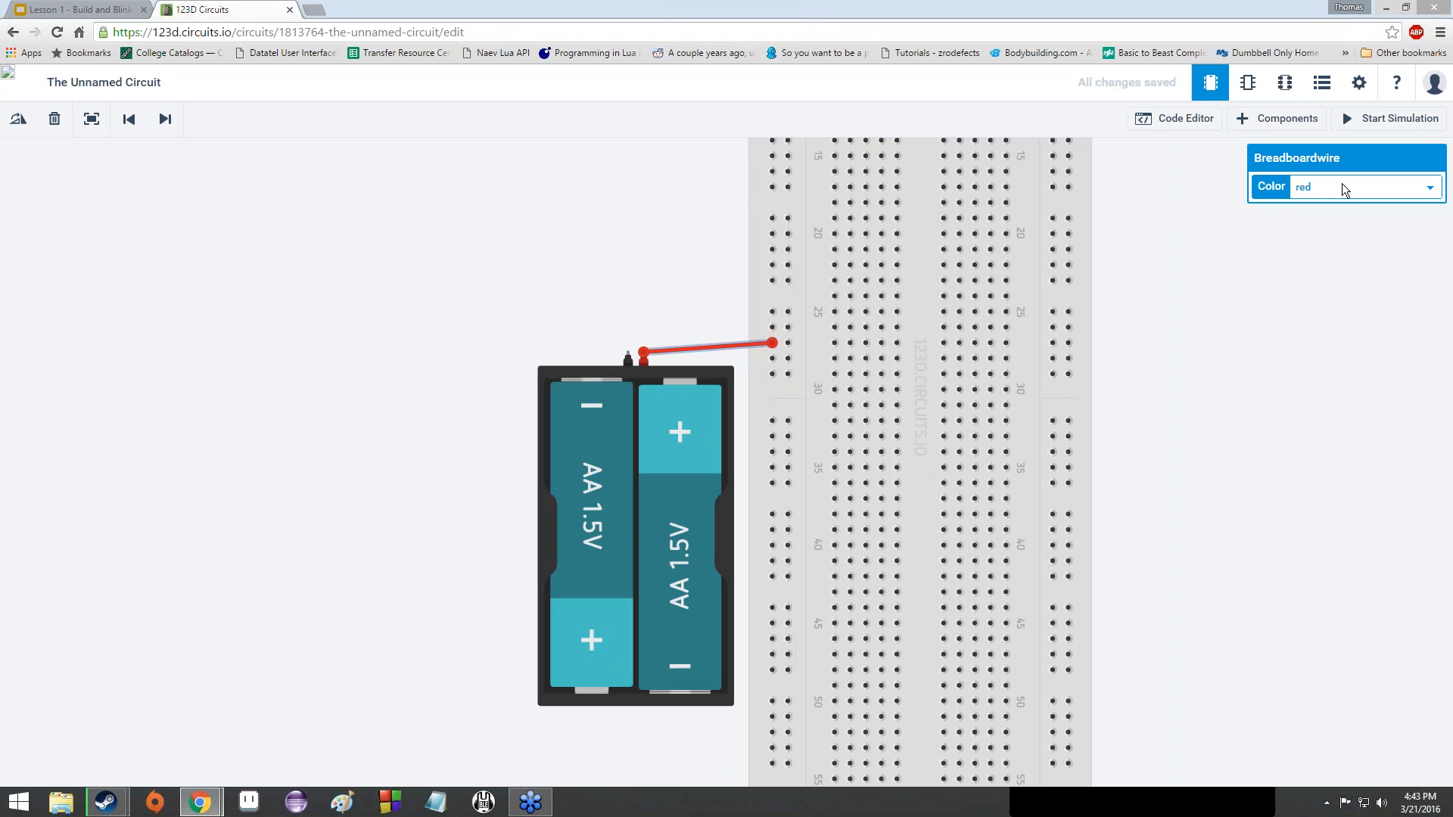
click(630, 347)
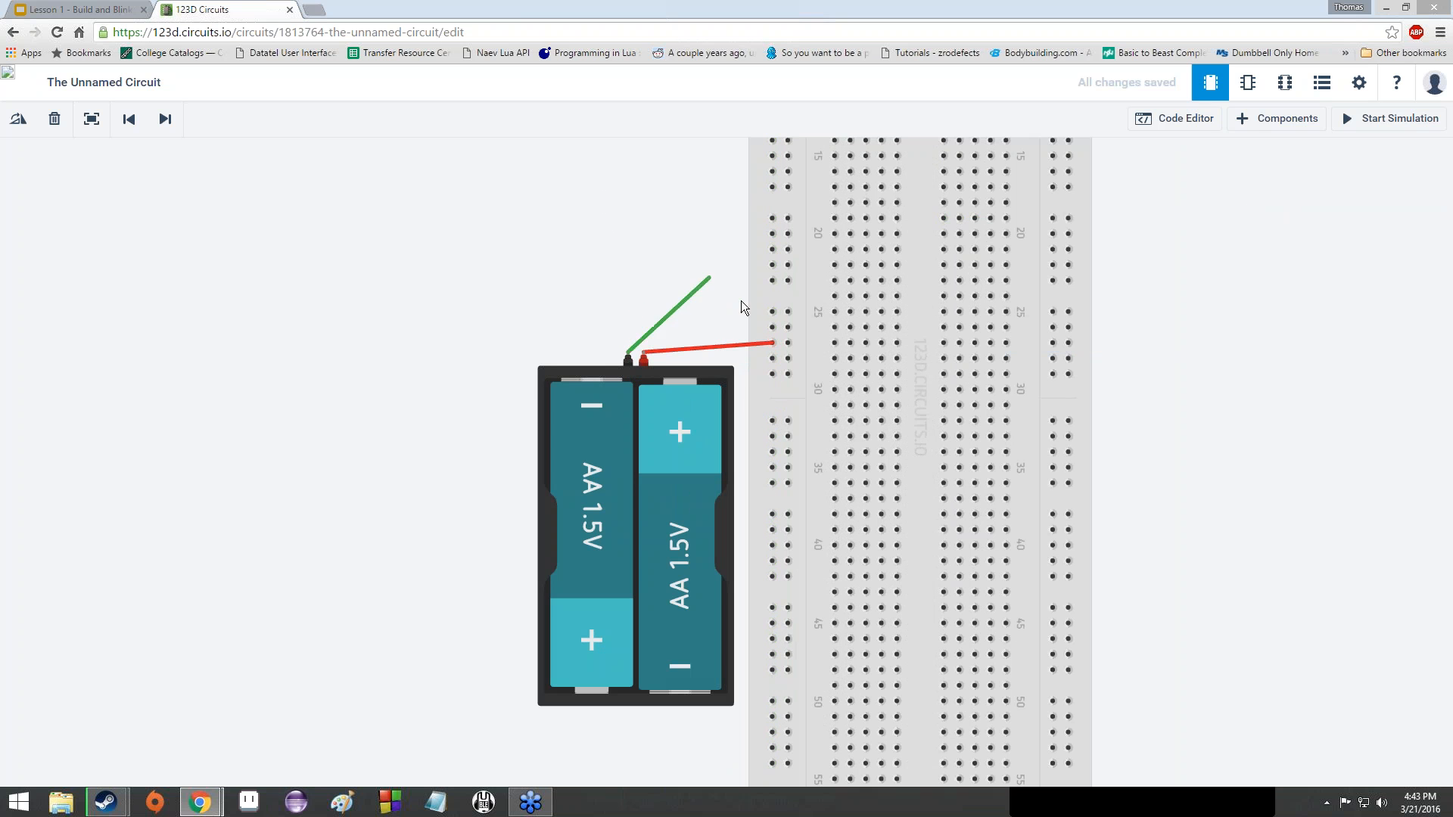
click(788, 281)
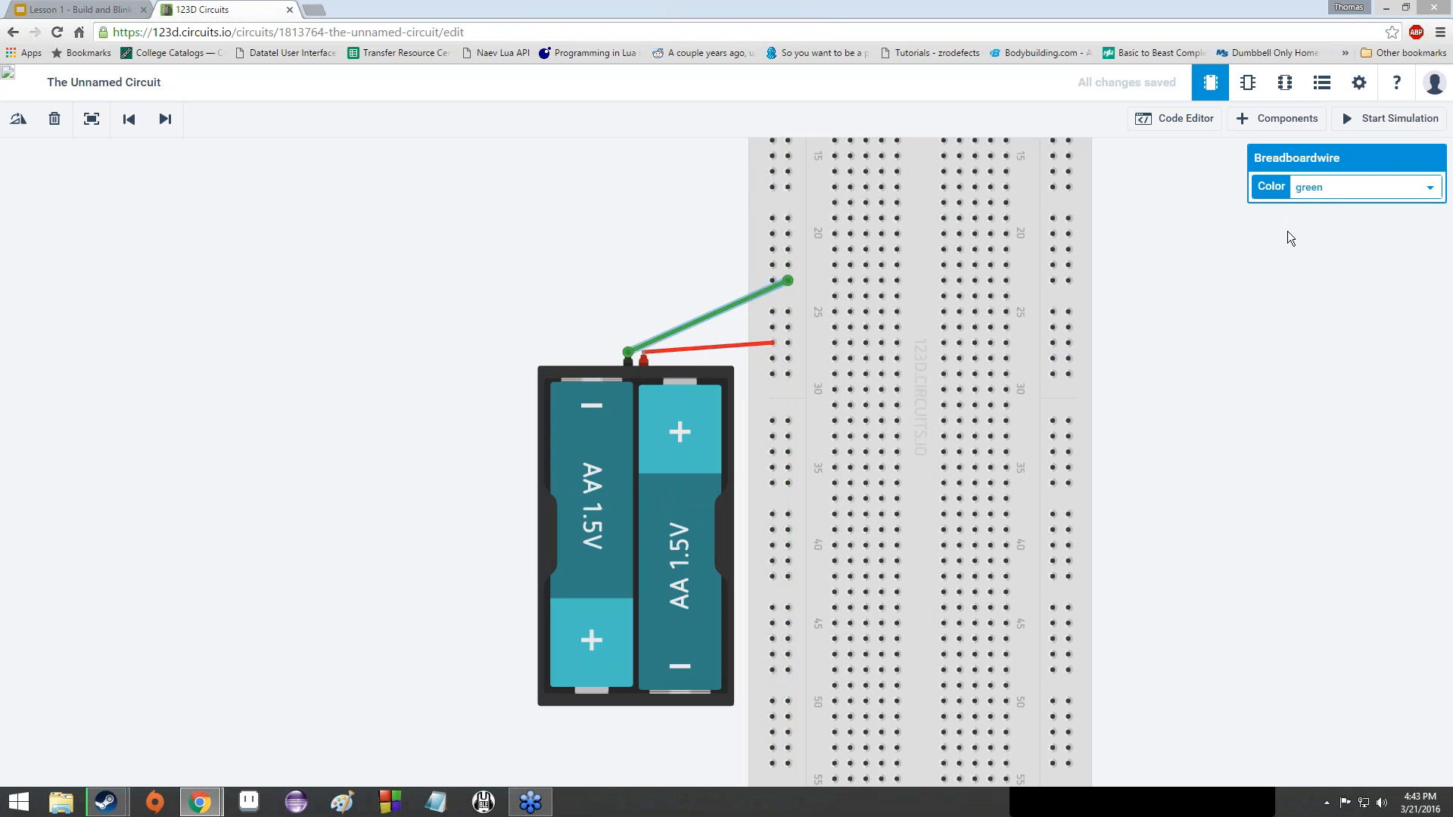
- Set the new negative wire's color to black
click(1320, 199)
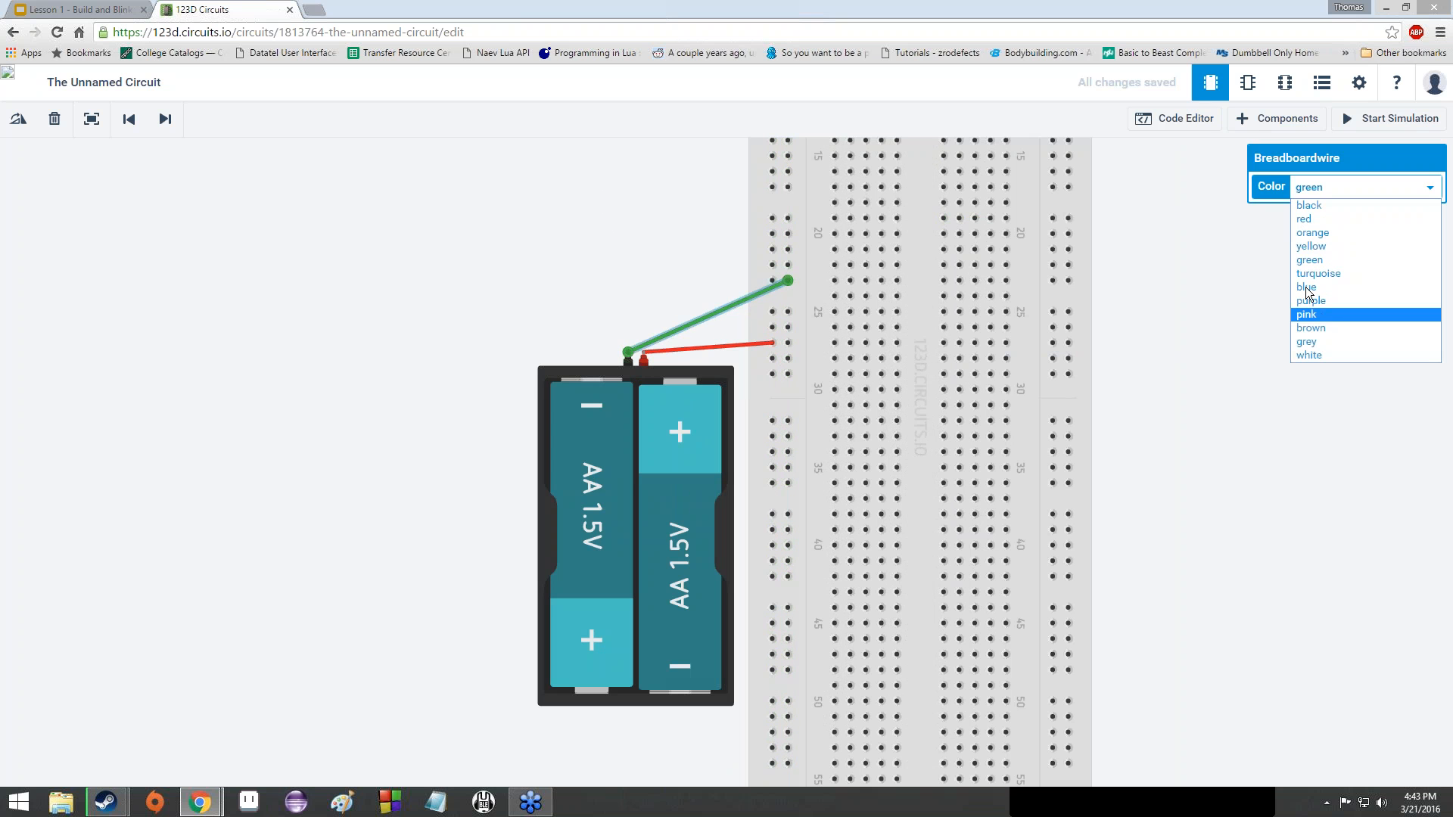
click(1384, 206)
click(665, 248)
scroll(663, 342, down, 2)
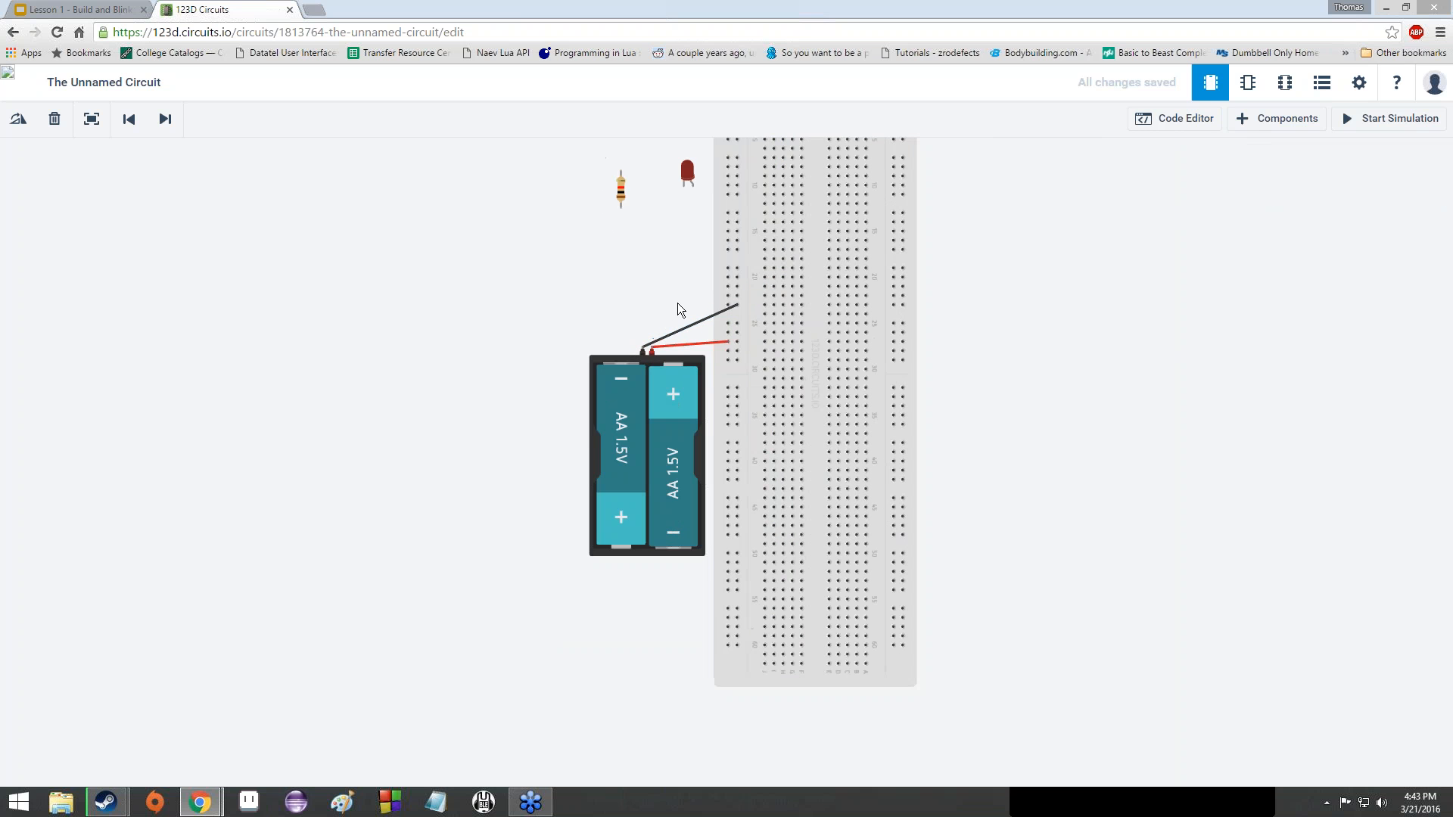
scroll(724, 298, up, 2)
- Rotate the battery pack twice with R so it lies horizontal
click(597, 472)
key(r)
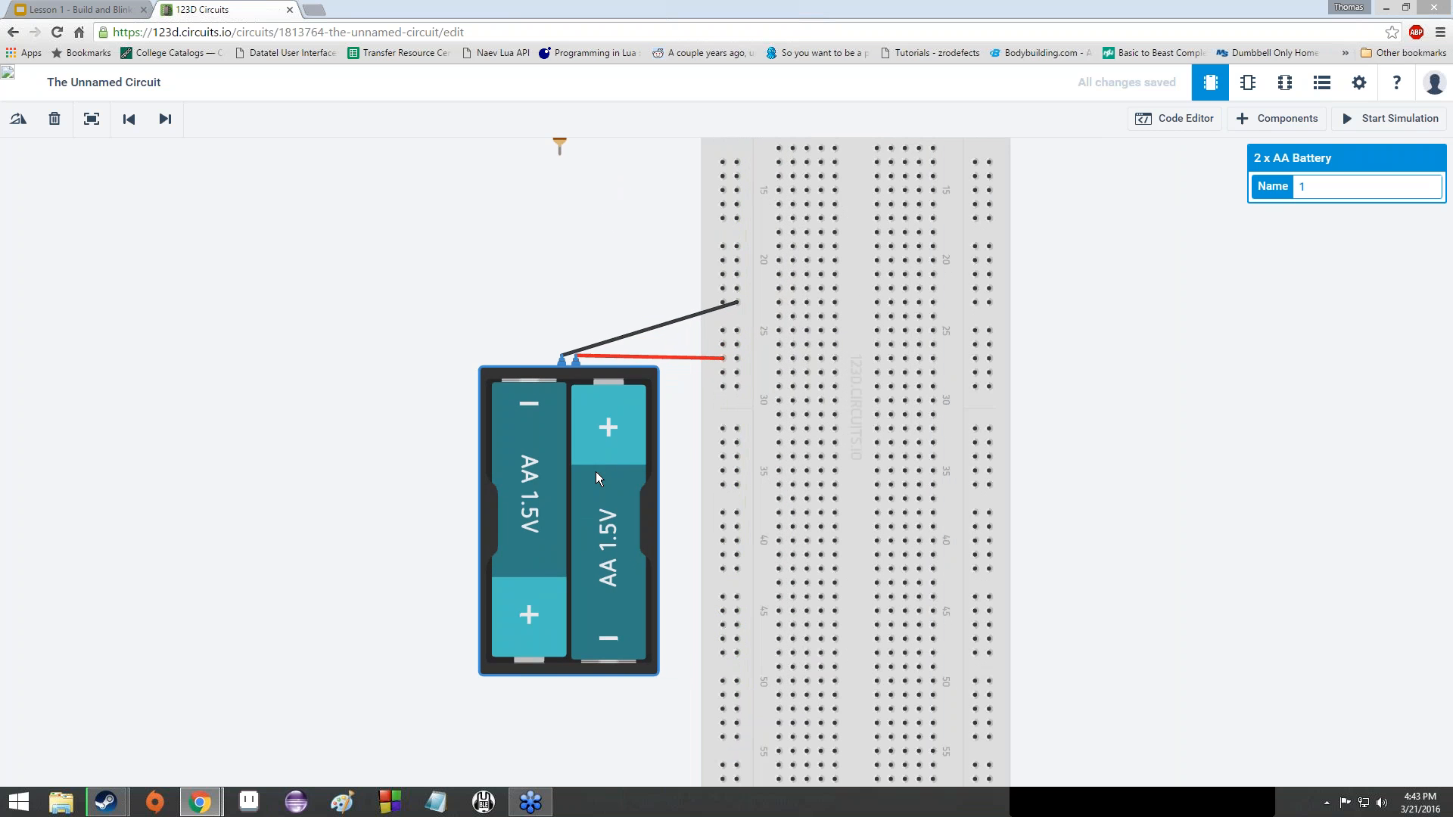
key(r)
key(r)
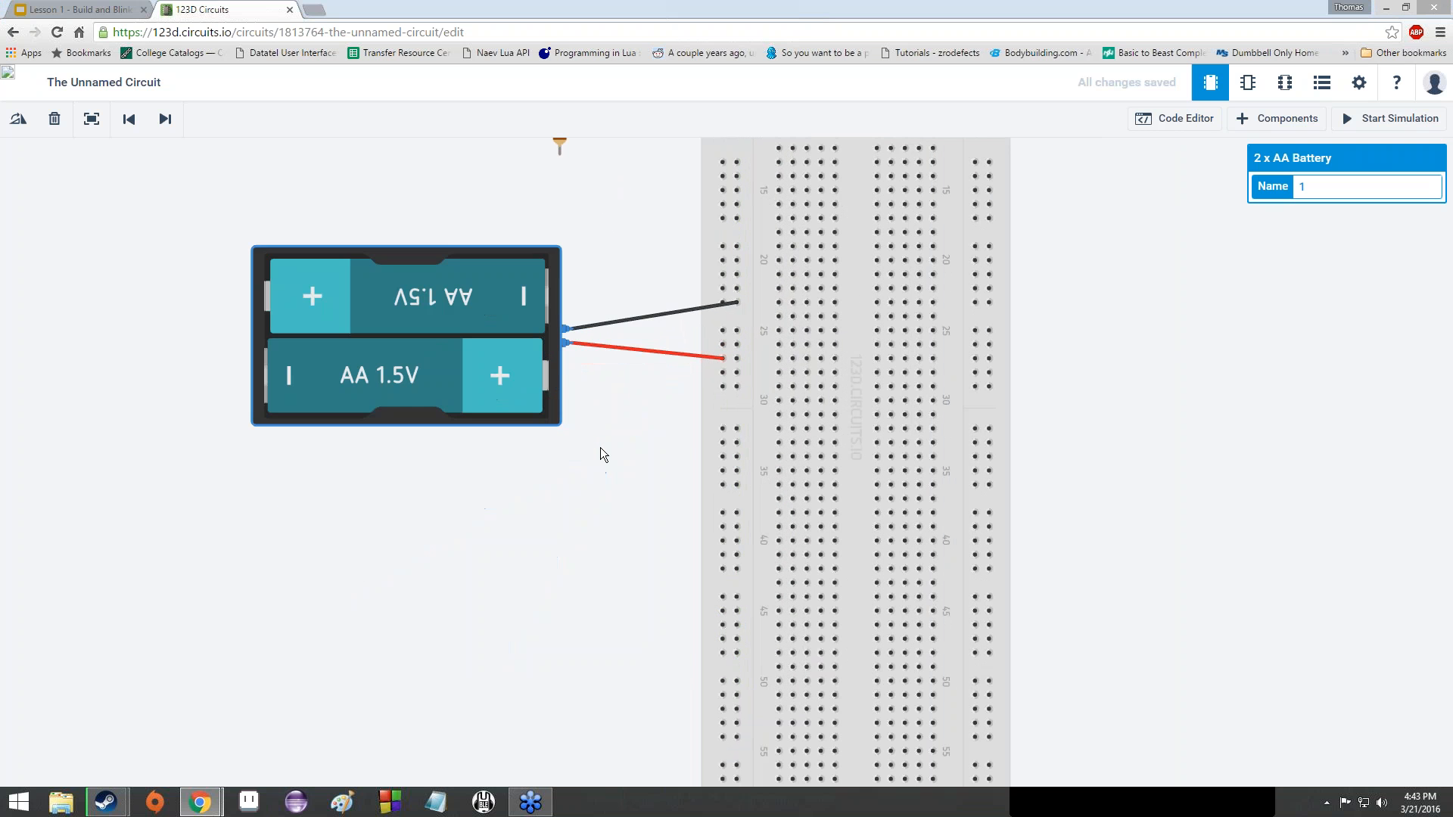
- Move the black wire's breadboard end down to row 26 and nudge the battery pack against the breadboard
click(738, 303)
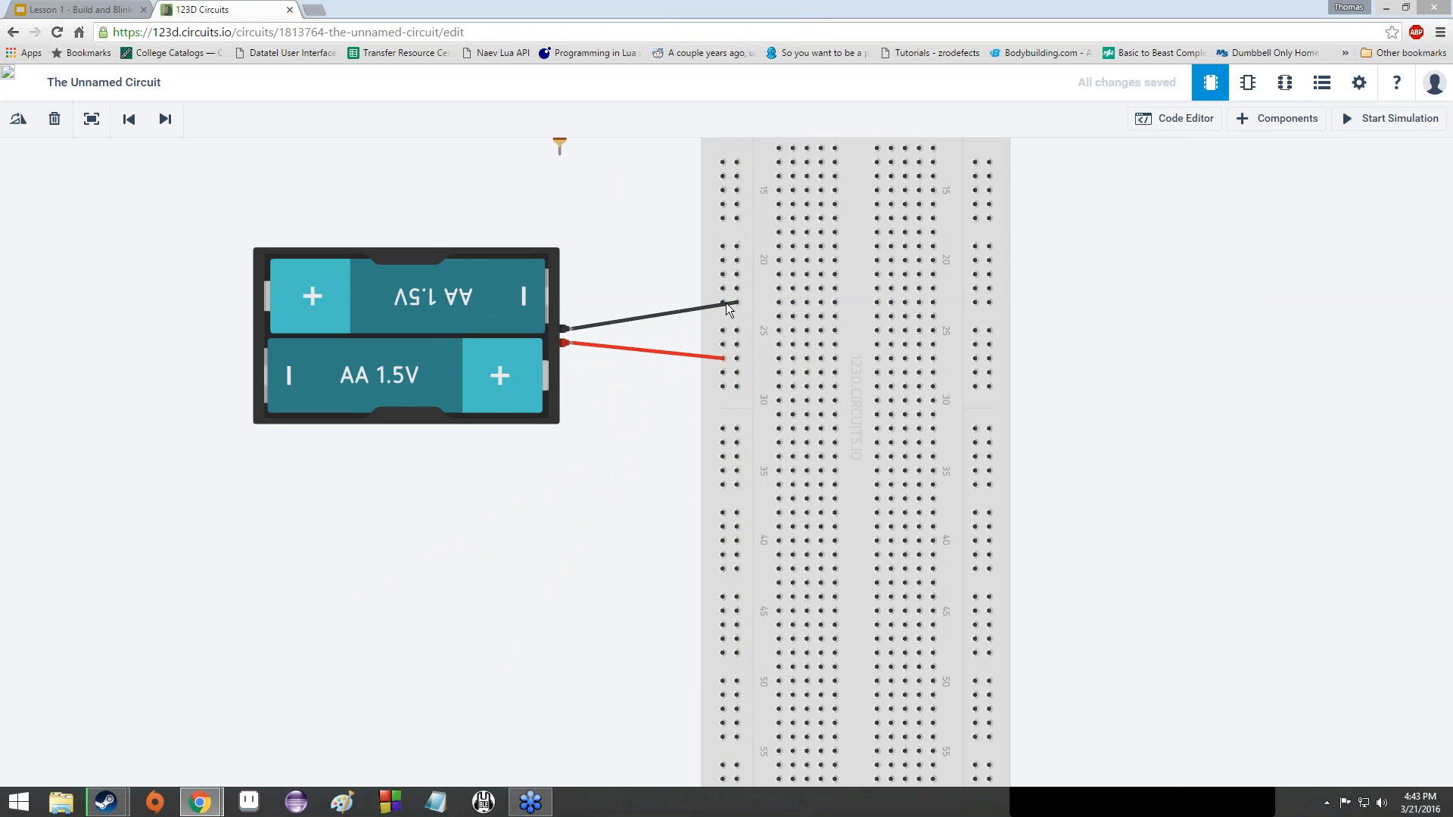
scroll(725, 302, up, 1)
scroll(725, 302, up, 2)
click(733, 303)
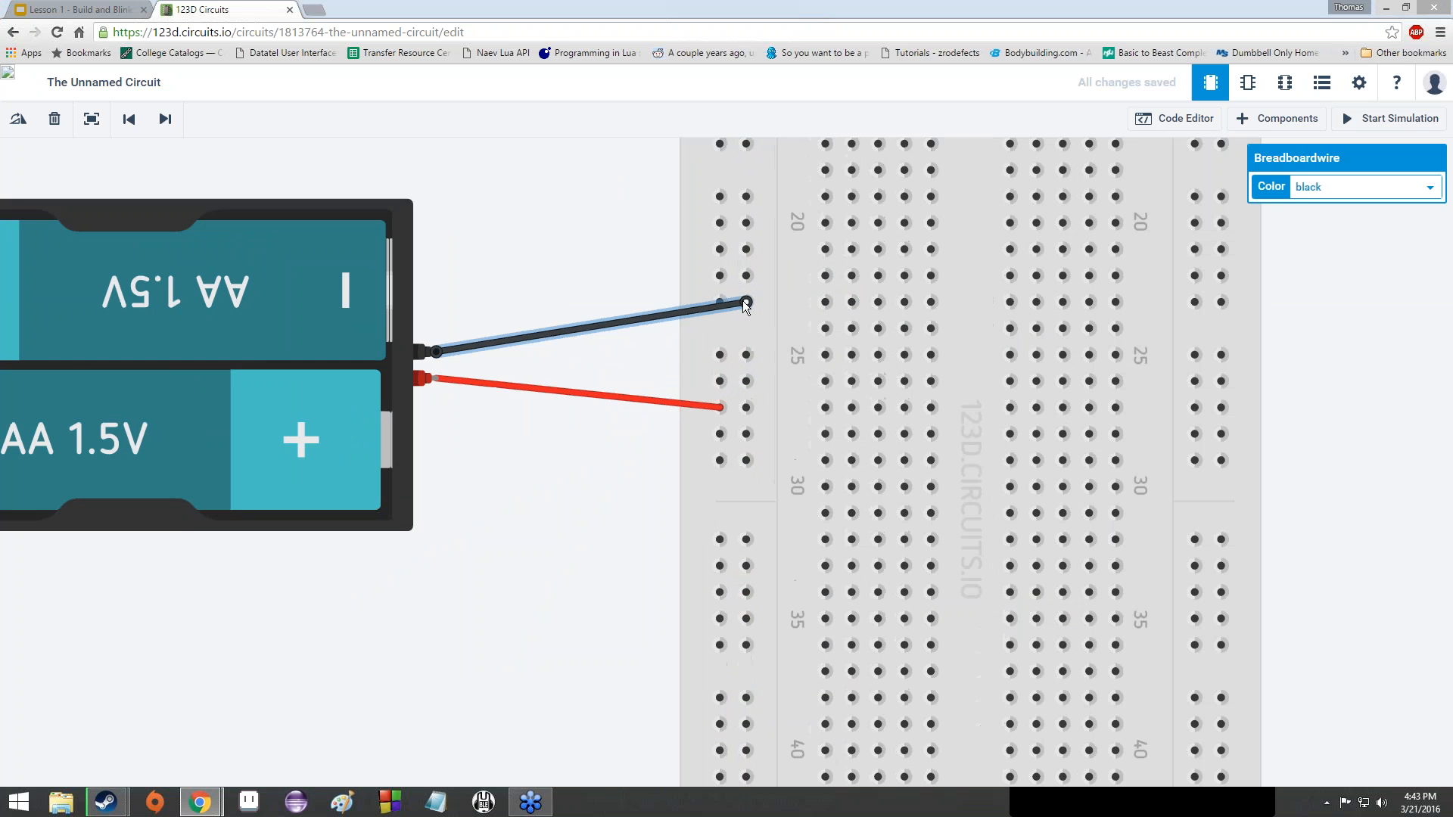
drag(743, 301, 743, 380)
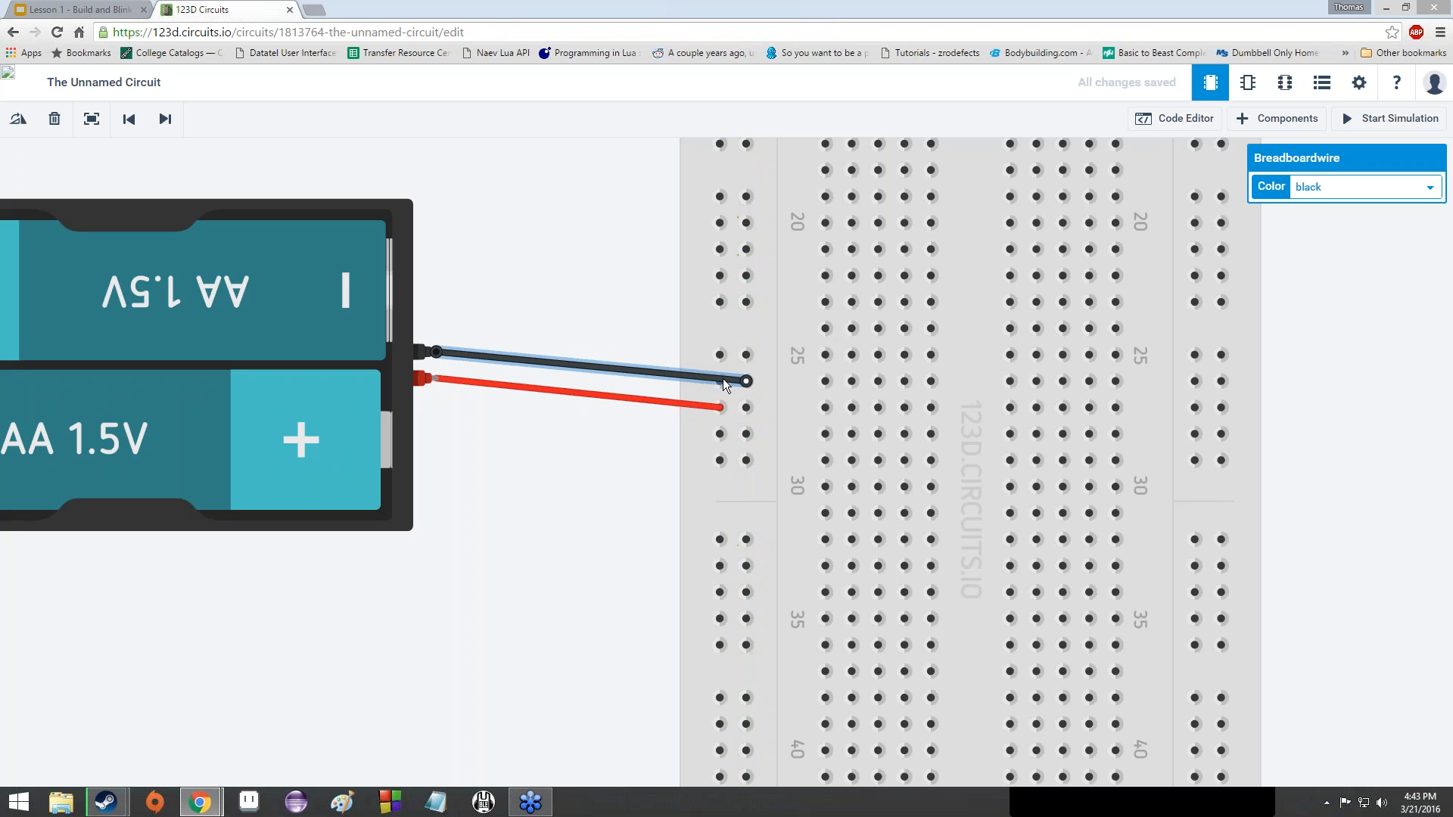
drag(340, 328, 596, 358)
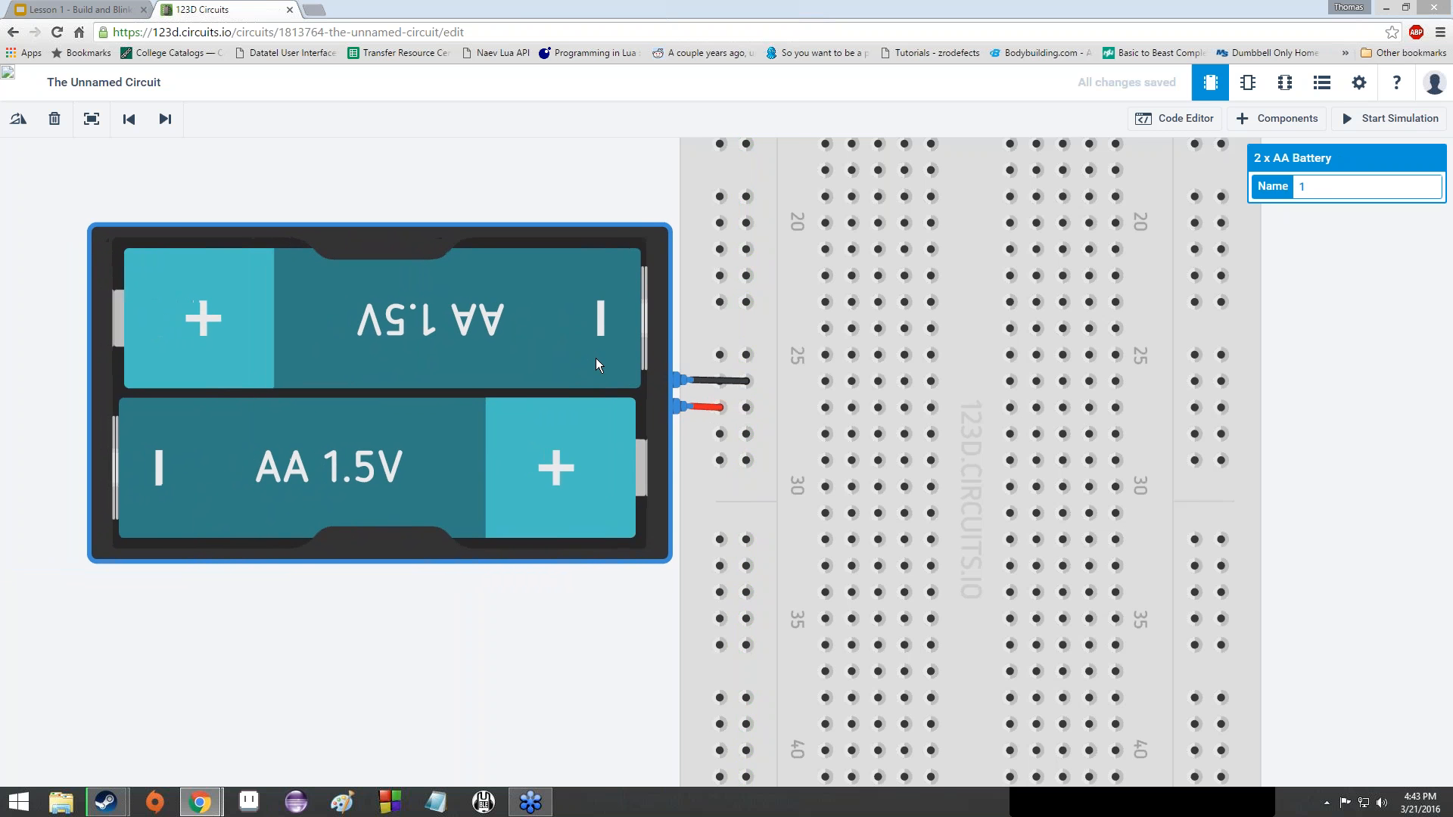
scroll(733, 267, down, 4)
scroll(794, 270, down, 5)
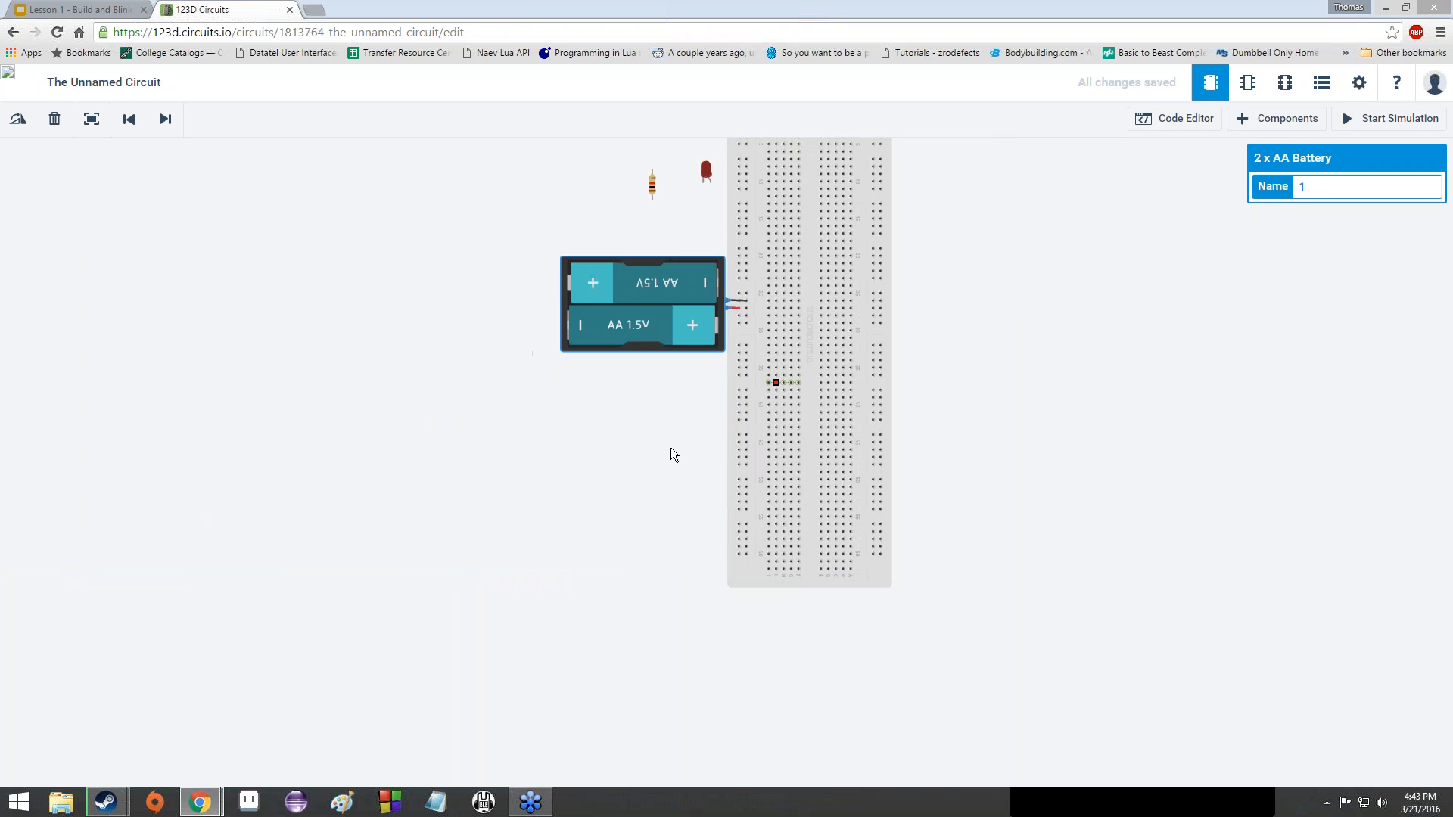
- Drag the red LED onto the breadboard near row 8
drag(671, 448, 580, 569)
scroll(638, 316, up, 1)
scroll(637, 317, up, 5)
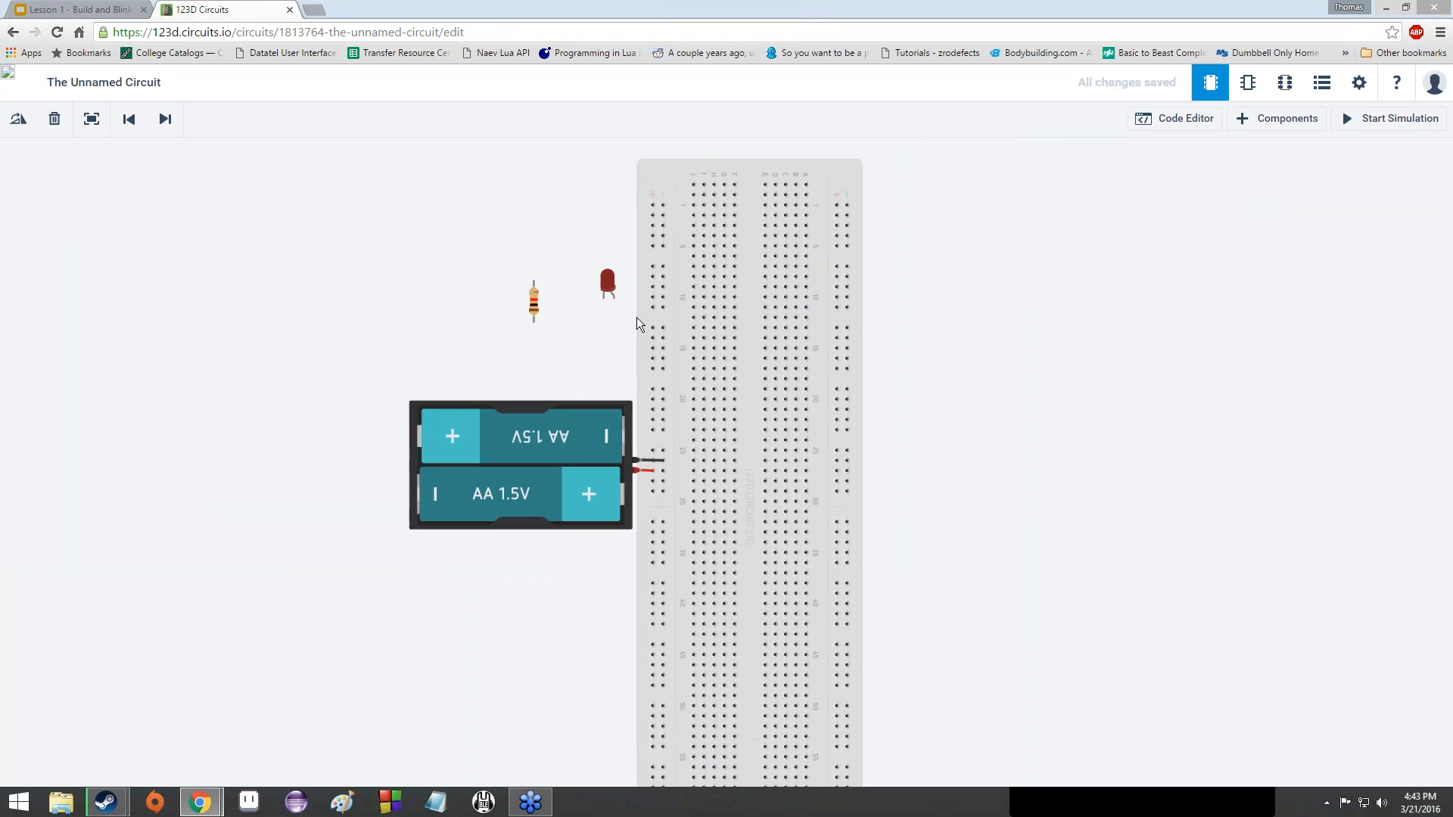
scroll(598, 293, down, 1)
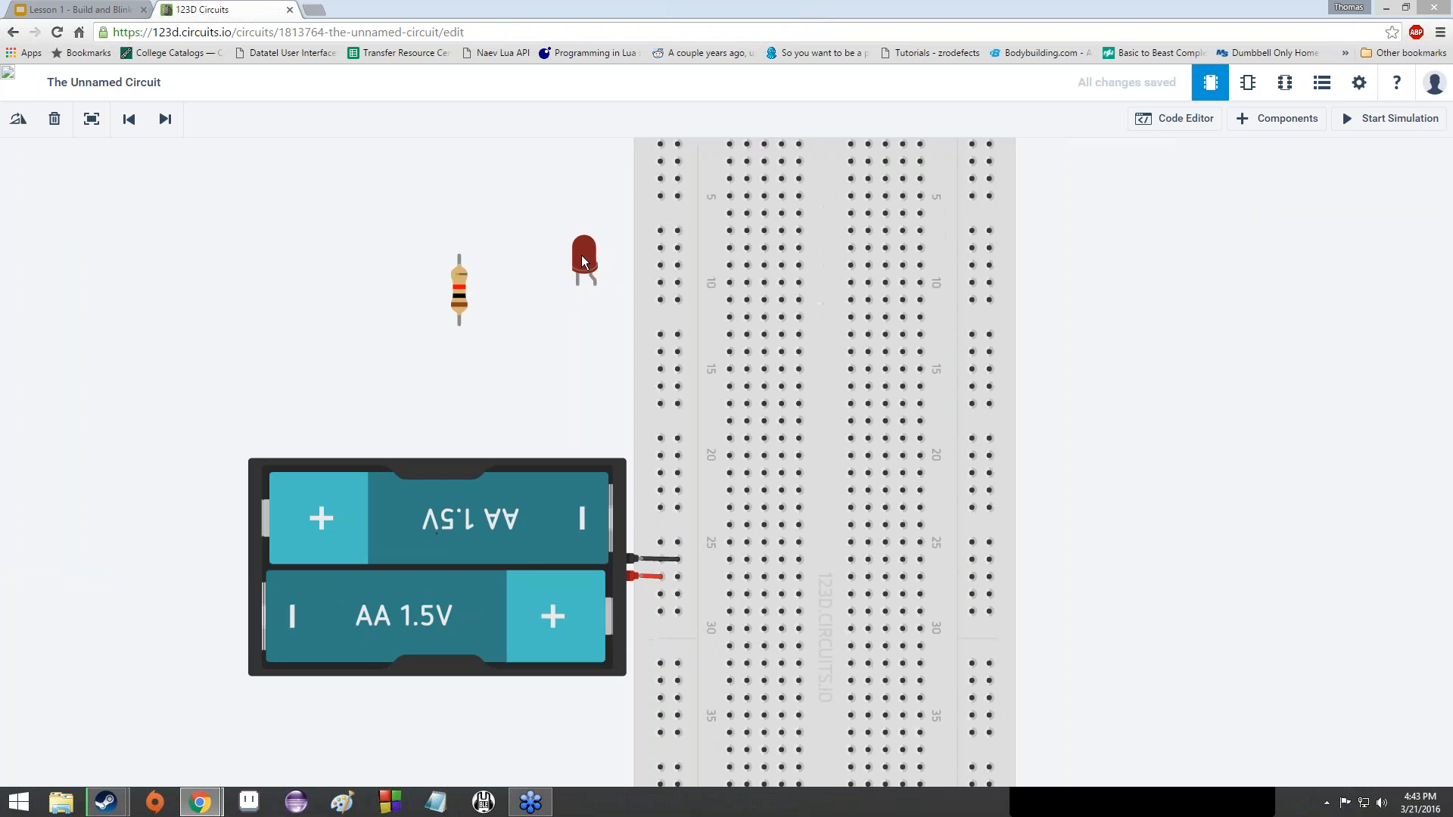
drag(585, 252, 811, 249)
- Rotate the LED with R and Shift+R, nudging its leg into a hole, toward upright
key(r)
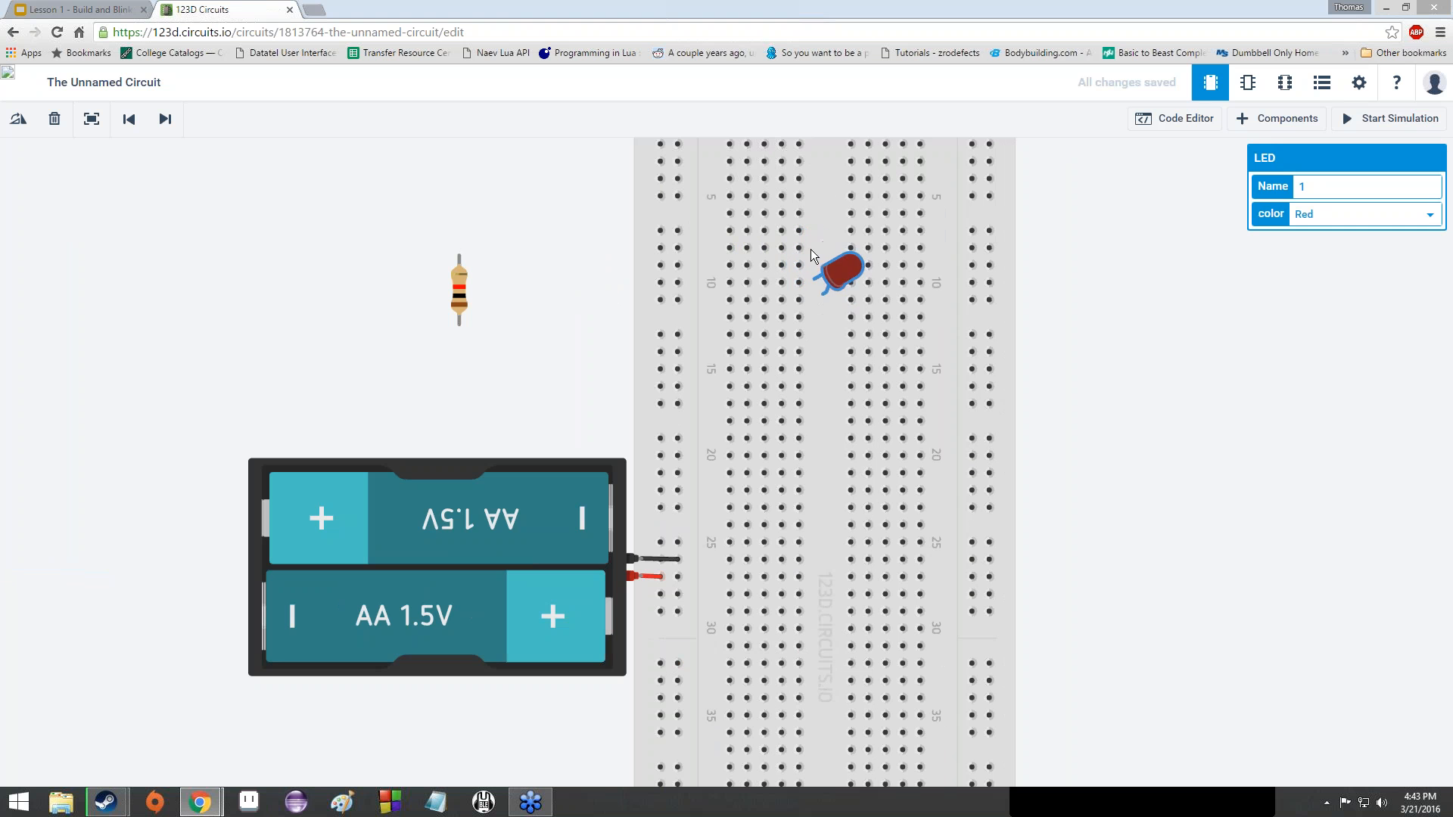
key(r)
key(r)
key(r)
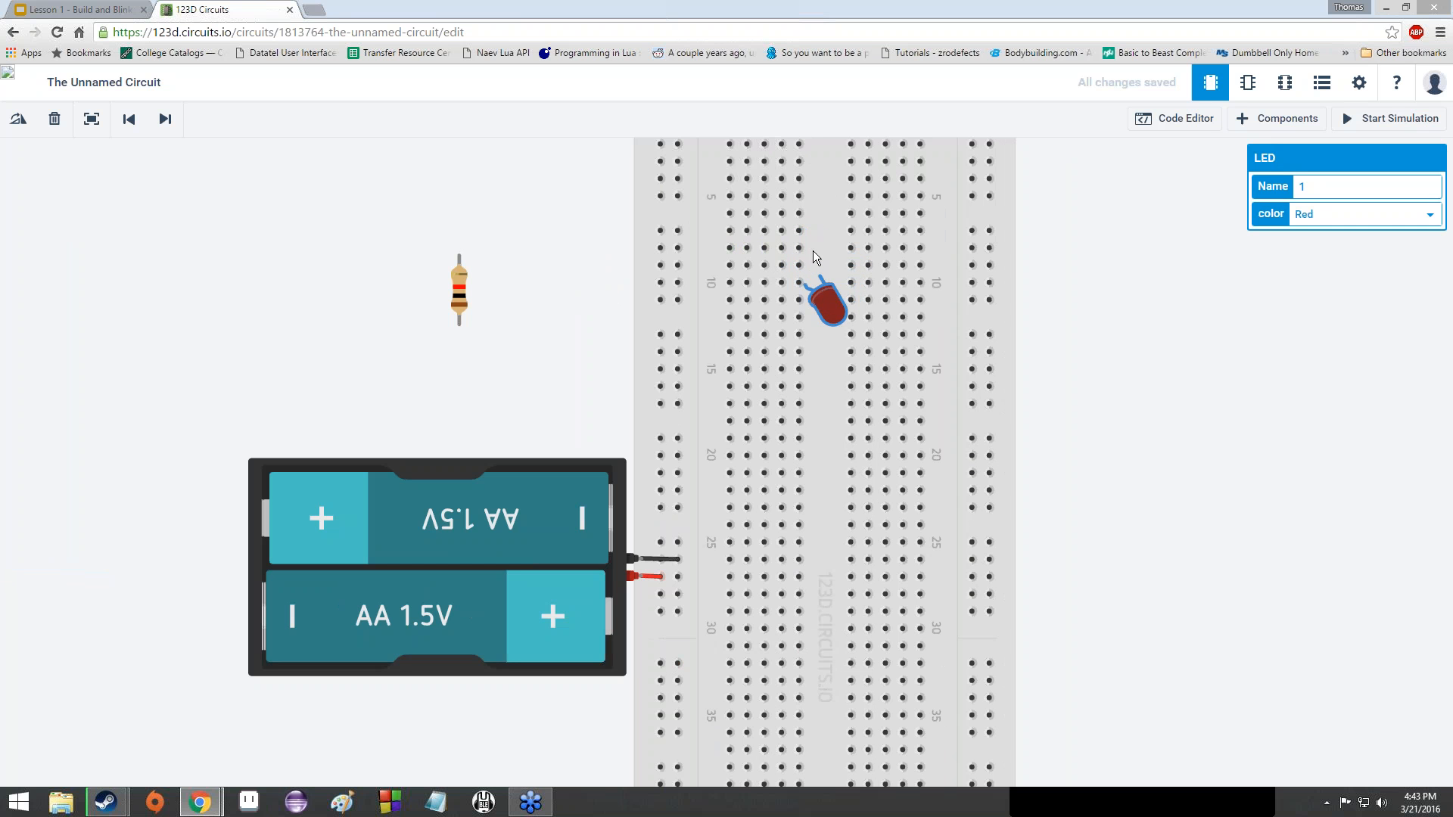
key(shift+r)
key(shift+r)
drag(846, 277, 837, 275)
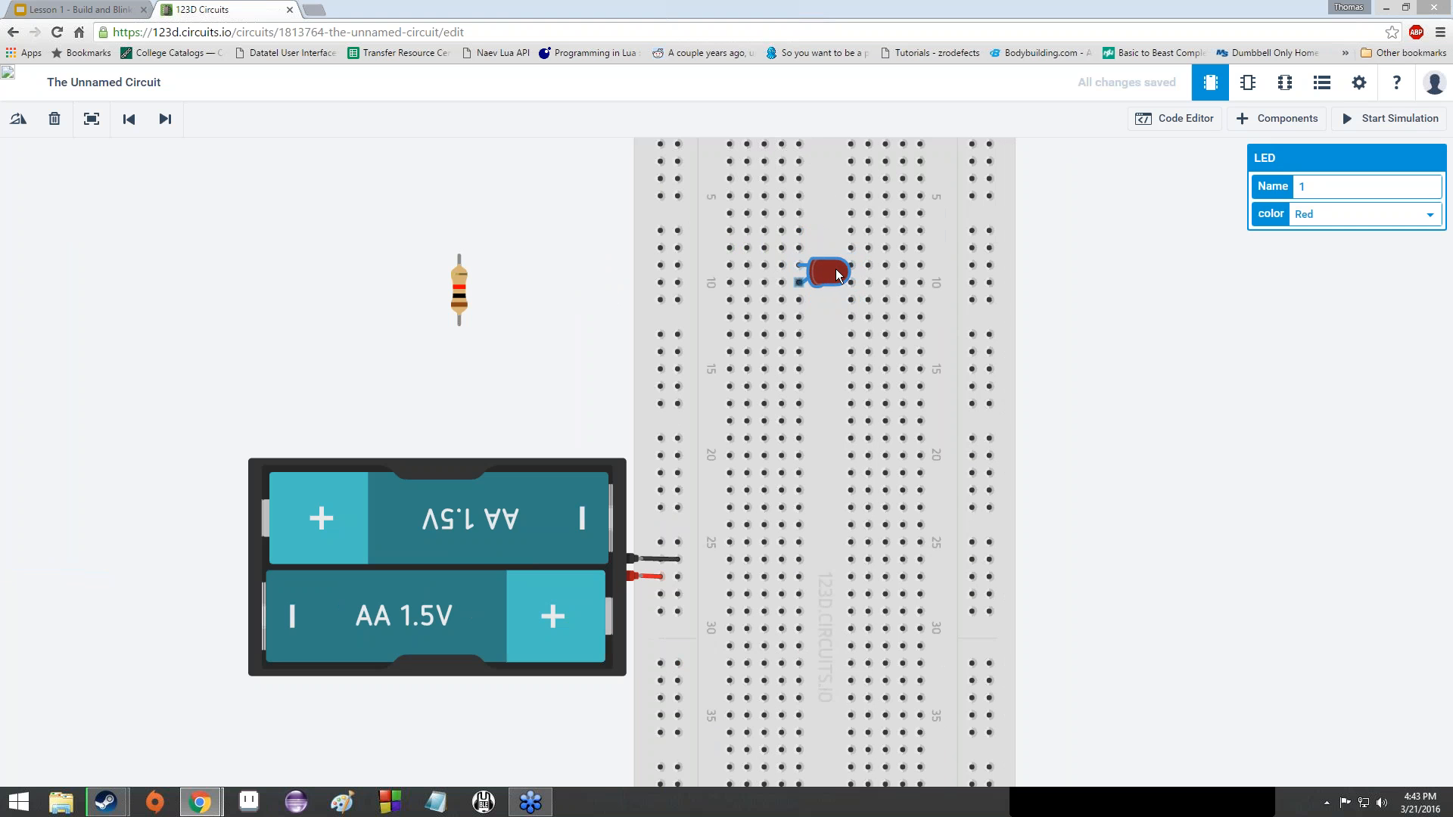
key(shift+r)
key(shift+r)
key(shift+r)
key(shift+r)
key(shift+r)
key(shift+r)
key(shift+r)
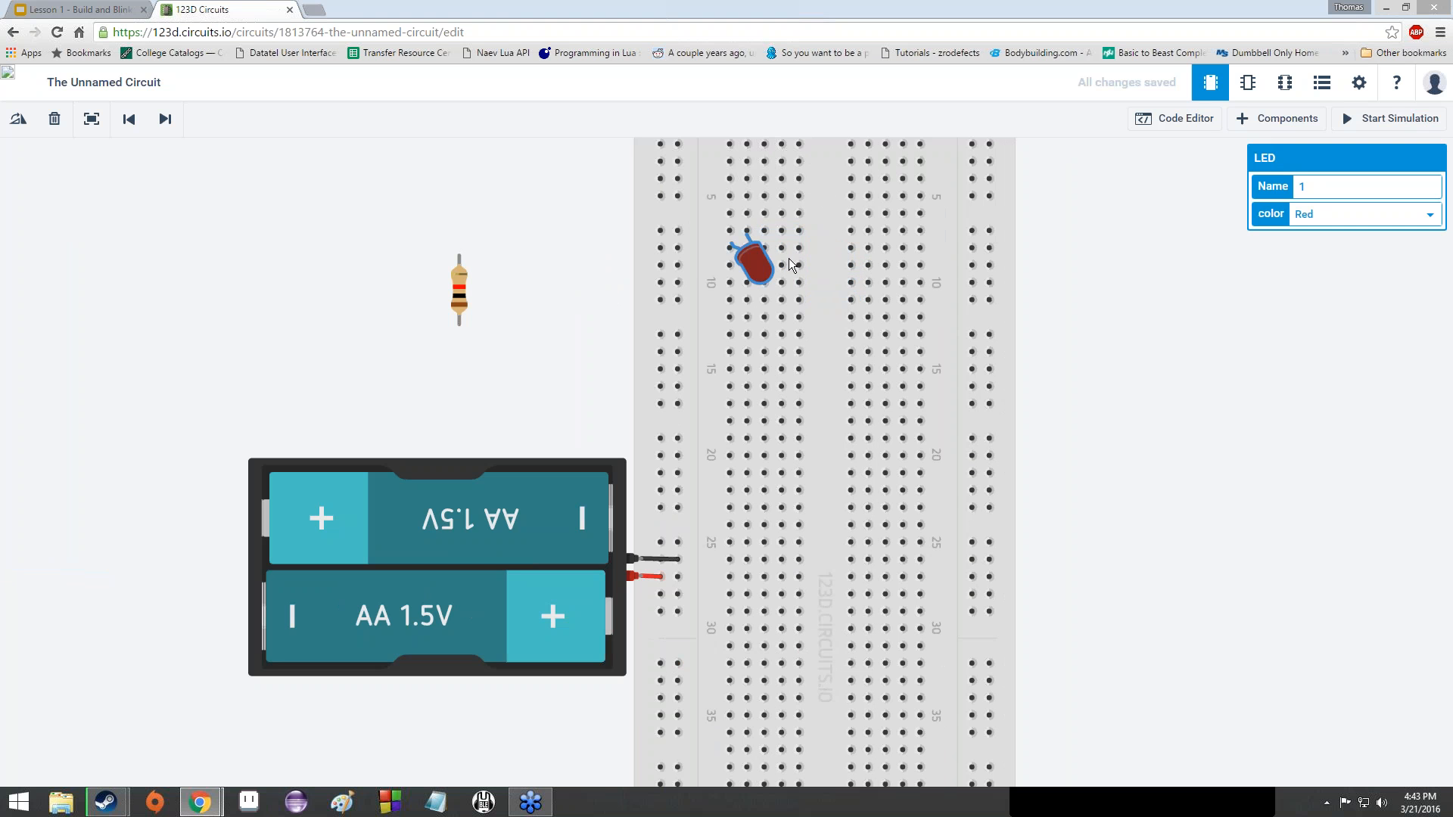
key(r)
key(r)
key(r)
key(r)
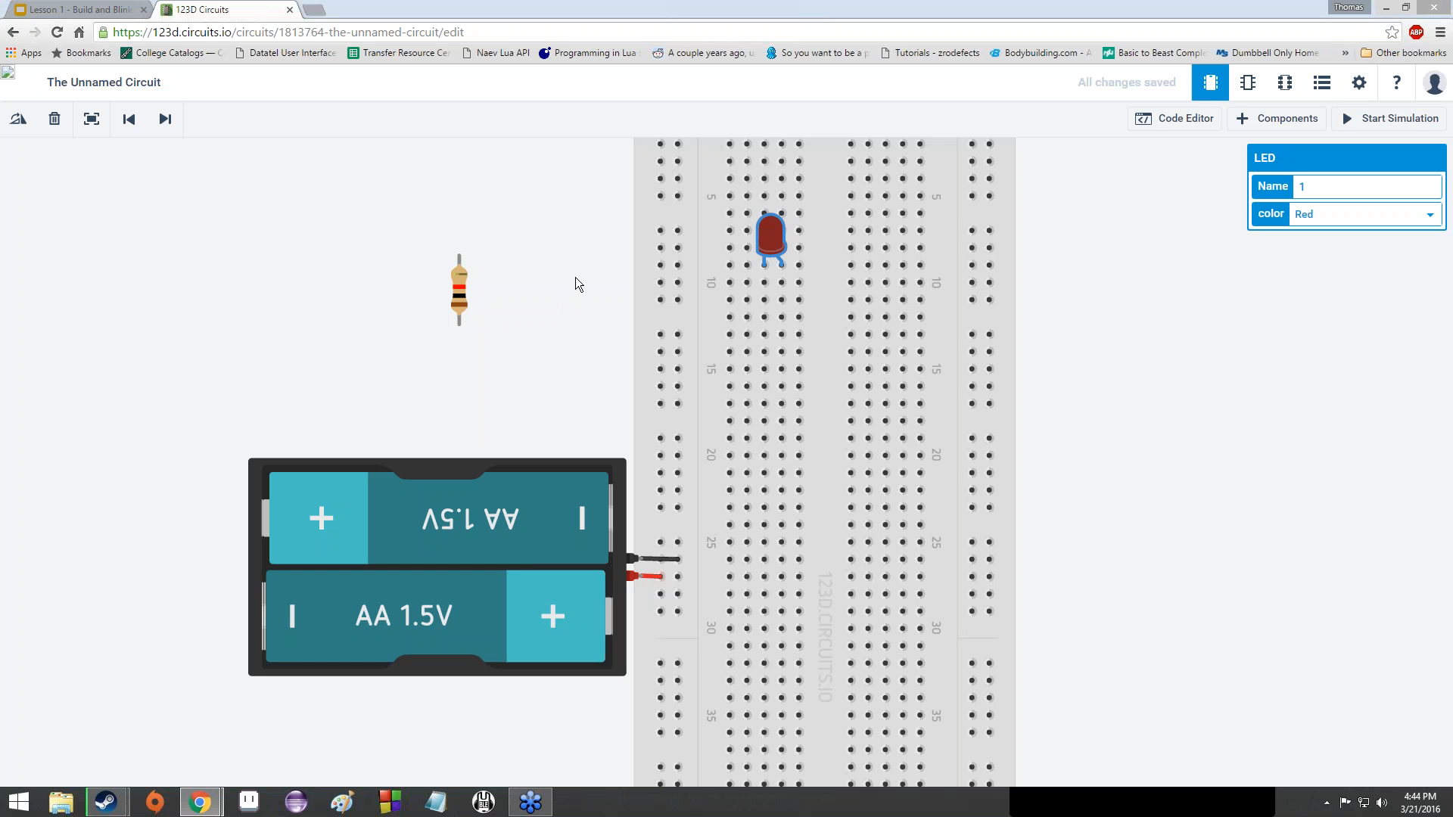
click(1034, 189)
click(1054, 230)
mouse_move(725, 268)
mouse_down()
mouse_move(805, 263)
mouse_move(725, 266)
mouse_up()
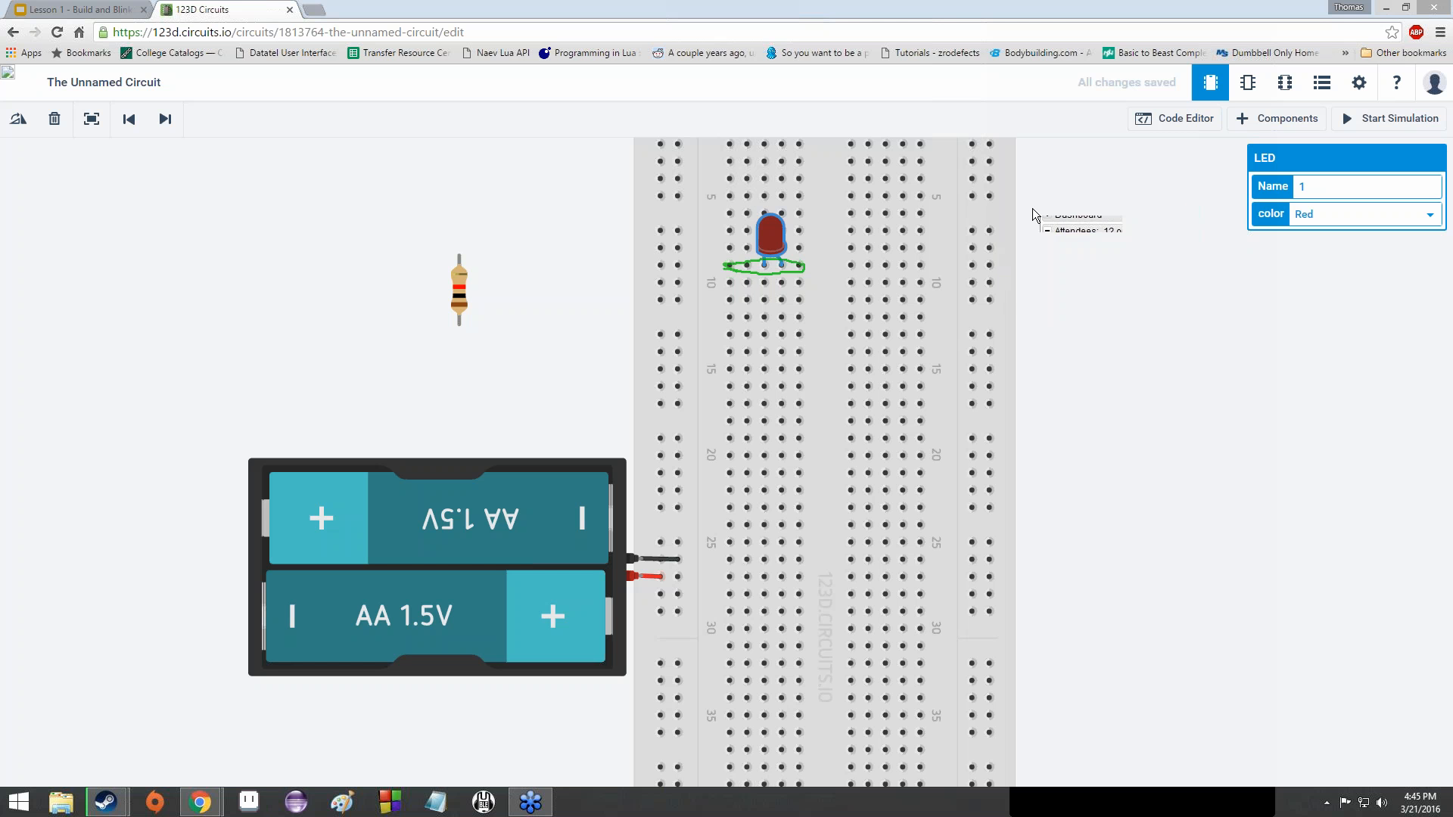
click(1051, 289)
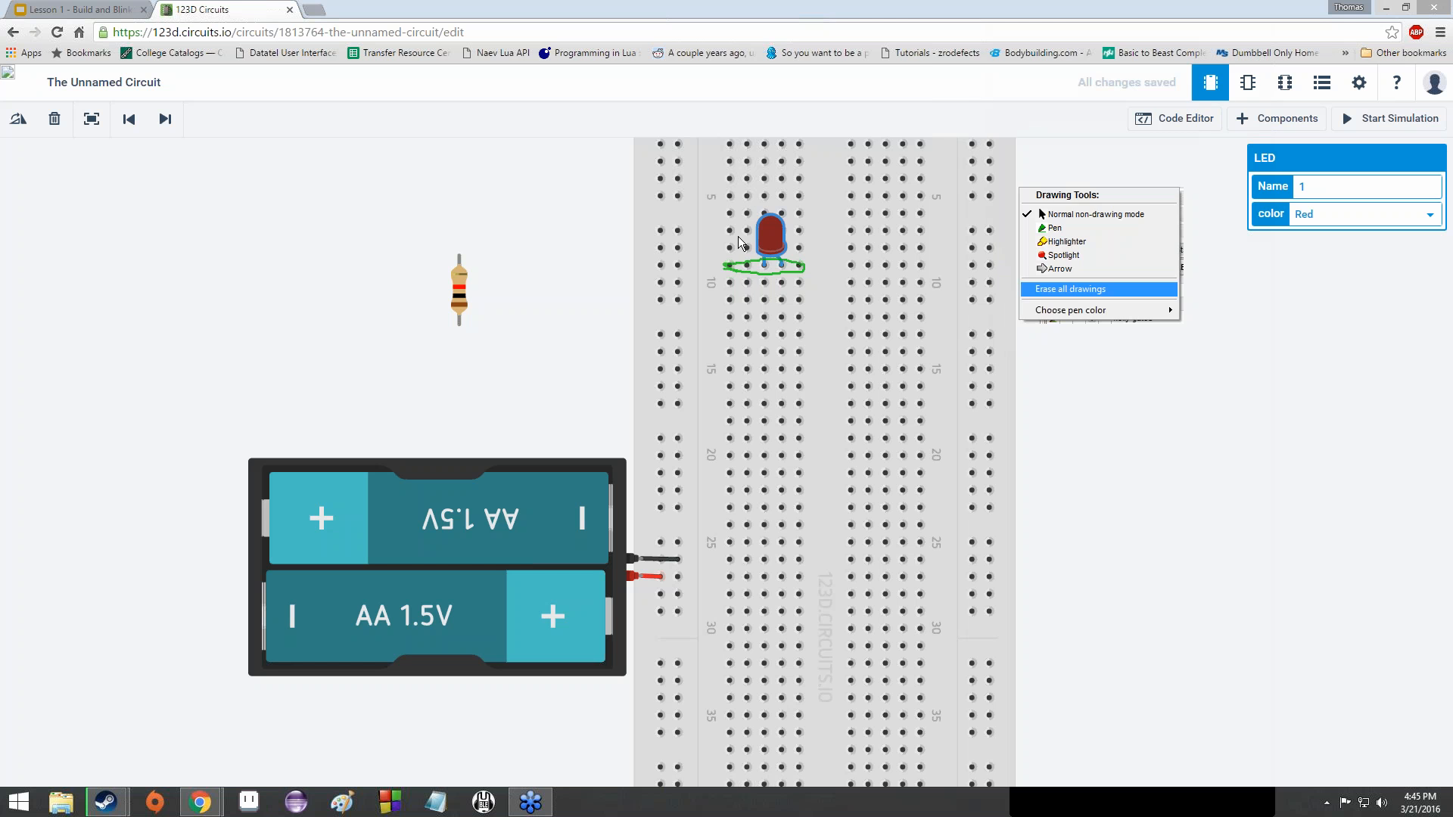
click(1050, 289)
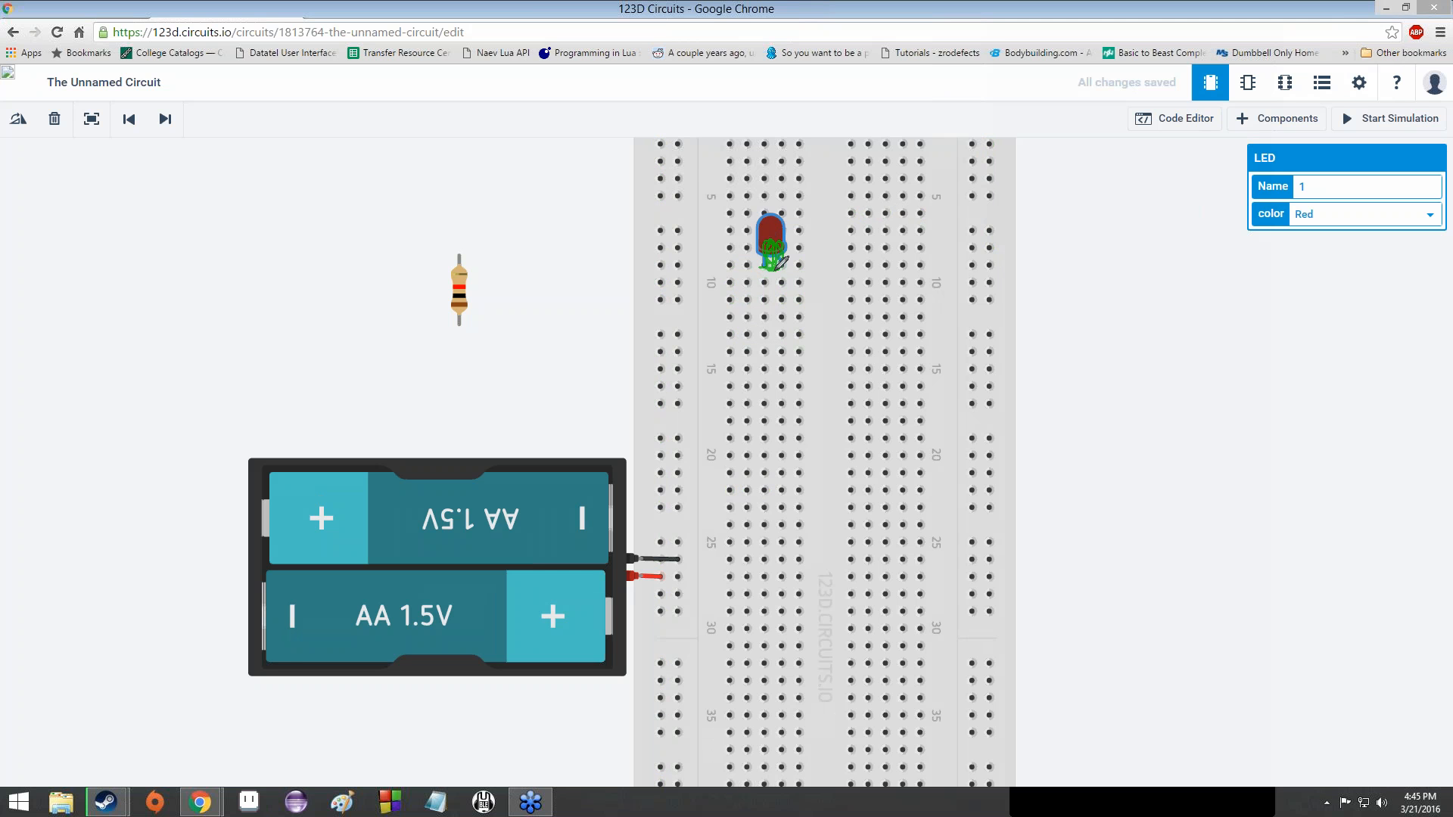
mouse_move(819, 211)
mouse_down()
mouse_move(719, 241)
mouse_move(761, 261)
mouse_up()
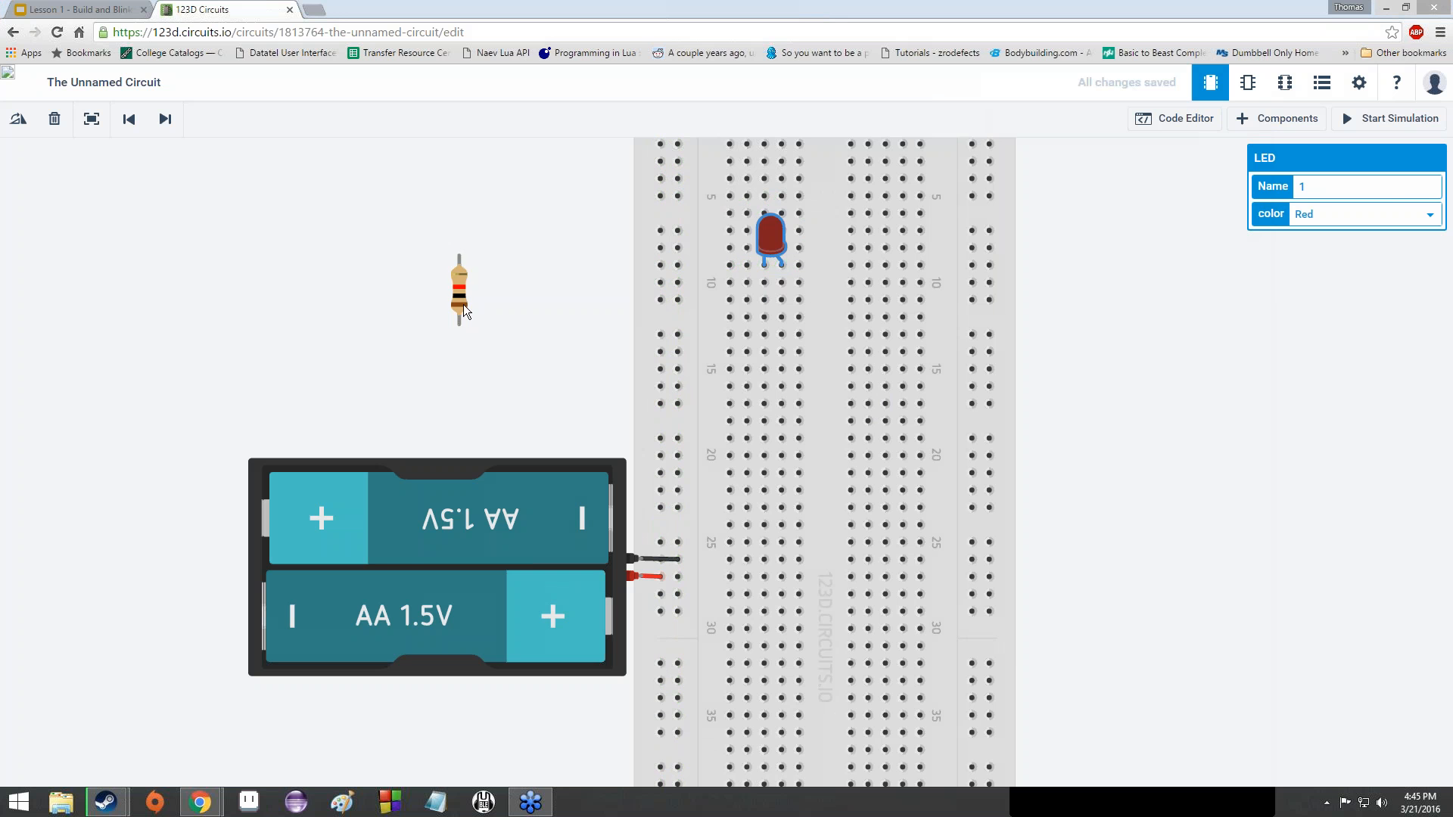
- Drop the resistor beside the breadboard and move the LED to row 10, turned sideways
drag(463, 304, 505, 318)
drag(850, 417, 559, 337)
click(762, 240)
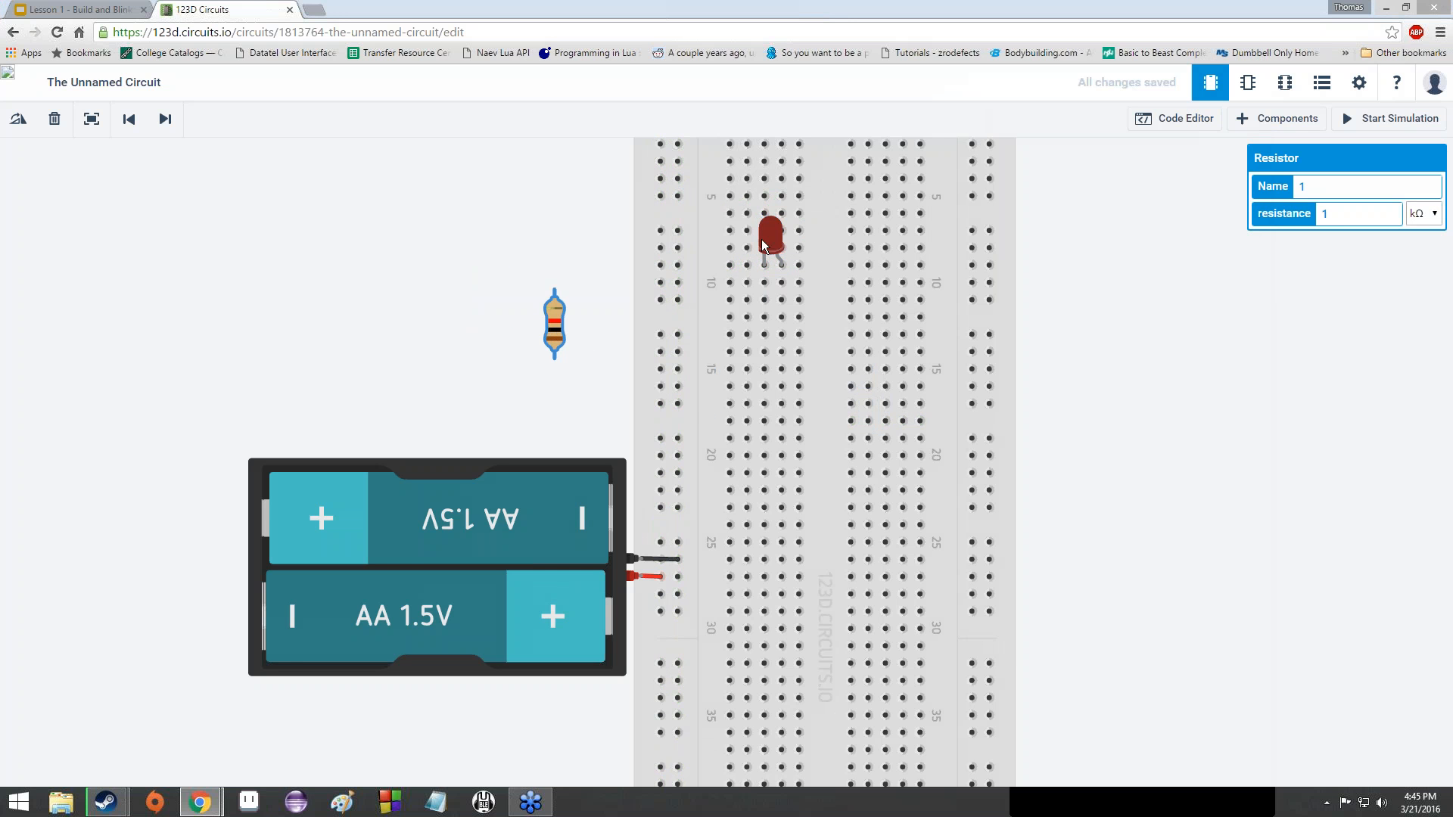
drag(763, 241, 851, 261)
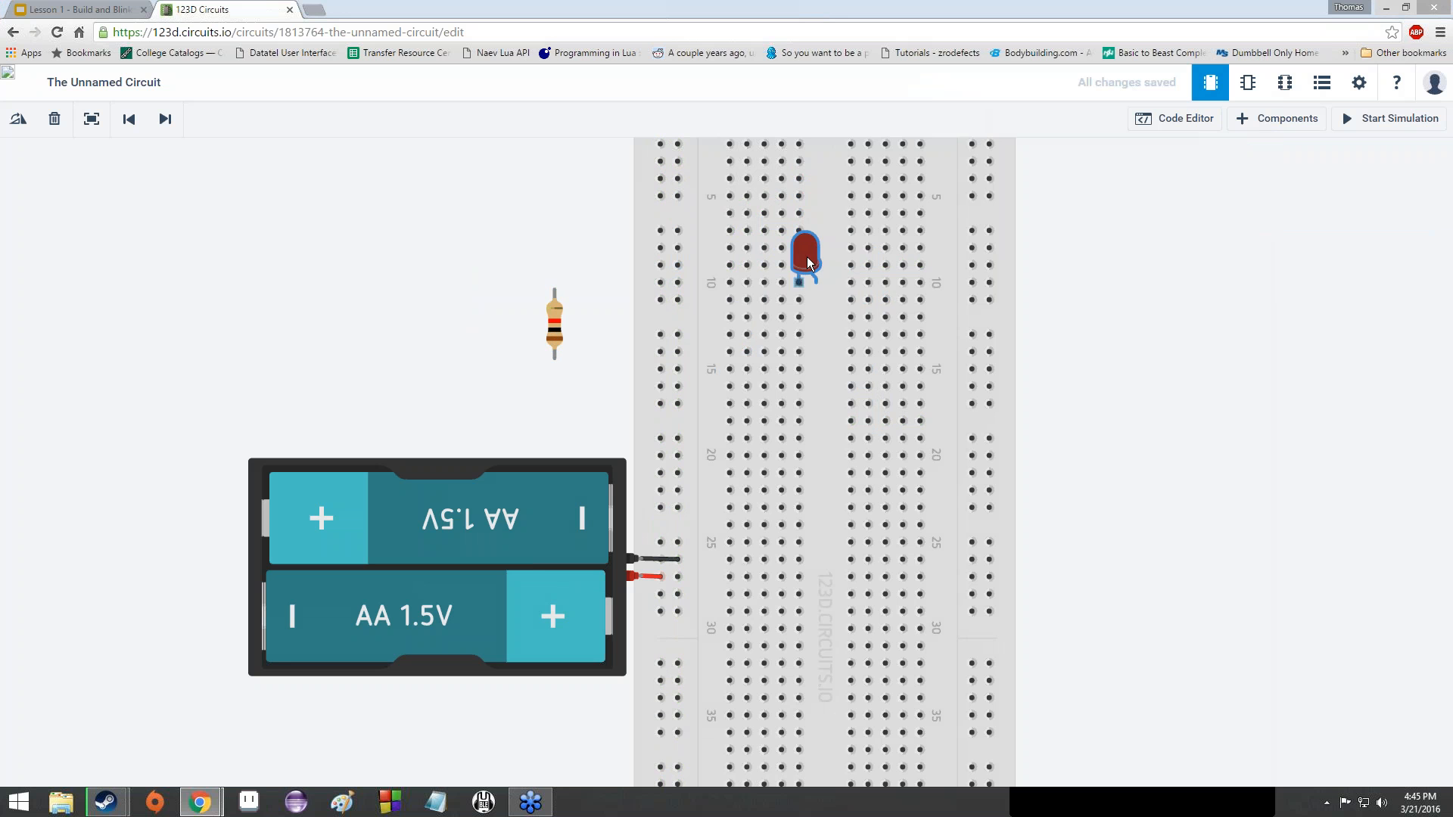
key(r)
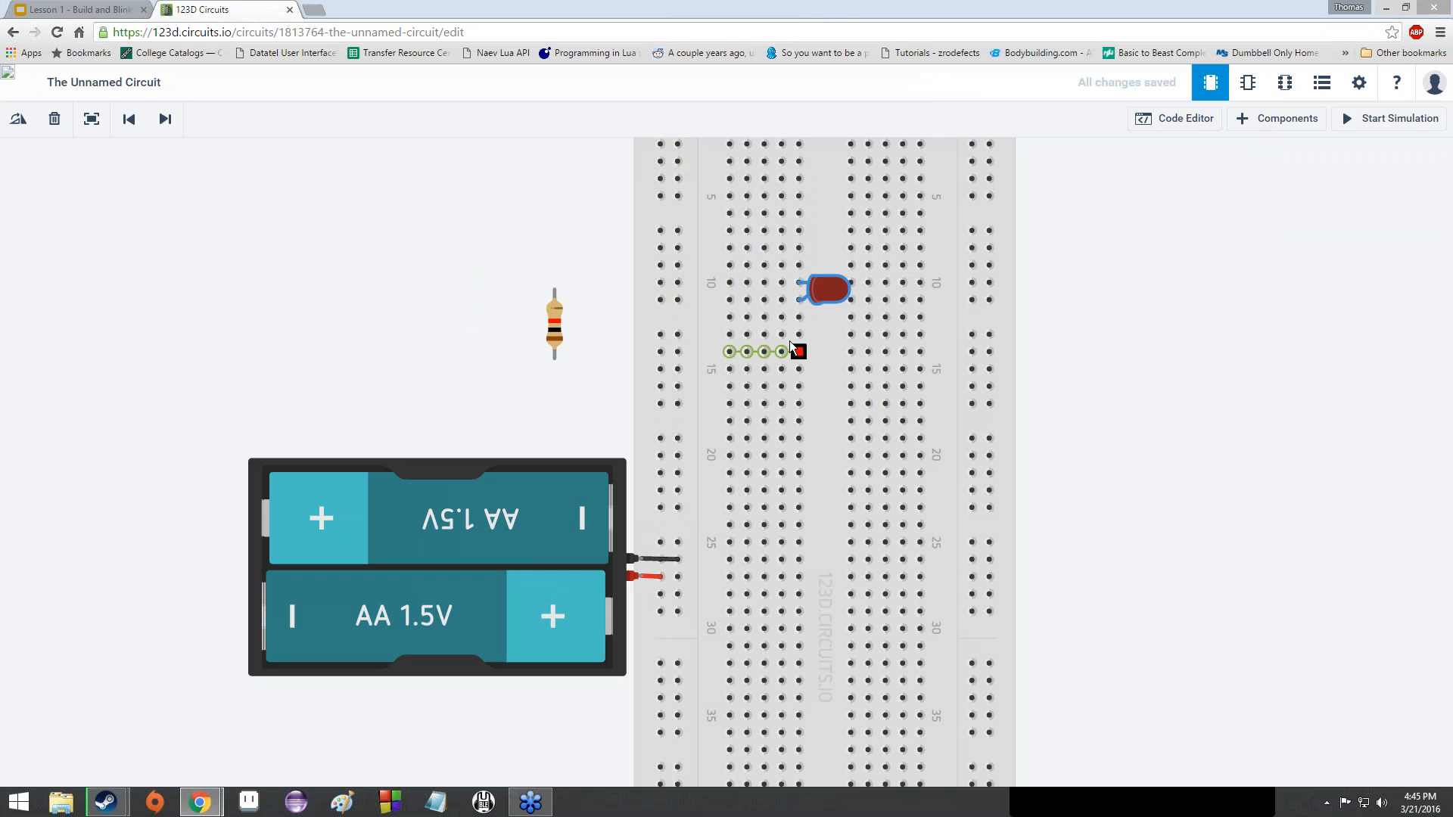
- Draw a red jumper wire from row 10 to the left power rail, then drag the resistor onto the breadboard
click(801, 298)
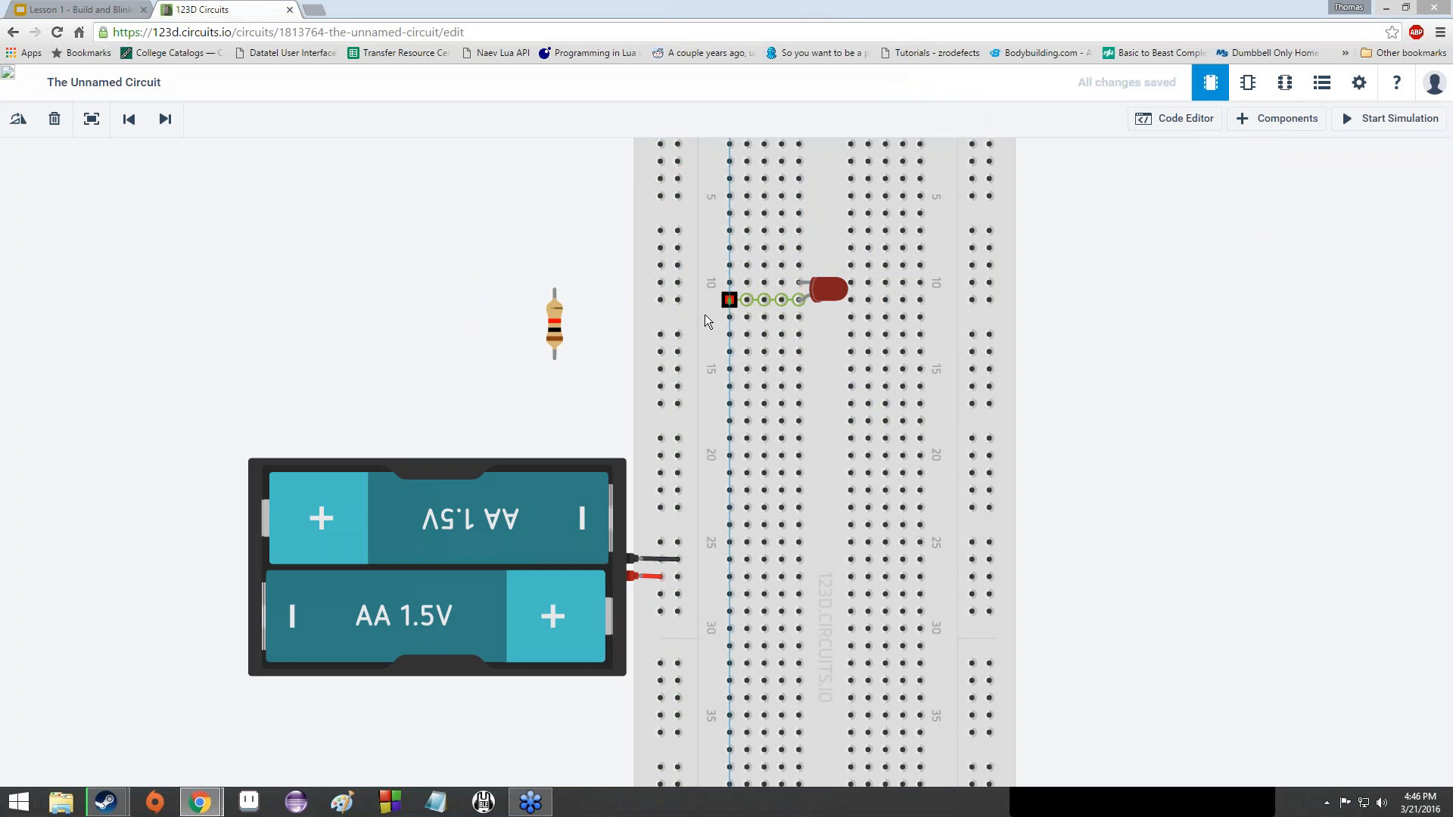
click(662, 300)
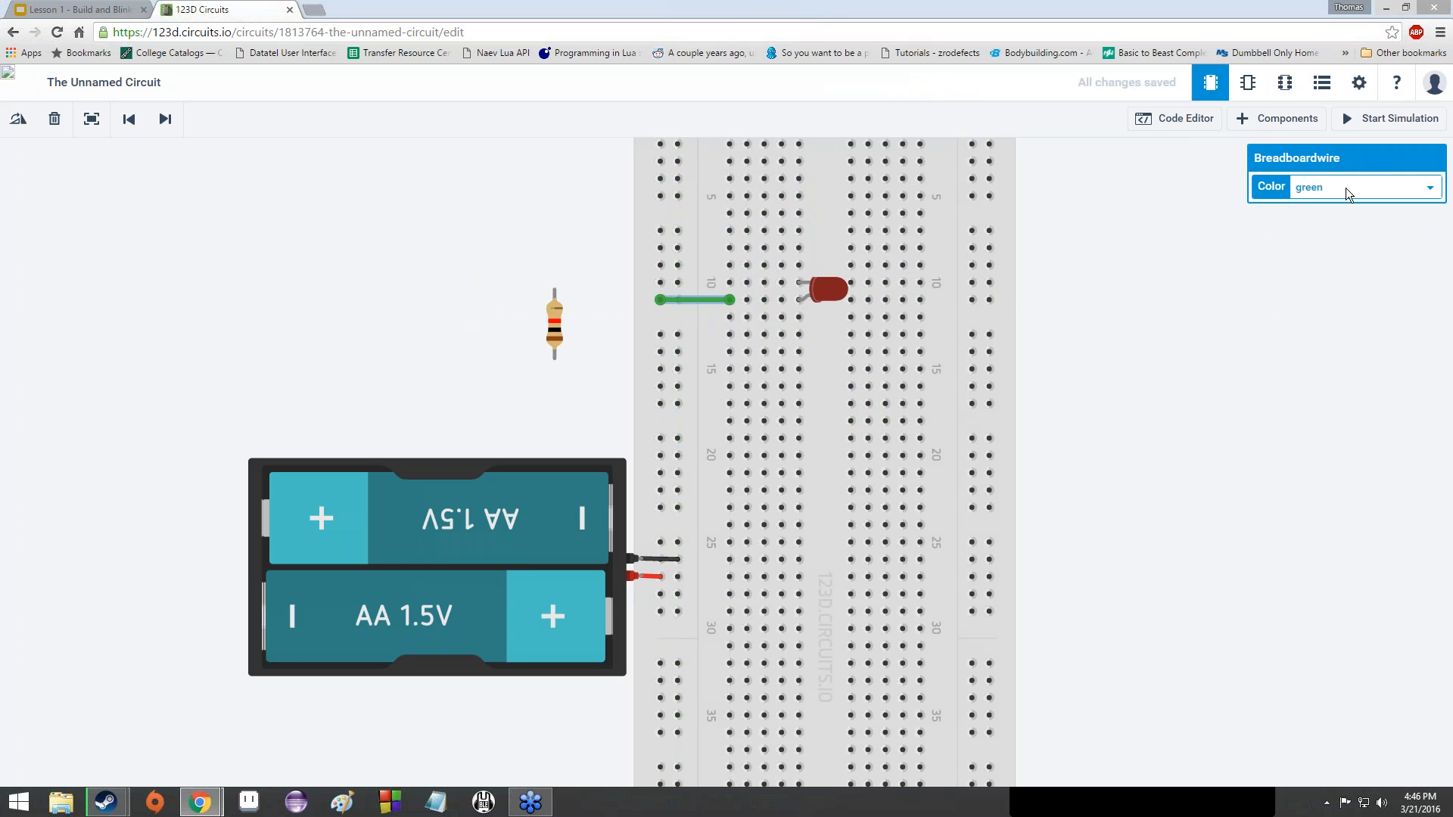
click(1346, 188)
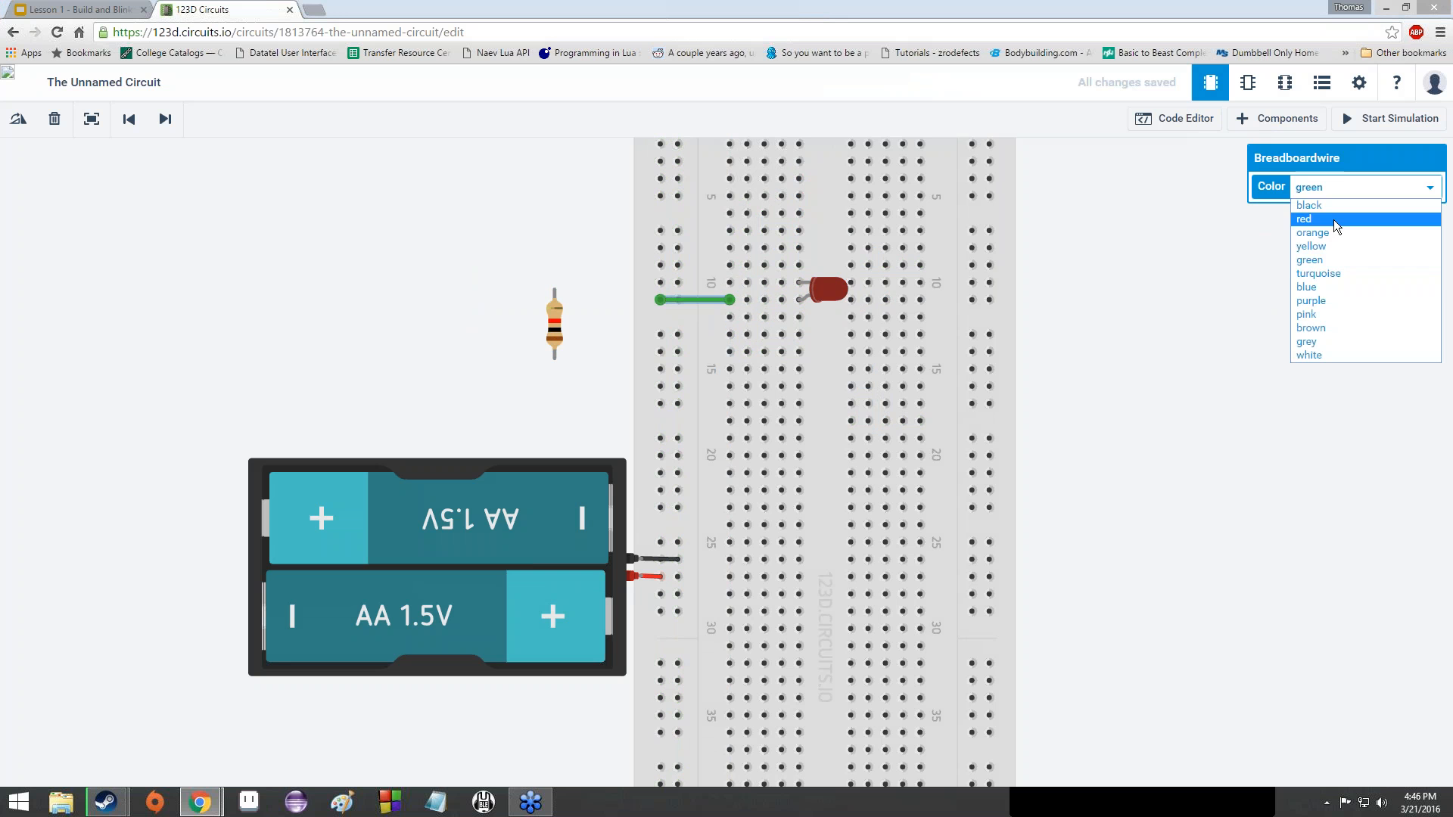
click(1333, 219)
click(557, 253)
click(552, 333)
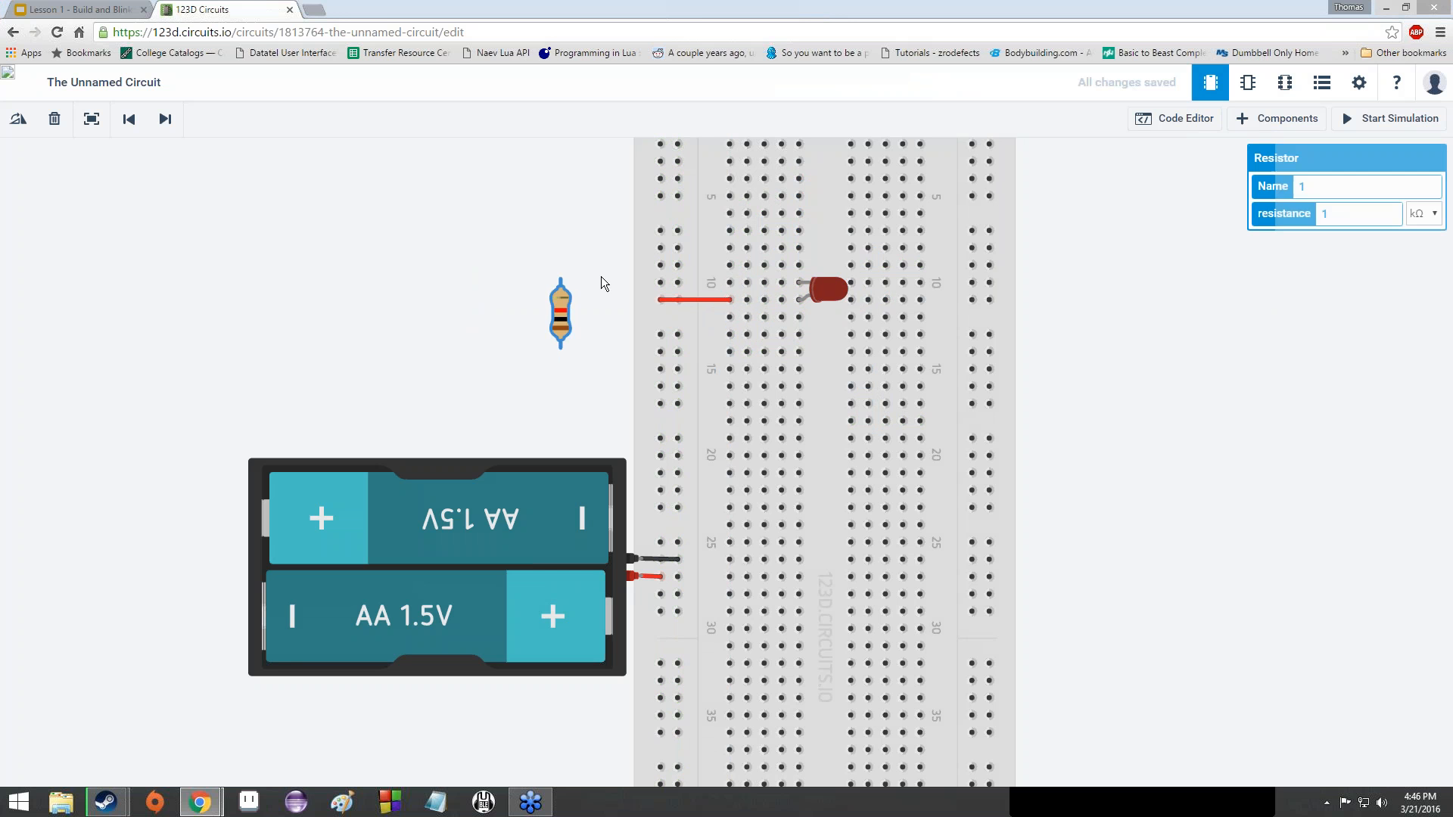
drag(601, 275, 697, 281)
- Turn the 1 kΩ resistor horizontal and seat it in the row above the red wire, left of the LED
key(r)
key(r)
key(r)
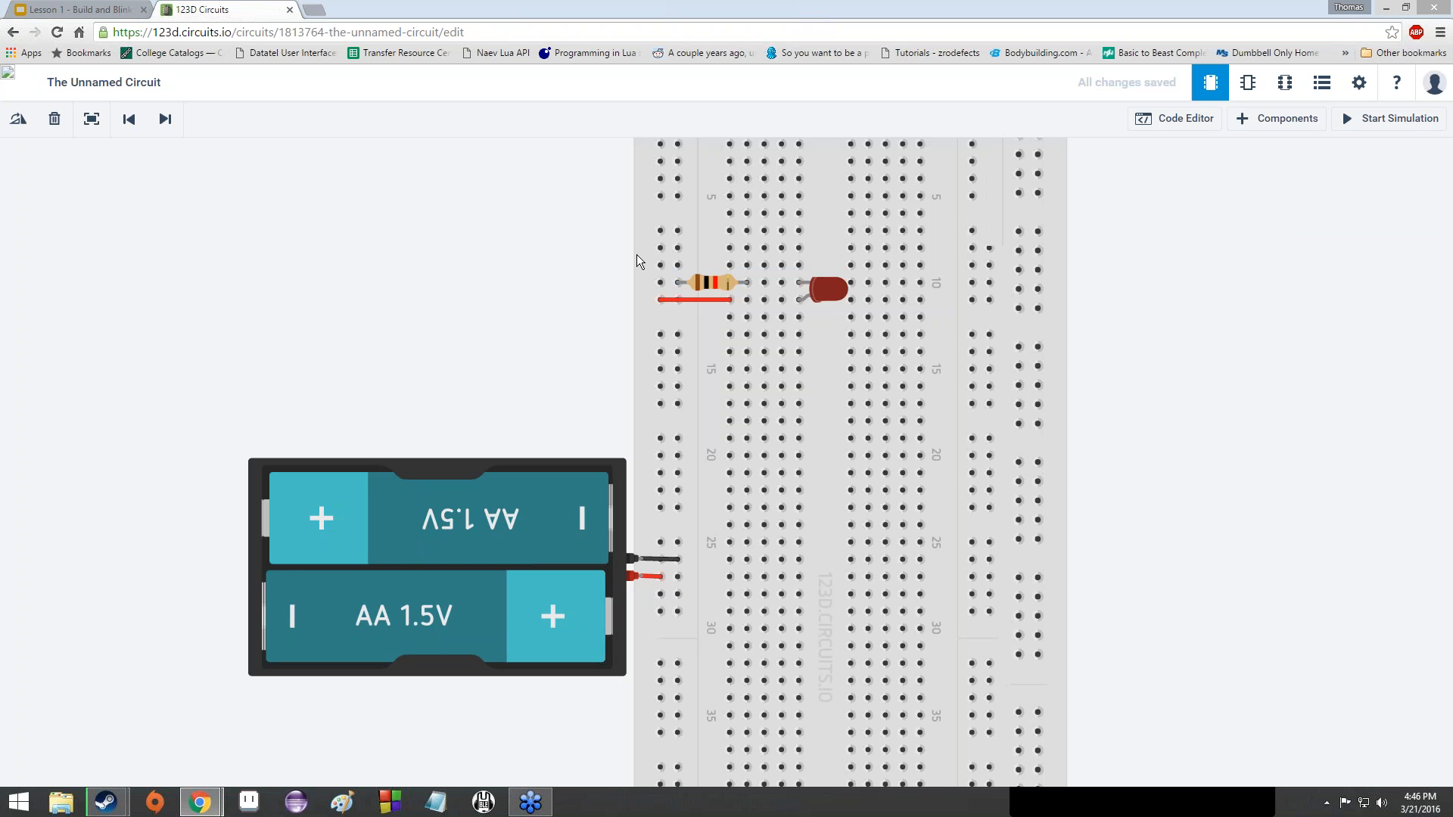
scroll(643, 257, up, 5)
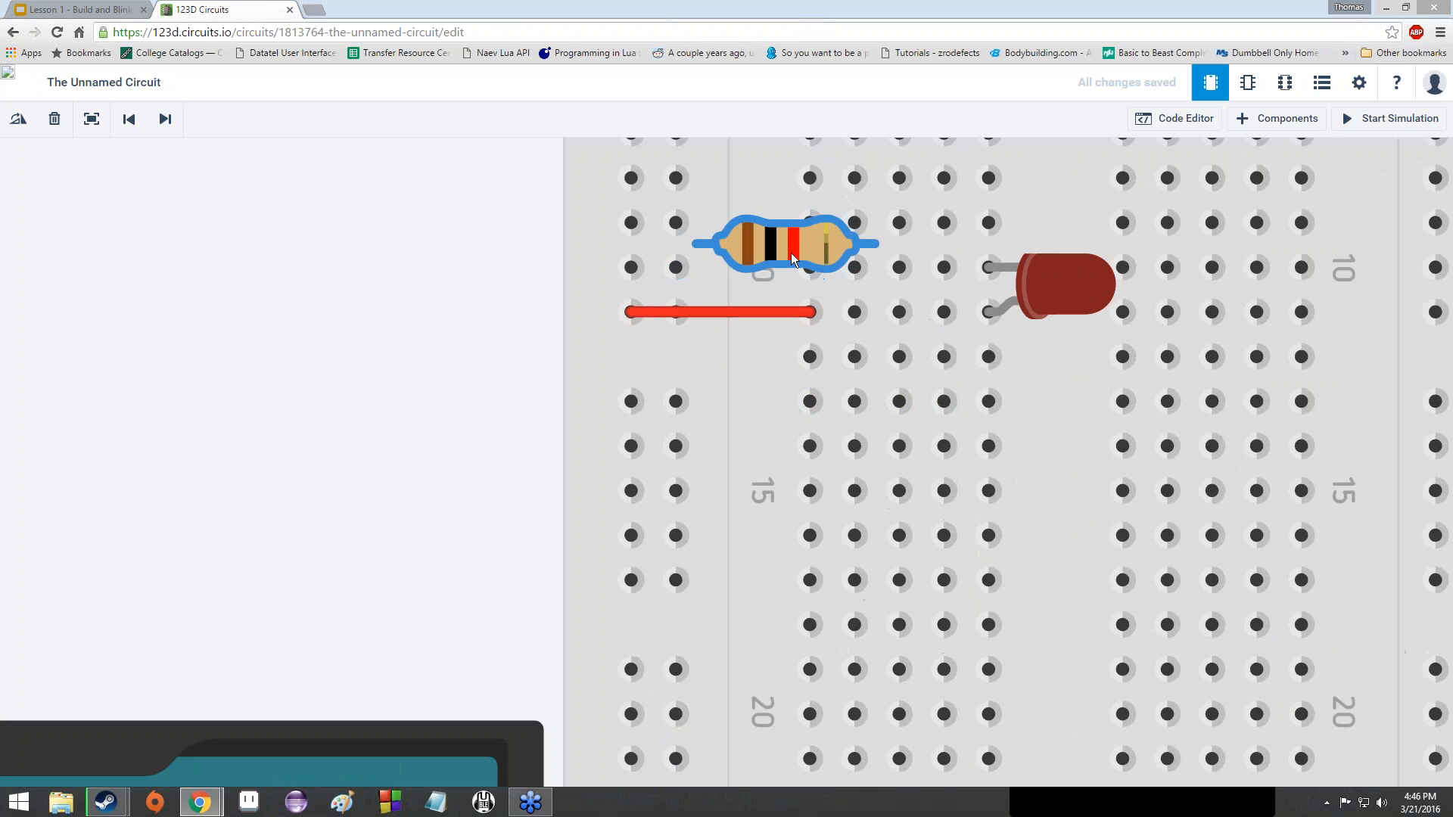
key(r)
key(r)
key(r)
key(r)
key(r)
key(r)
key(r)
key(r)
key(r)
key(r)
key(r)
key(r)
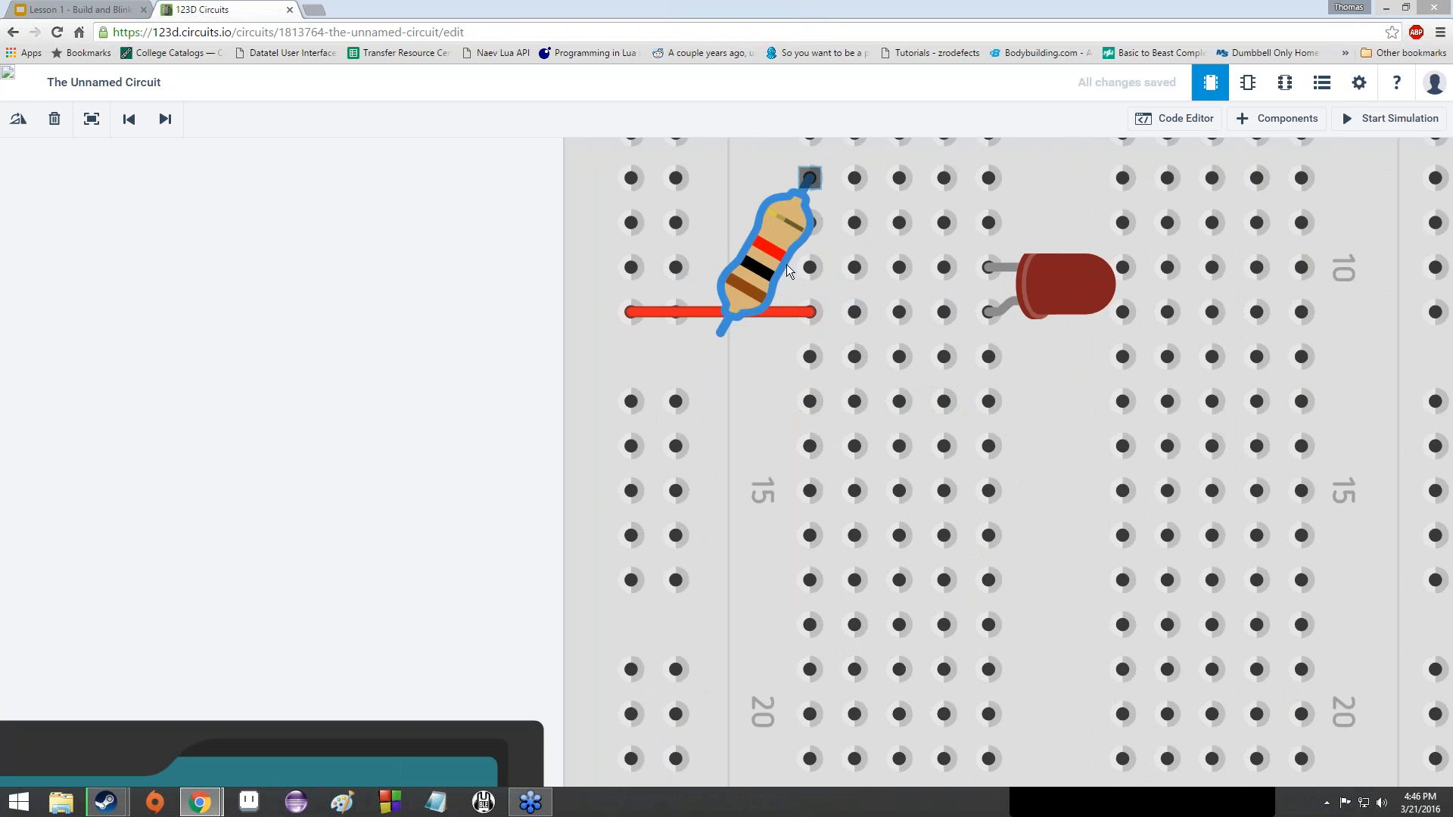
click(395, 275)
scroll(598, 298, down, 1)
scroll(598, 298, down, 1)
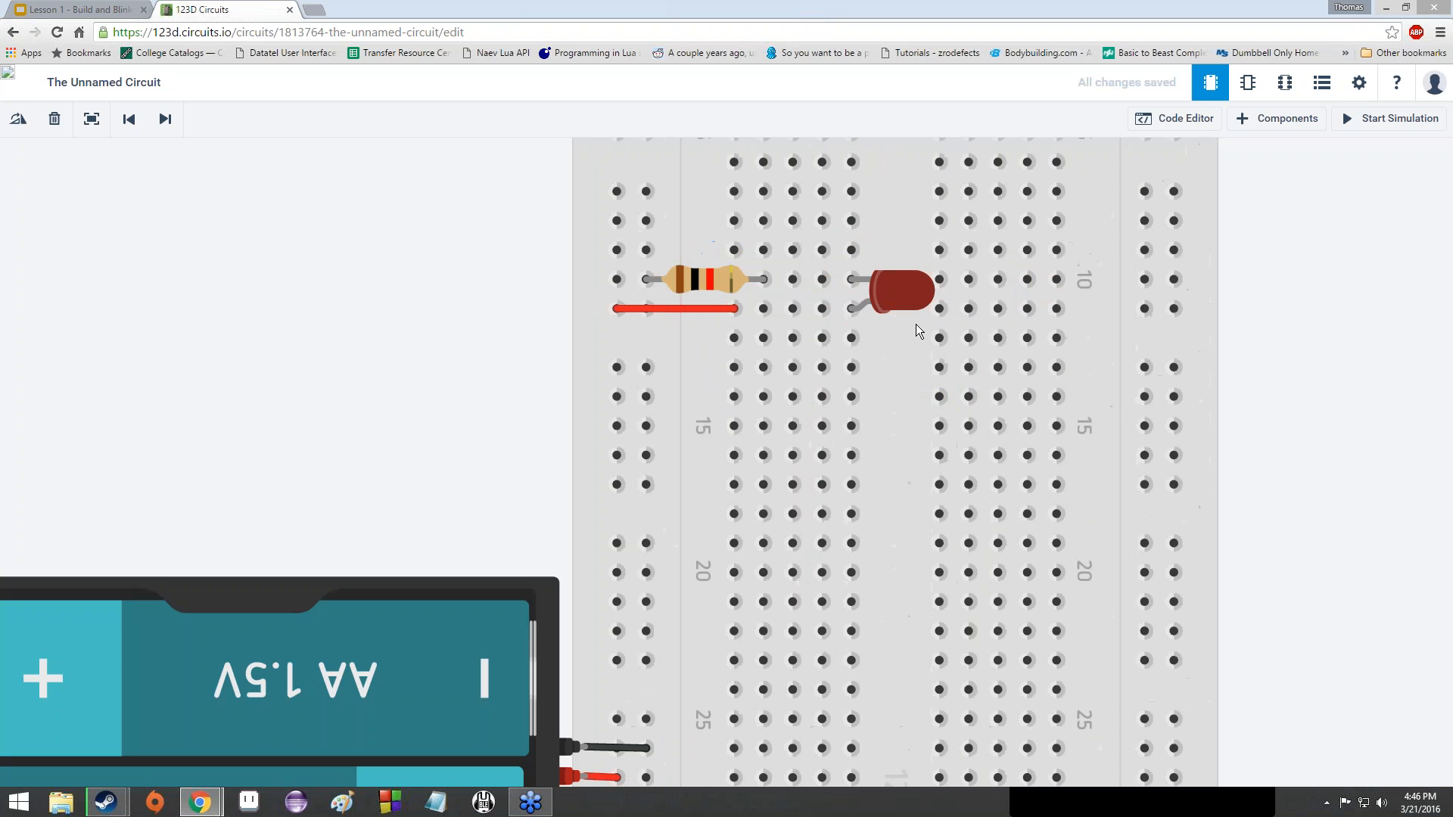
click(687, 281)
key(r)
key(r)
key(r)
key(r)
key(r)
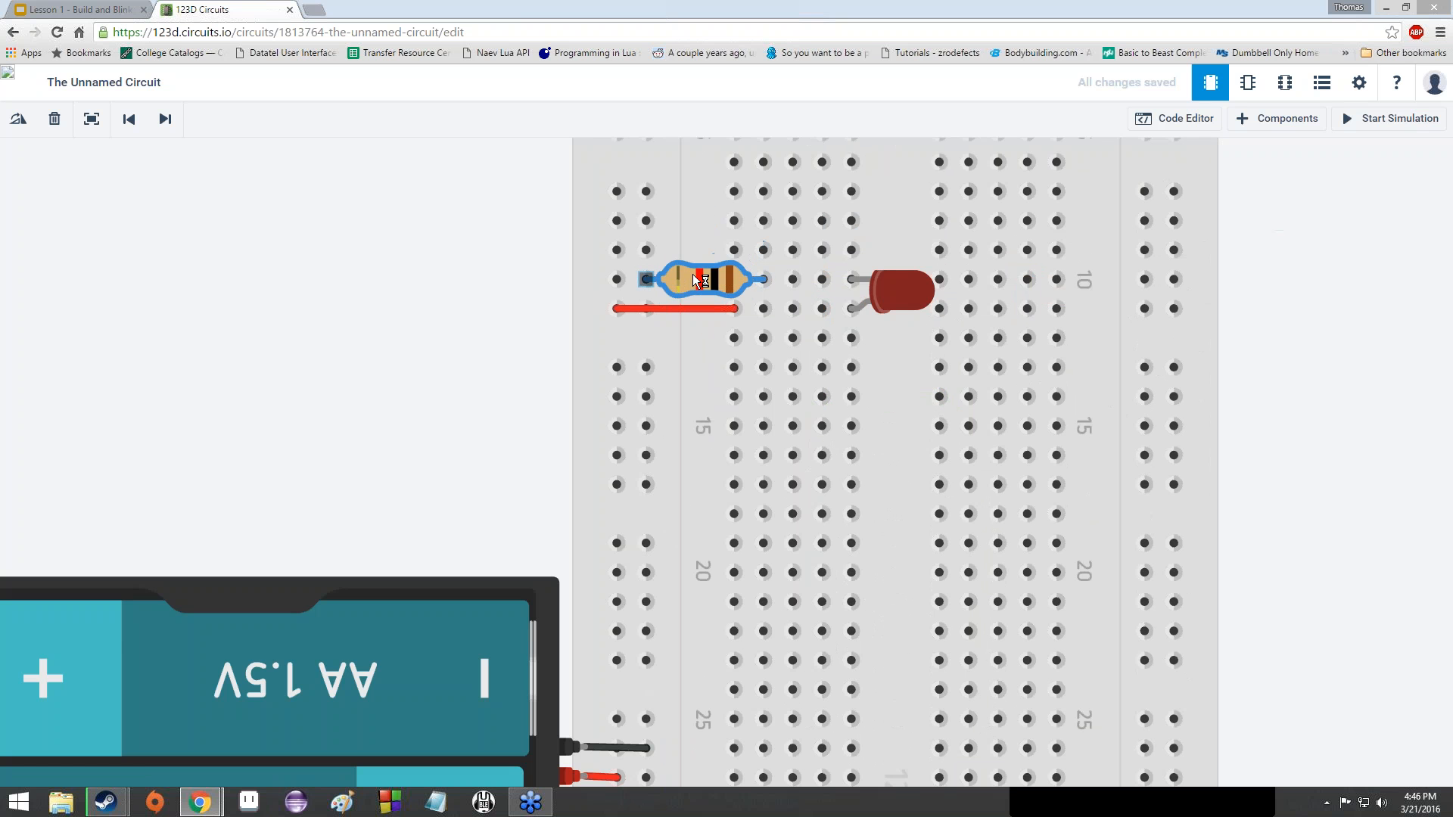
key(r)
click(465, 309)
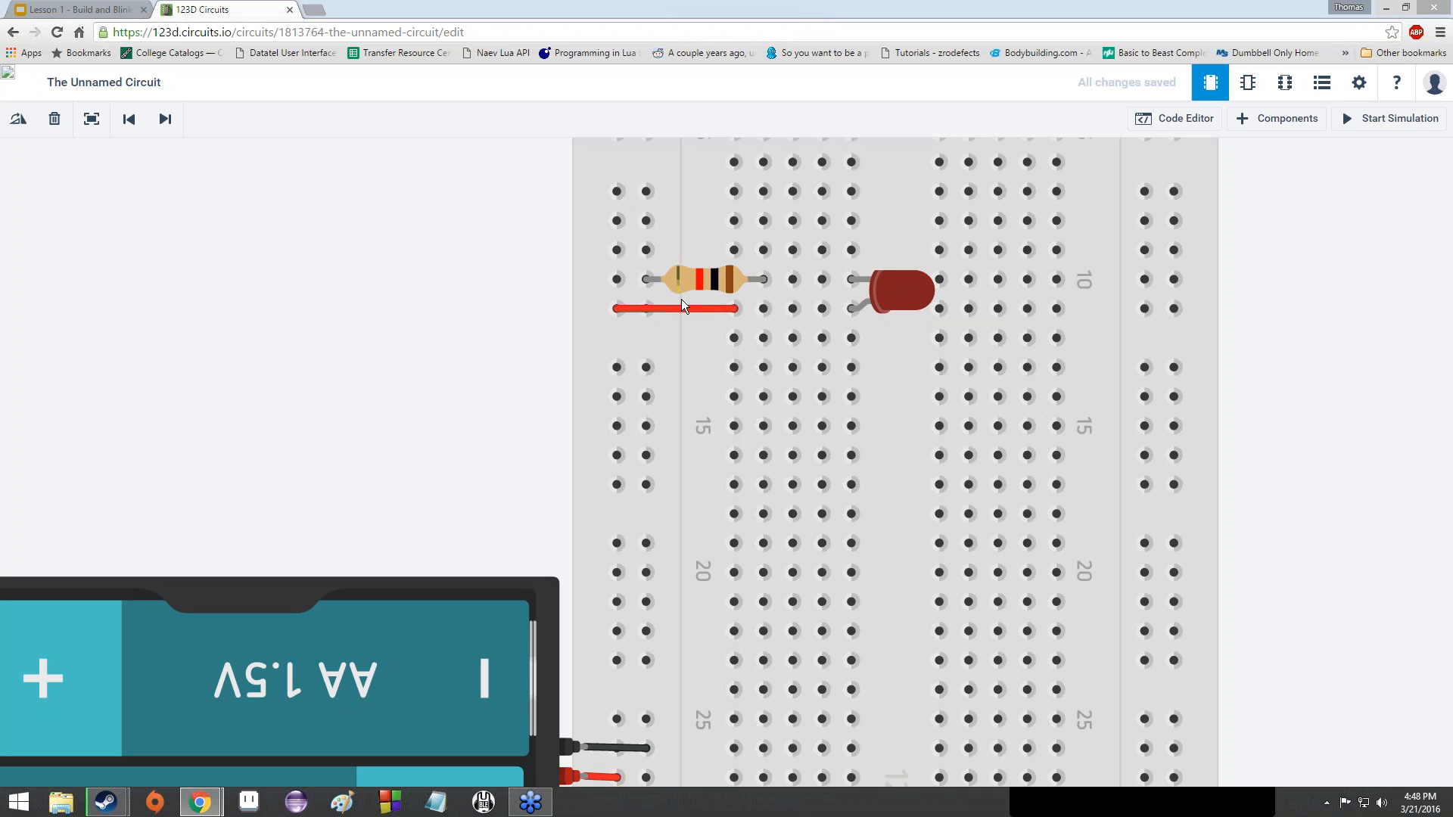
- Check the jumper wire's colour options and keep it red
click(672, 310)
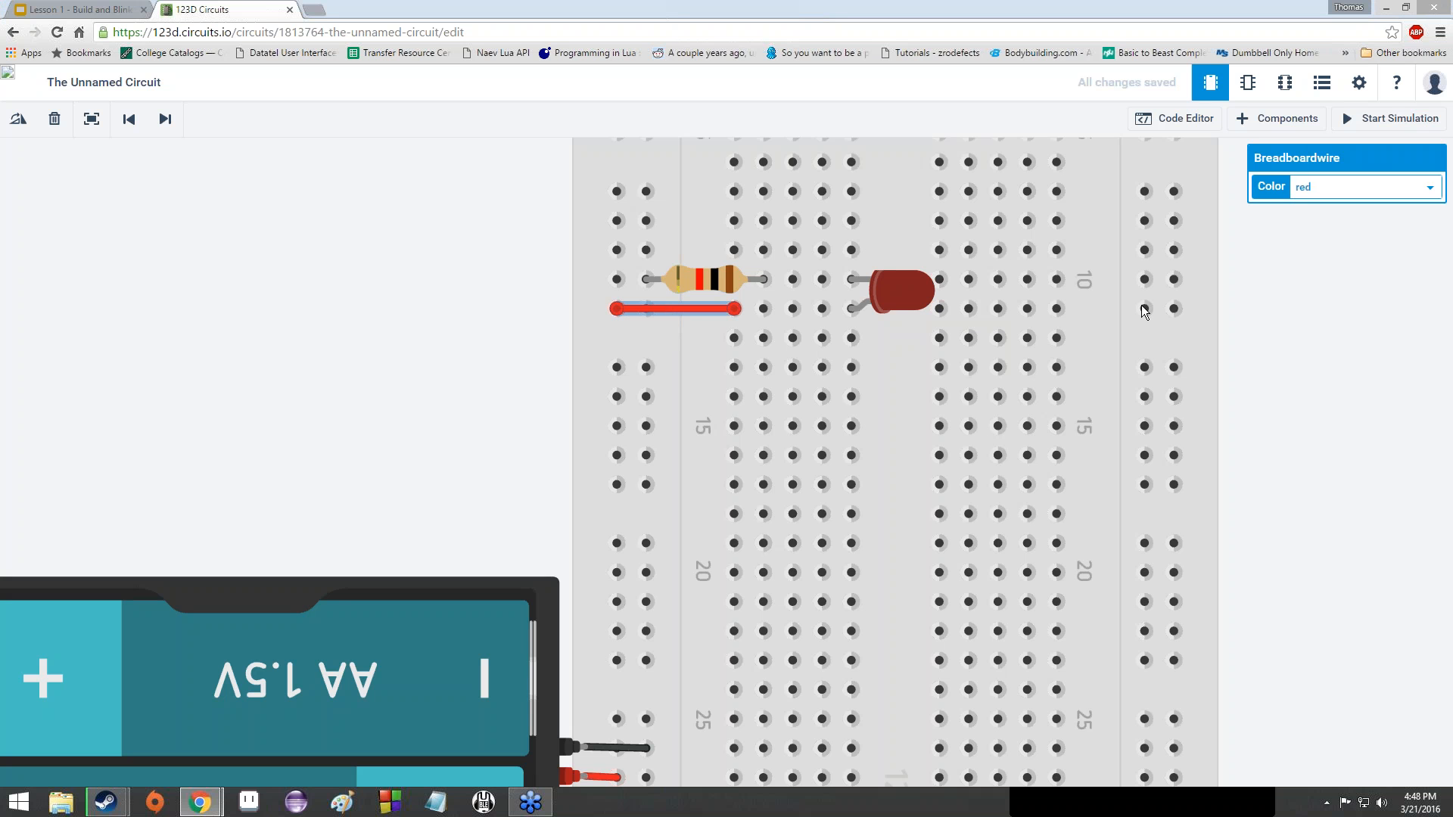
click(1314, 187)
click(1293, 196)
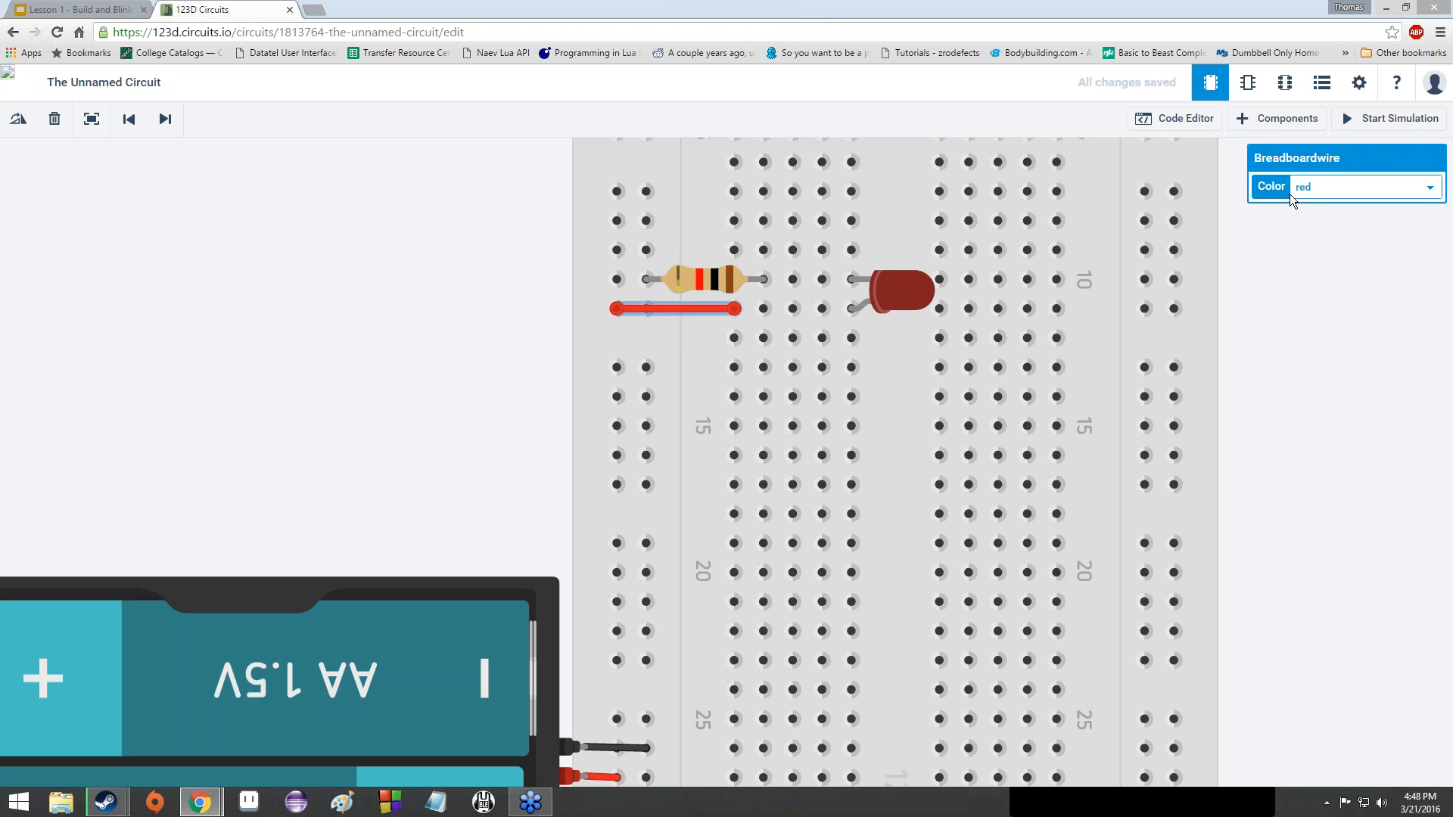
click(457, 301)
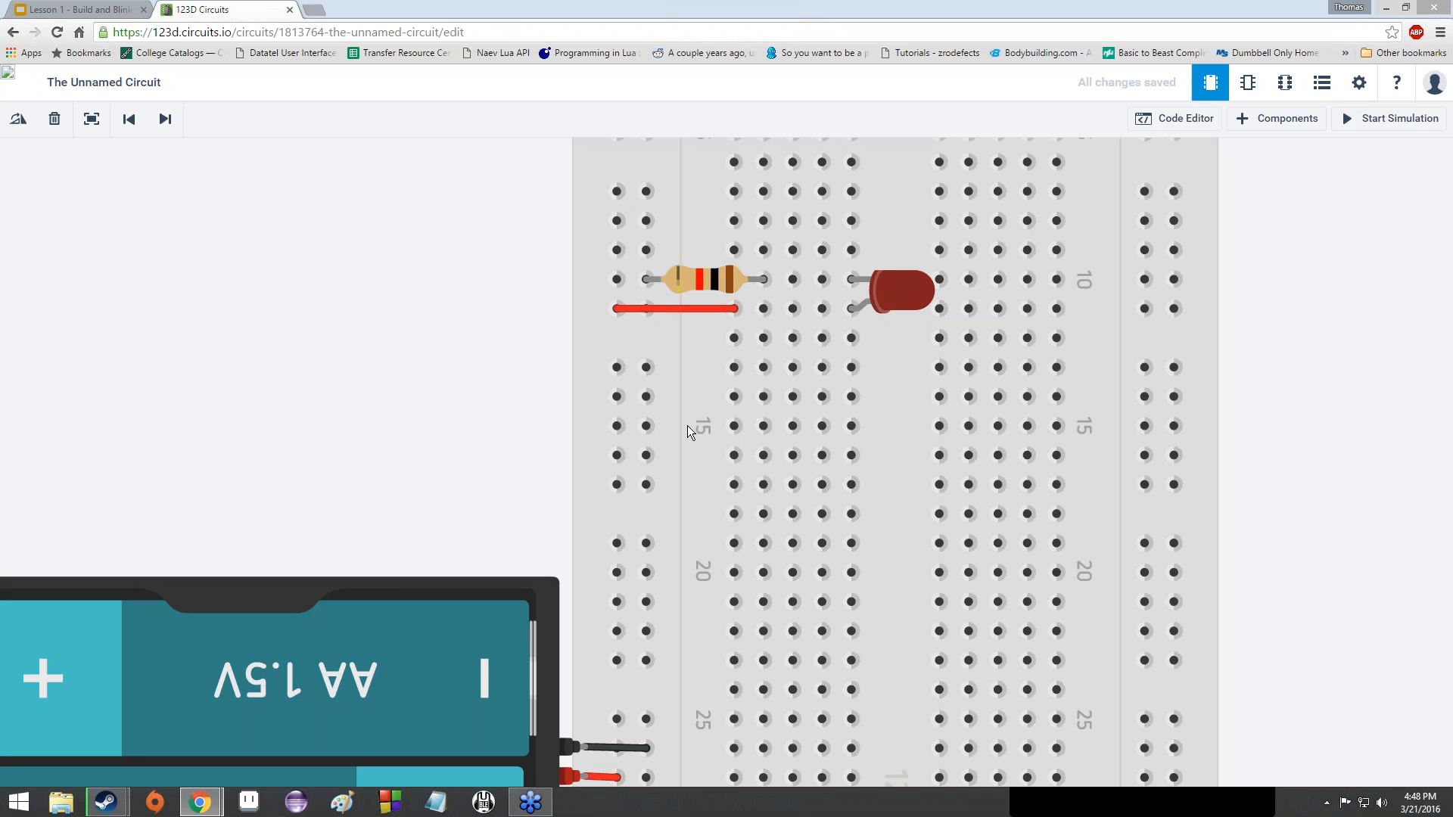
- Zoom in and select the resistor to show its 1 kΩ resistance
scroll(724, 303, up, 5)
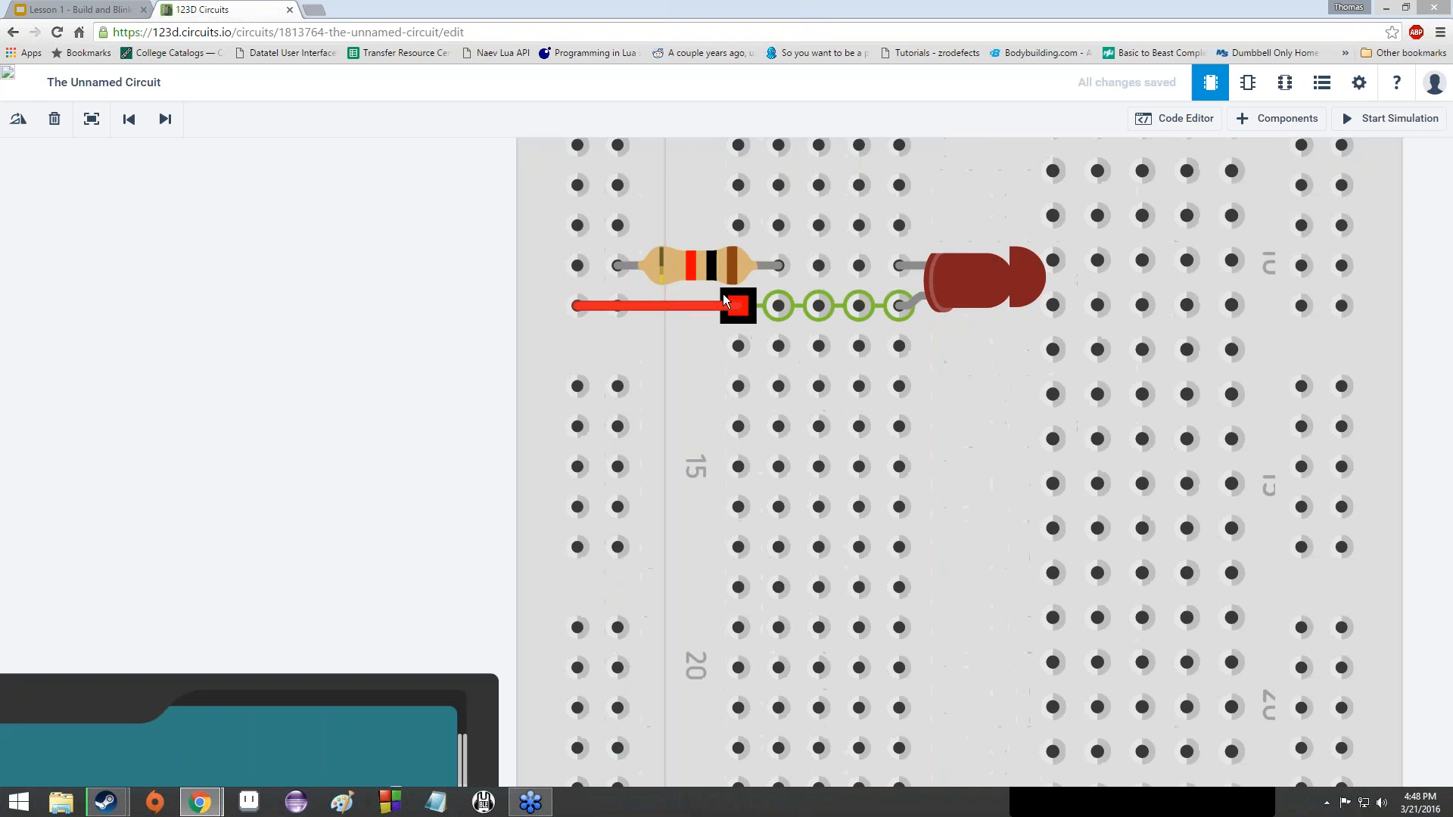
click(734, 248)
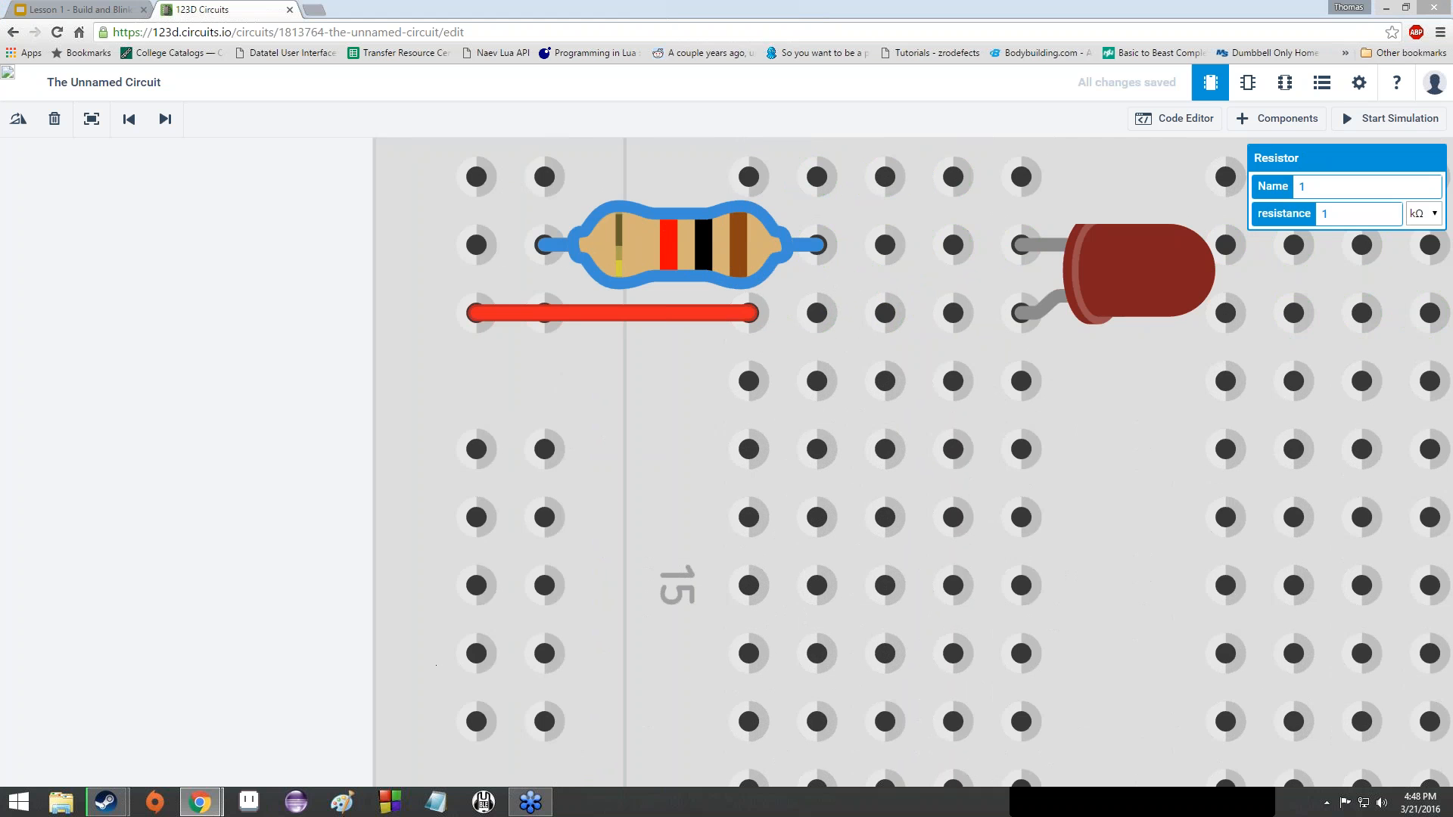
click(348, 810)
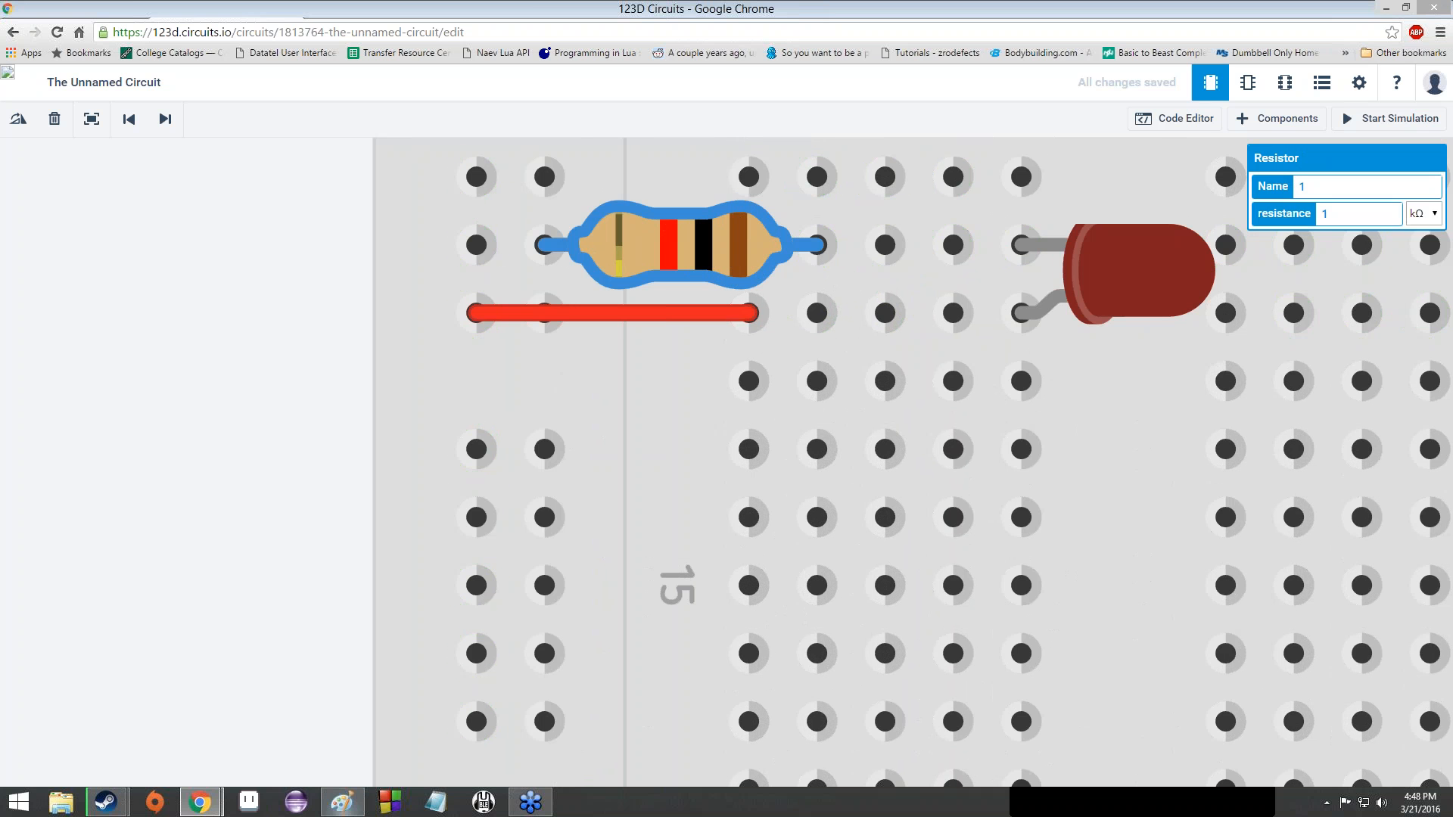
- Handwrite '1st = SD' with 'Br = 1' beneath it in Paint
mouse_move(289, 326)
mouse_down()
mouse_move(293, 361)
mouse_move(303, 334)
mouse_move(306, 345)
mouse_up()
mouse_move(323, 326)
mouse_down()
mouse_move(330, 351)
mouse_move(391, 374)
mouse_up()
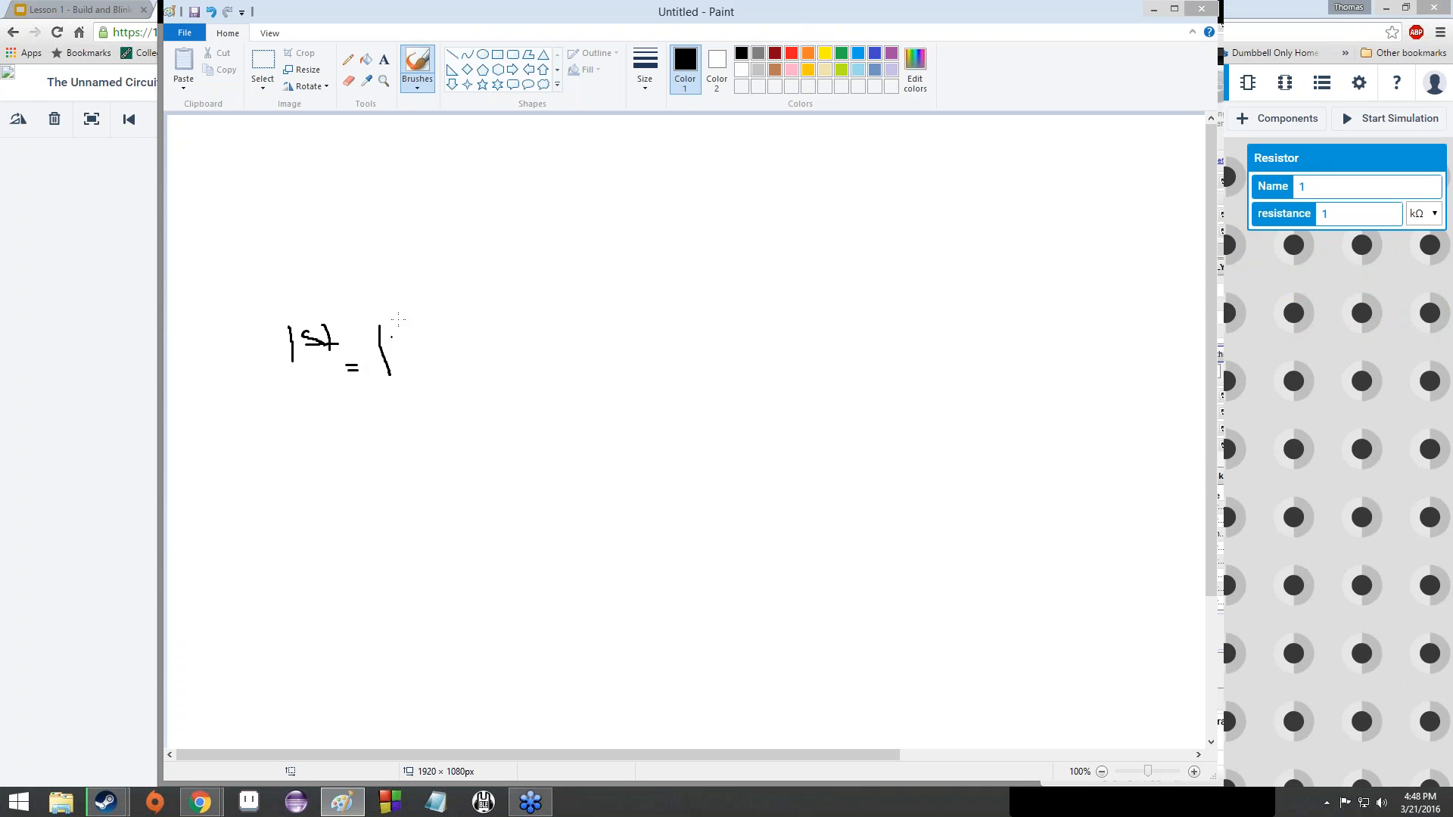
drag(404, 315, 397, 339)
mouse_move(411, 311)
mouse_down()
mouse_move(413, 341)
mouse_move(428, 321)
mouse_move(483, 364)
mouse_move(465, 373)
mouse_move(490, 371)
mouse_up()
mouse_move(478, 342)
mouse_down()
mouse_move(501, 341)
mouse_move(468, 370)
mouse_up()
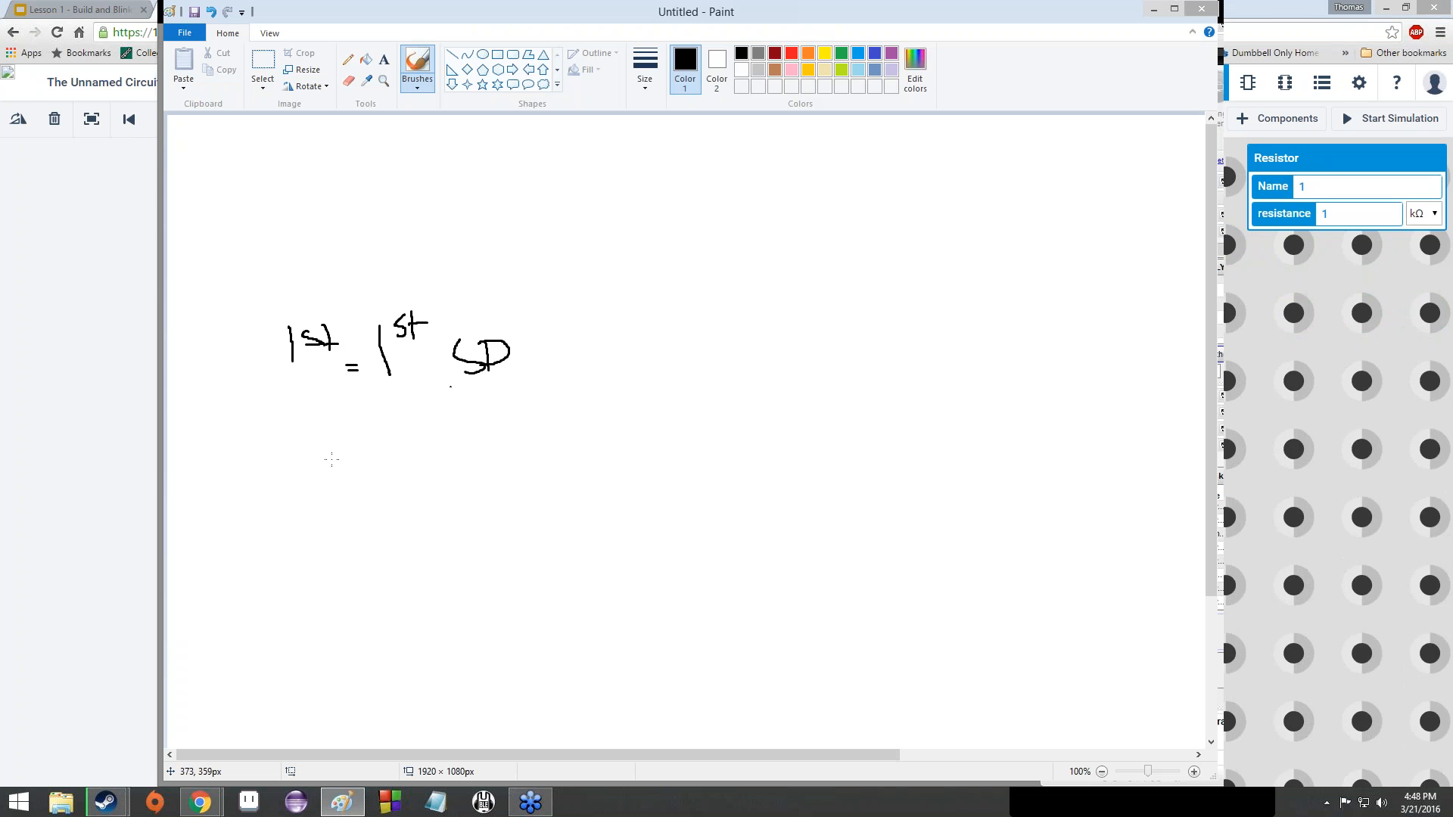
drag(325, 451, 327, 501)
mouse_move(313, 446)
mouse_down()
mouse_move(352, 443)
mouse_move(335, 499)
mouse_up()
mouse_move(373, 479)
mouse_down()
mouse_move(374, 502)
mouse_move(385, 471)
mouse_move(431, 462)
mouse_move(458, 492)
mouse_up()
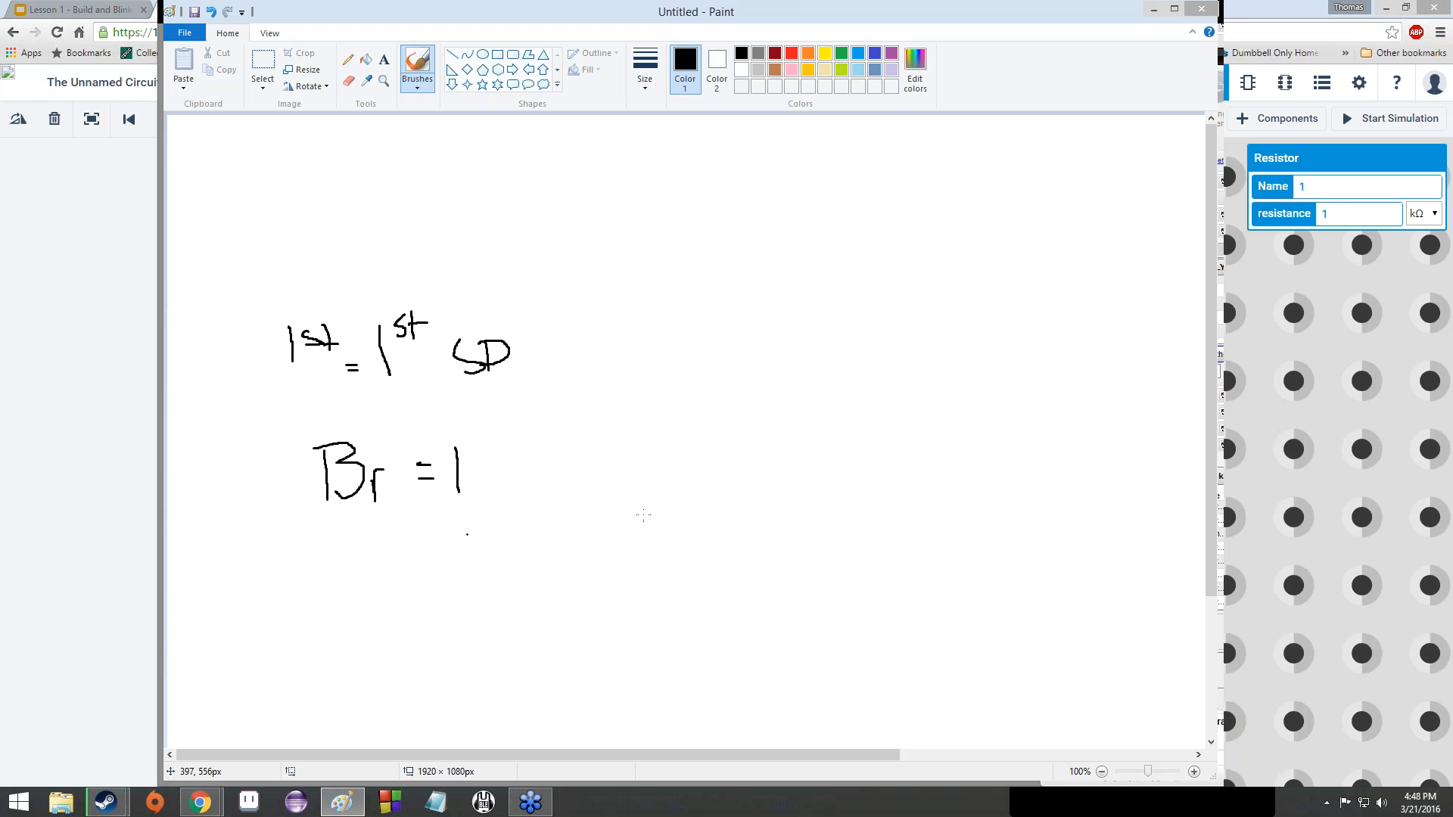
- Write '2nd = SD' to the right with 'Bl = 0' below
mouse_move(619, 328)
mouse_down()
mouse_move(636, 371)
mouse_move(657, 370)
mouse_move(666, 322)
mouse_move(677, 335)
mouse_up()
mouse_move(687, 324)
mouse_down()
mouse_move(701, 341)
mouse_move(732, 337)
mouse_up()
drag(717, 359, 776, 373)
mouse_move(781, 333)
mouse_down()
mouse_move(790, 316)
mouse_move(804, 329)
mouse_up()
mouse_move(816, 293)
mouse_down()
mouse_move(834, 367)
mouse_move(849, 361)
mouse_up()
mouse_move(846, 315)
mouse_down()
mouse_move(864, 349)
mouse_move(848, 372)
mouse_up()
mouse_move(614, 441)
mouse_down()
mouse_move(623, 476)
mouse_move(617, 439)
mouse_move(623, 473)
mouse_move(731, 460)
mouse_move(749, 432)
mouse_up()
mouse_move(416, 601)
mouse_down()
mouse_move(417, 648)
mouse_move(433, 610)
mouse_up()
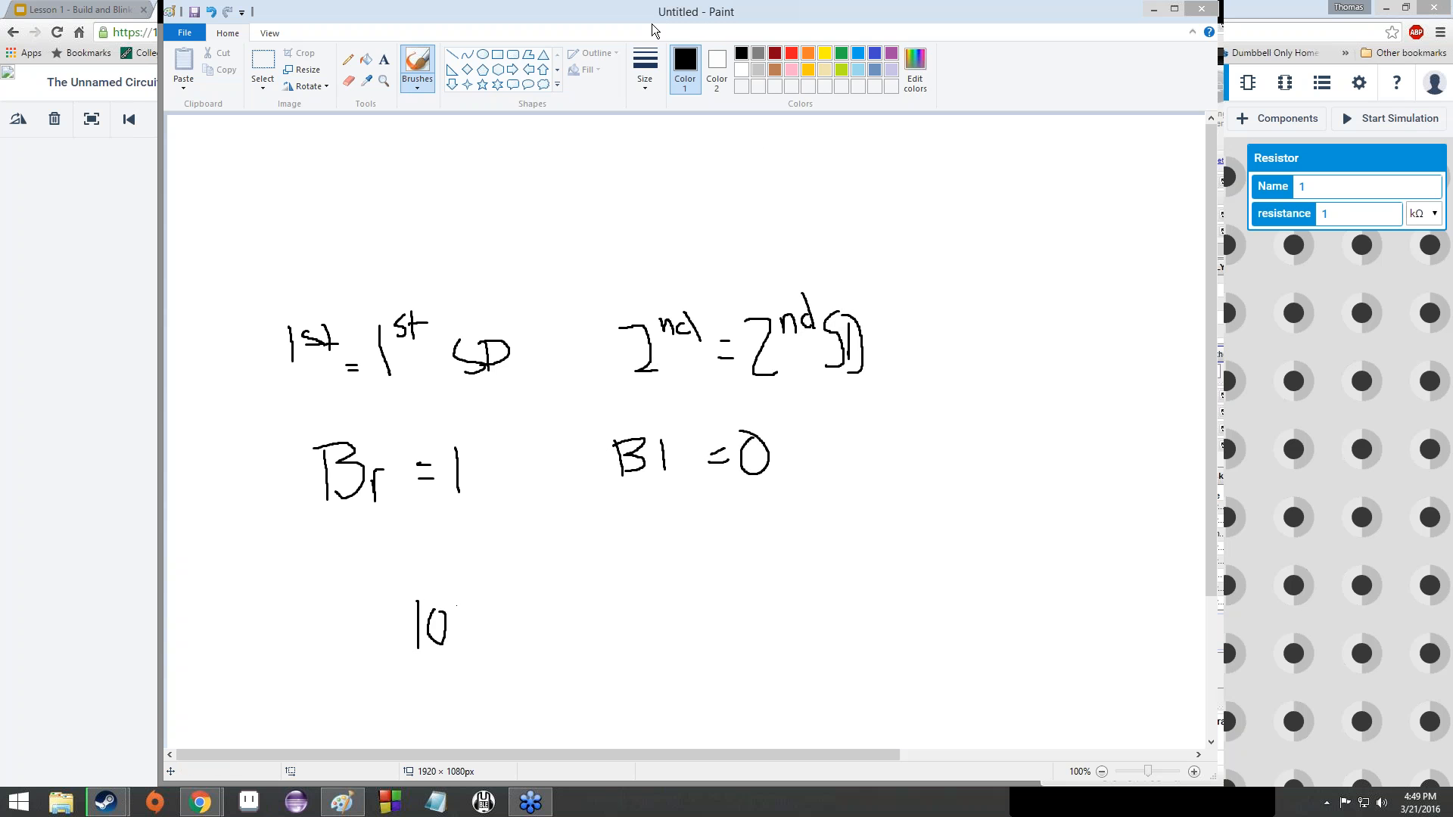
- Write '3rd = 10^x' and 'R = 2', and start '10 x' below
drag(651, 28, 571, 34)
drag(862, 322, 858, 361)
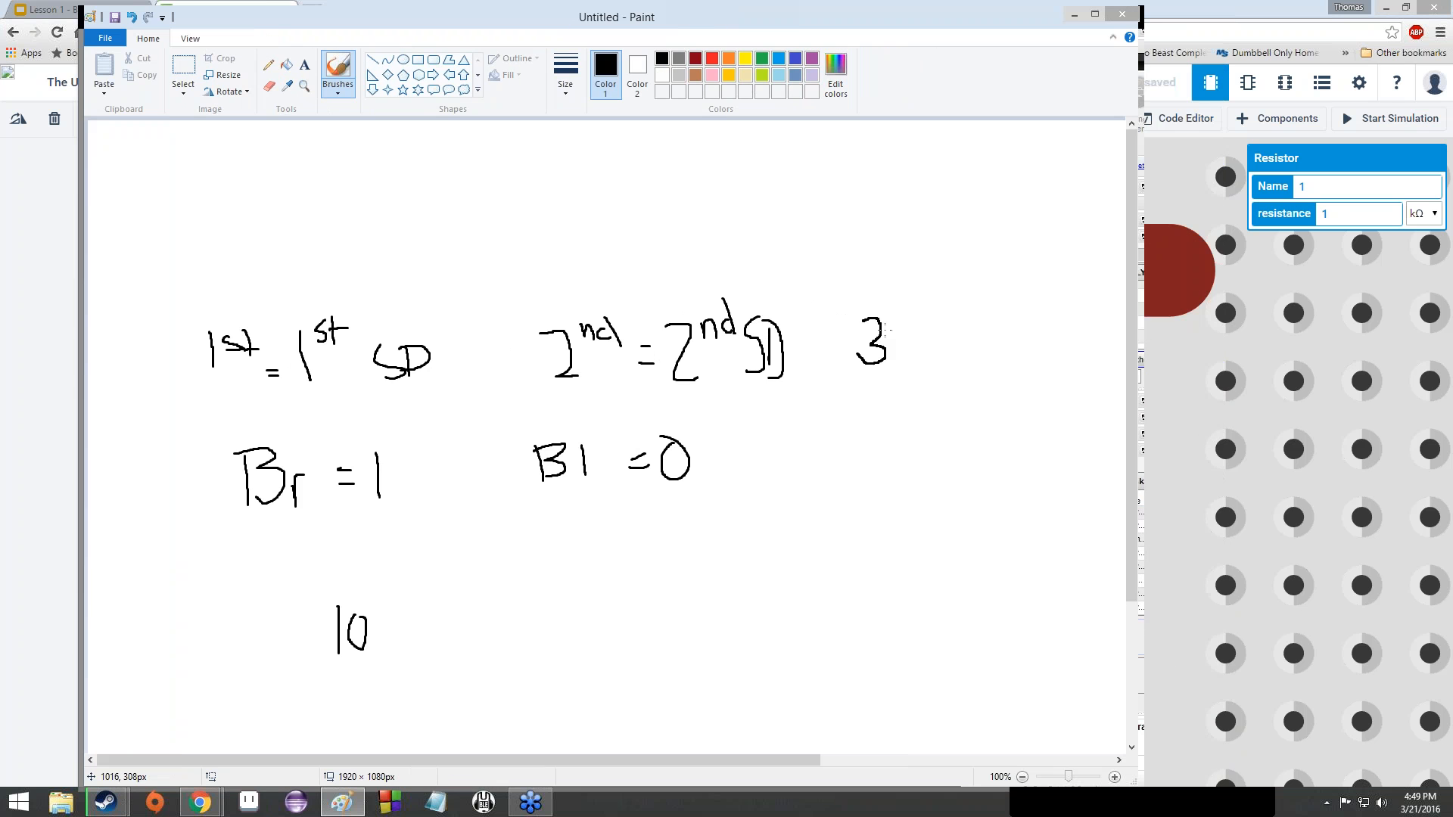
drag(891, 315, 902, 318)
mouse_move(912, 319)
mouse_down()
mouse_move(909, 333)
mouse_move(976, 367)
mouse_move(1004, 318)
mouse_up()
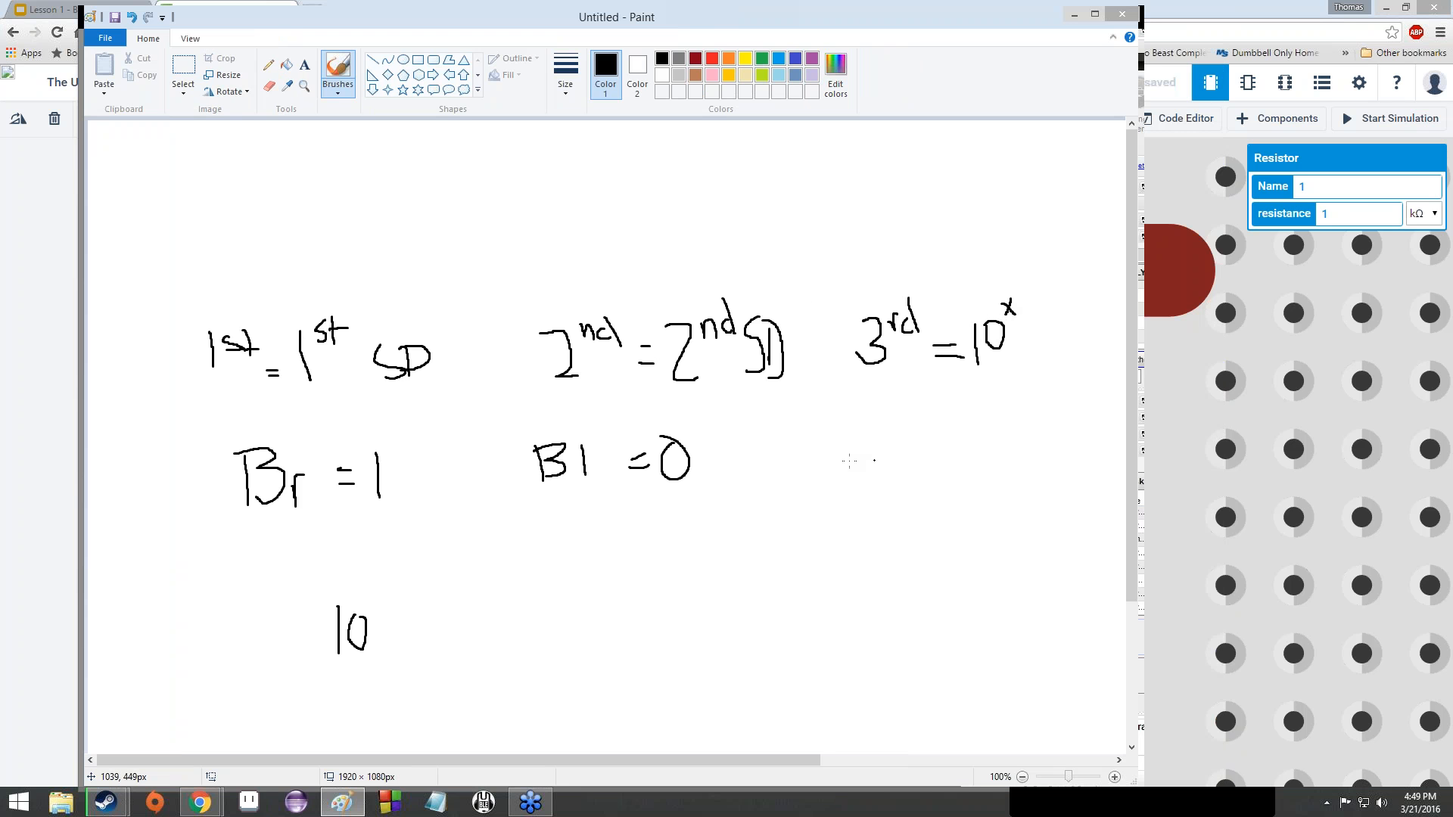
mouse_move(858, 434)
mouse_down()
mouse_move(907, 469)
mouse_move(951, 455)
mouse_up()
mouse_move(963, 433)
mouse_down()
mouse_move(966, 467)
mouse_move(999, 469)
mouse_up()
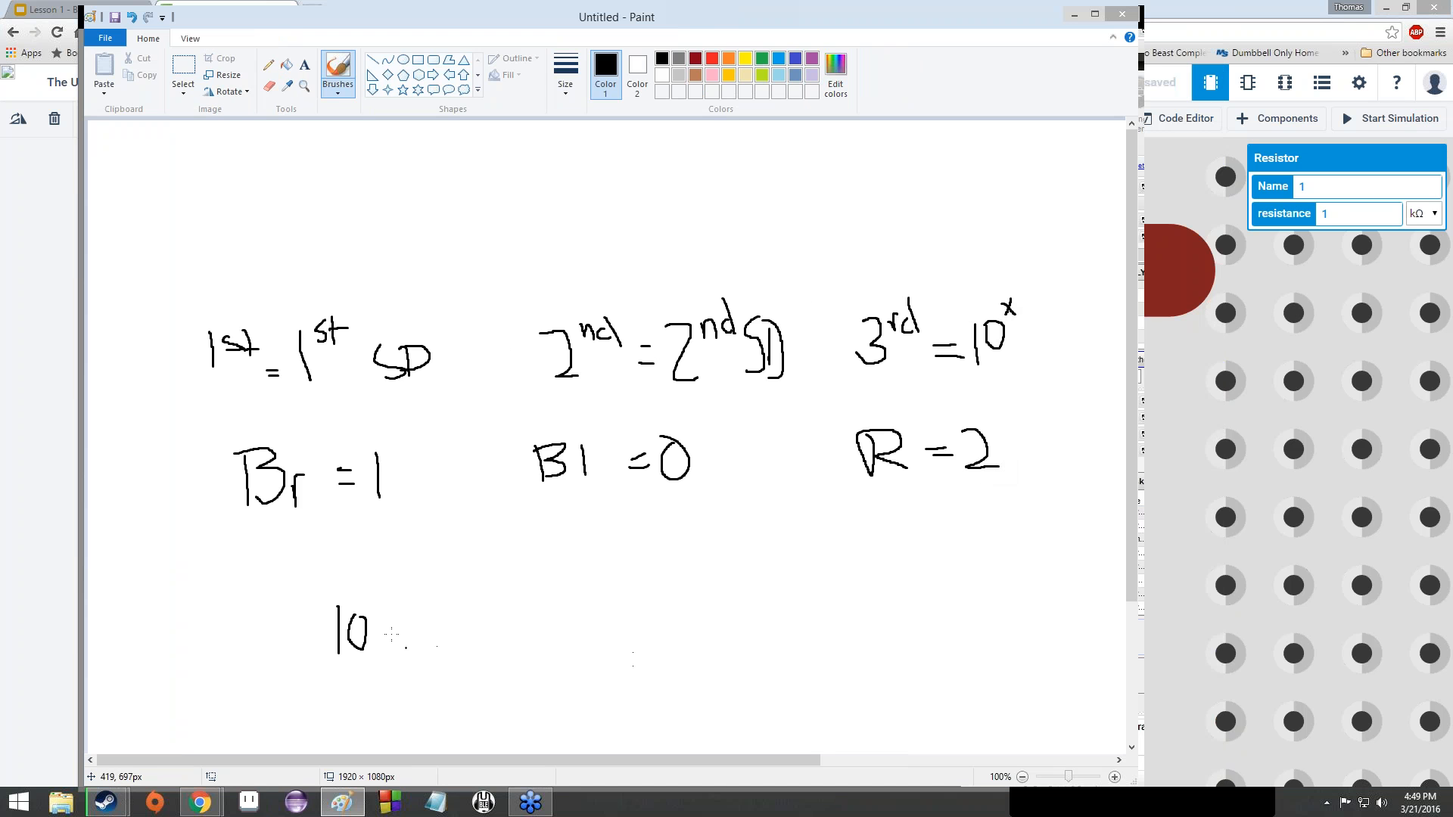
mouse_move(389, 620)
mouse_down()
mouse_move(417, 648)
mouse_move(399, 650)
mouse_up()
- Work out 10 × 10² = 10 × 100 = 1000 in the notes, then move Paint aside
mouse_move(437, 601)
mouse_down()
mouse_move(444, 649)
mouse_move(492, 588)
mouse_move(489, 604)
mouse_up()
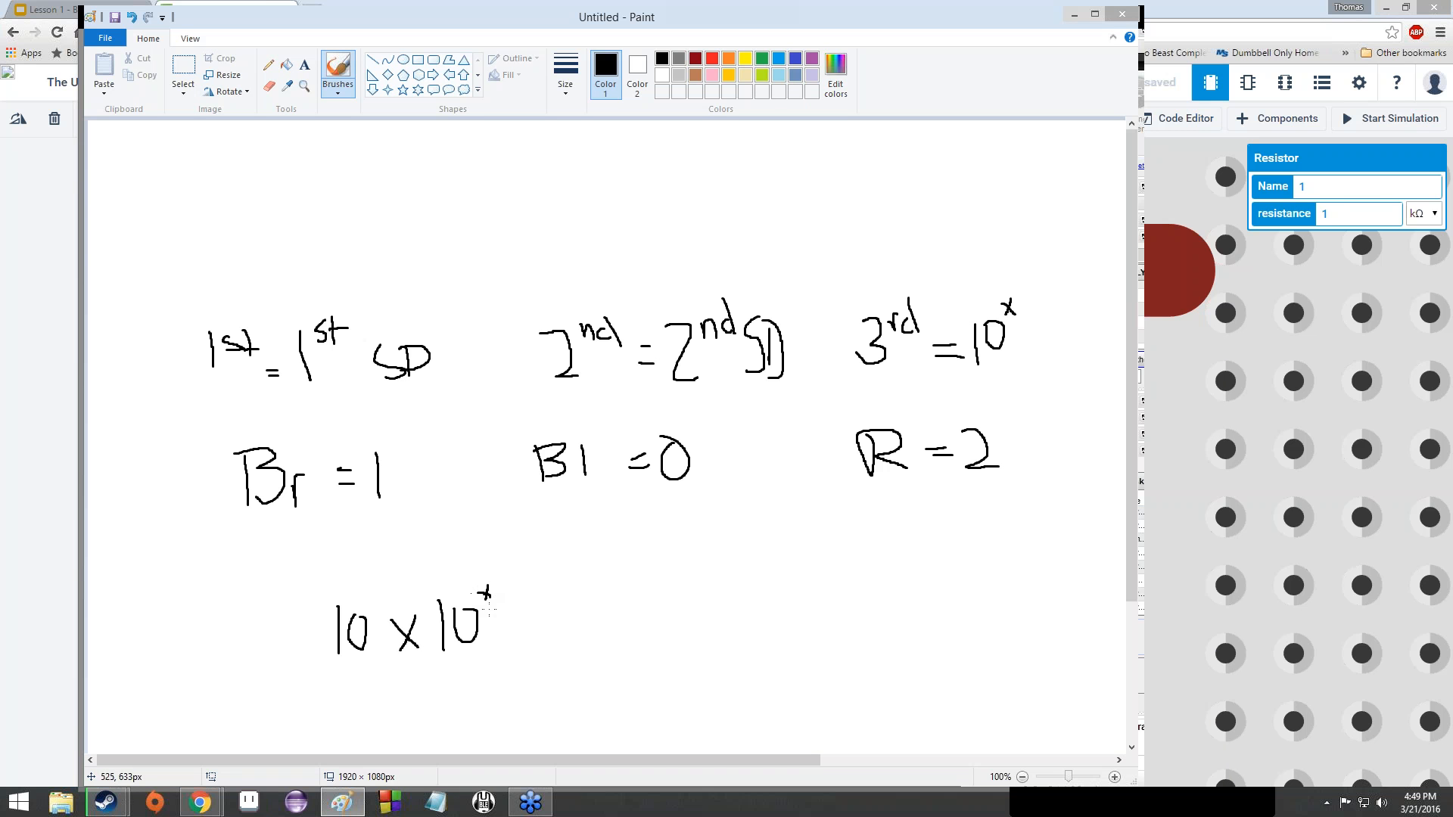
mouse_move(982, 488)
mouse_down()
mouse_move(594, 526)
mouse_move(521, 579)
mouse_move(572, 622)
mouse_move(555, 641)
mouse_up()
mouse_move(601, 596)
mouse_down()
mouse_move(602, 642)
mouse_move(657, 625)
mouse_move(637, 633)
mouse_move(666, 638)
mouse_move(709, 595)
mouse_up()
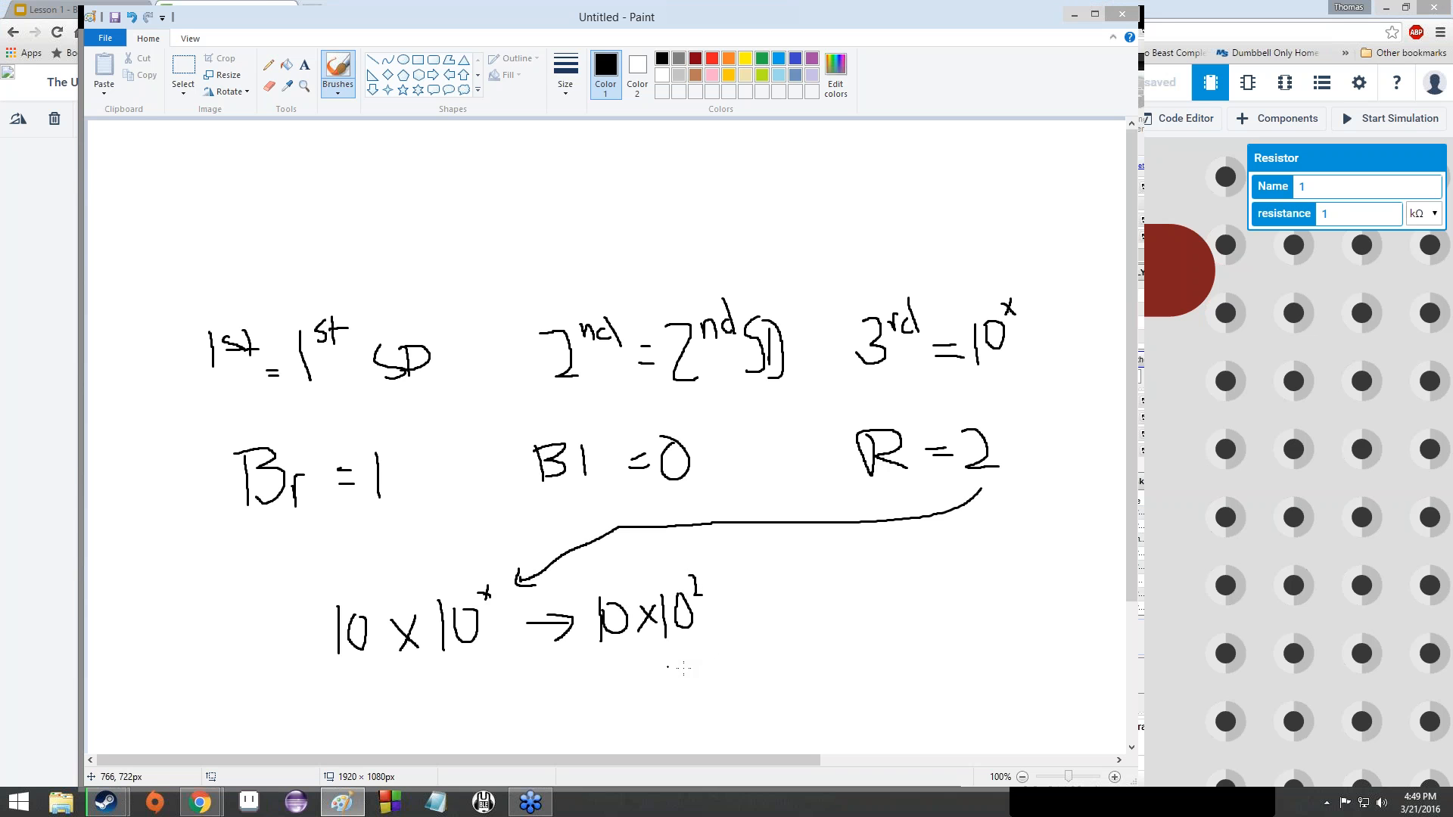
mouse_move(689, 673)
mouse_down()
mouse_move(686, 708)
mouse_move(756, 671)
mouse_move(774, 693)
mouse_move(835, 653)
mouse_move(856, 612)
mouse_move(909, 645)
mouse_move(944, 619)
mouse_up()
mouse_move(958, 616)
mouse_down()
mouse_move(959, 634)
mouse_move(1003, 599)
mouse_up()
mouse_move(933, 683)
mouse_down()
mouse_move(977, 694)
mouse_move(993, 663)
mouse_move(1042, 663)
mouse_up()
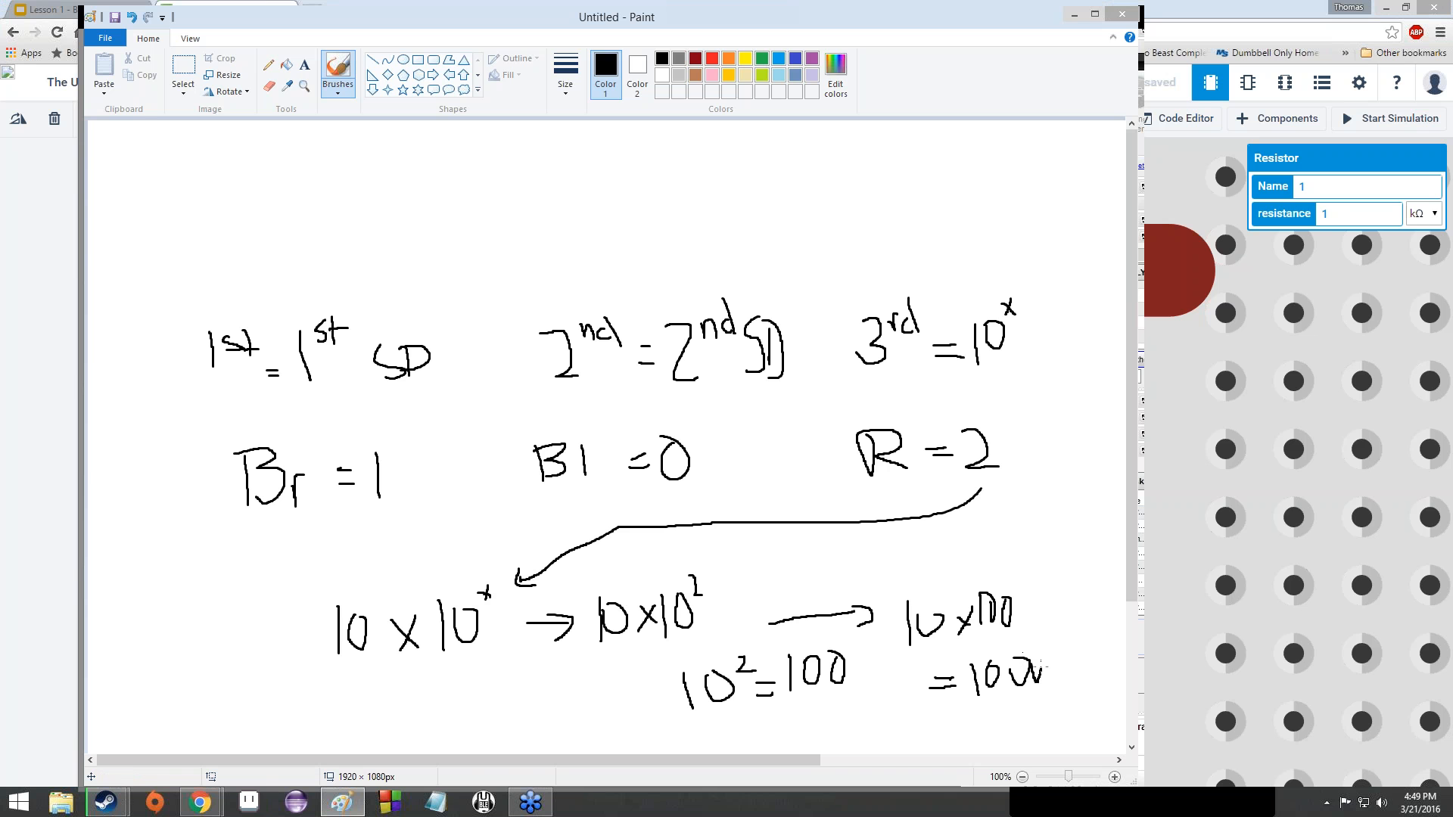
drag(663, 15, 769, 760)
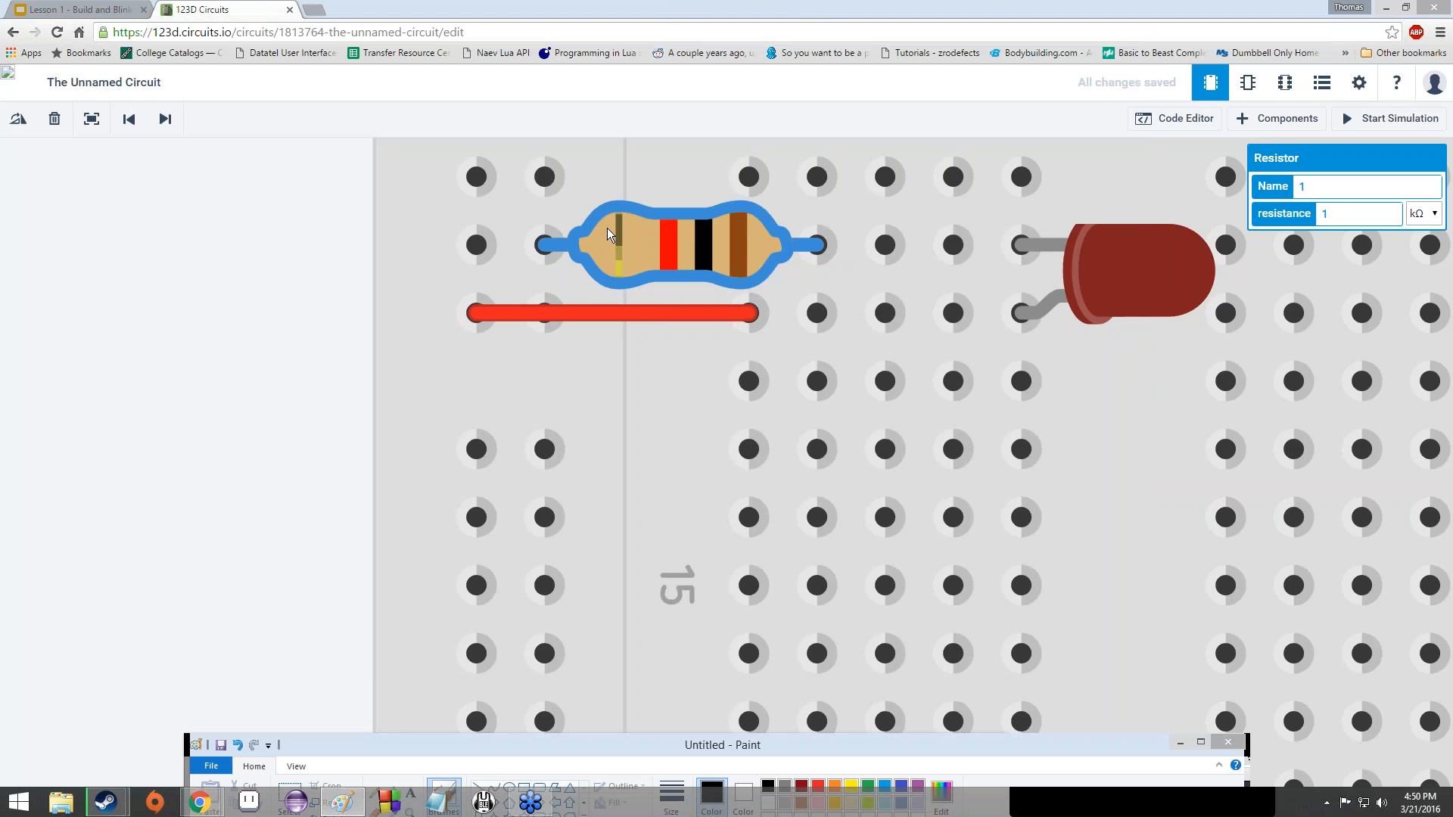
- Change the resistor from 1 kΩ to 100 Ω, giving brown-black-brown bands
click(1344, 219)
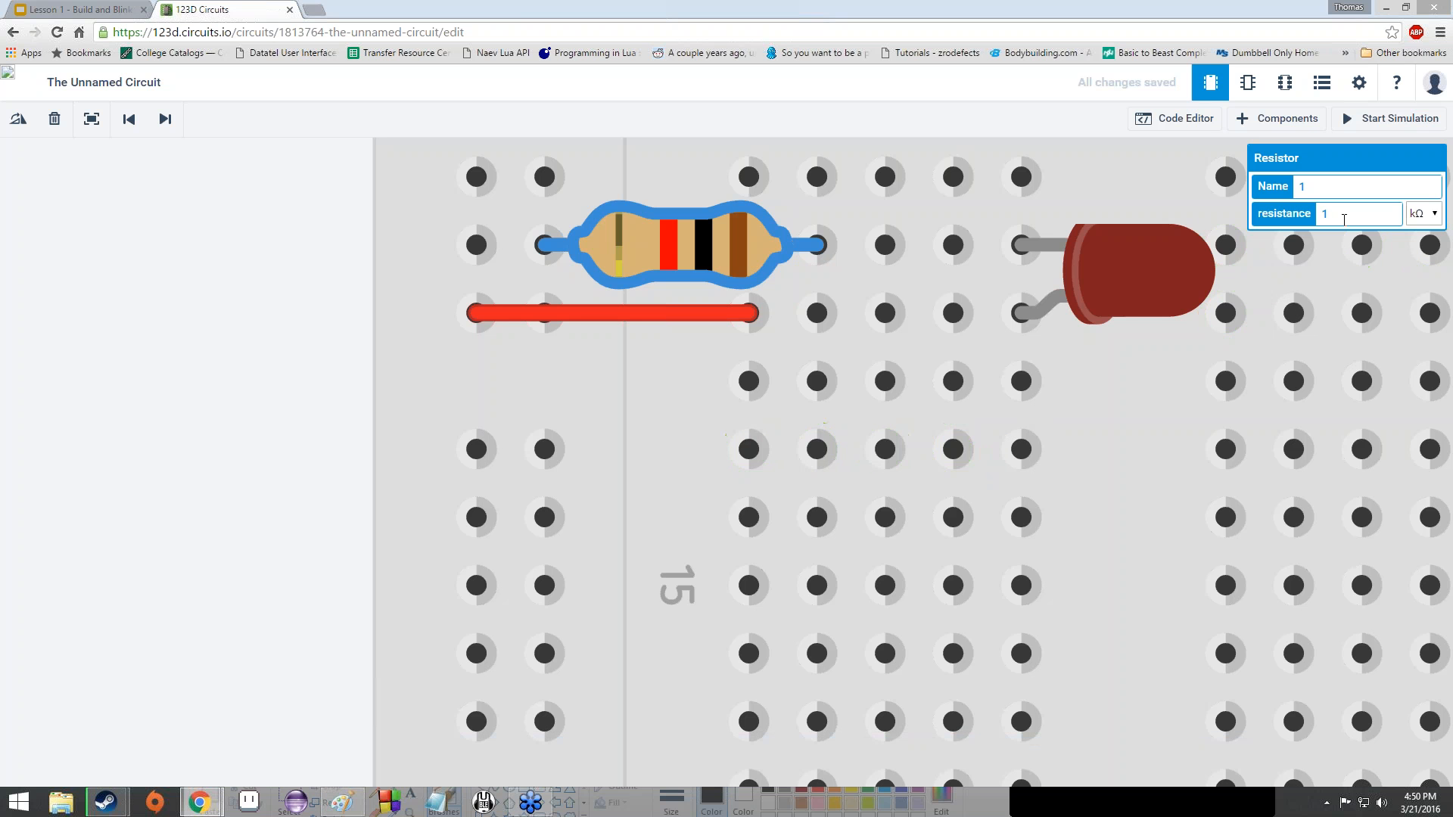
text(00)
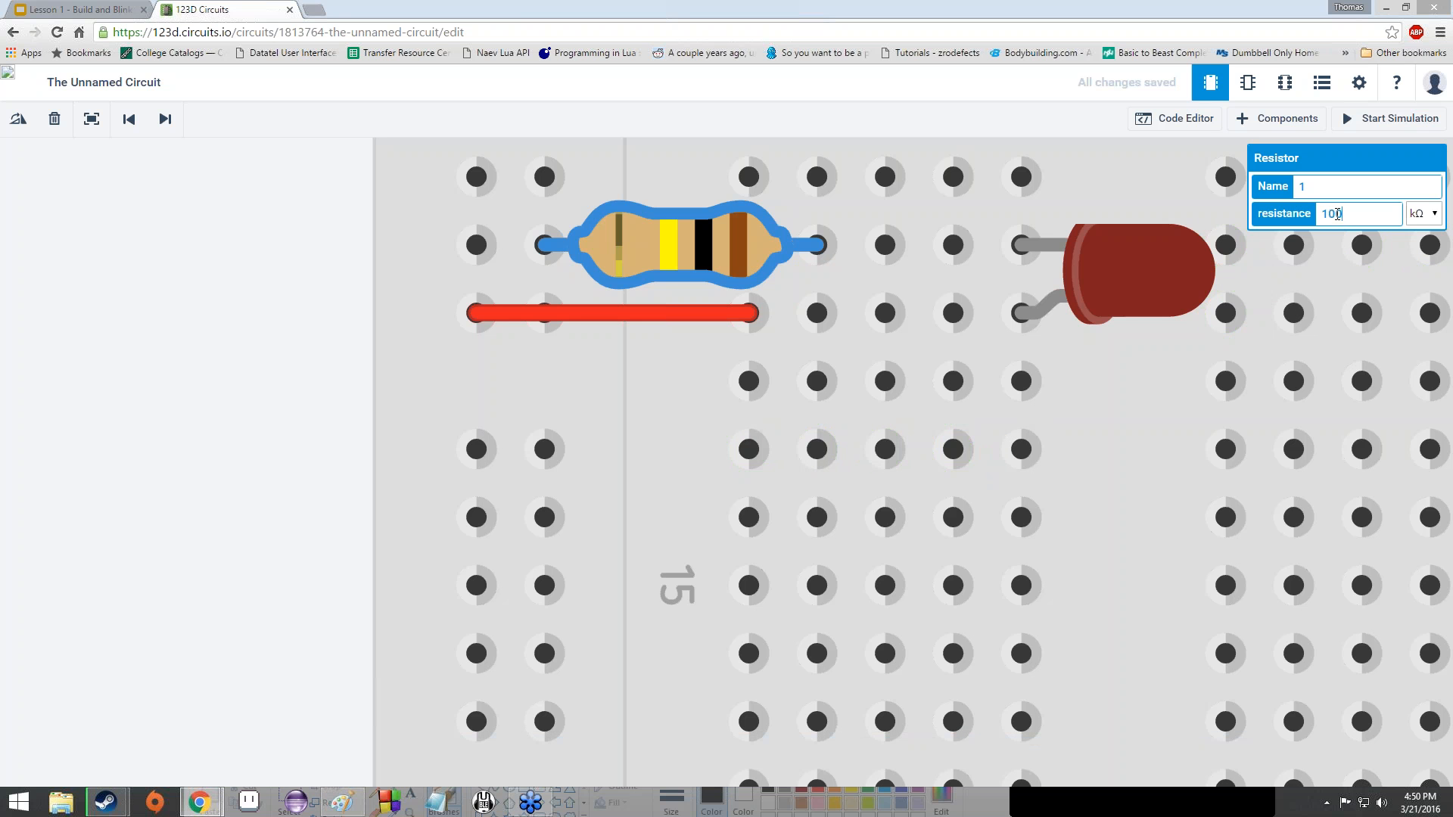
click(1424, 213)
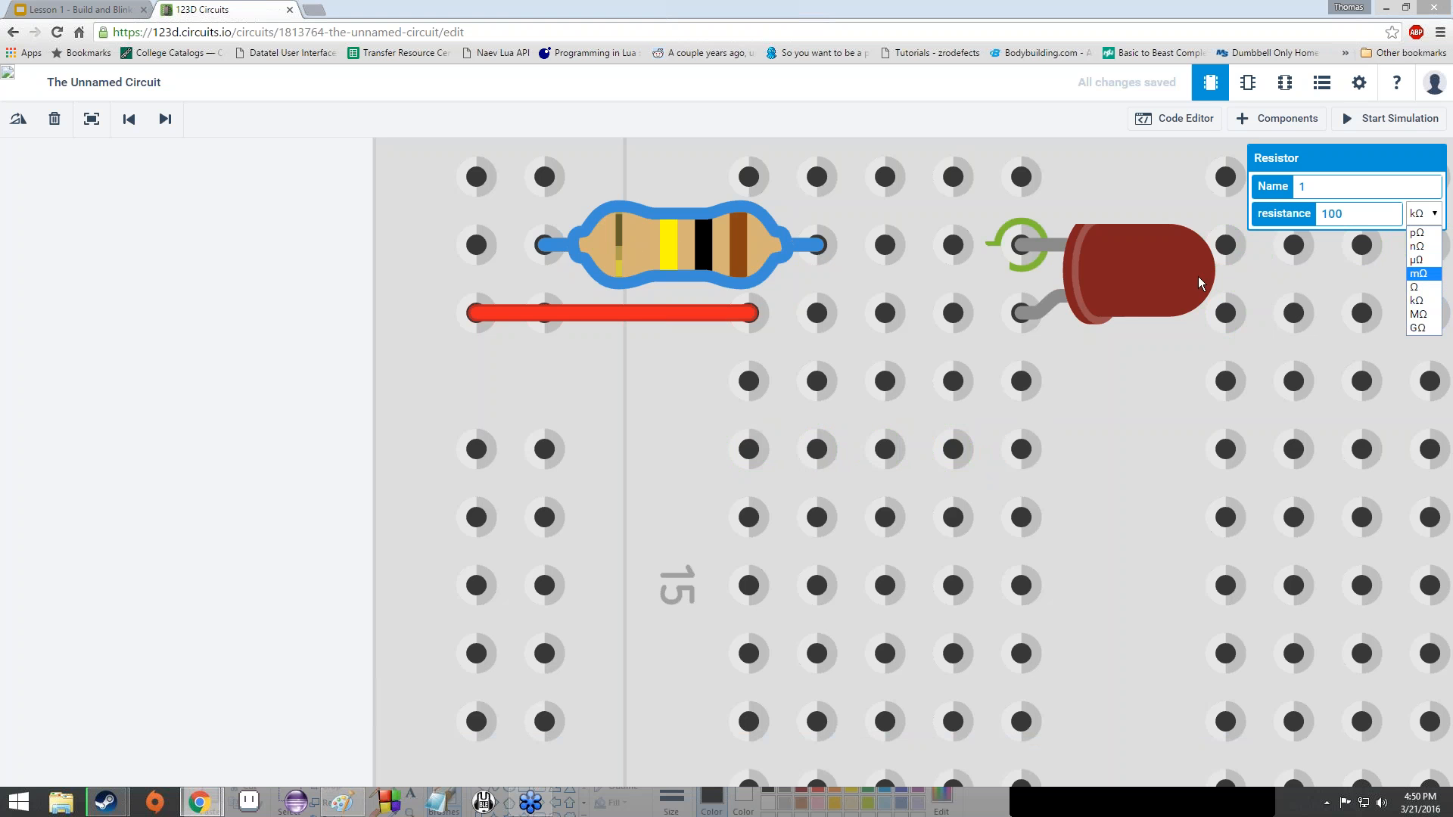
click(1414, 287)
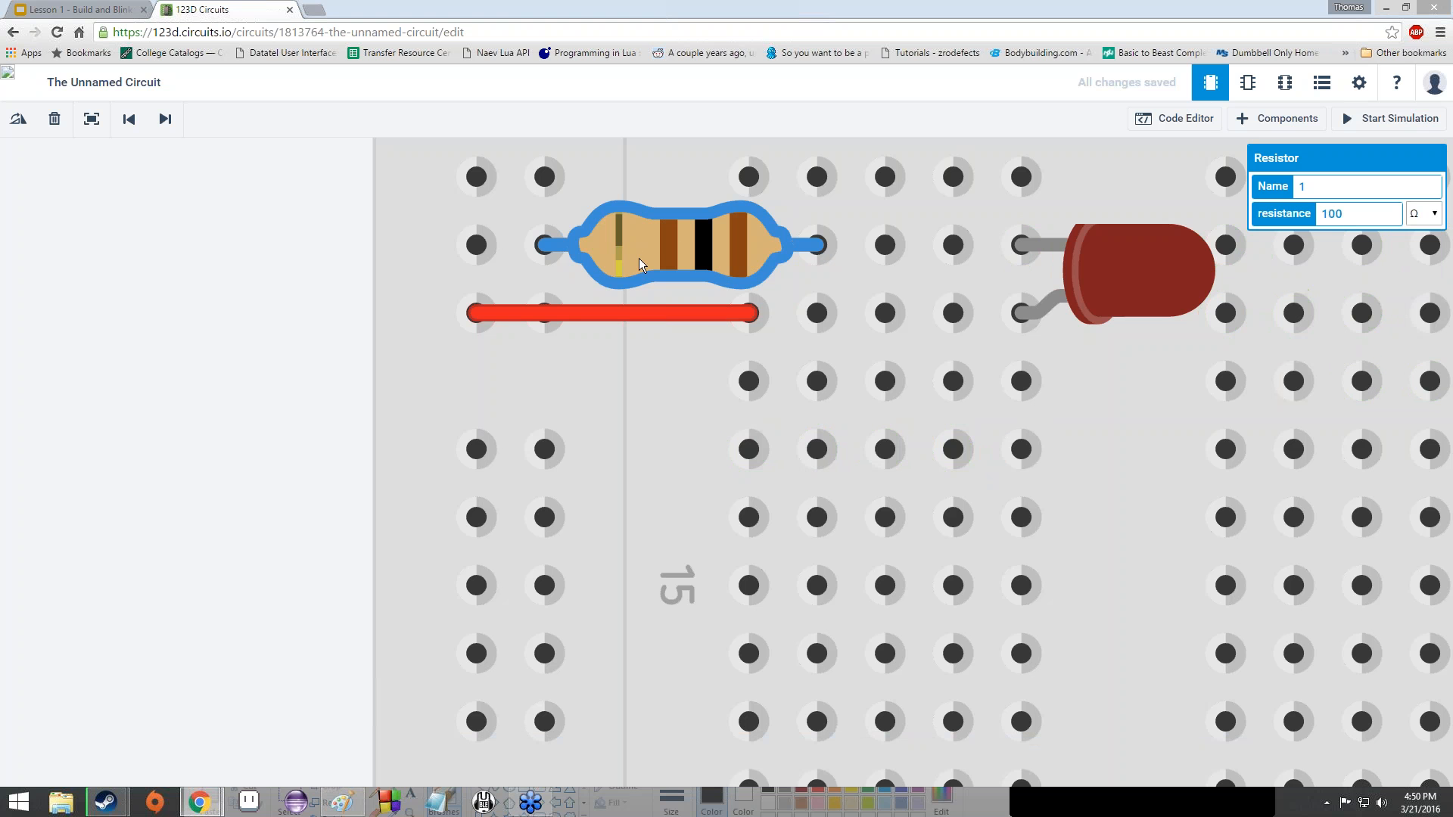
click(1367, 220)
key(BackSpace)
key(BackSpace)
key(BackSpace)
text(35)
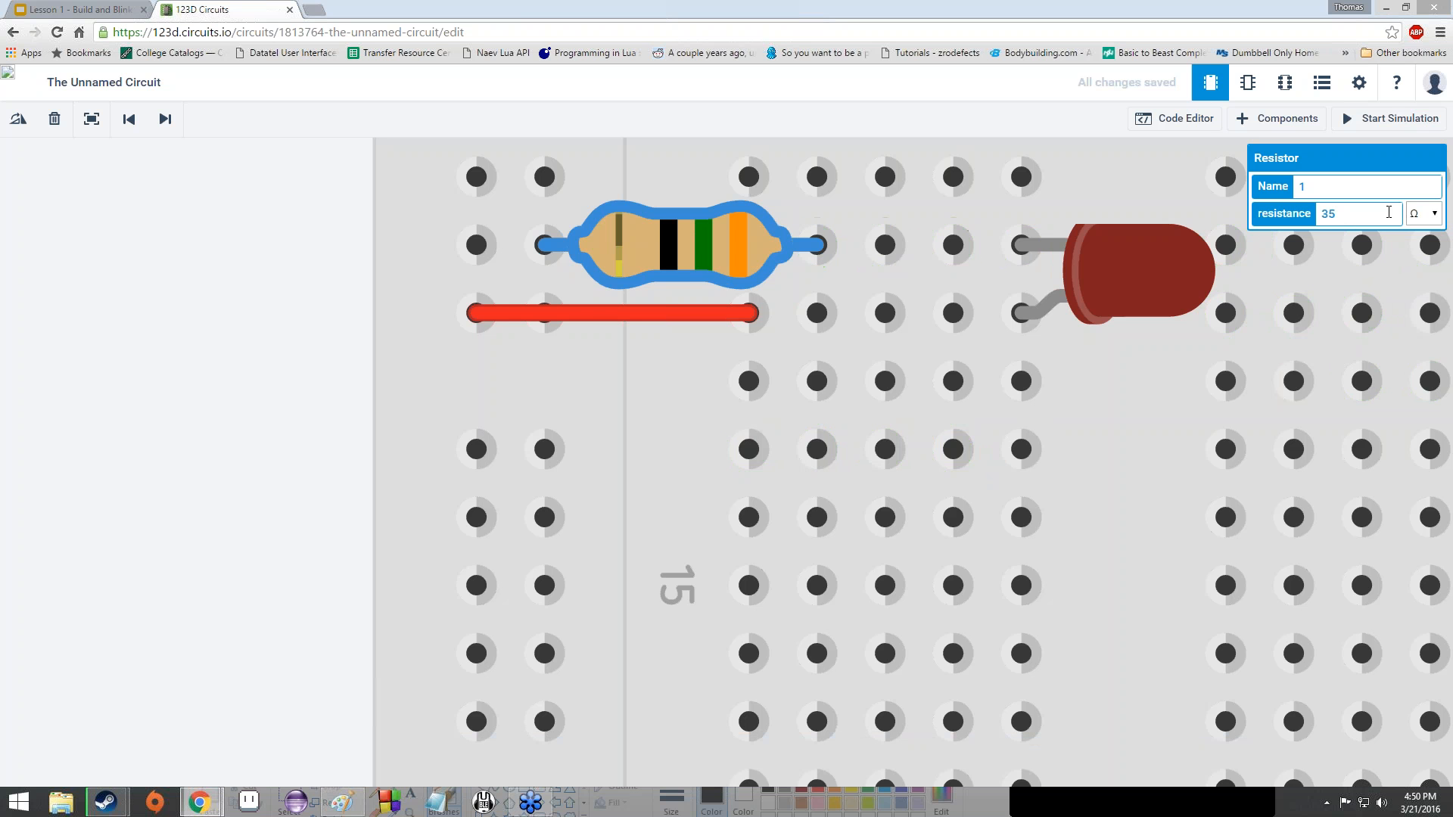
key(BackSpace)
key(BackSpace)
text(100)
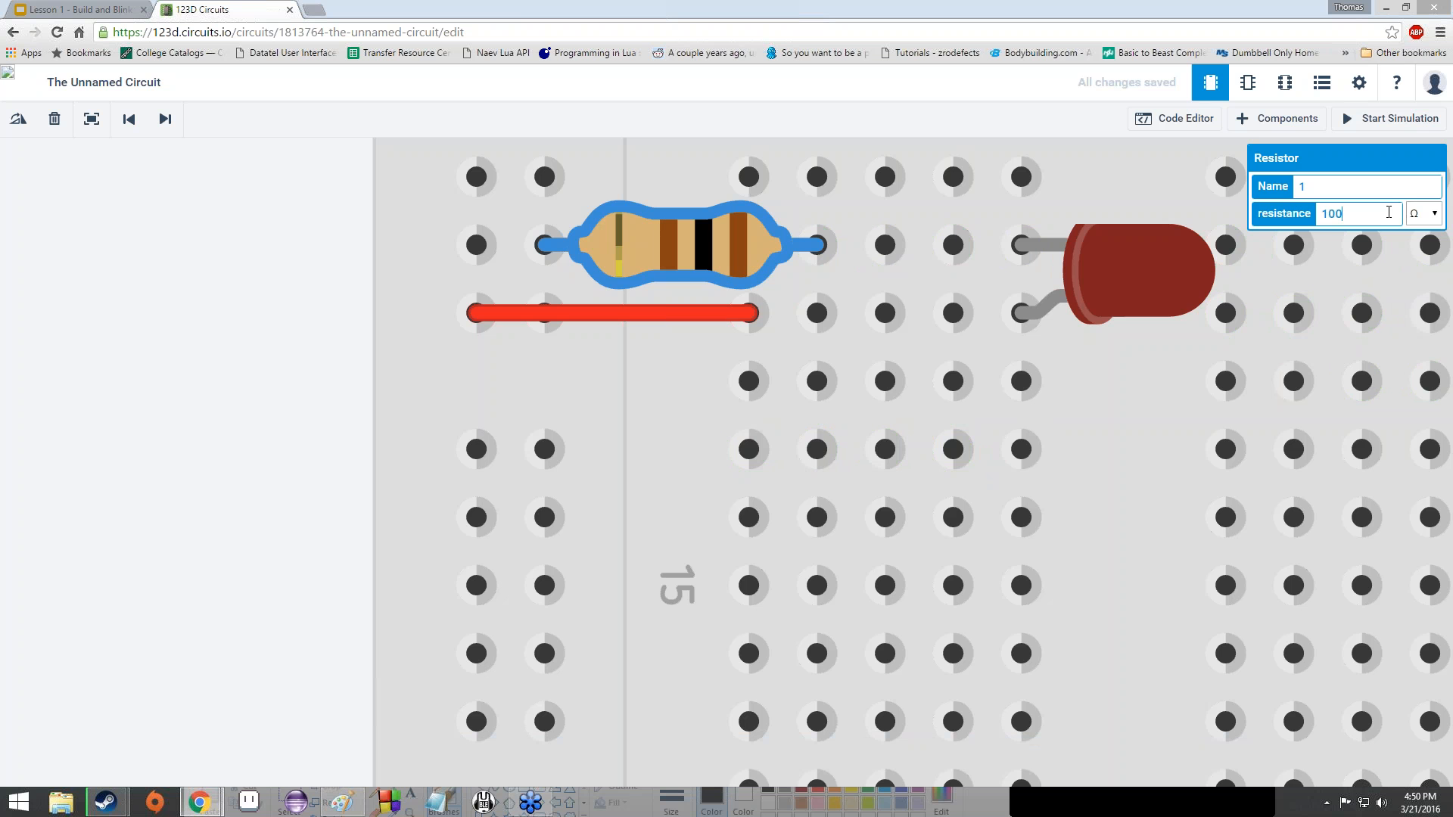
click(285, 307)
scroll(286, 307, down, 3)
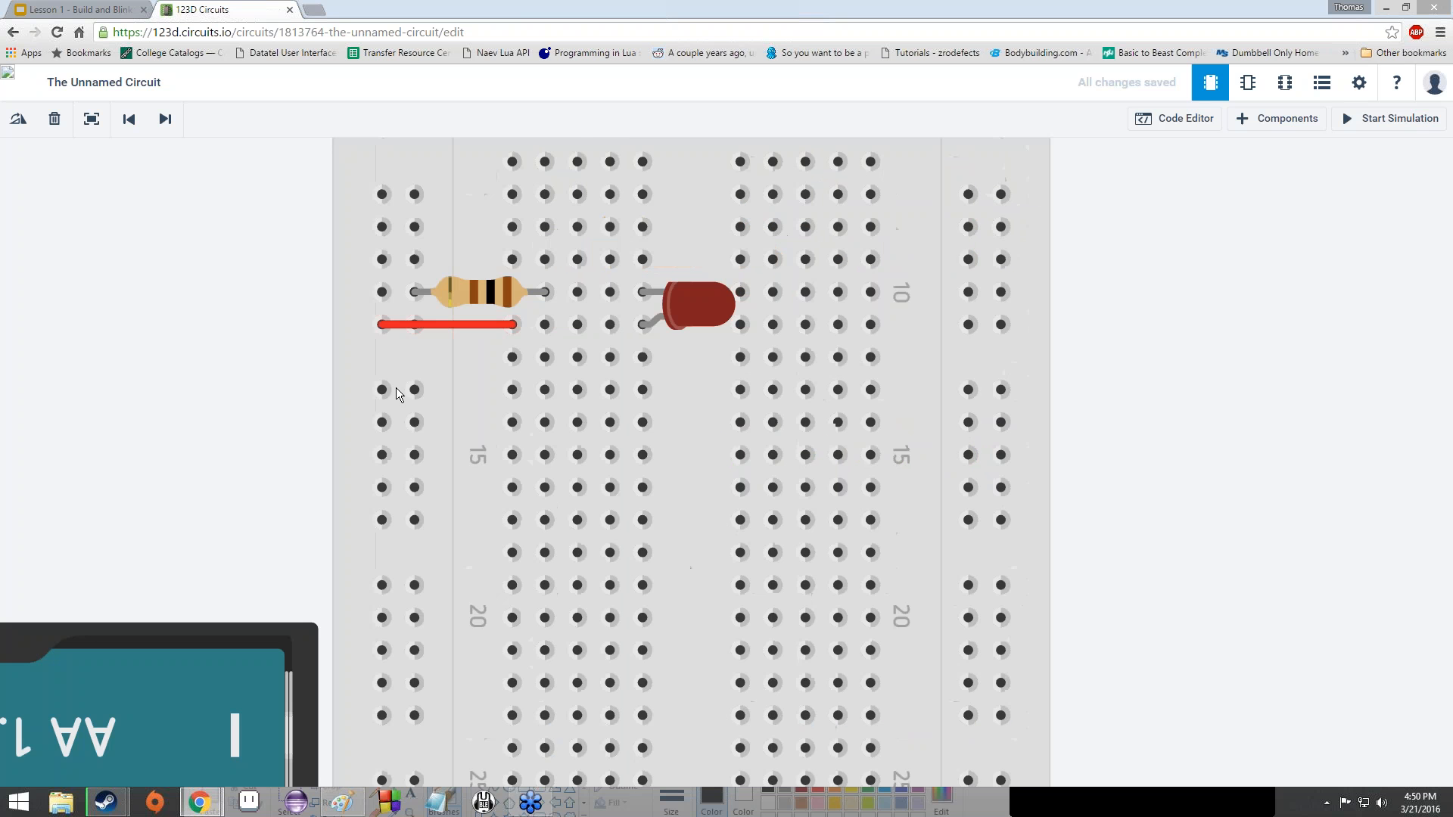
- Confirm the resistor reads 100 Ω and start the simulation
click(490, 300)
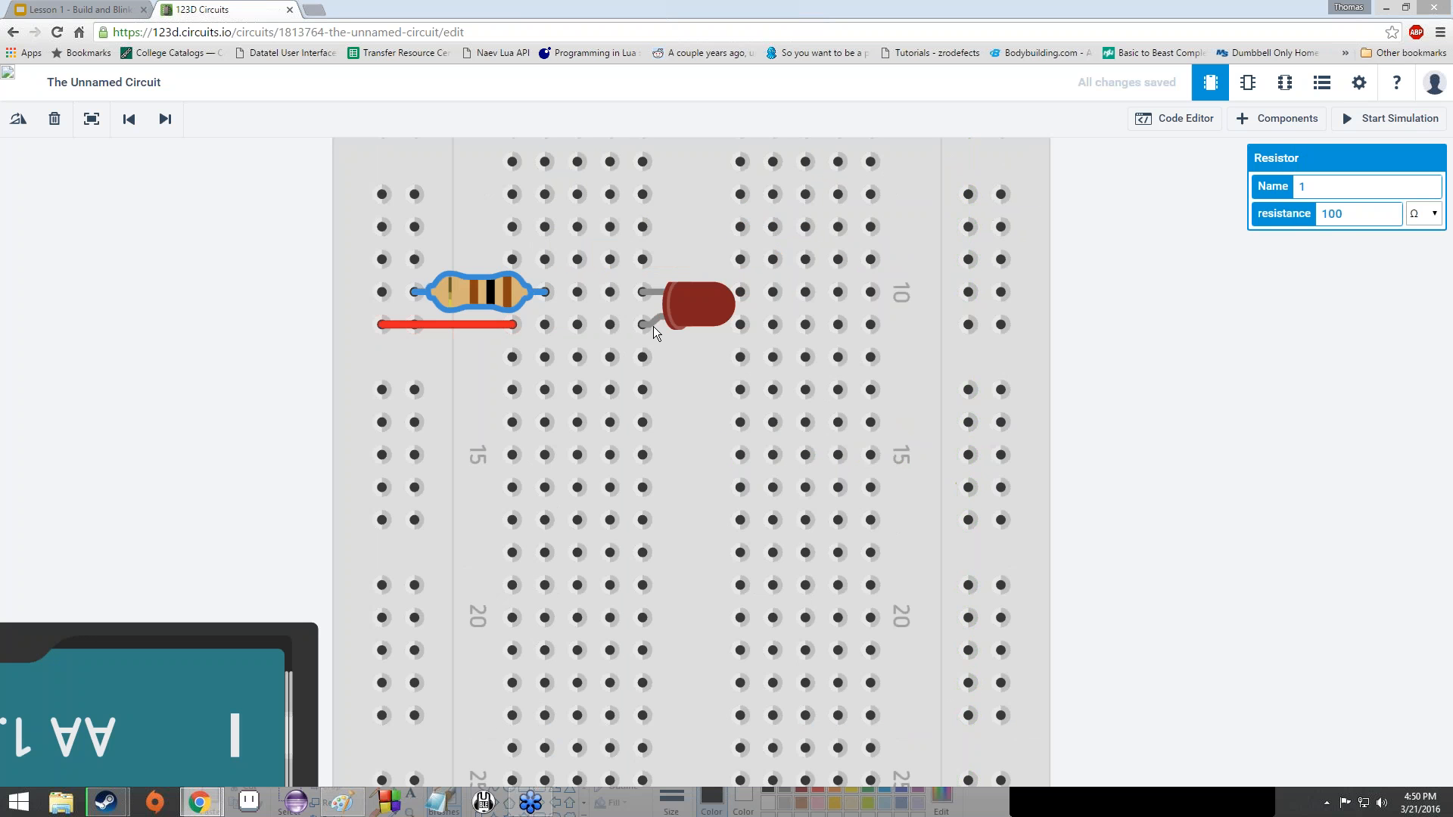
scroll(645, 325, down, 2)
scroll(646, 337, down, 1)
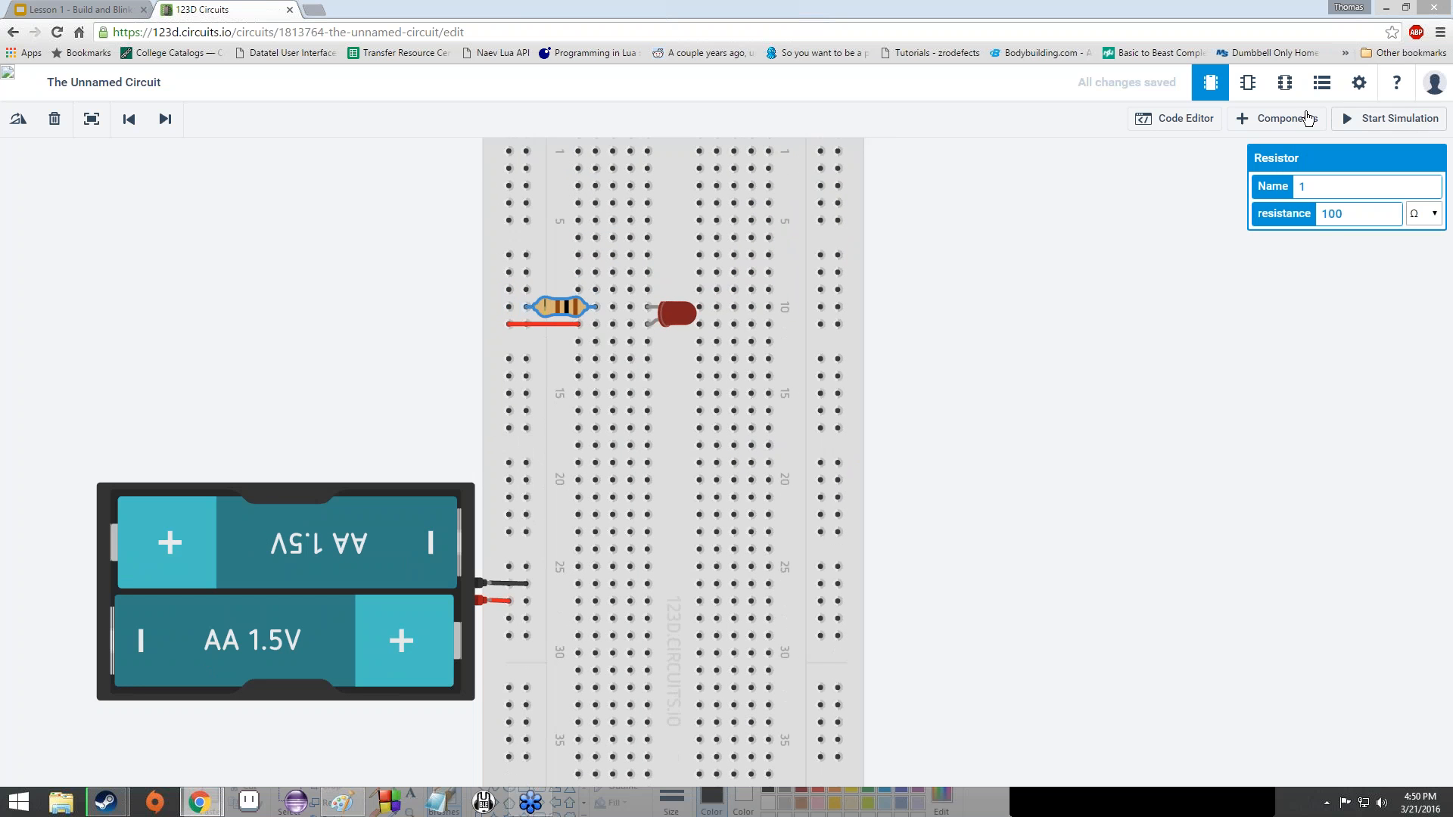
click(1391, 121)
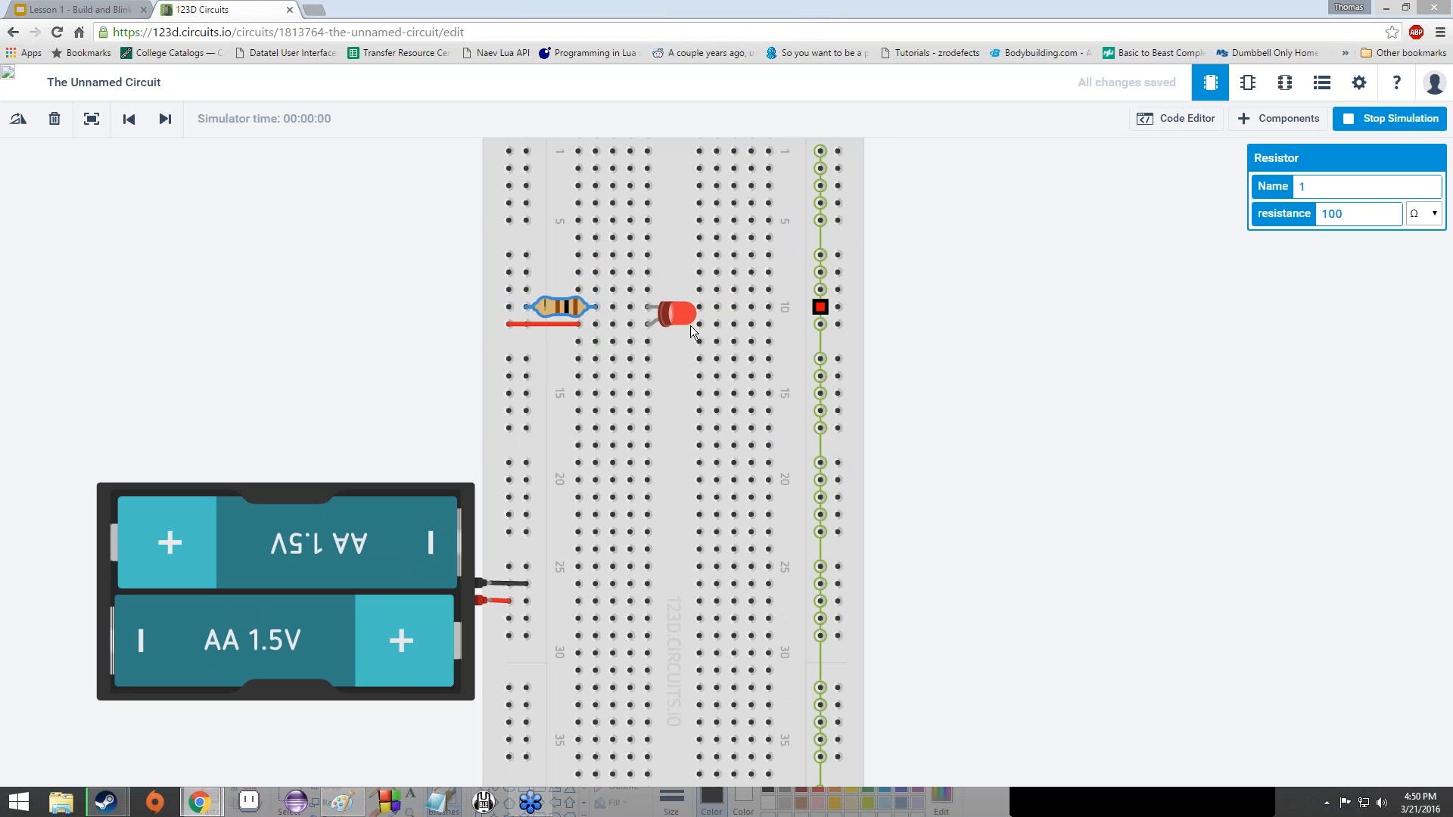
- Add zeros to the resistance to watch the LED dim, then revert to 100 Ω
scroll(673, 309, up, 4)
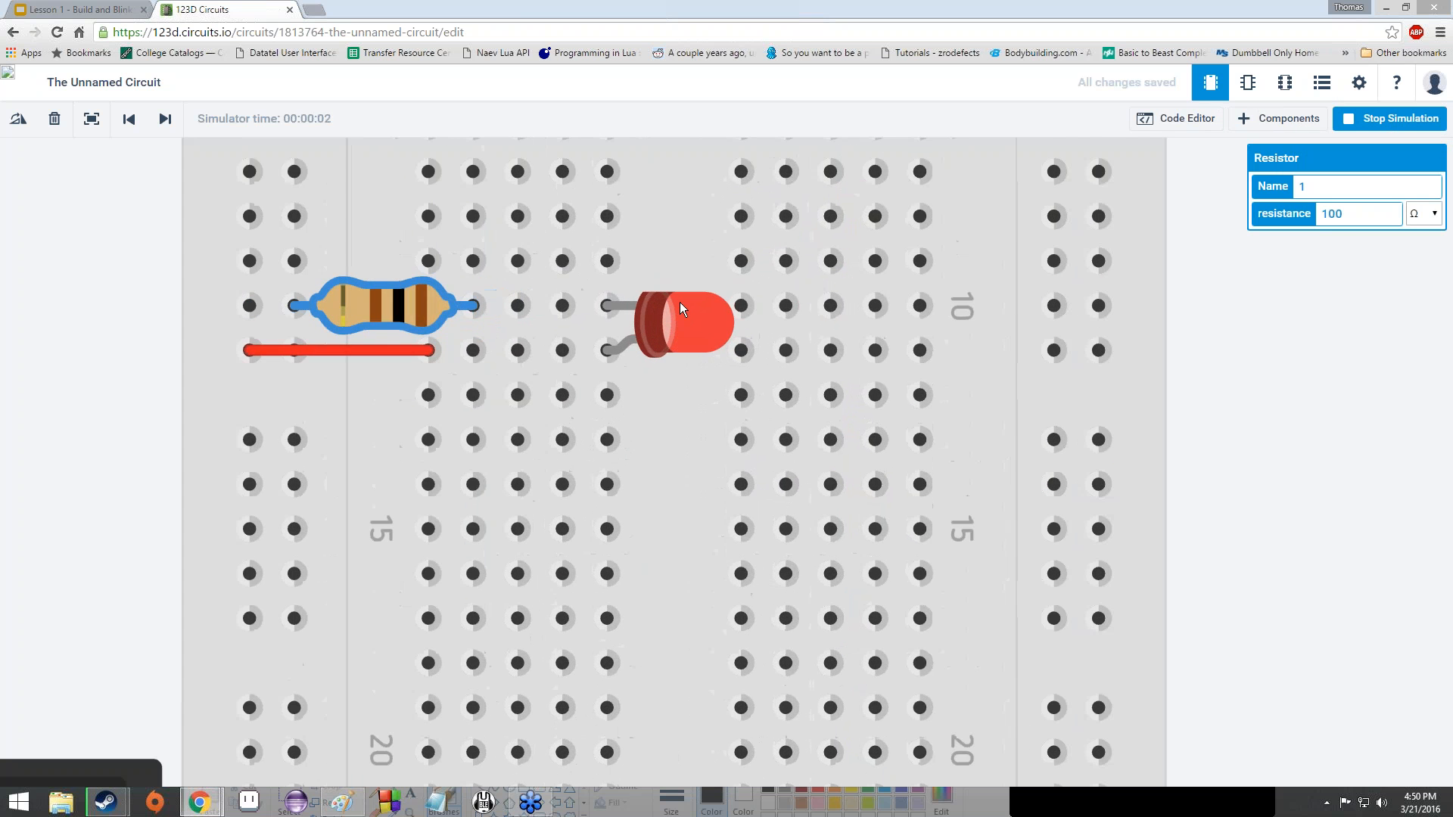
scroll(680, 303, up, 4)
scroll(680, 305, down, 7)
scroll(692, 330, down, 5)
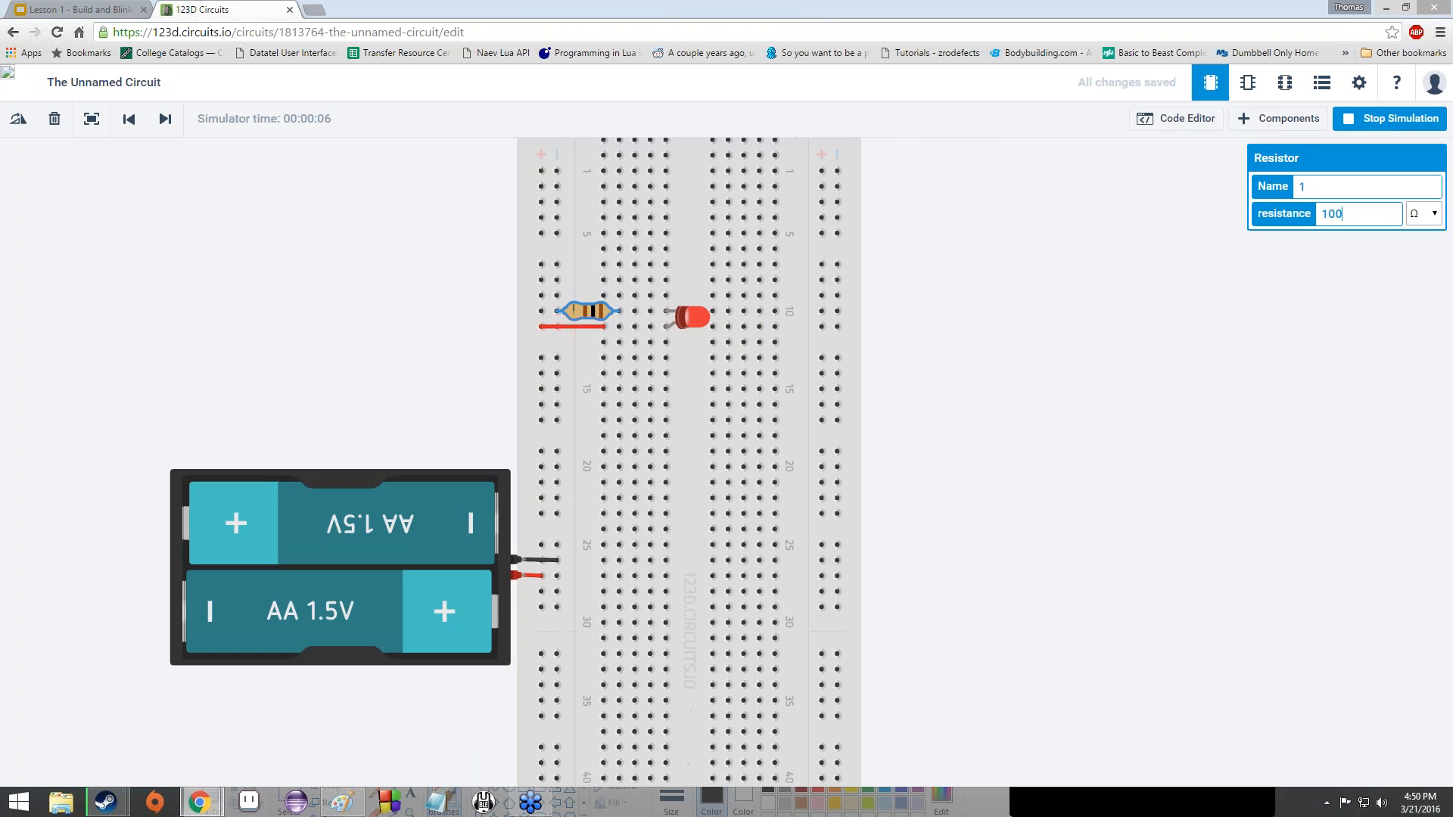
text(000)
key(BackSpace)
key(BackSpace)
key(BackSpace)
key(Return)
click(1387, 8)
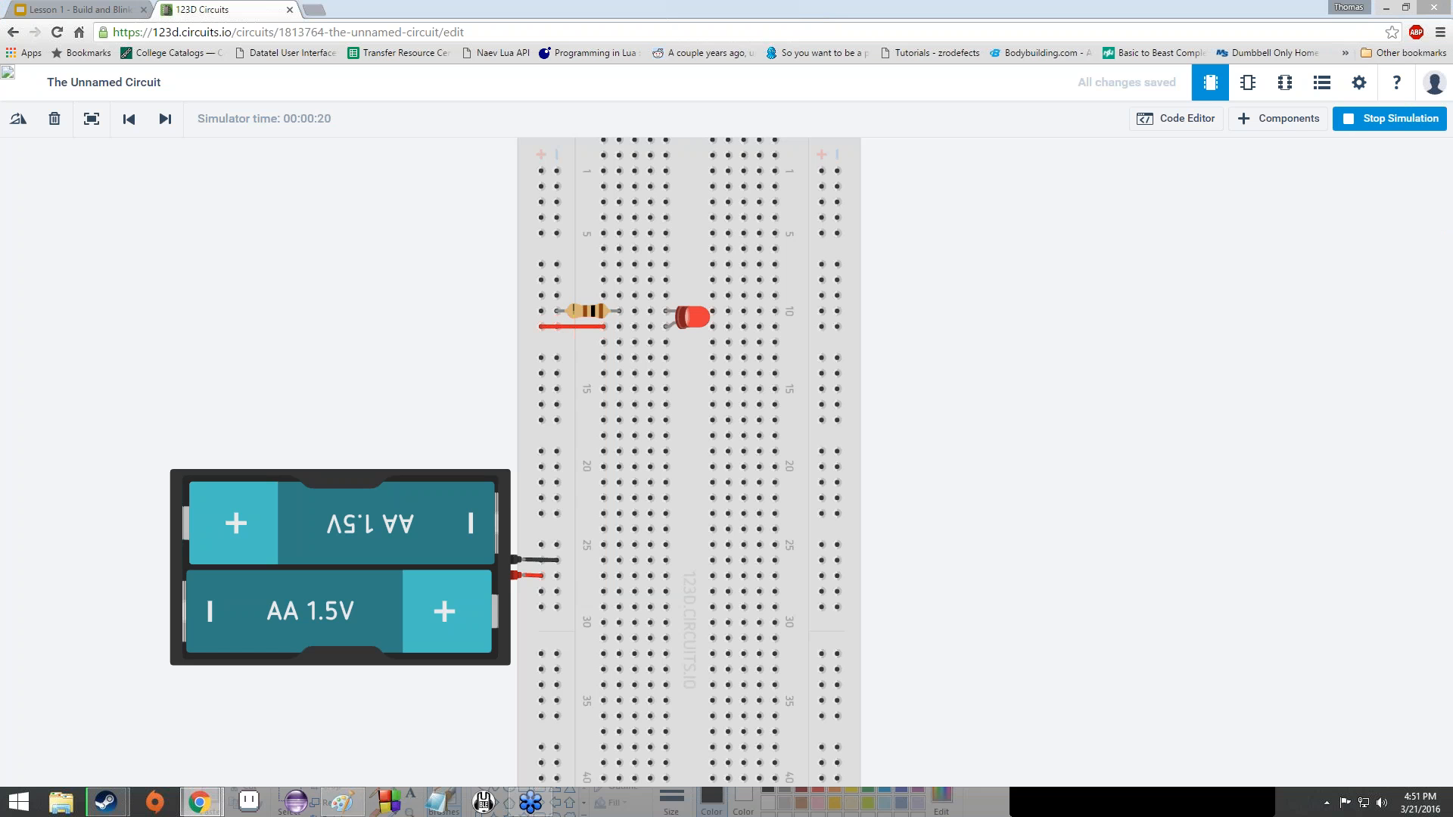
- Circle the simulation control and LED in green and trace the battery-resistor-LED current path
click(1046, 221)
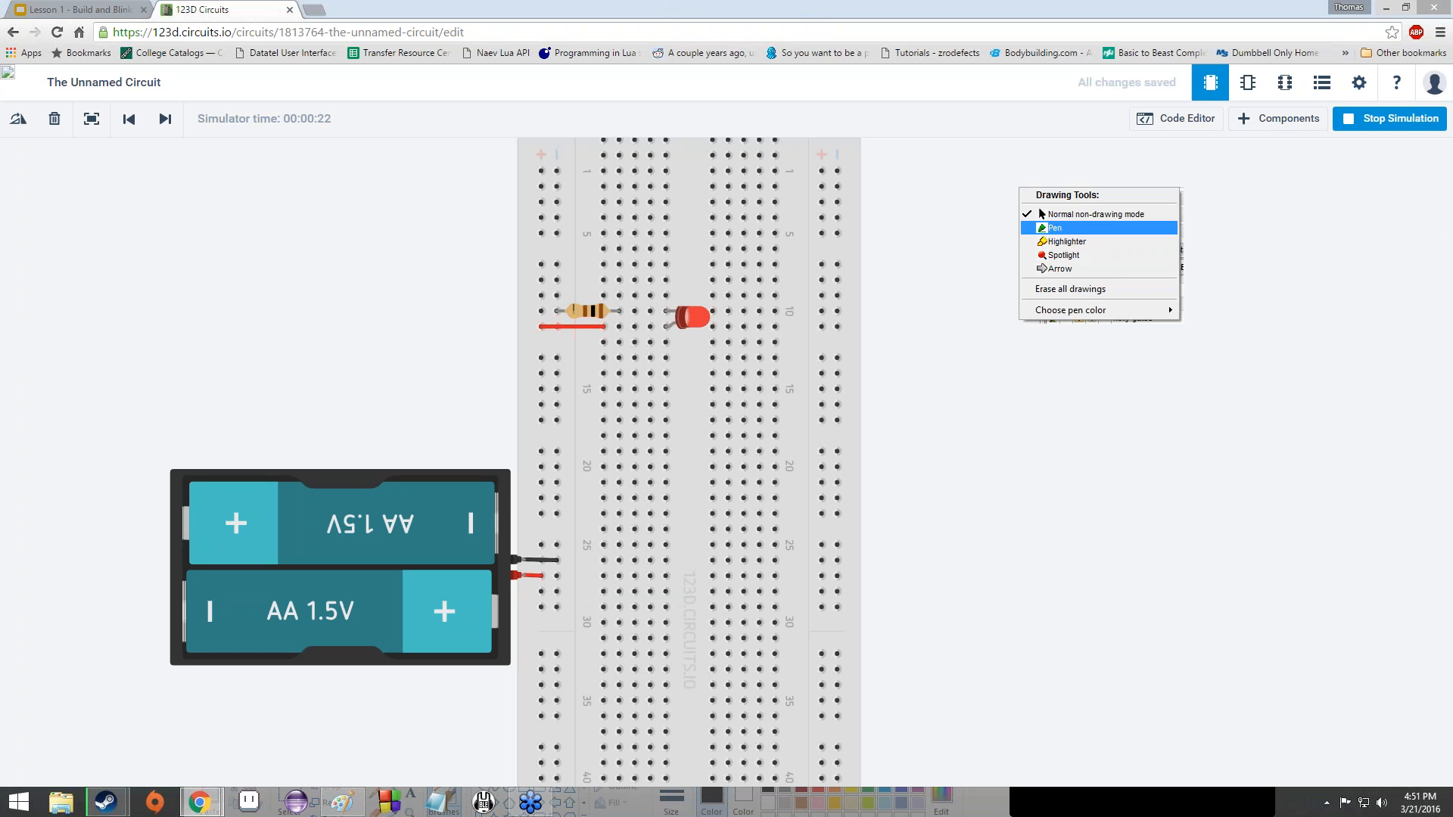
click(1055, 228)
drag(1409, 103, 1302, 74)
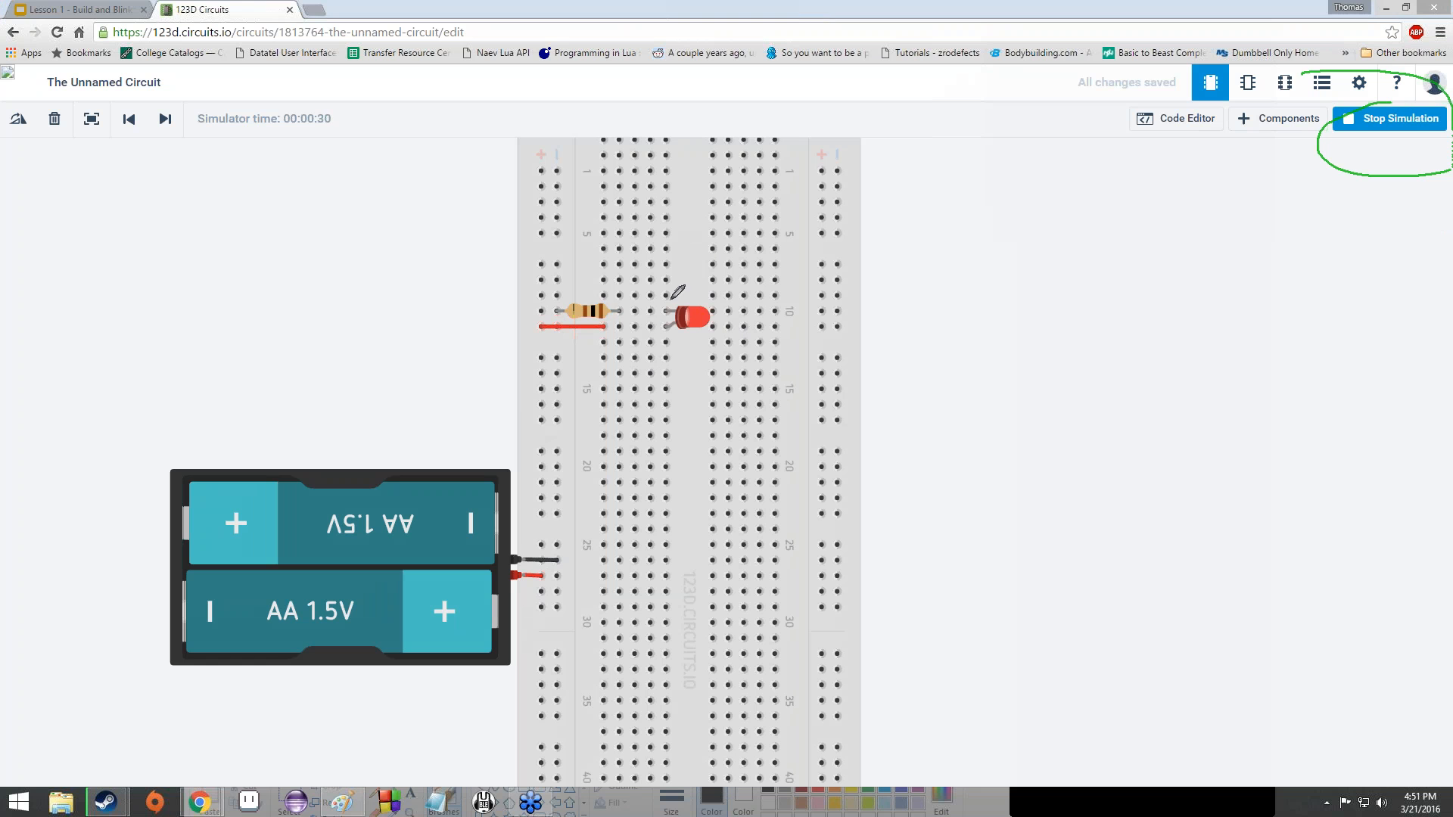
mouse_move(671, 298)
mouse_down()
mouse_move(665, 354)
mouse_move(670, 297)
mouse_up()
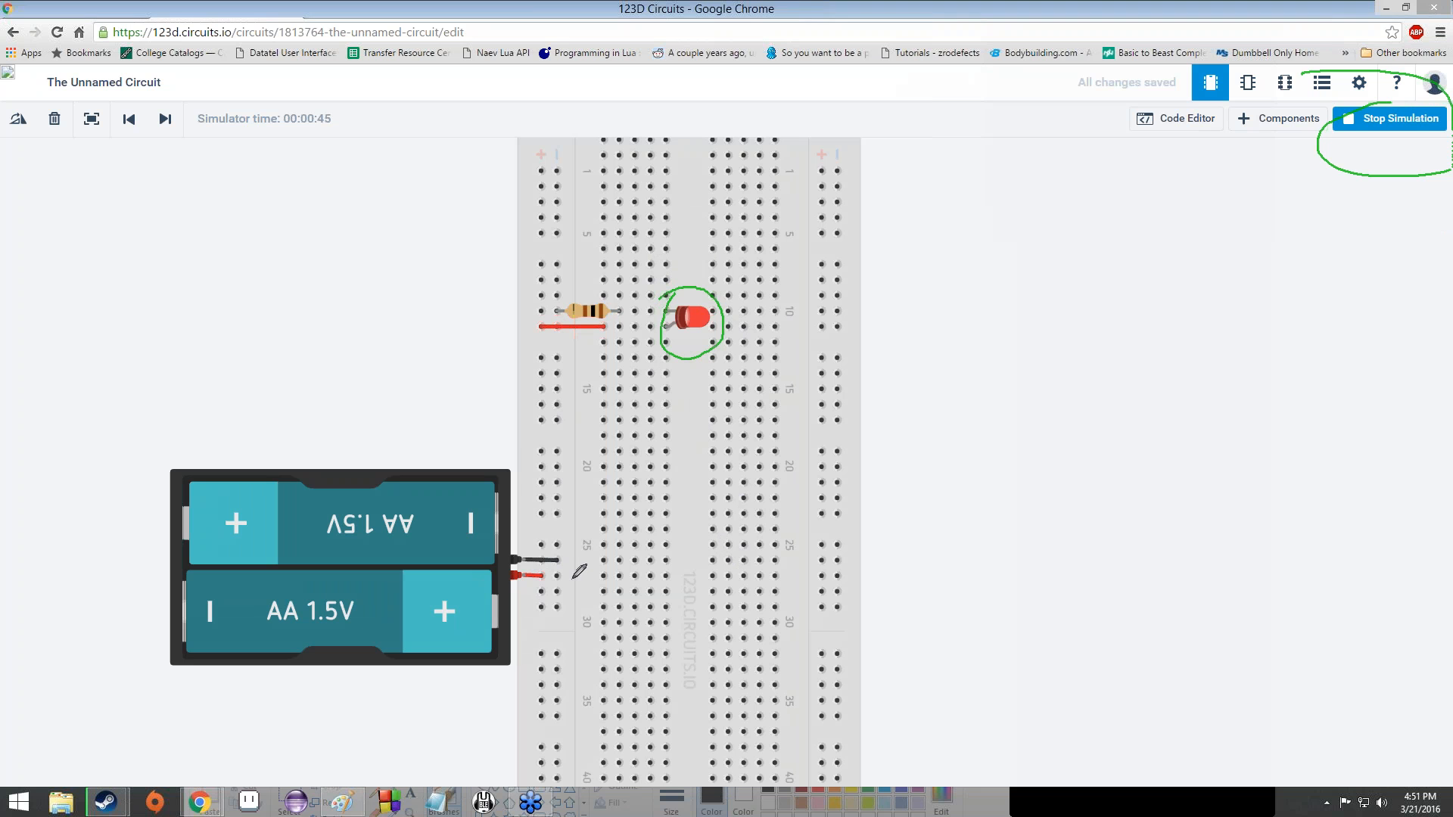
drag(510, 582, 592, 524)
mouse_move(656, 339)
mouse_down()
mouse_move(542, 314)
mouse_move(537, 351)
mouse_up()
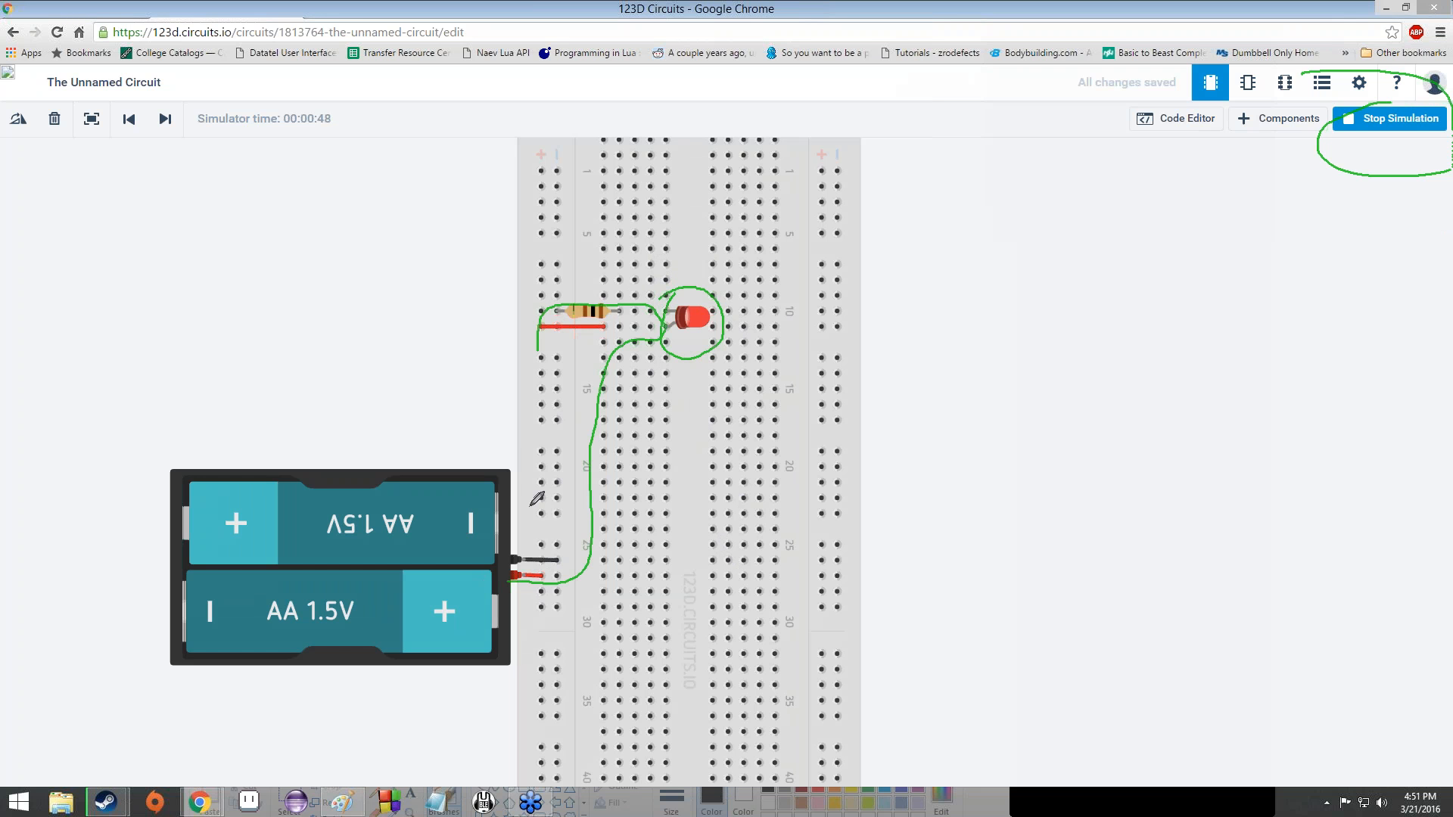
drag(537, 500, 493, 585)
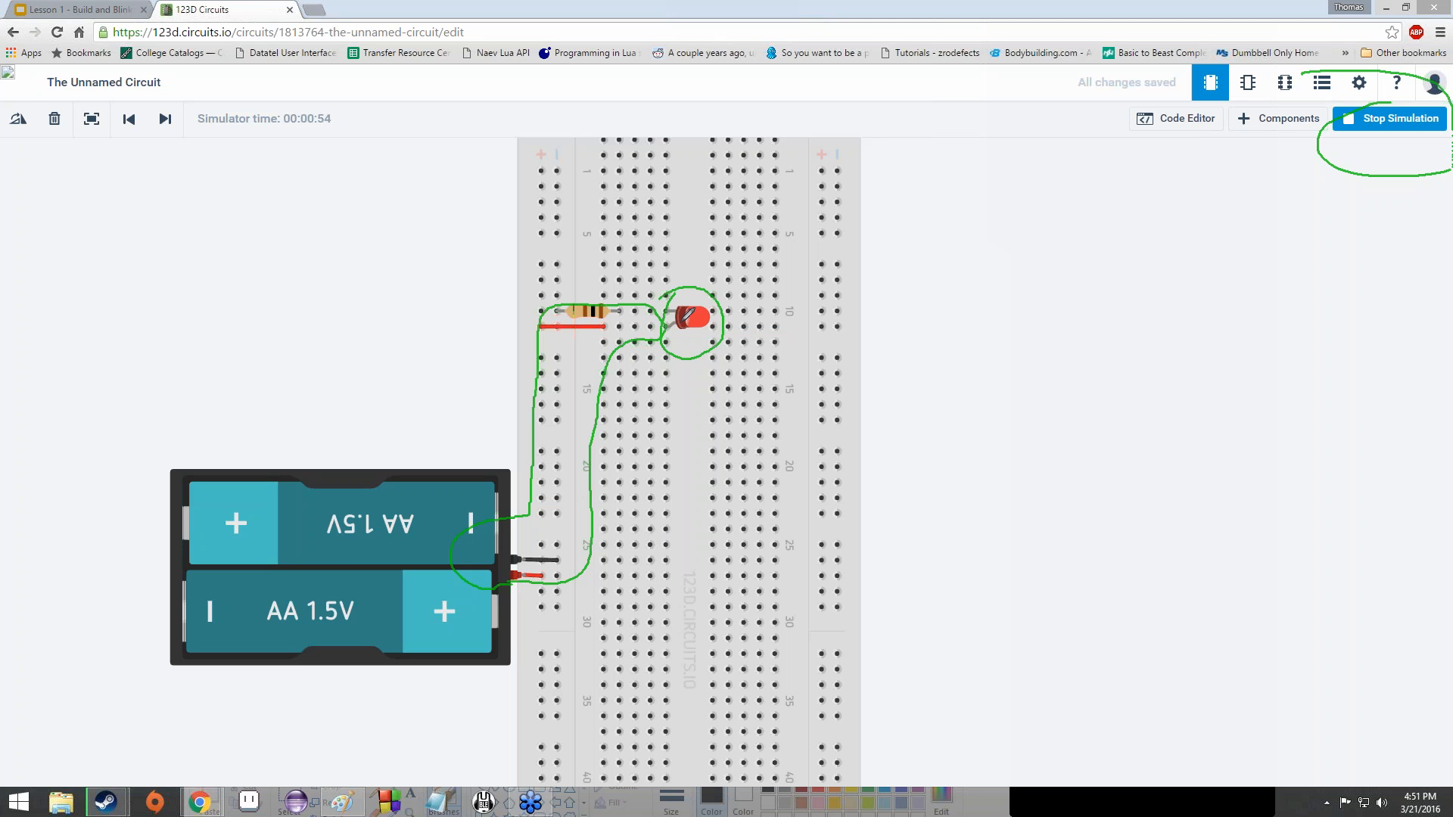
- Leave drawing mode, stop the simulation and erase the green annotations
right_click(1032, 207)
click(1049, 214)
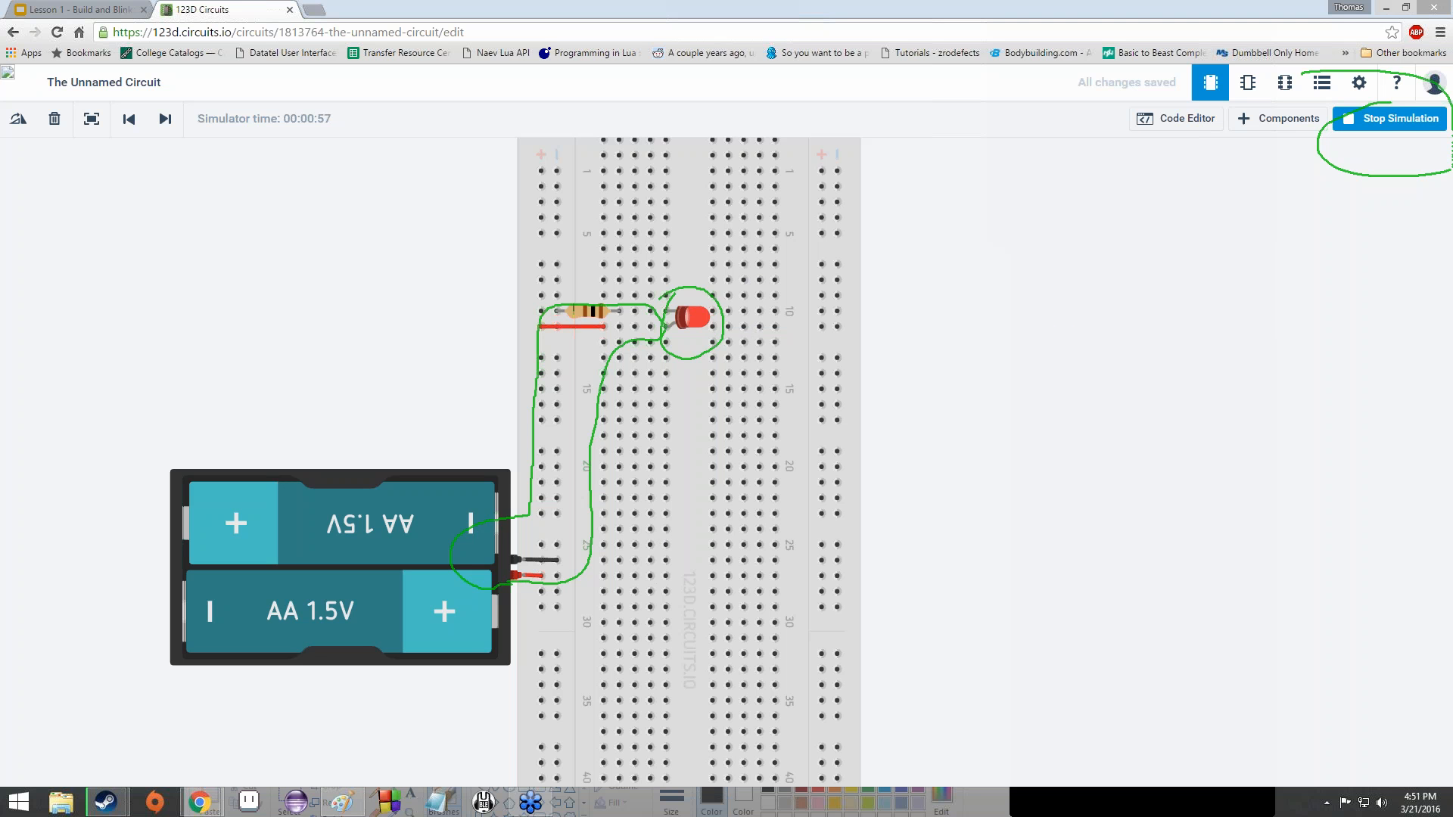
click(1404, 123)
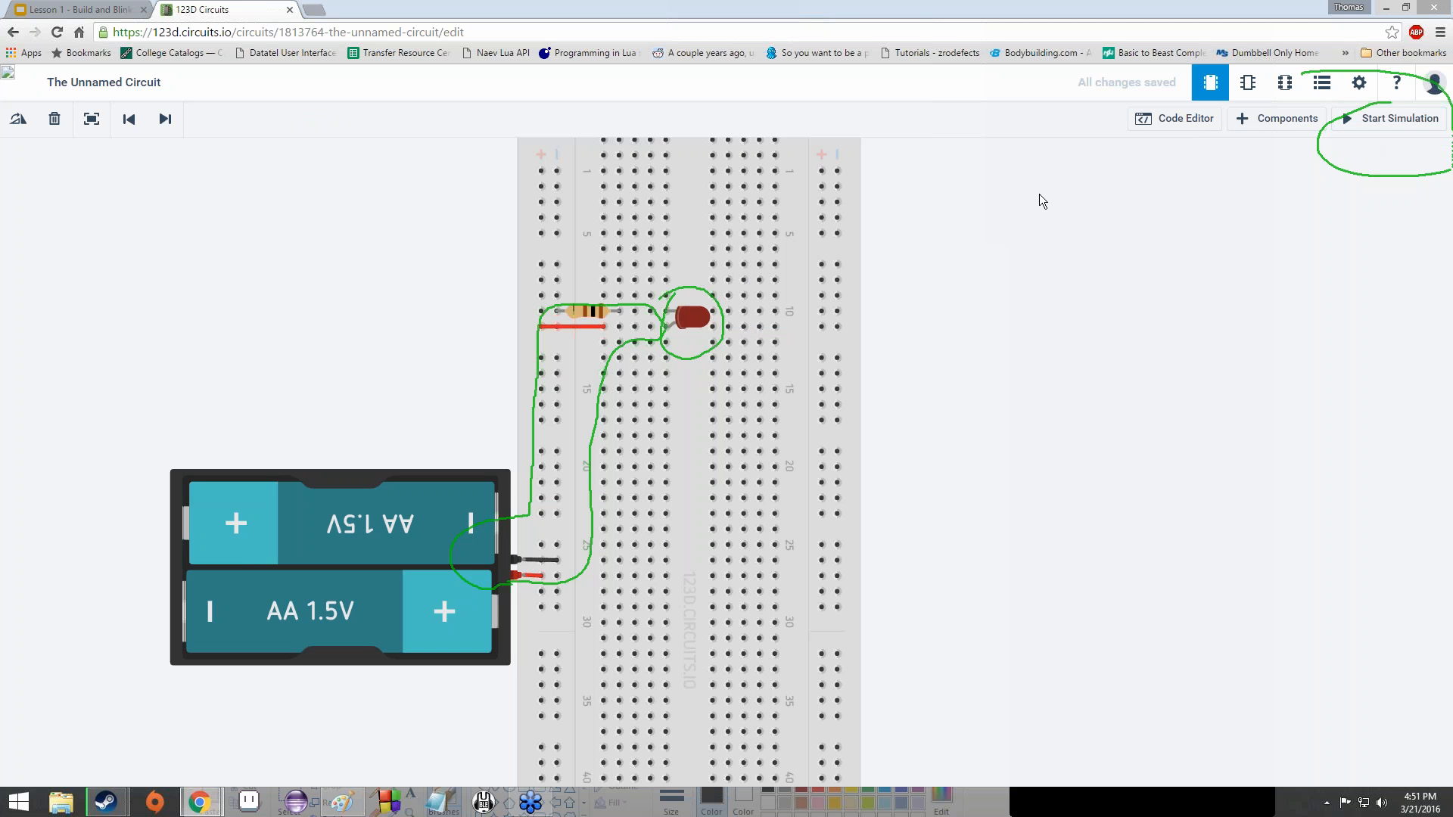
key(Escape)
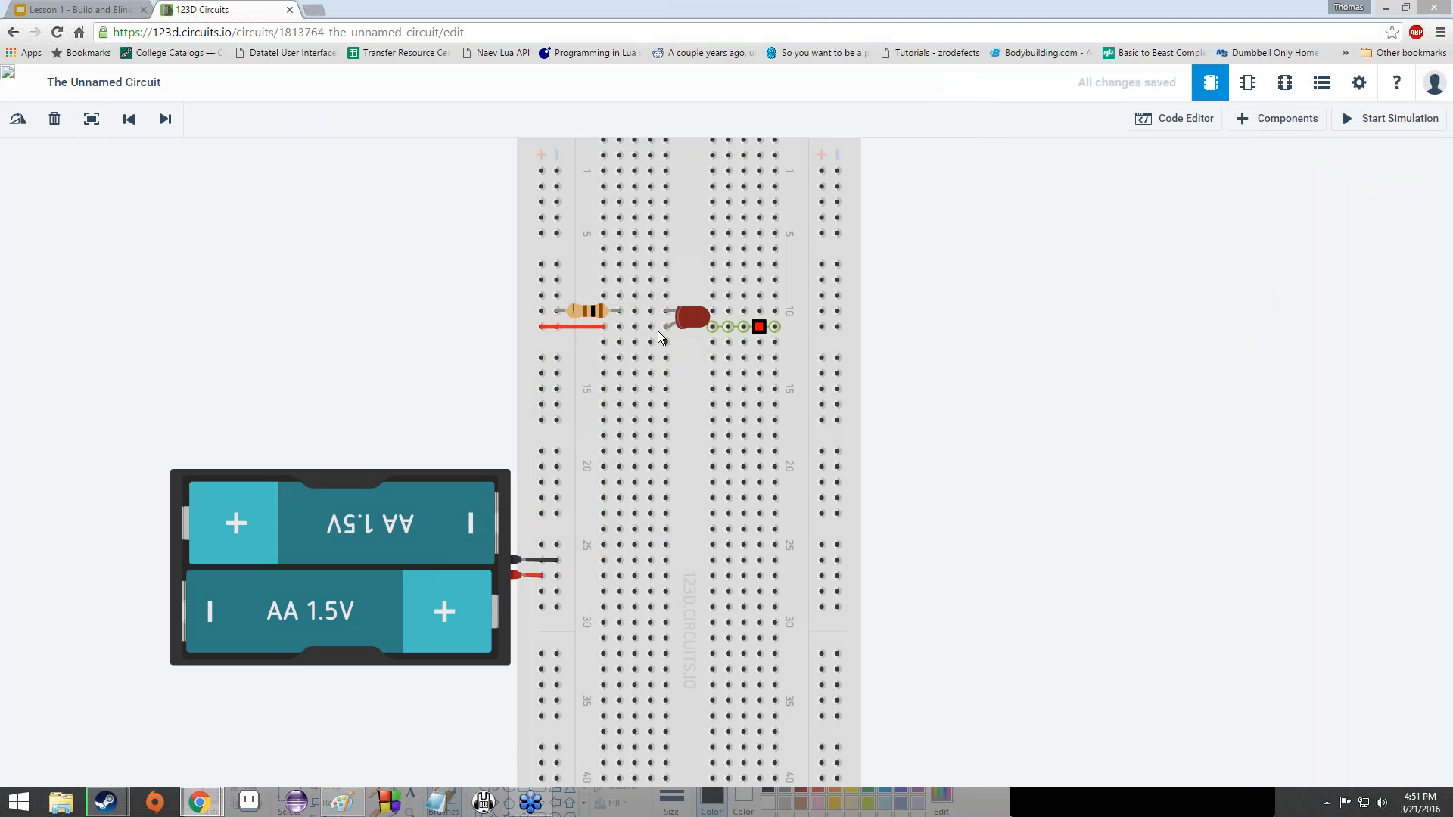
- Start the simulation with the resistor at 10 Ω to see the LED burn out
scroll(548, 313, up, 5)
scroll(514, 304, down, 3)
click(479, 294)
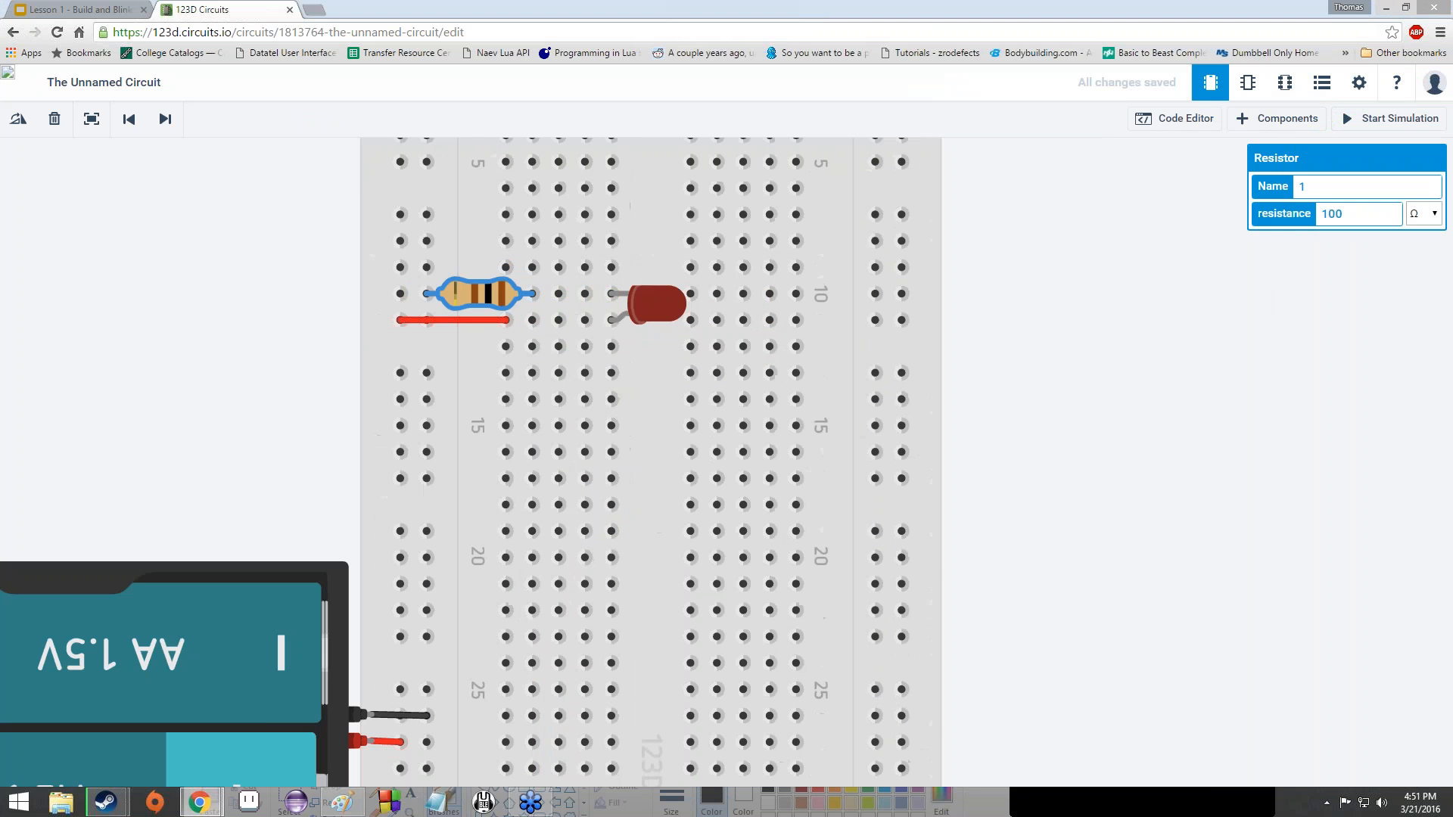
click(1357, 125)
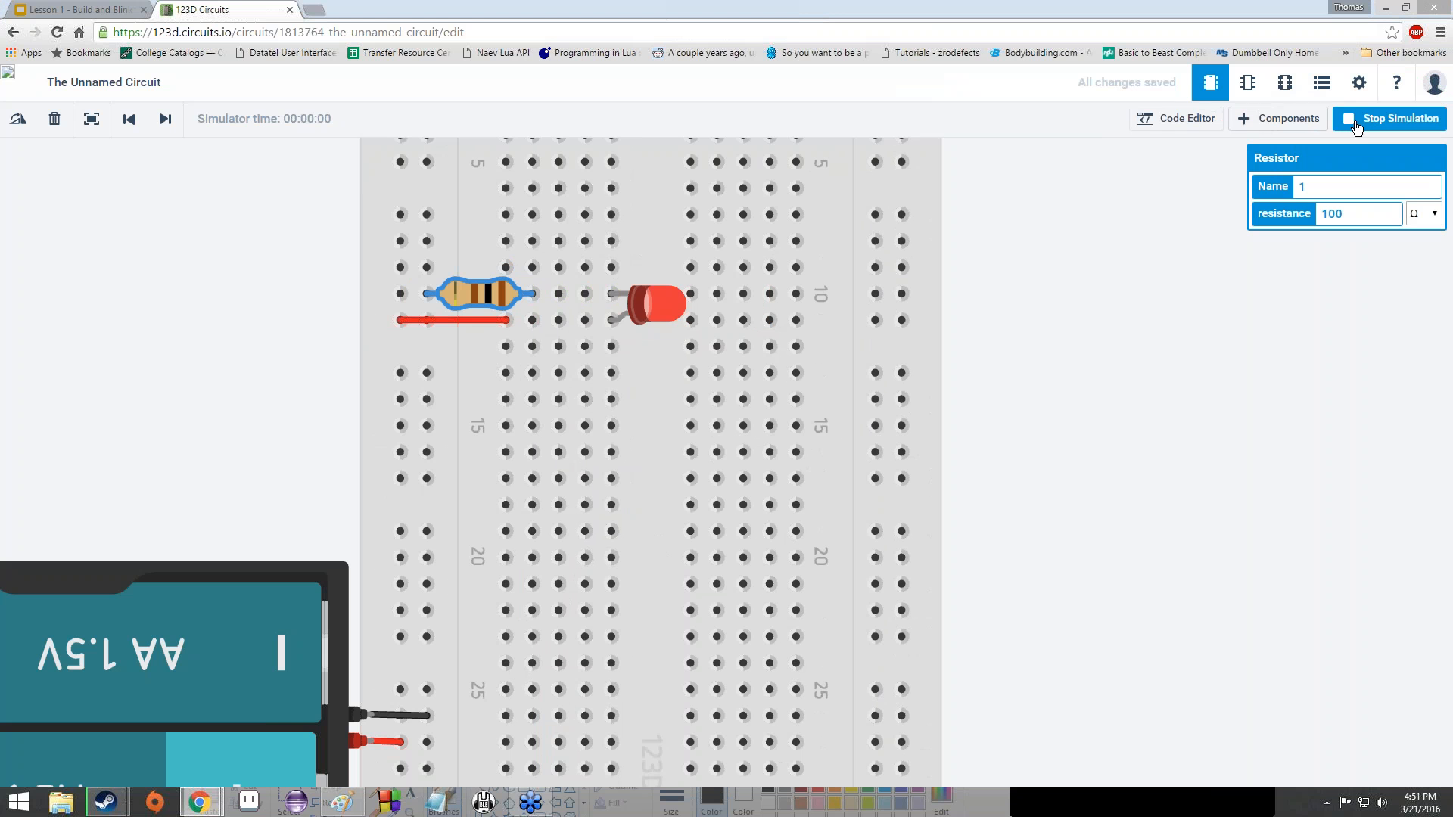
double_click(1352, 214)
text(10)
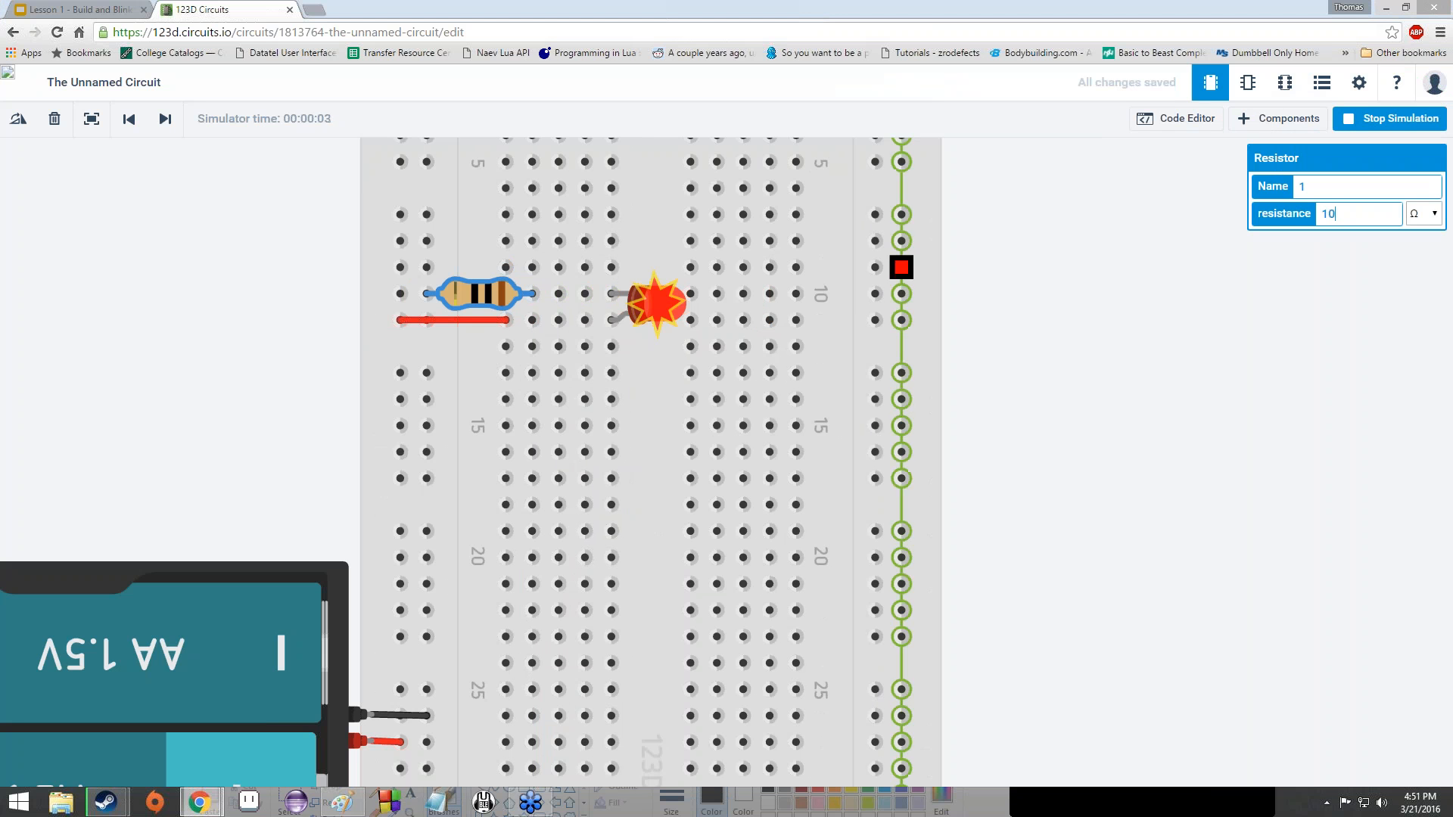
mouse_move(649, 297)
scroll(659, 303, up, 5)
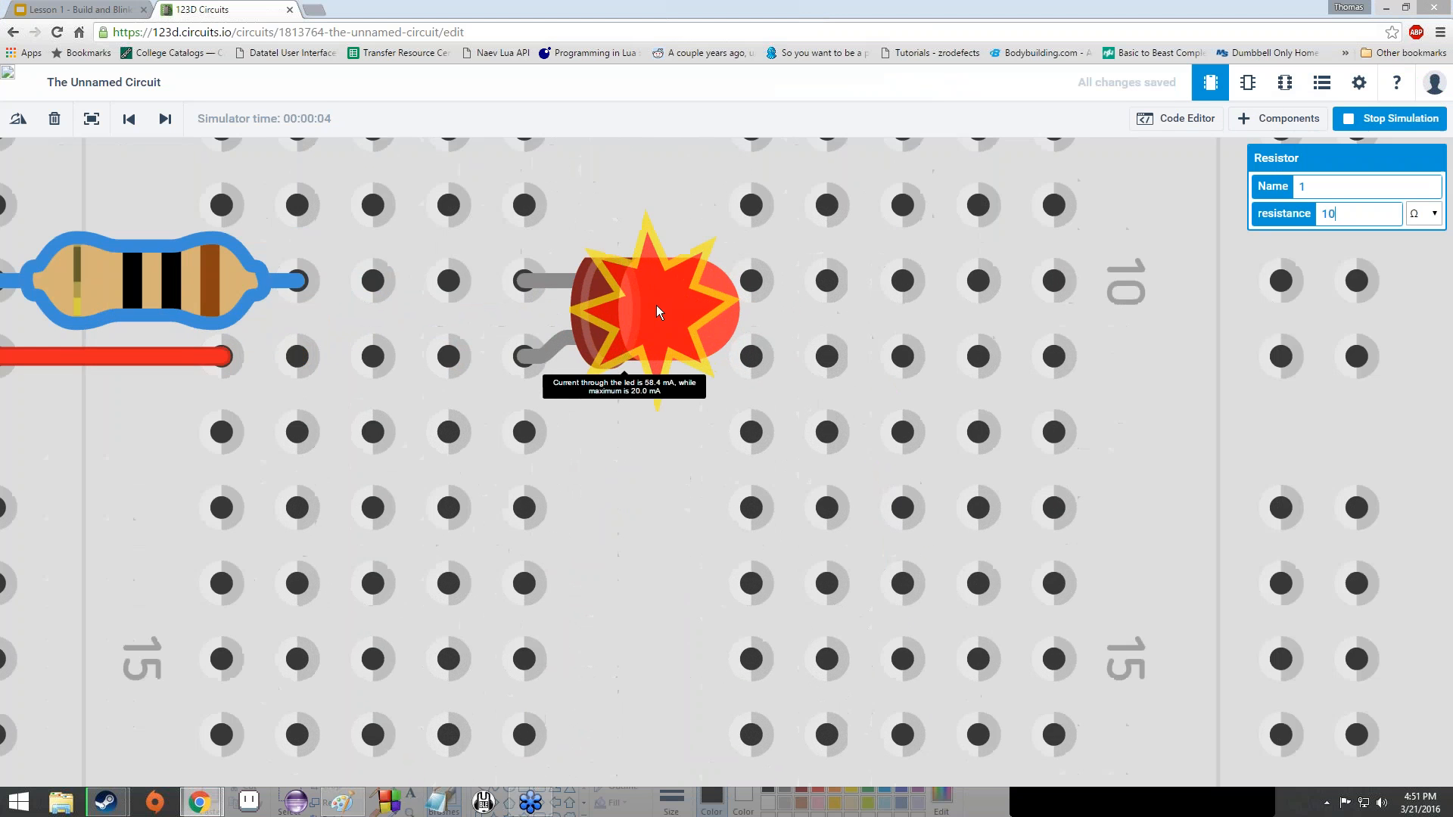
scroll(657, 306, down, 5)
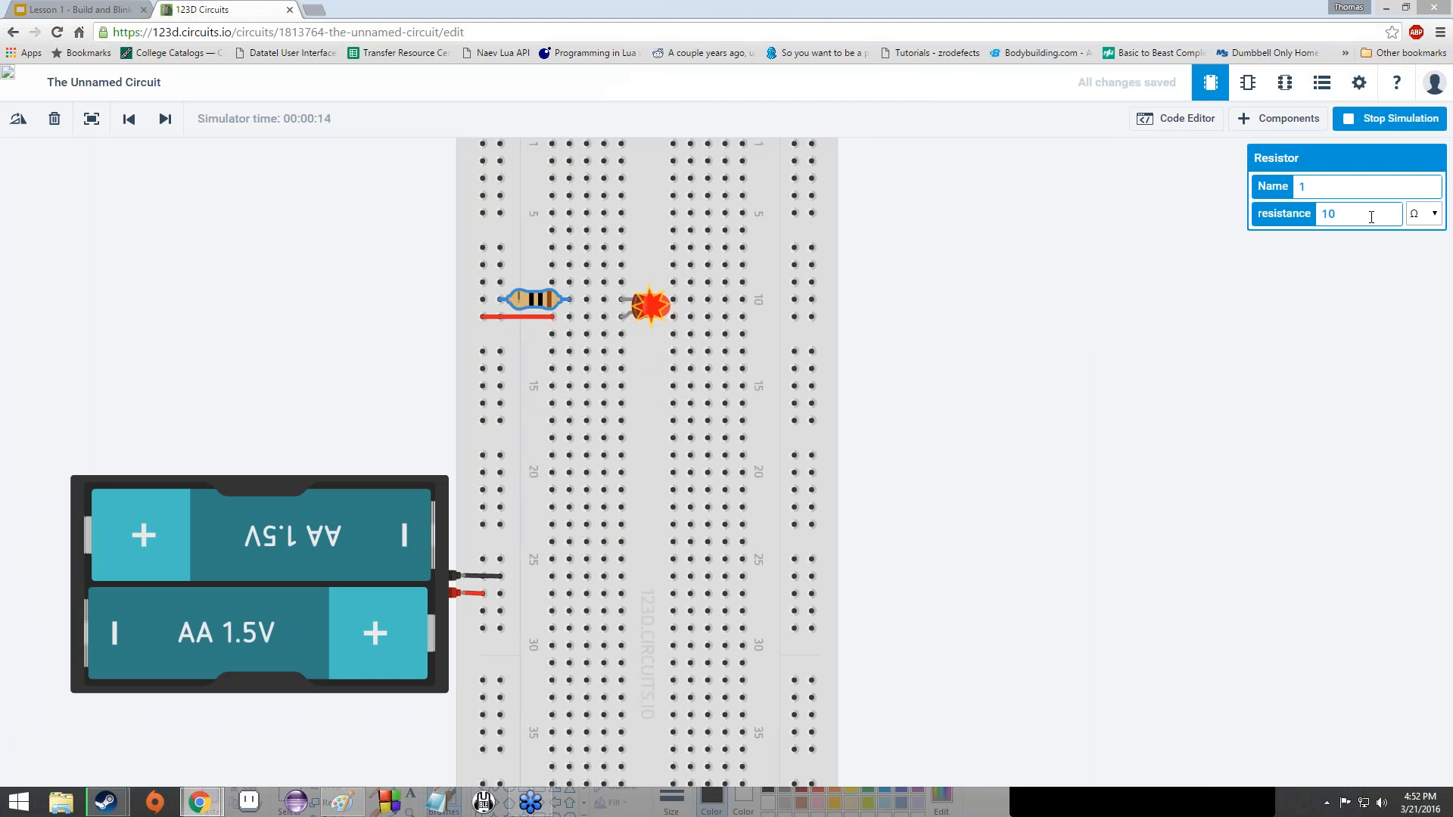
- Change the resistance to 75 Ω so the LED lights safely
key(BackSpace)
key(BackSpace)
text(75)
scroll(647, 310, up, 3)
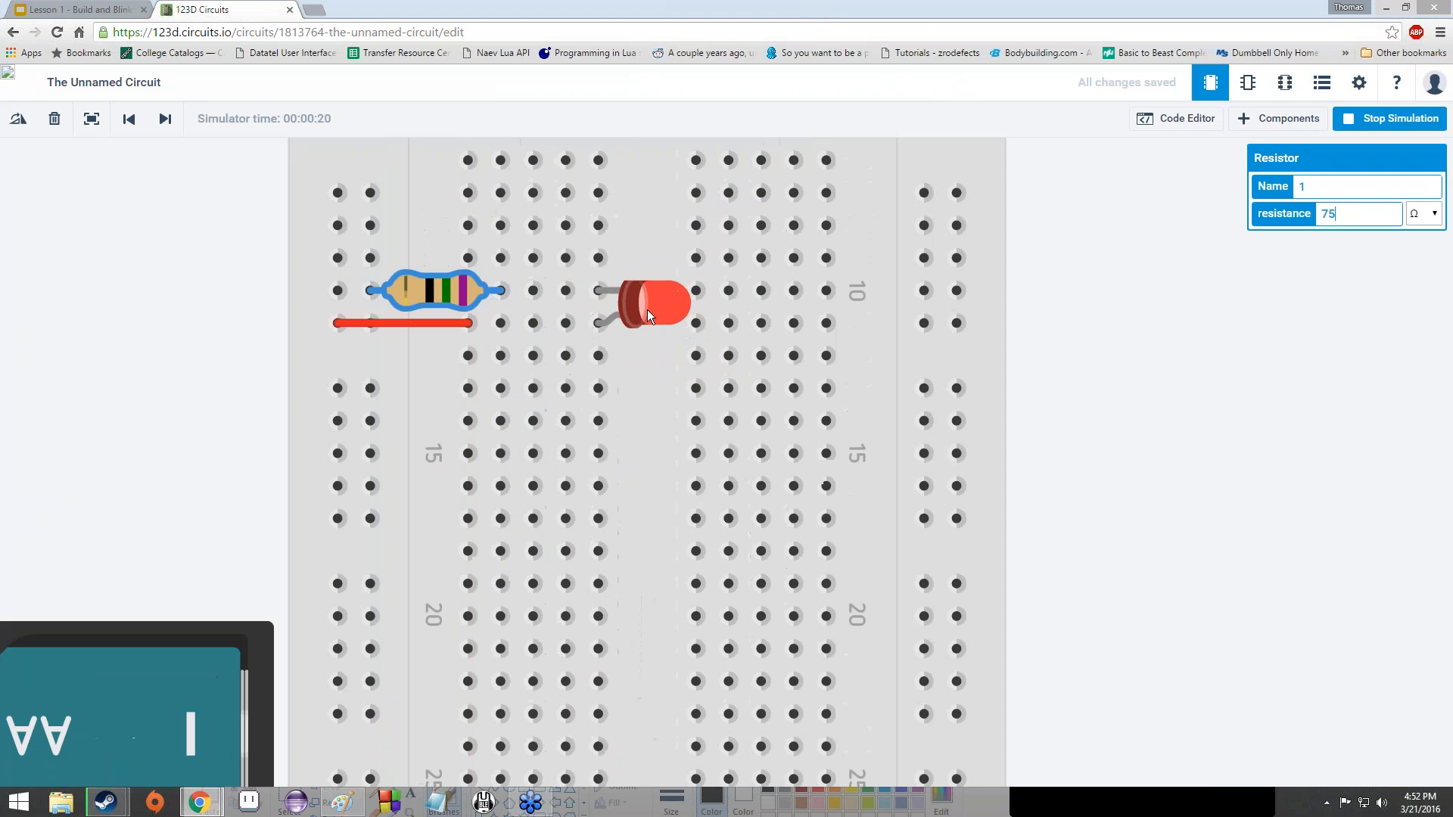
click(647, 310)
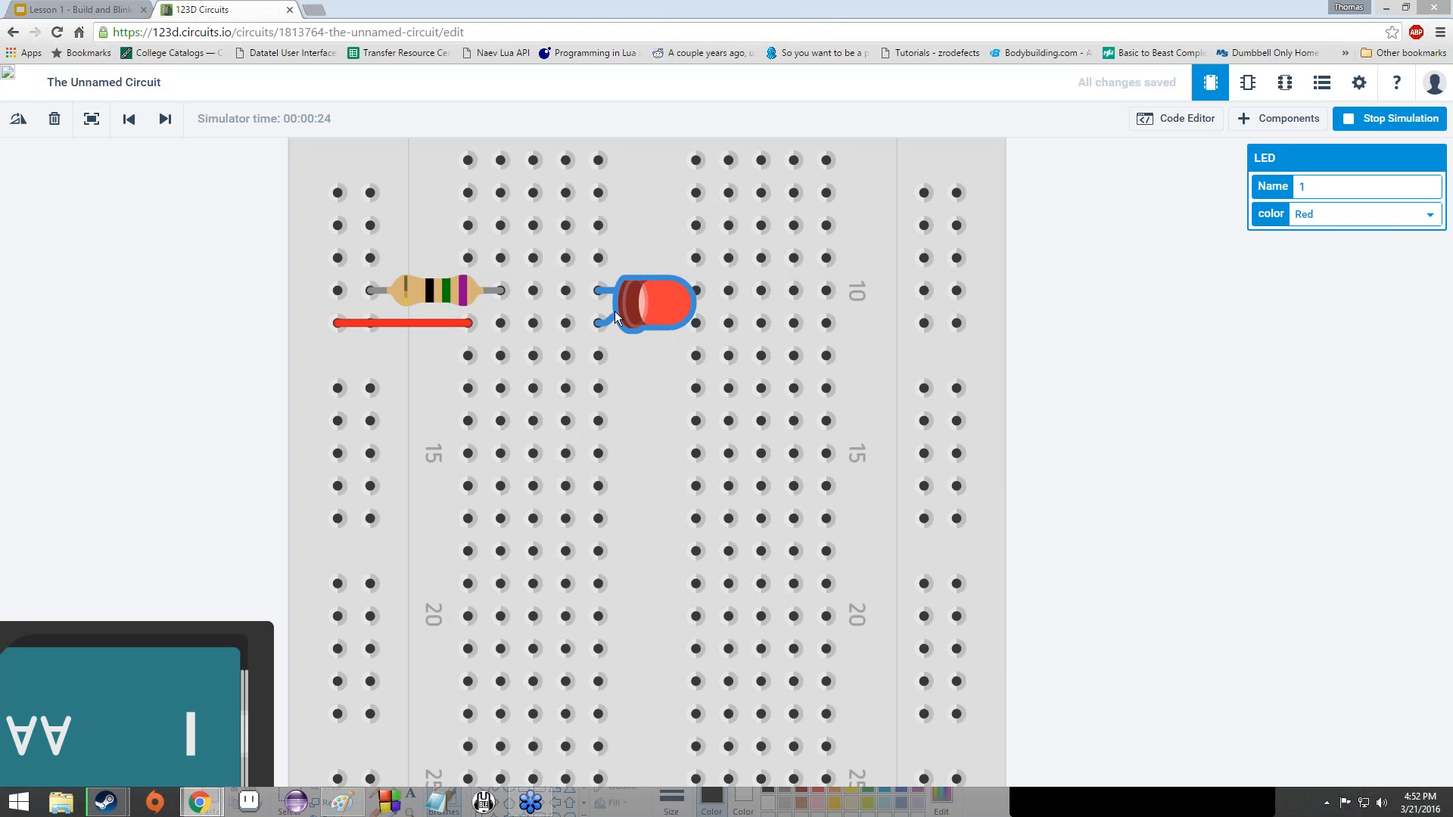
- Cycle the LED through green, yellow, orange and blue, settling on green
click(1324, 216)
click(1331, 229)
click(1332, 221)
click(1342, 246)
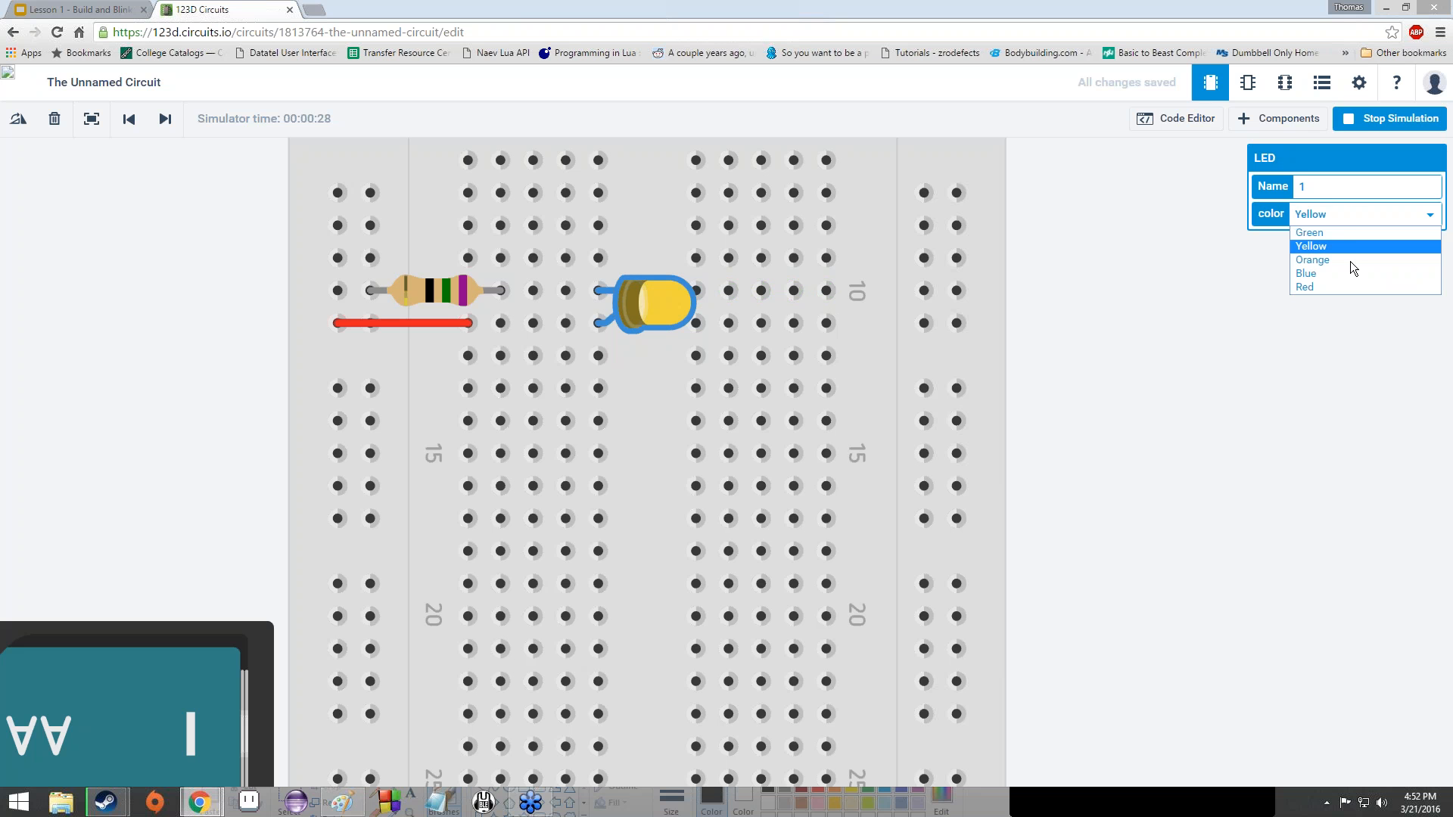
click(1350, 262)
click(1344, 280)
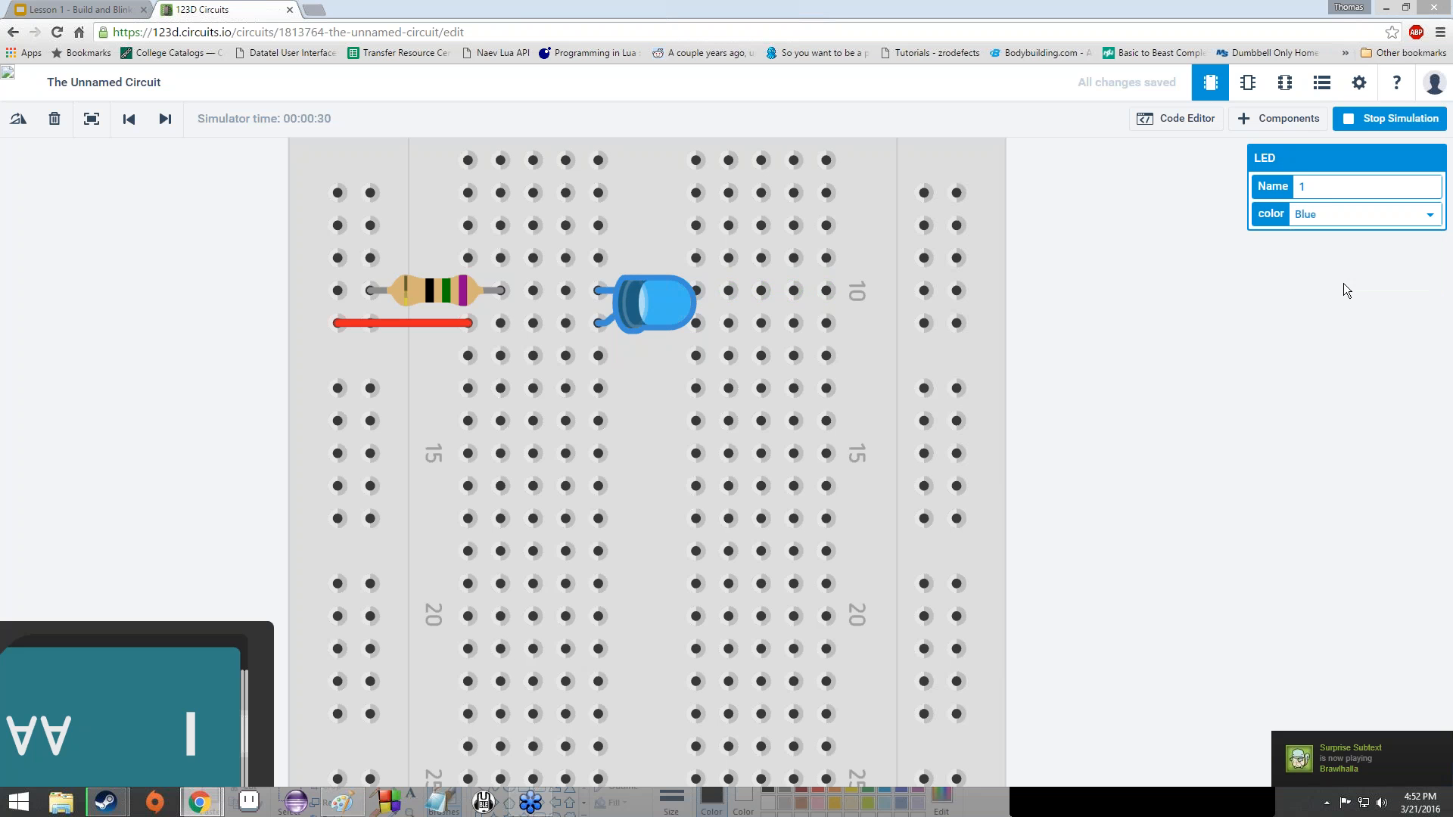
click(1298, 220)
click(1308, 235)
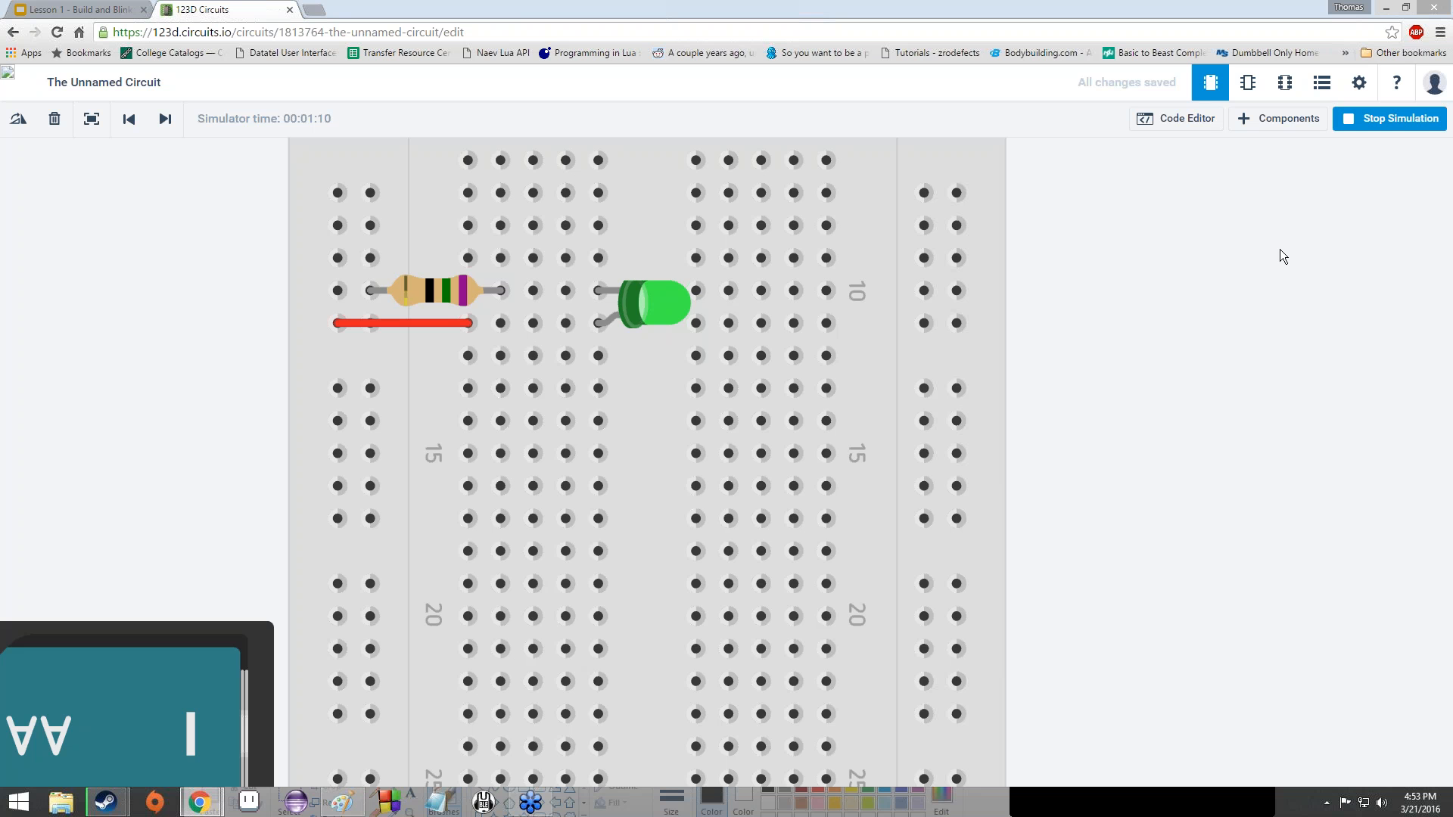
click(1279, 118)
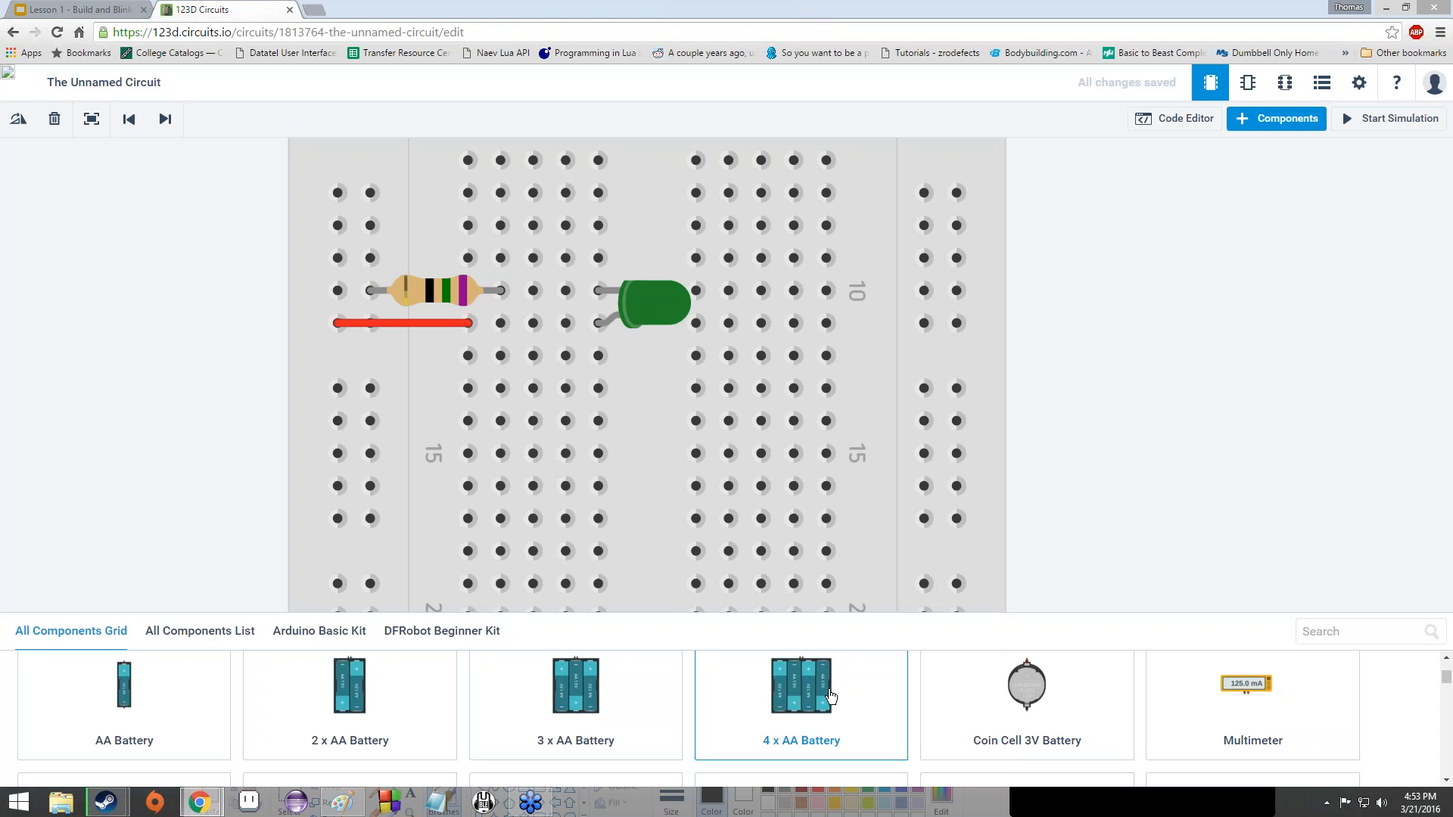
scroll(825, 693, down, 3)
scroll(809, 689, up, 1)
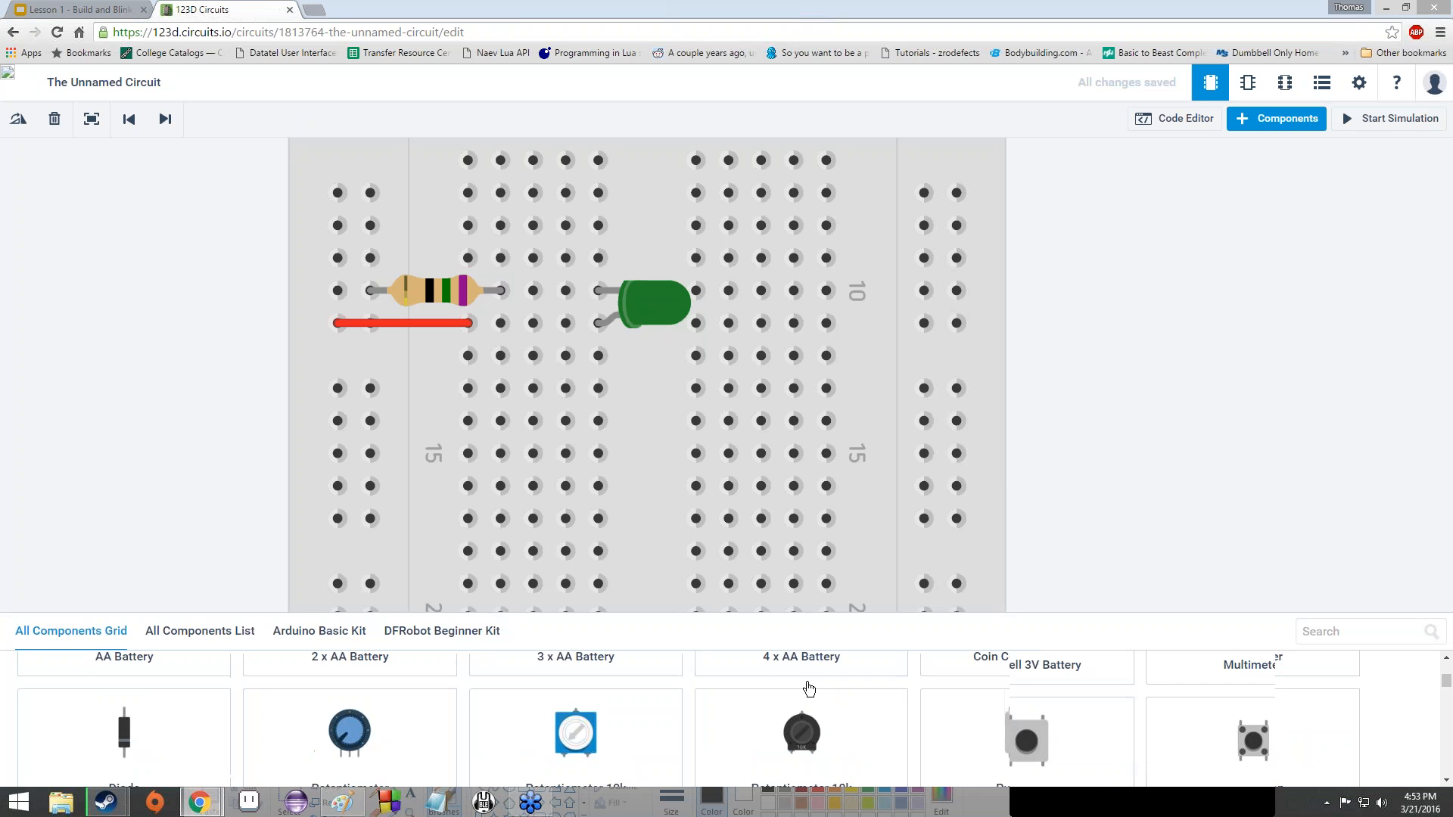
scroll(808, 687, down, 10)
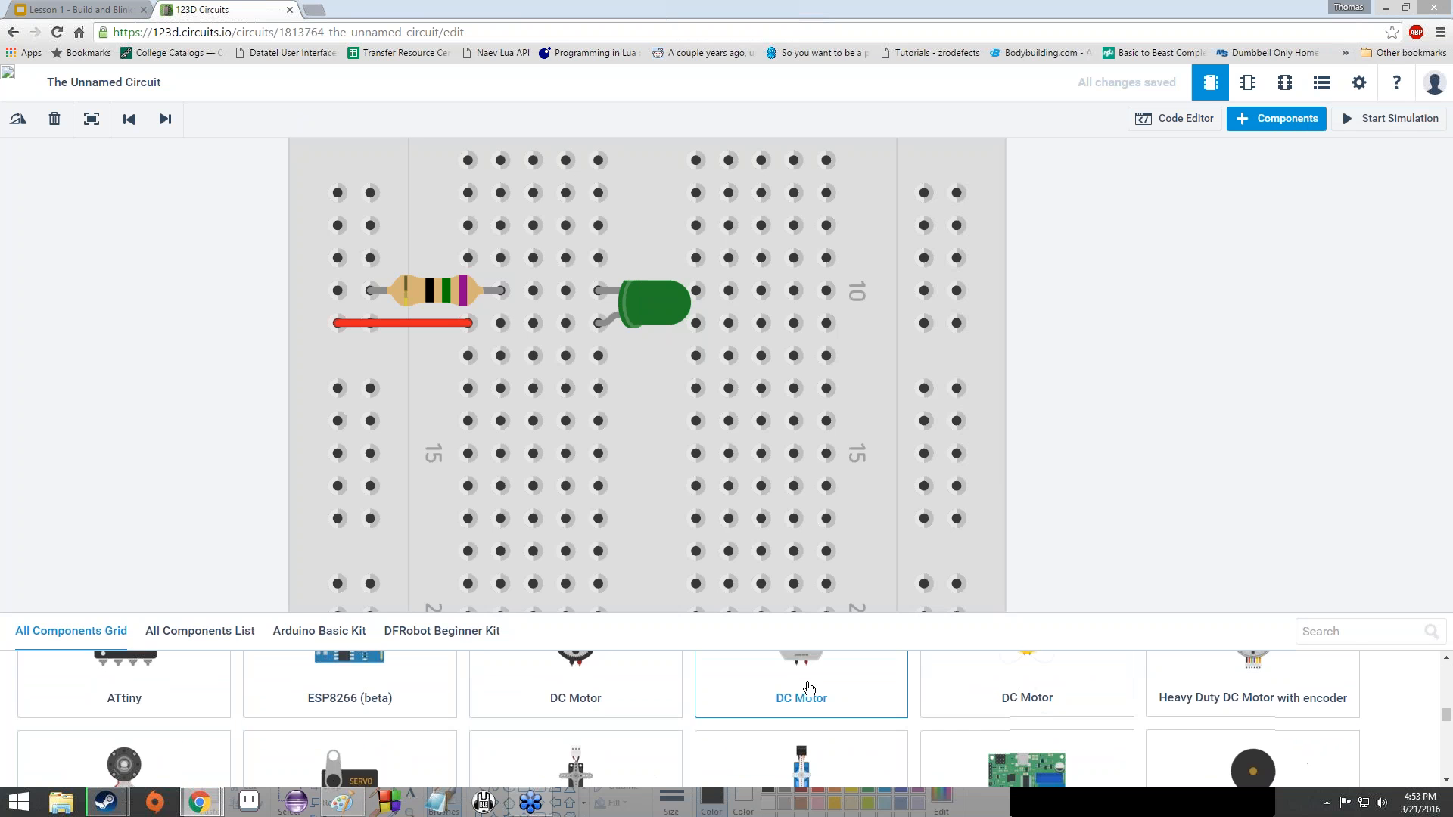
scroll(808, 687, down, 10)
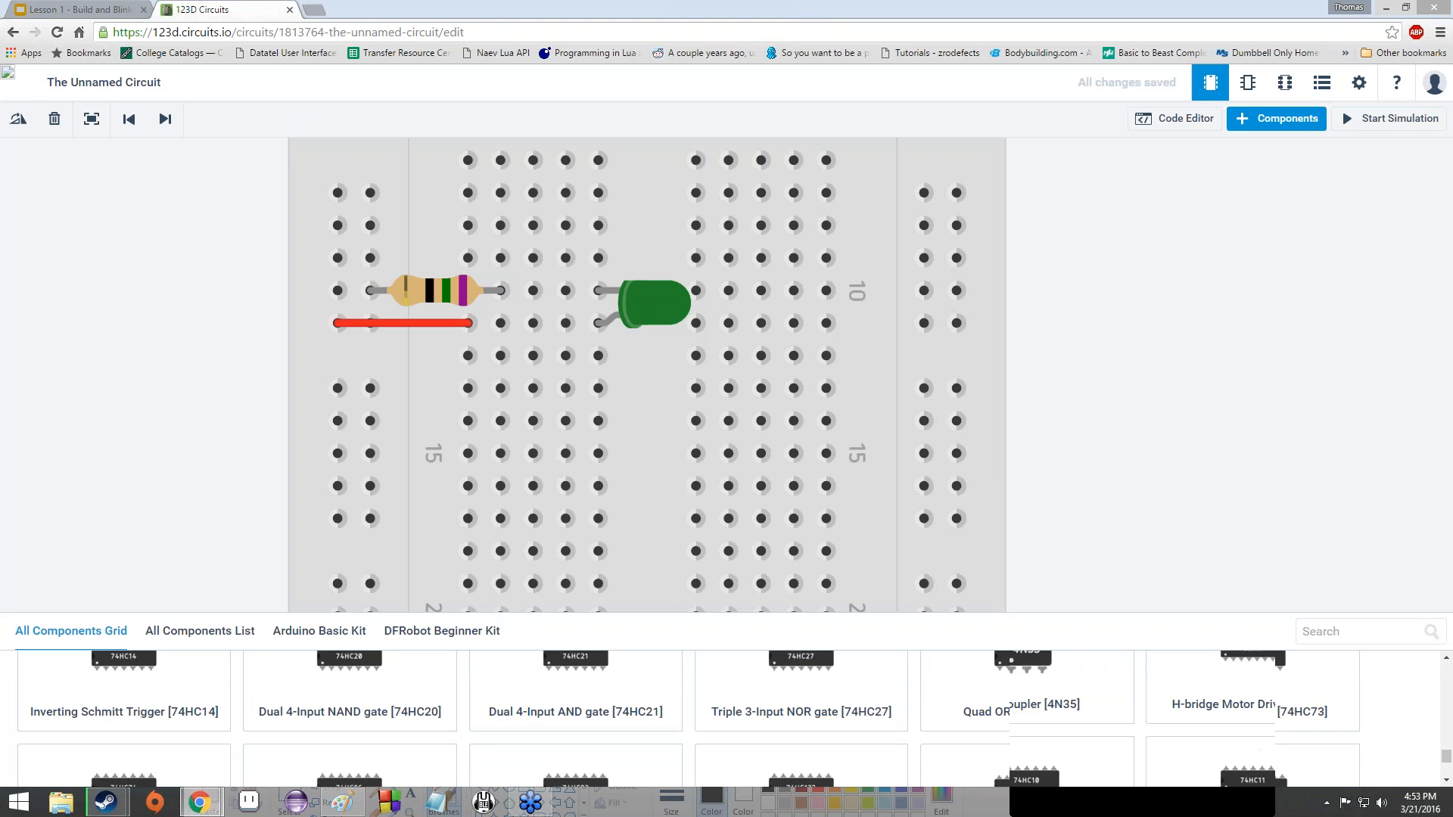
scroll(484, 694, down, 10)
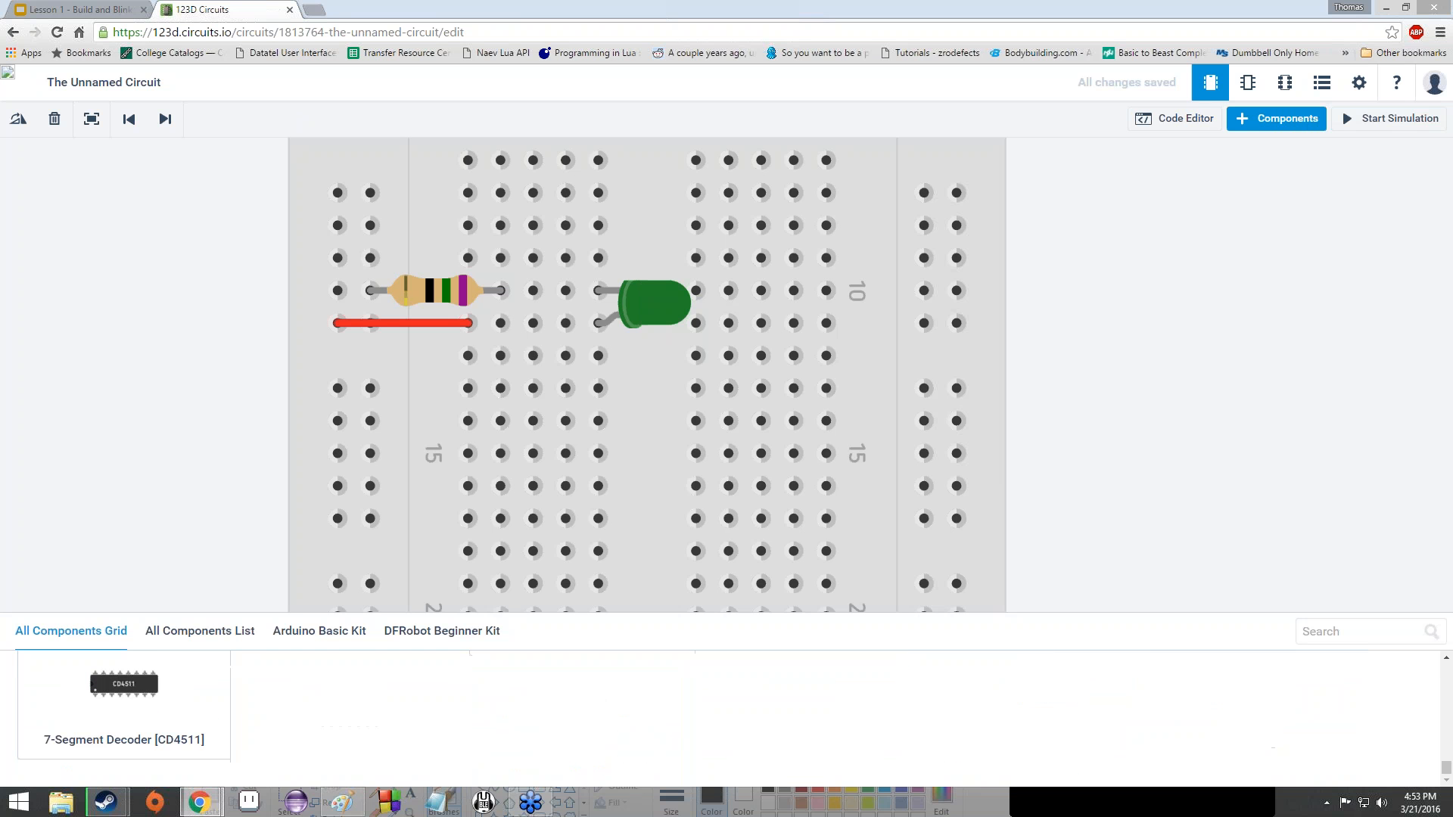
scroll(507, 701, up, 5)
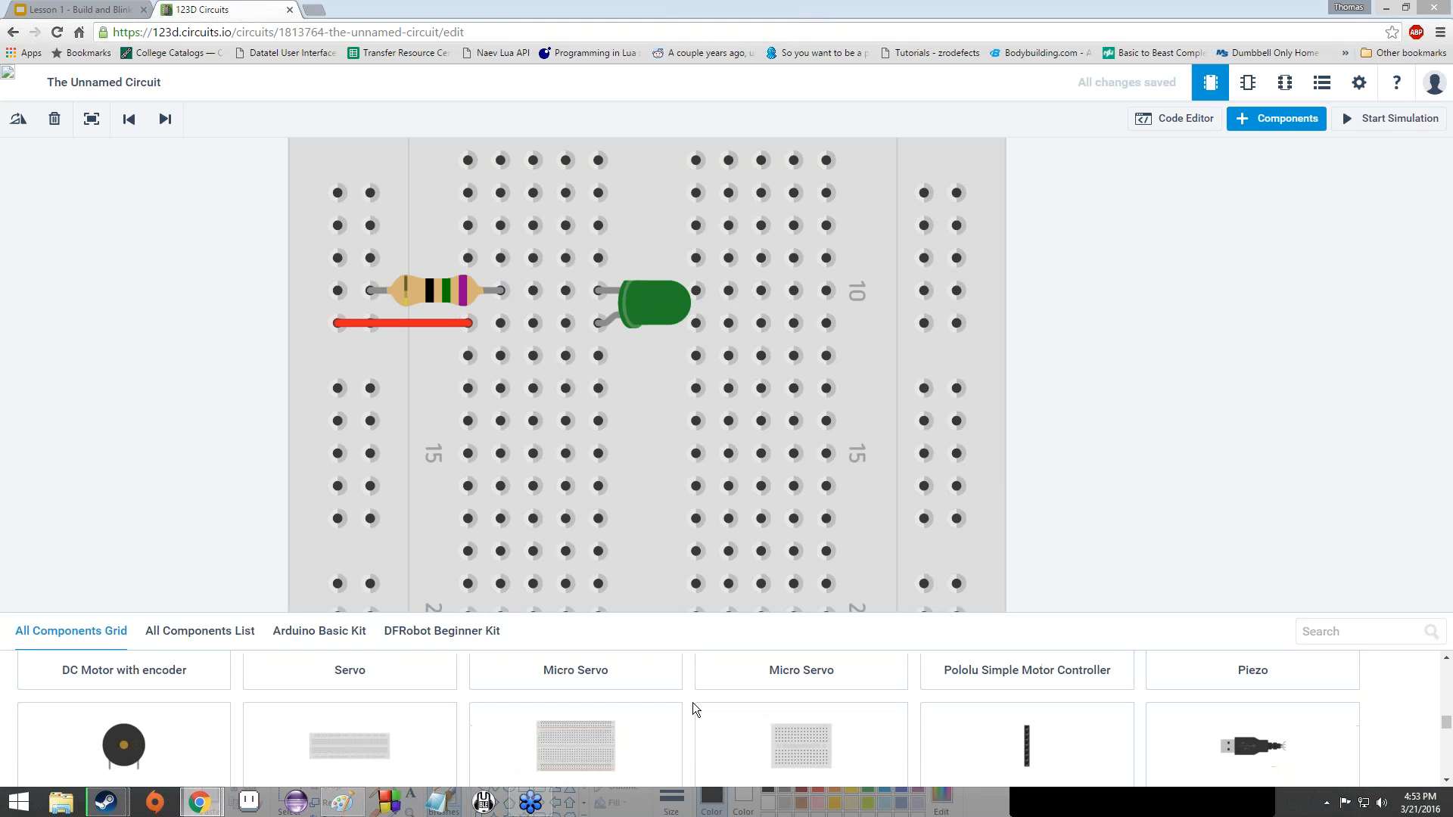
scroll(692, 702, up, 5)
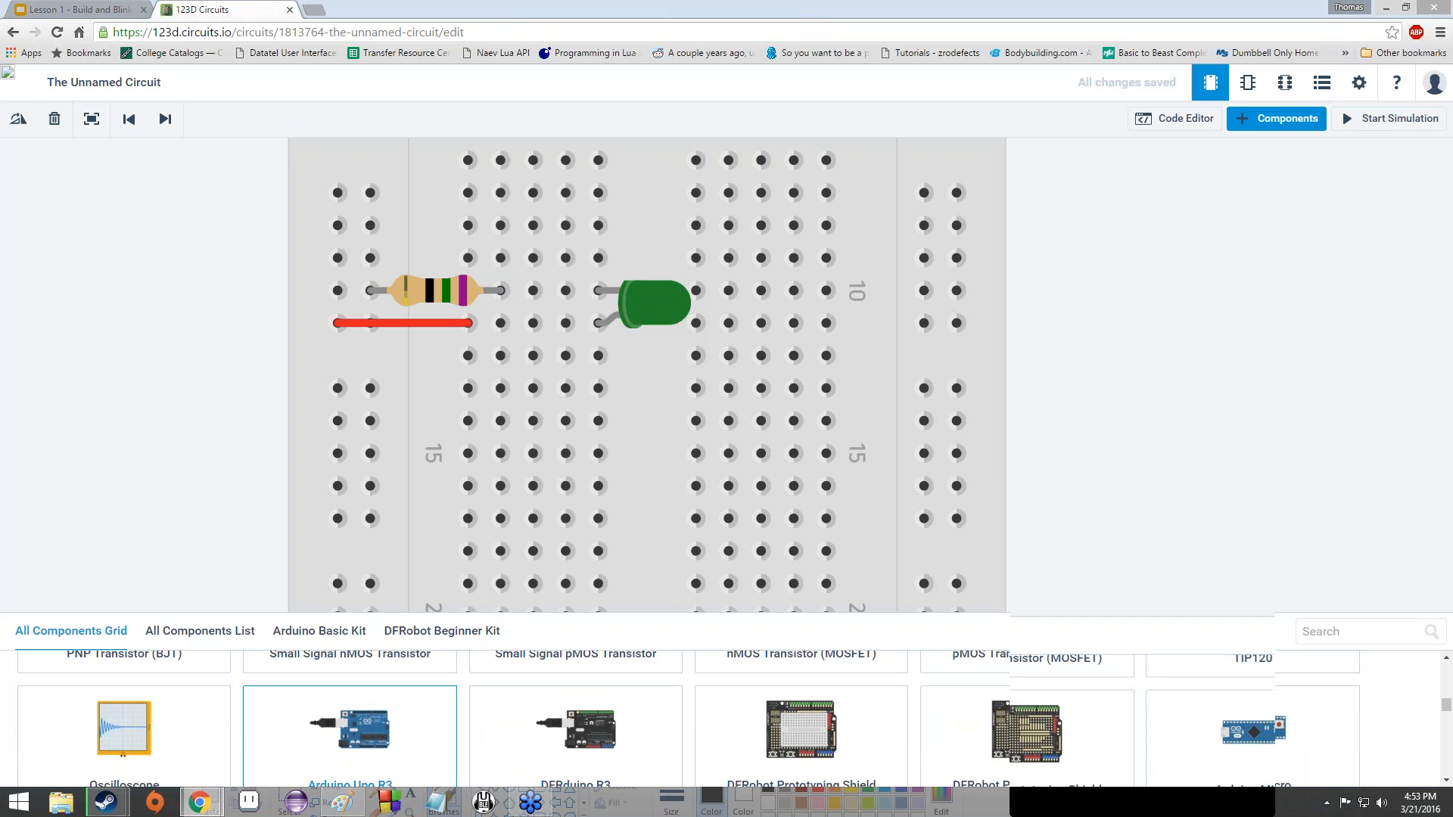
- Place an Arduino Uno R3 right of the breadboard and rotate it upright
click(325, 445)
scroll(326, 445, down, 5)
scroll(363, 467, down, 3)
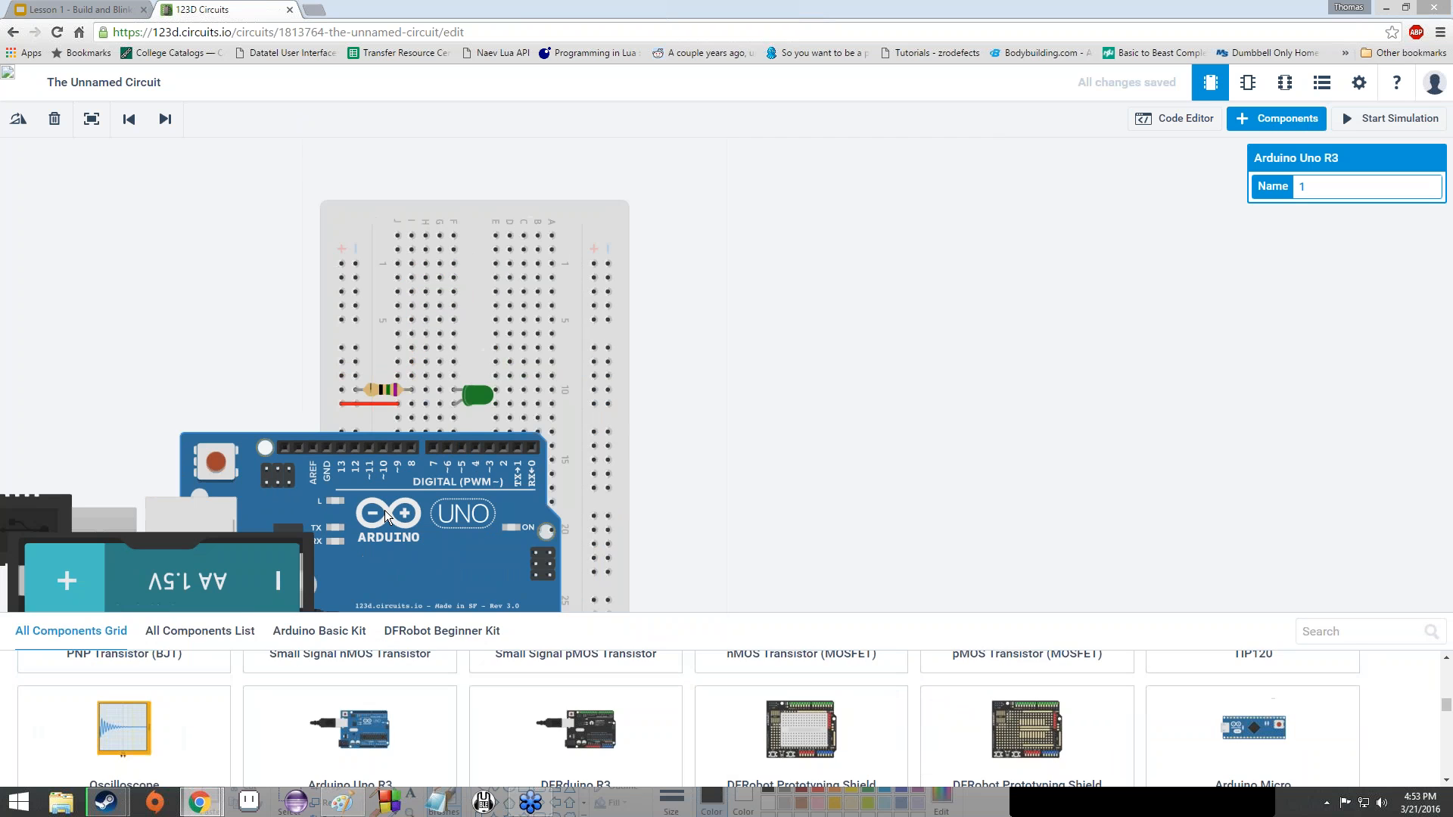
click(1247, 120)
drag(429, 540, 895, 354)
key(r)
key(r)
drag(800, 413, 756, 421)
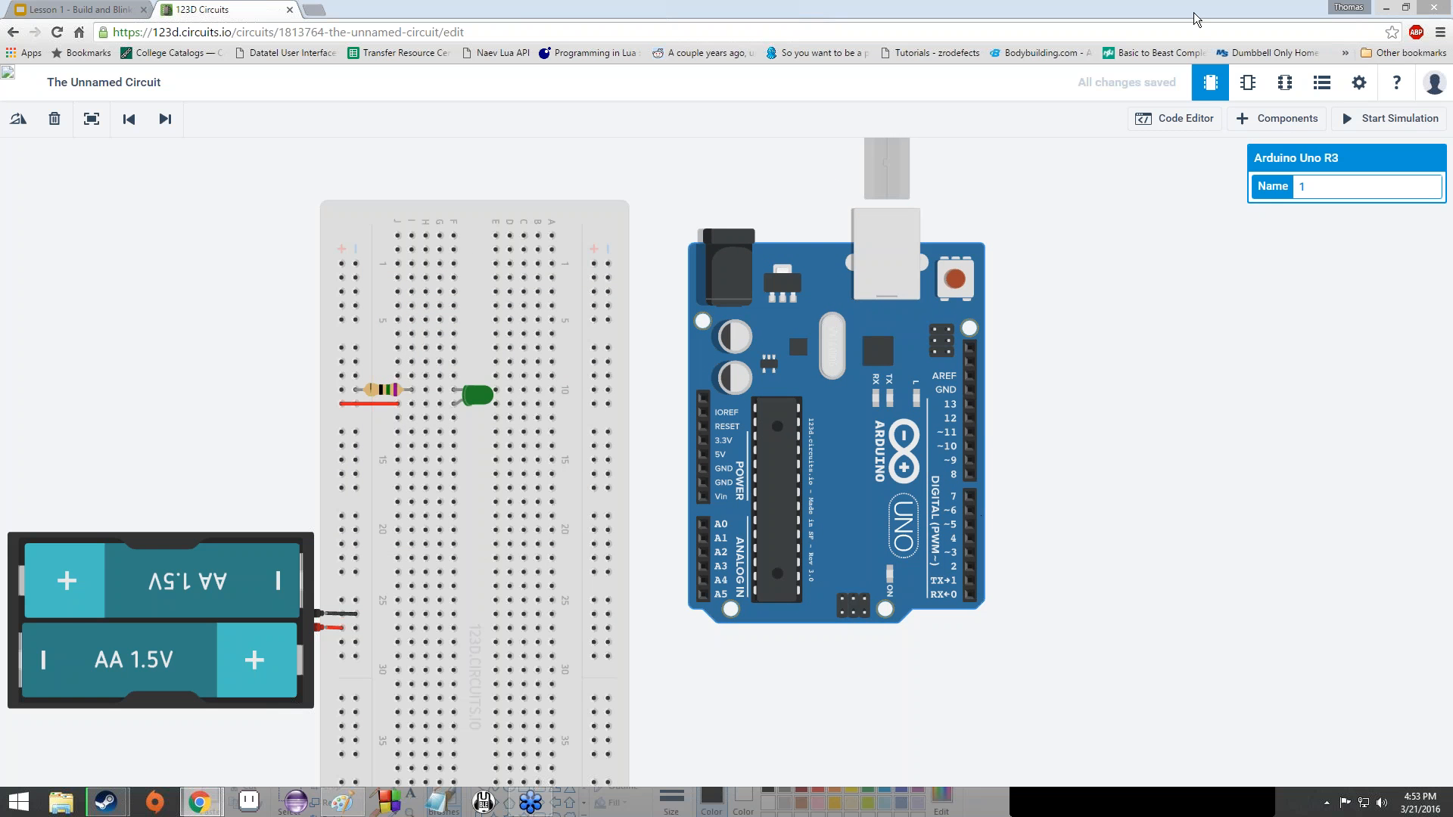
- View the Arduino's code and fine-tune the board's position beside the breadboard
click(1151, 114)
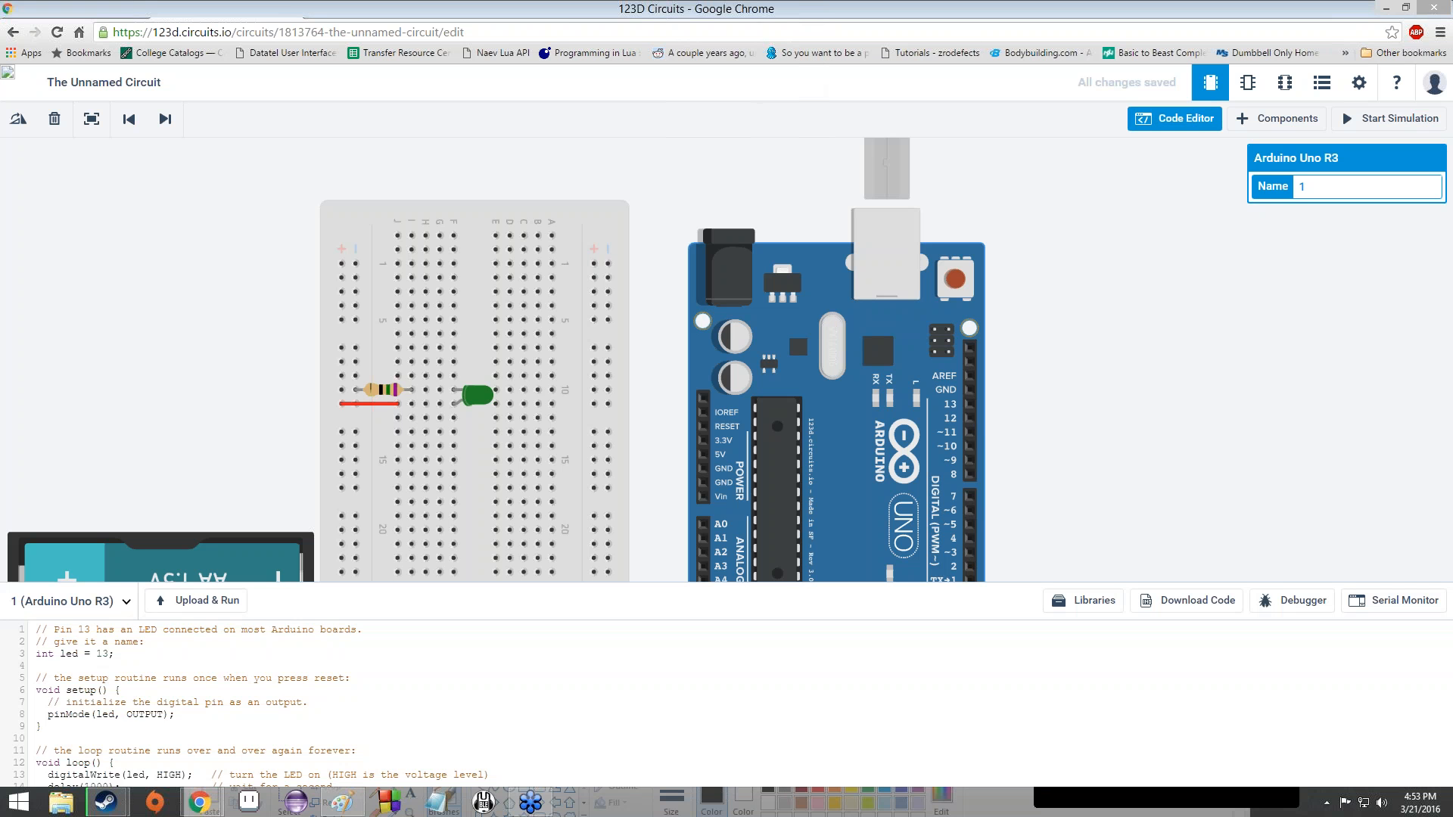
scroll(259, 660, down, 1)
scroll(293, 672, up, 1)
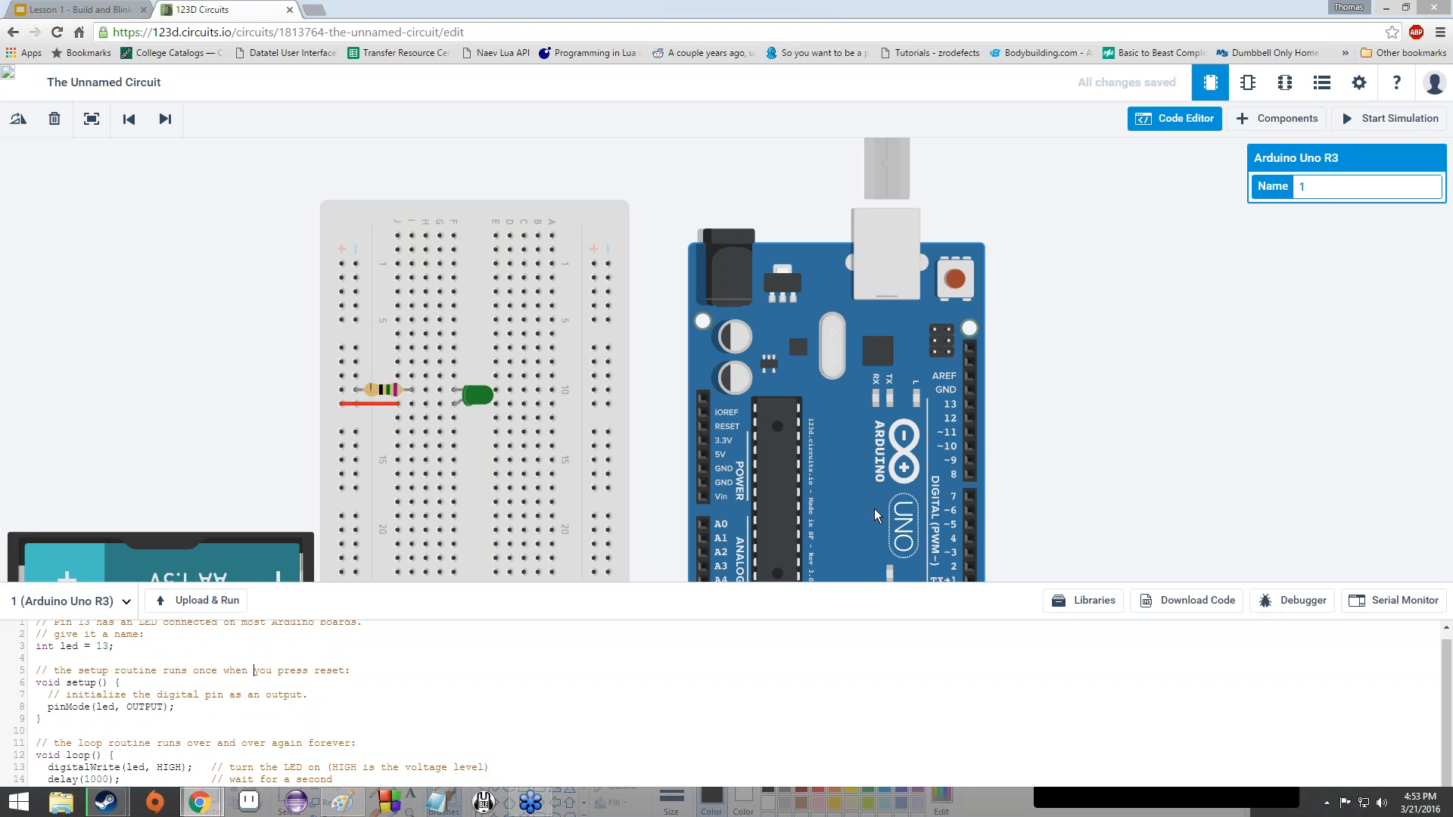
drag(874, 509, 820, 448)
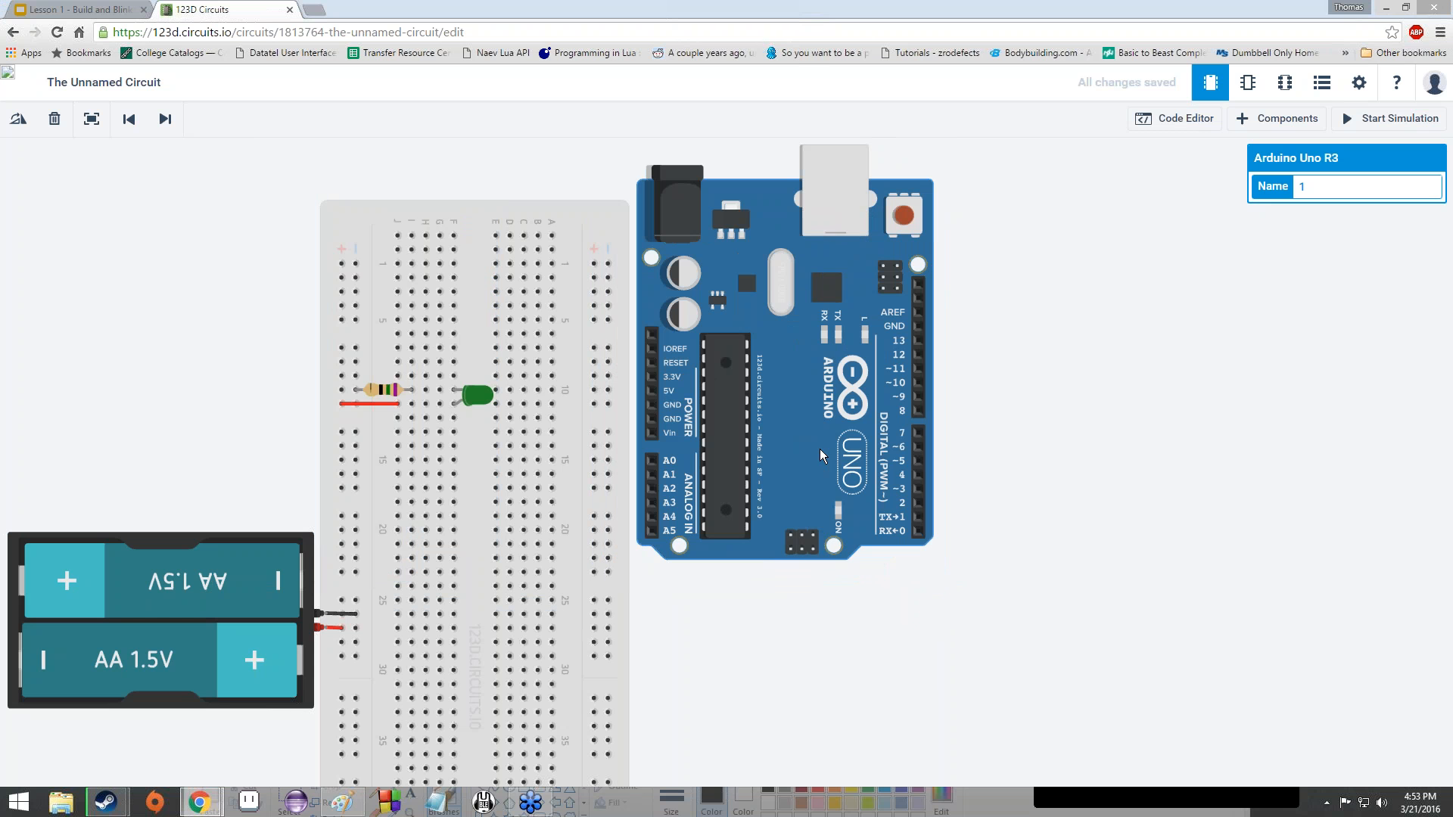
drag(820, 448, 908, 489)
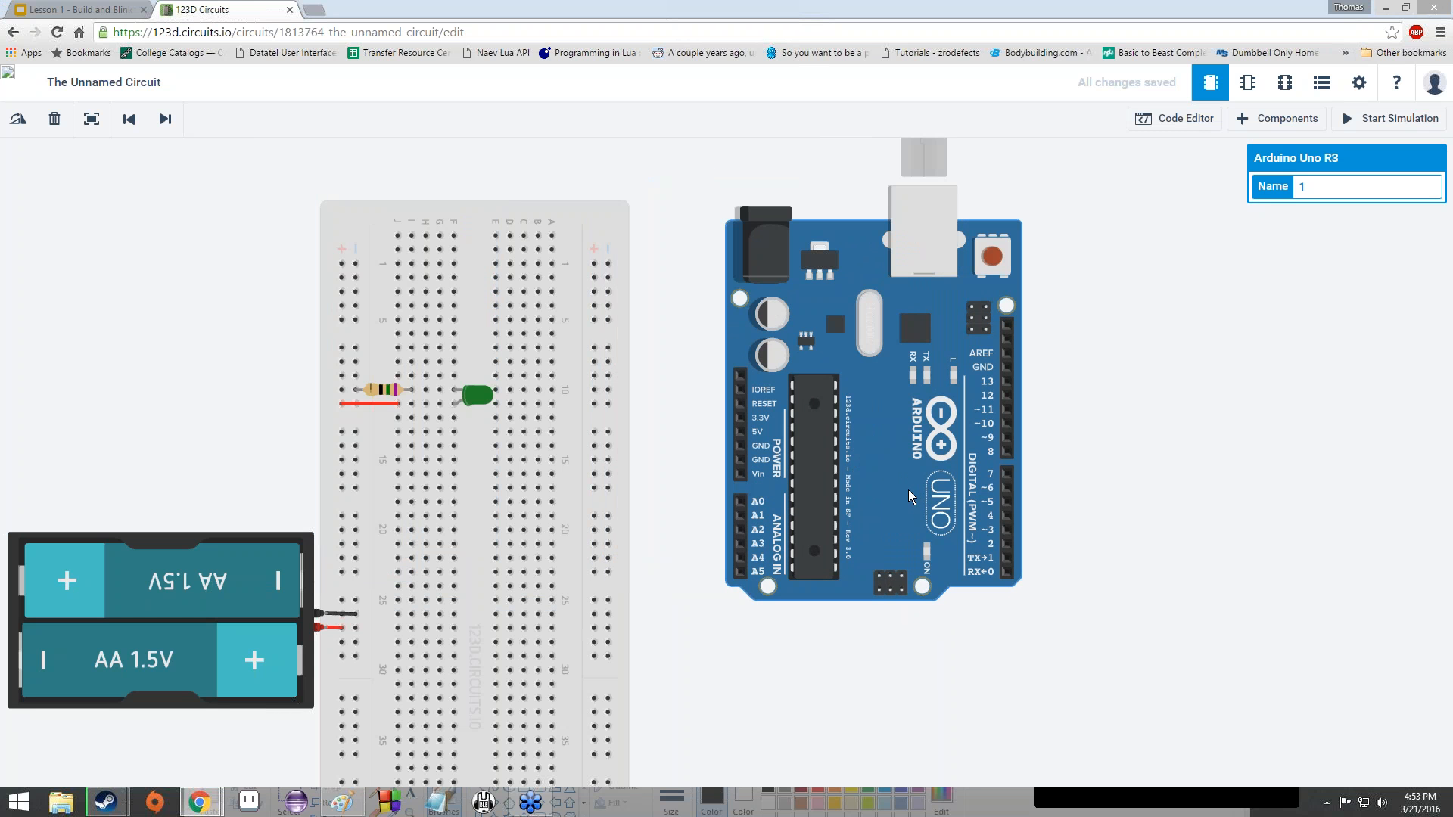
- Delete the Arduino board, then zoom in and reseat the LED's anode lead in the same hole
key(Delete)
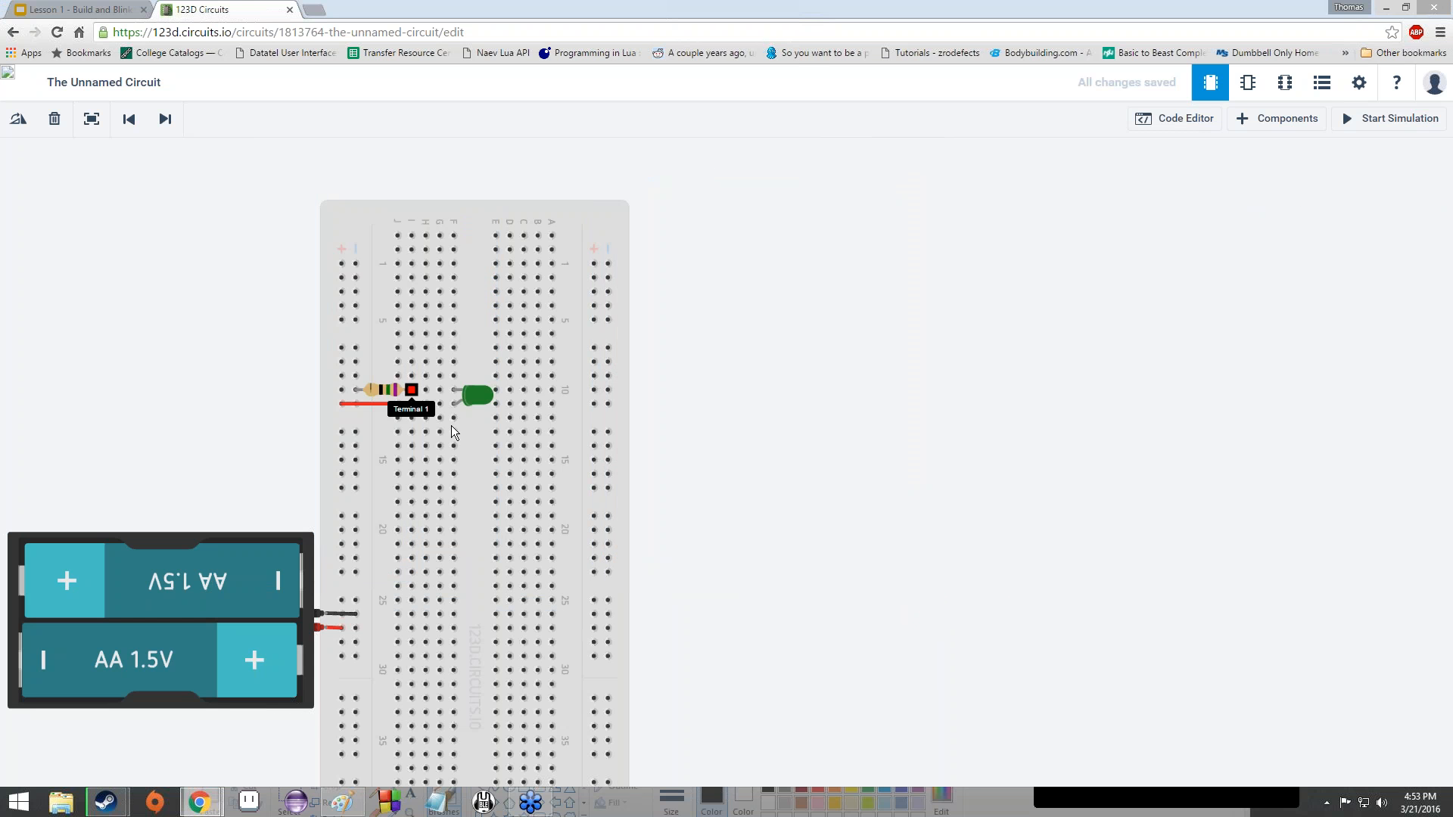
scroll(451, 421, up, 1)
scroll(467, 384, up, 4)
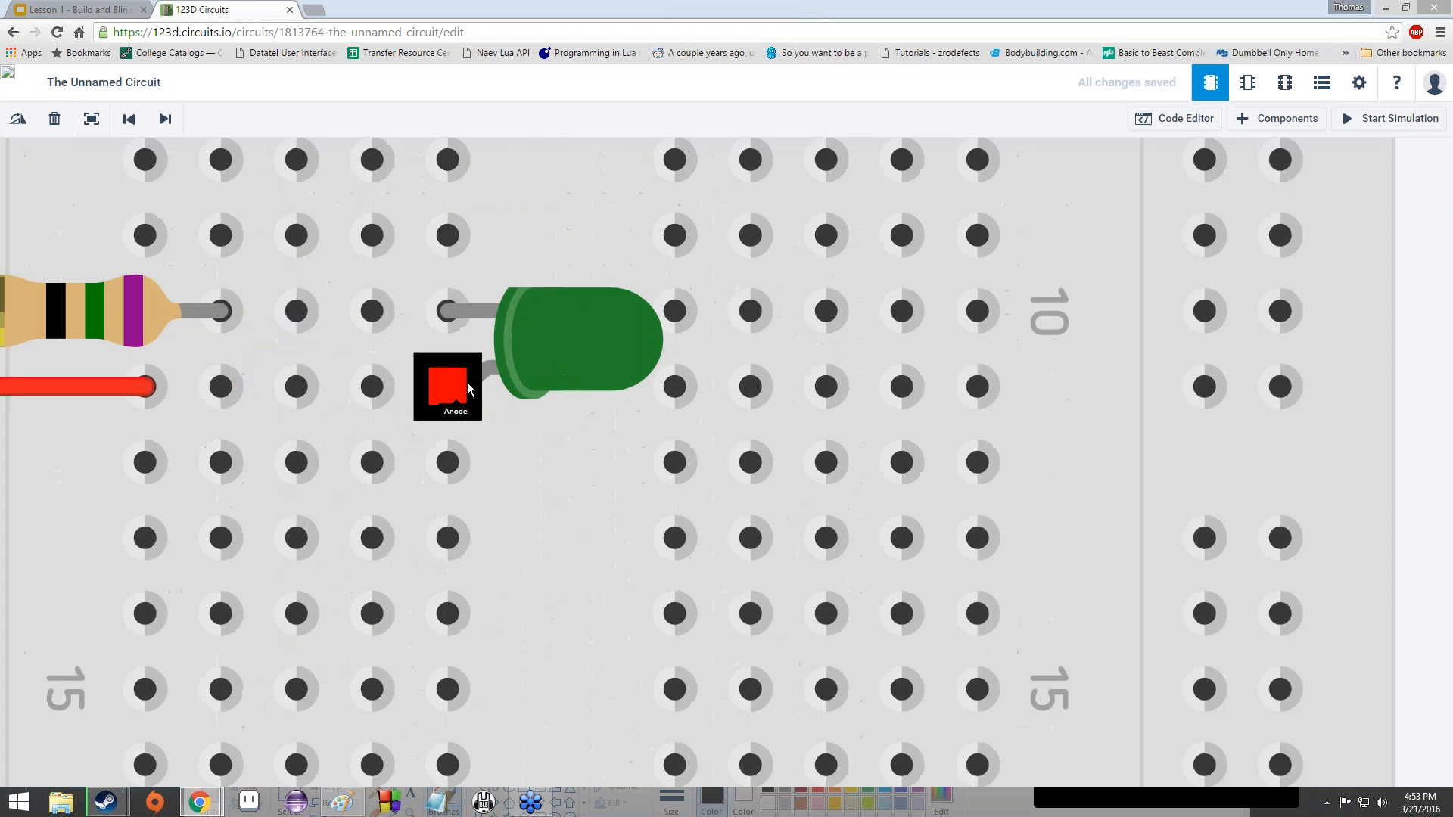
scroll(468, 386, down, 5)
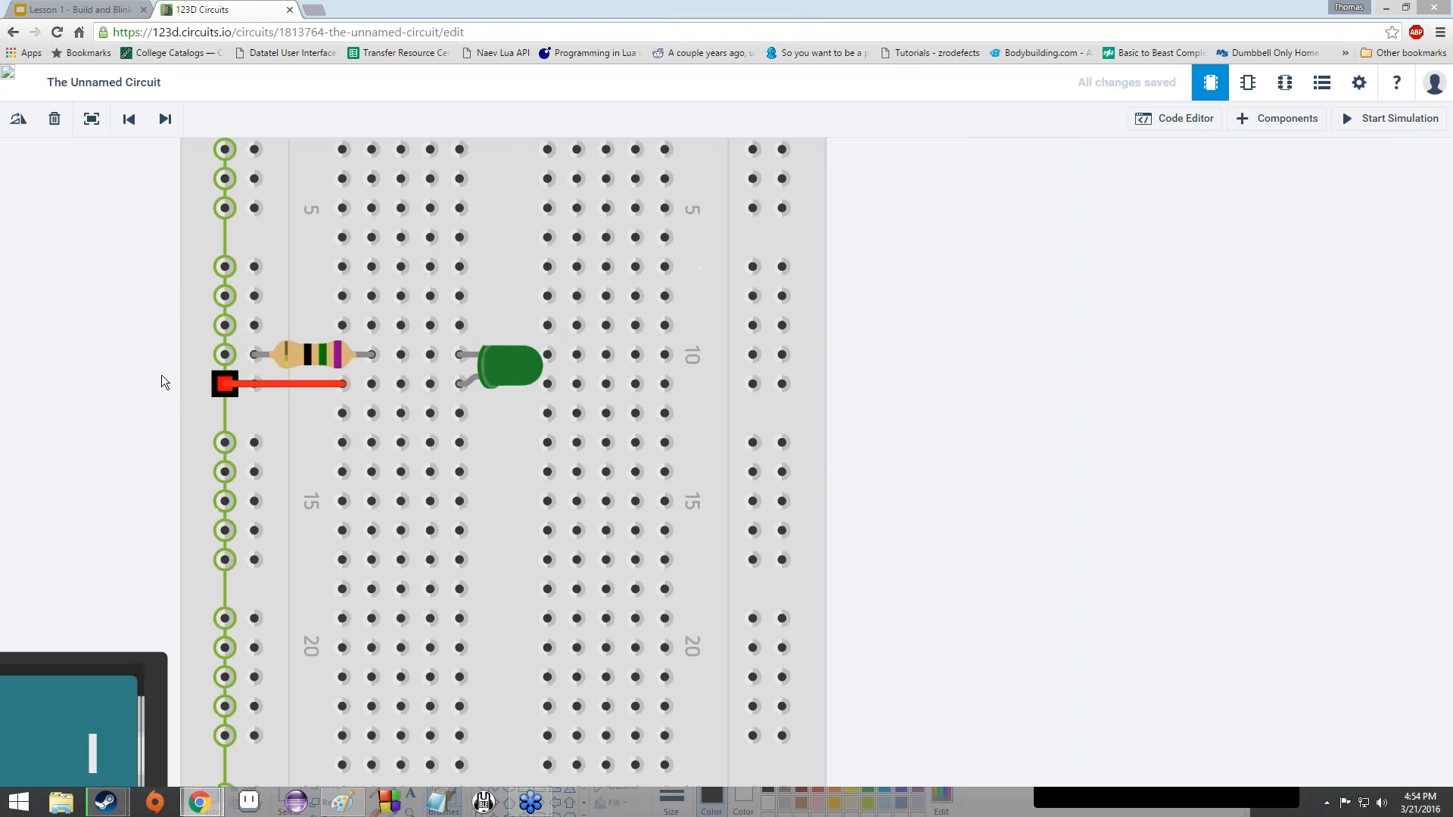
scroll(162, 378, up, 2)
scroll(161, 375, up, 2)
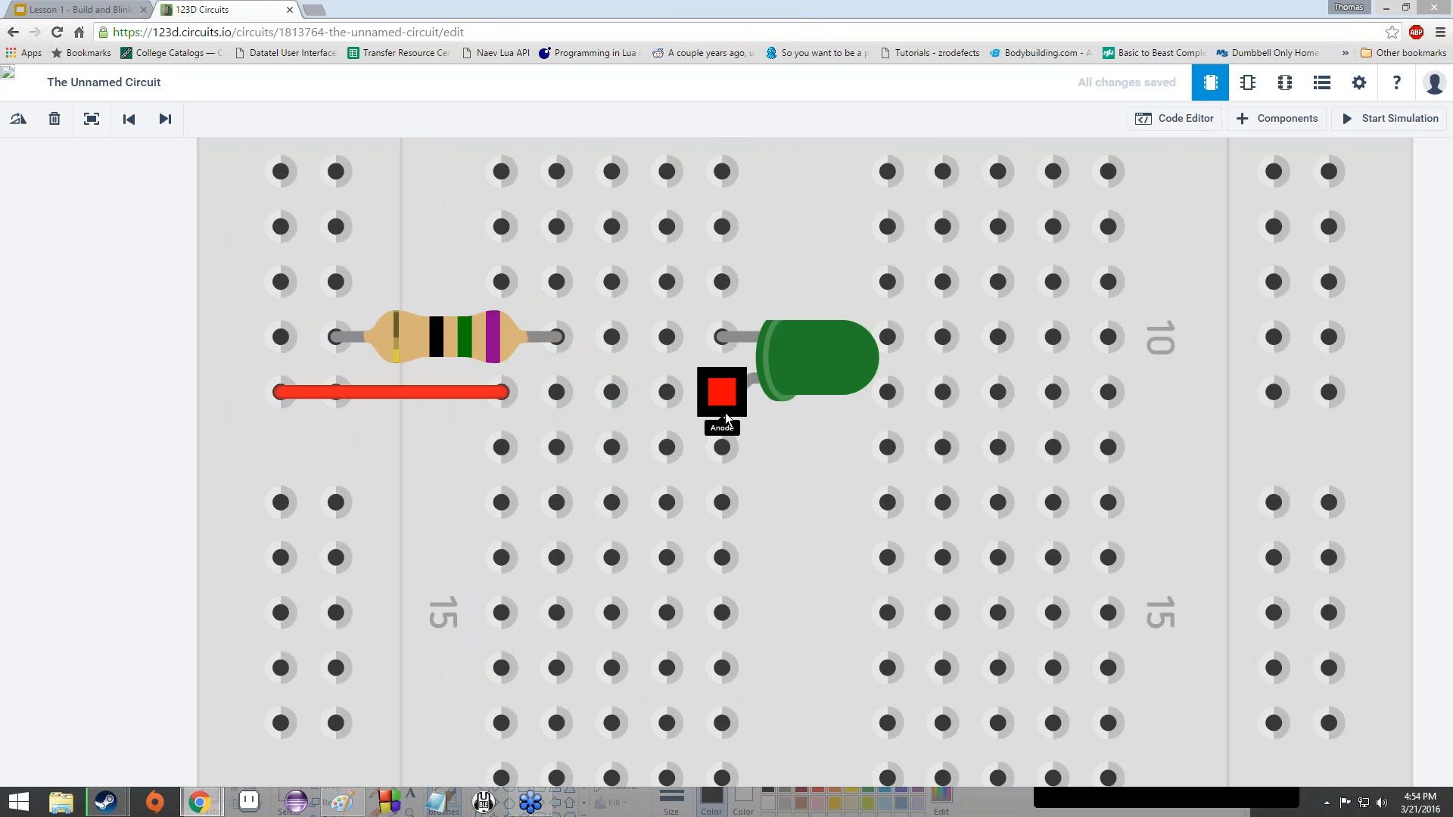
scroll(683, 433, down, 5)
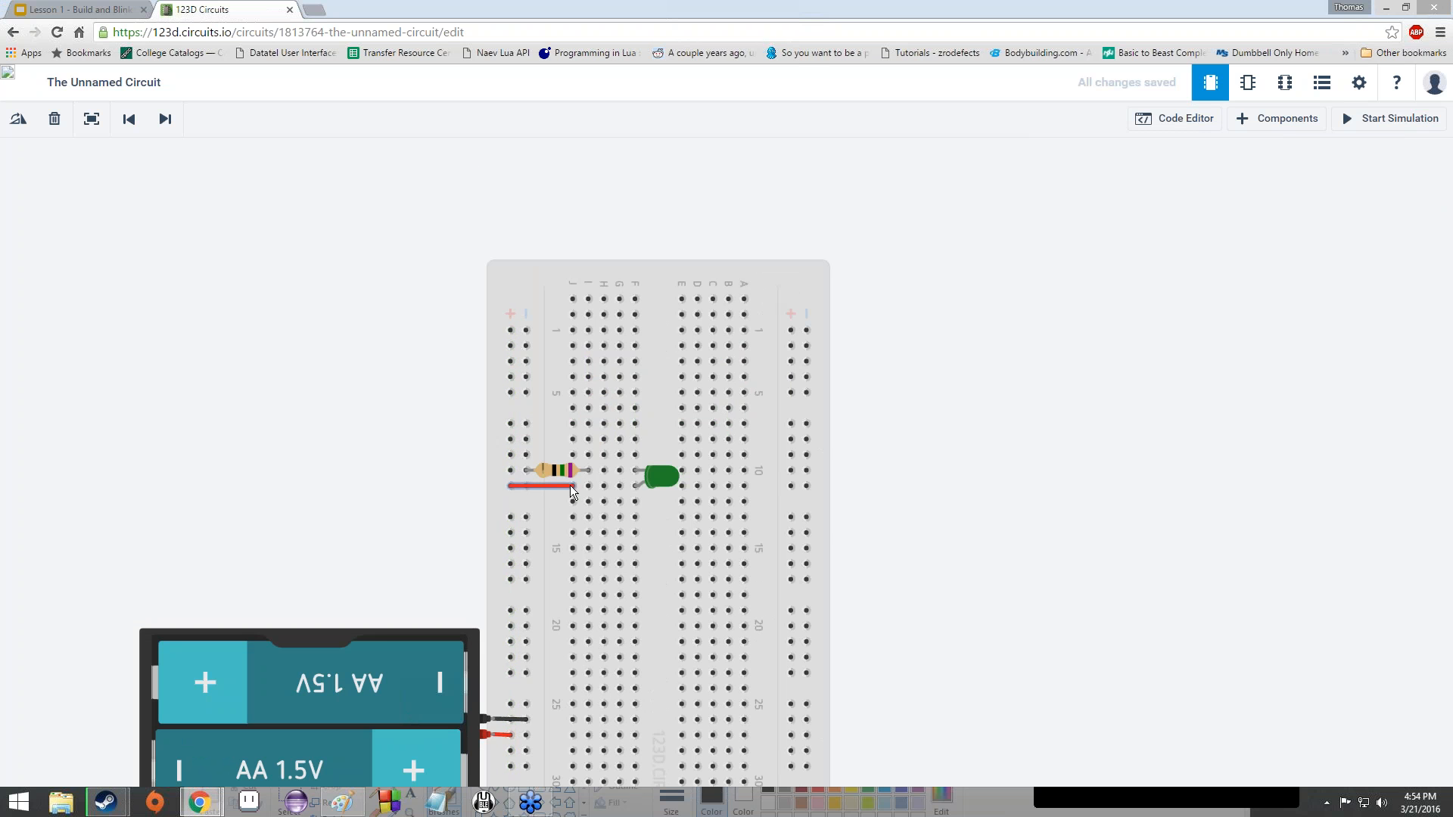
scroll(637, 489, up, 8)
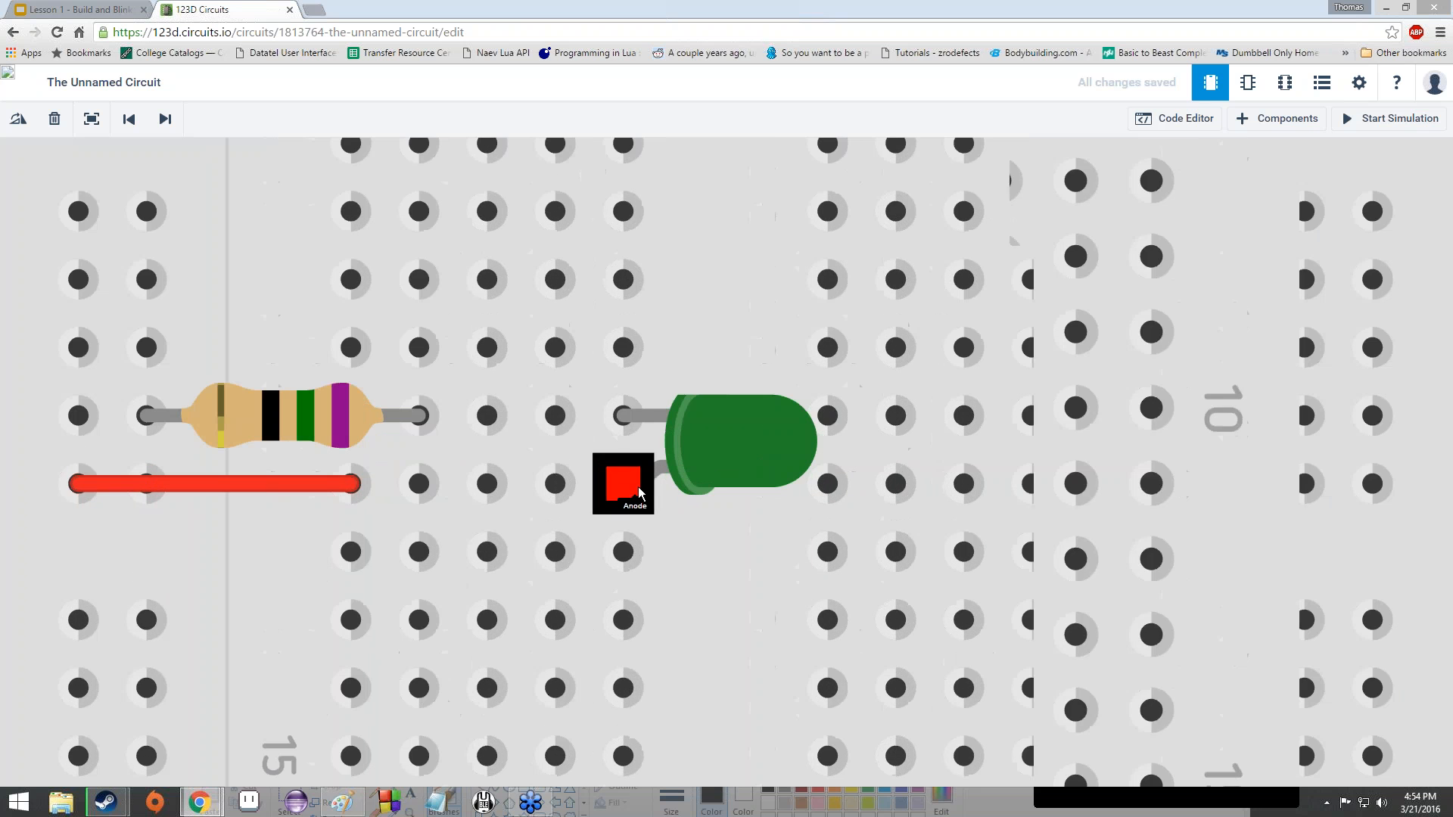
mouse_move(640, 492)
mouse_down()
mouse_move(568, 560)
mouse_move(637, 492)
mouse_up()
scroll(641, 397, down, 8)
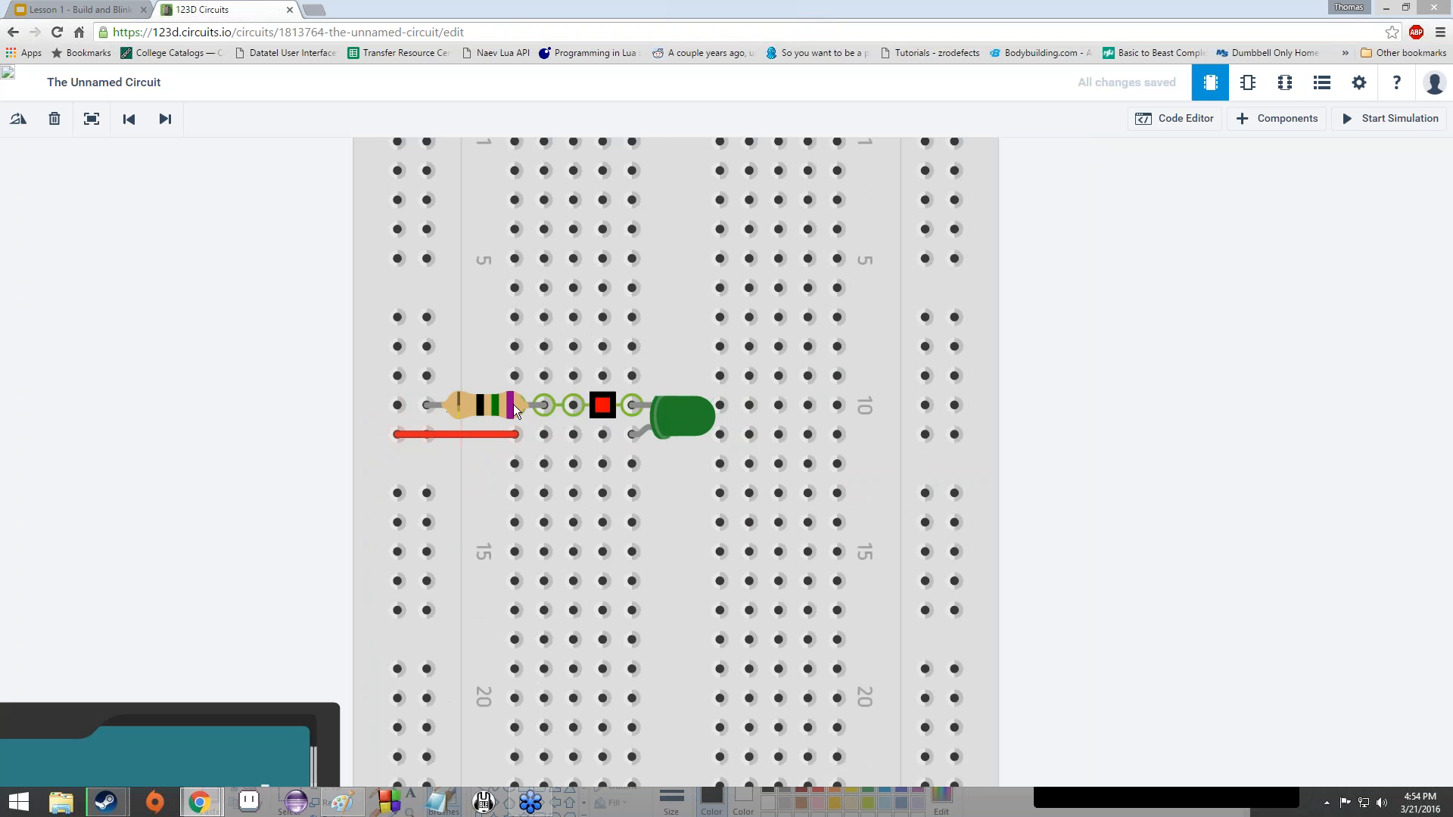
scroll(423, 530, down, 4)
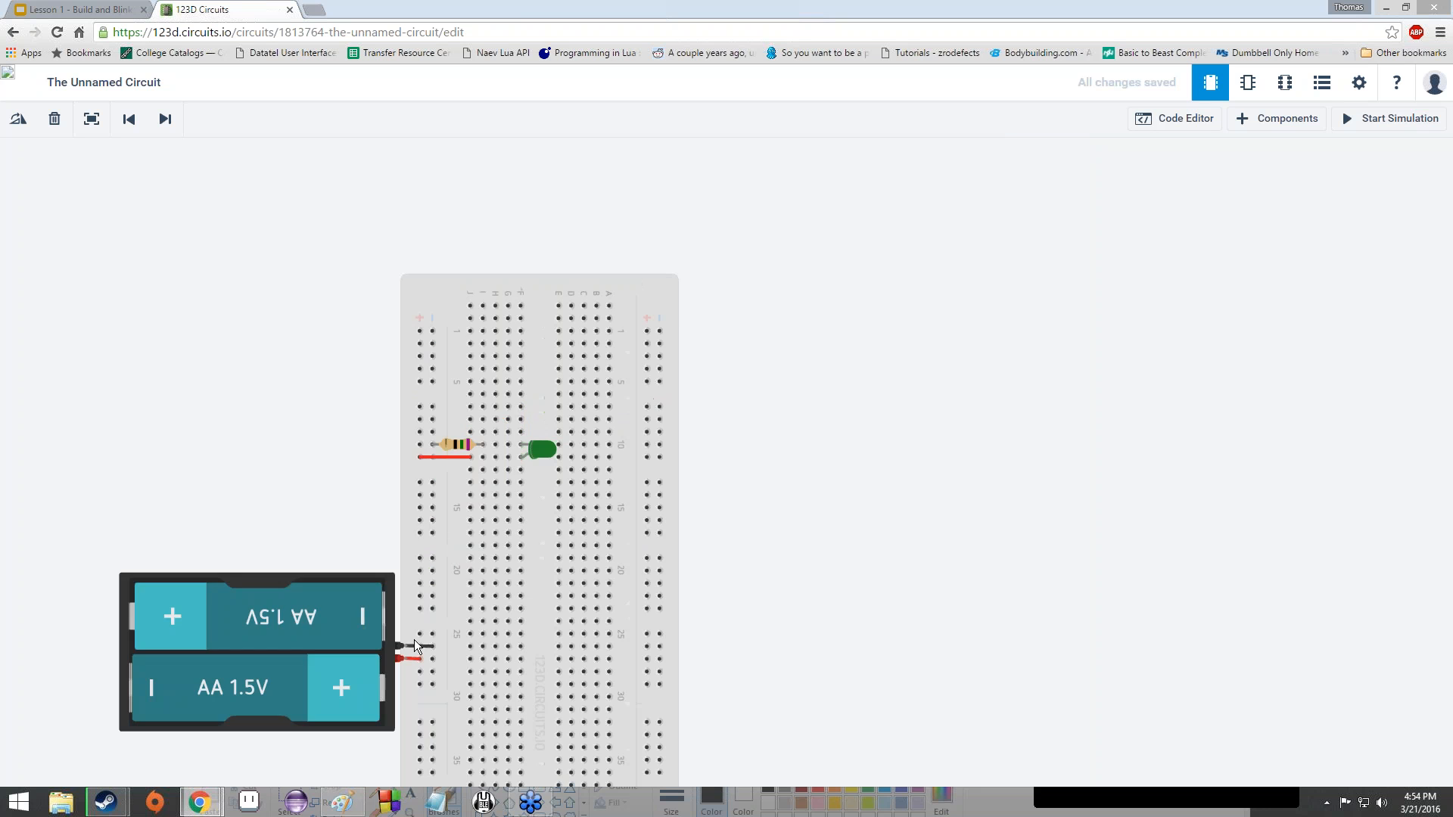
scroll(405, 639, up, 4)
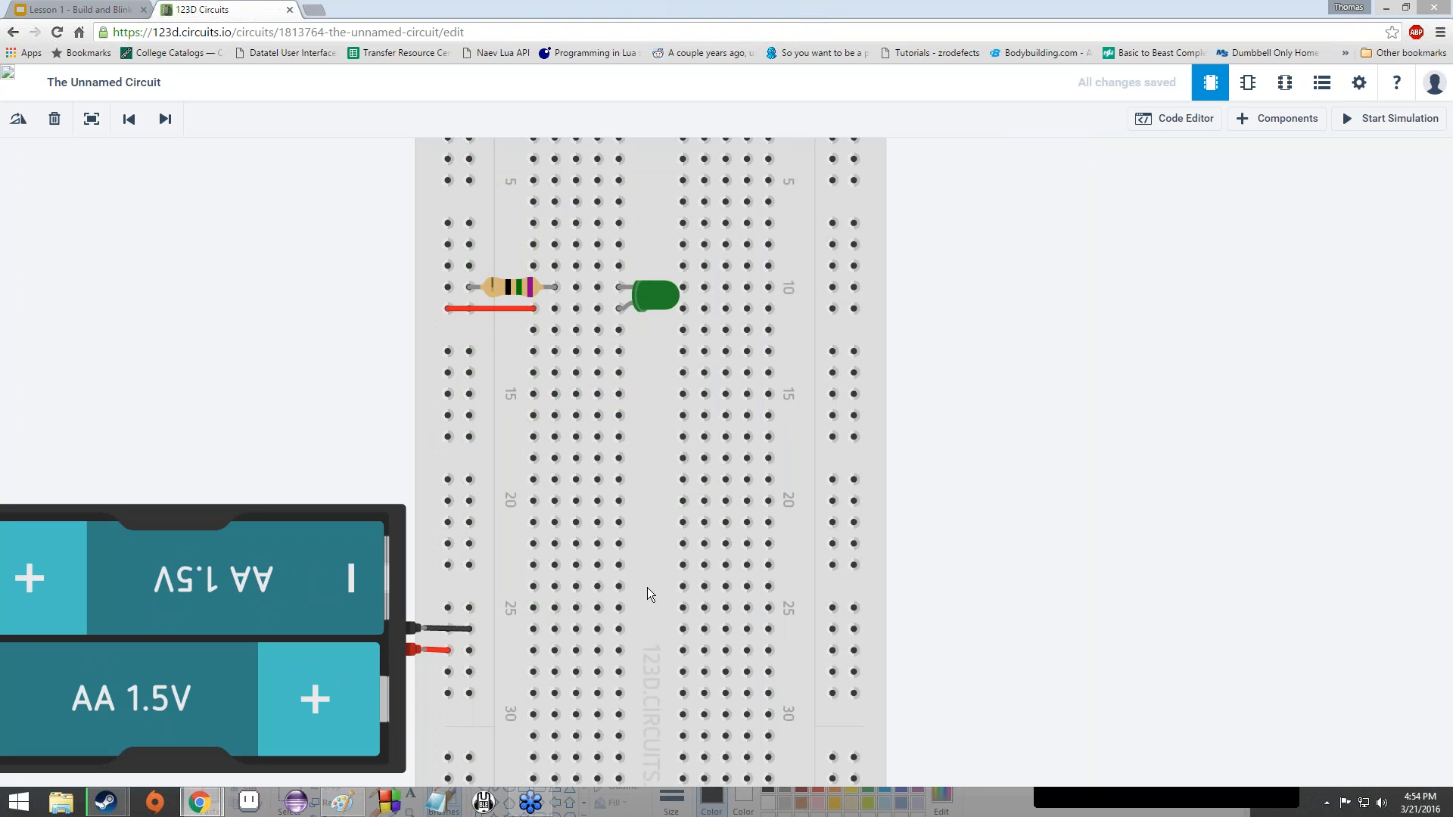
drag(948, 480, 947, 435)
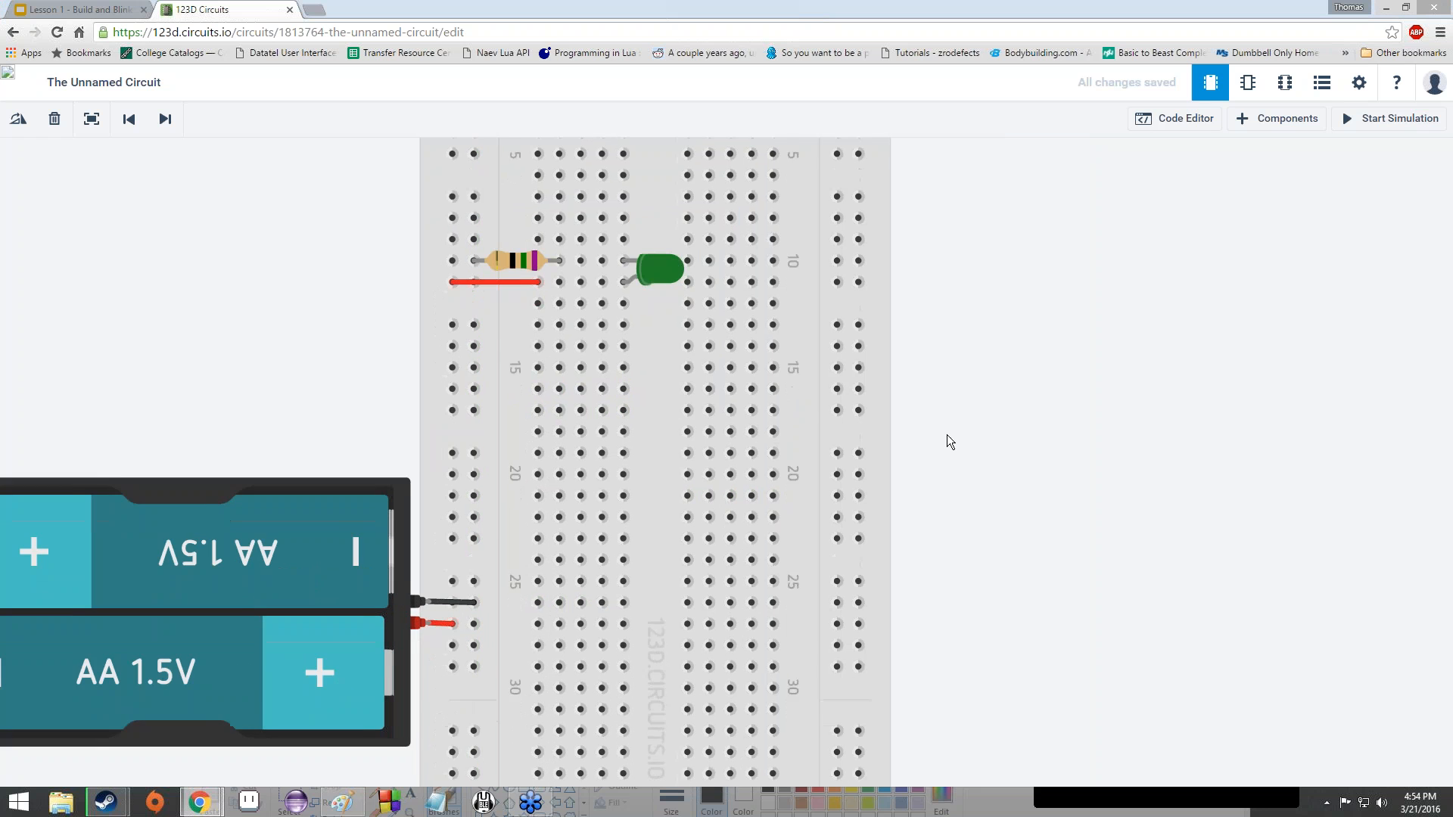
scroll(951, 442, up, 1)
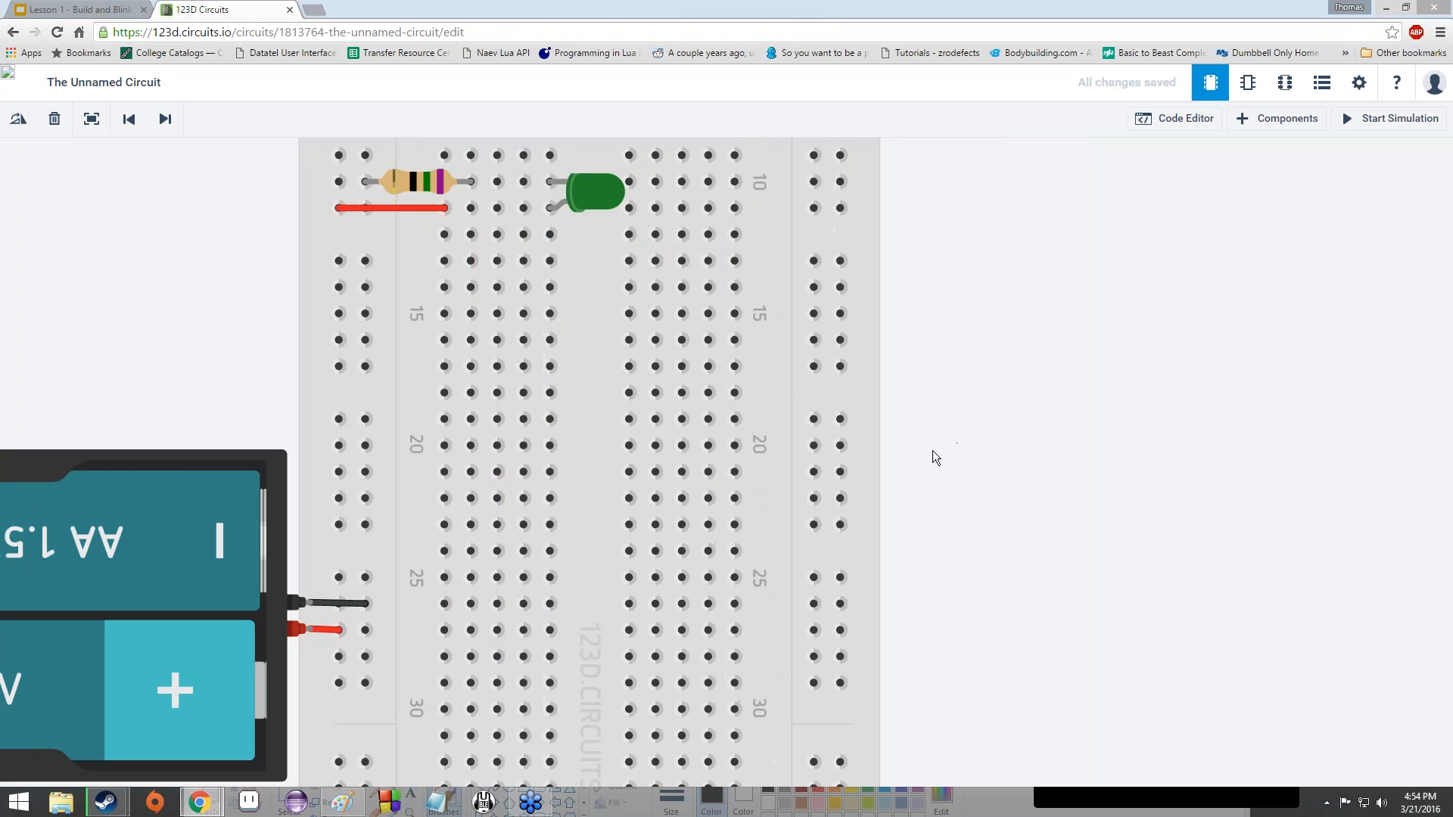
scroll(932, 451, up, 1)
scroll(933, 451, down, 1)
drag(933, 451, 932, 462)
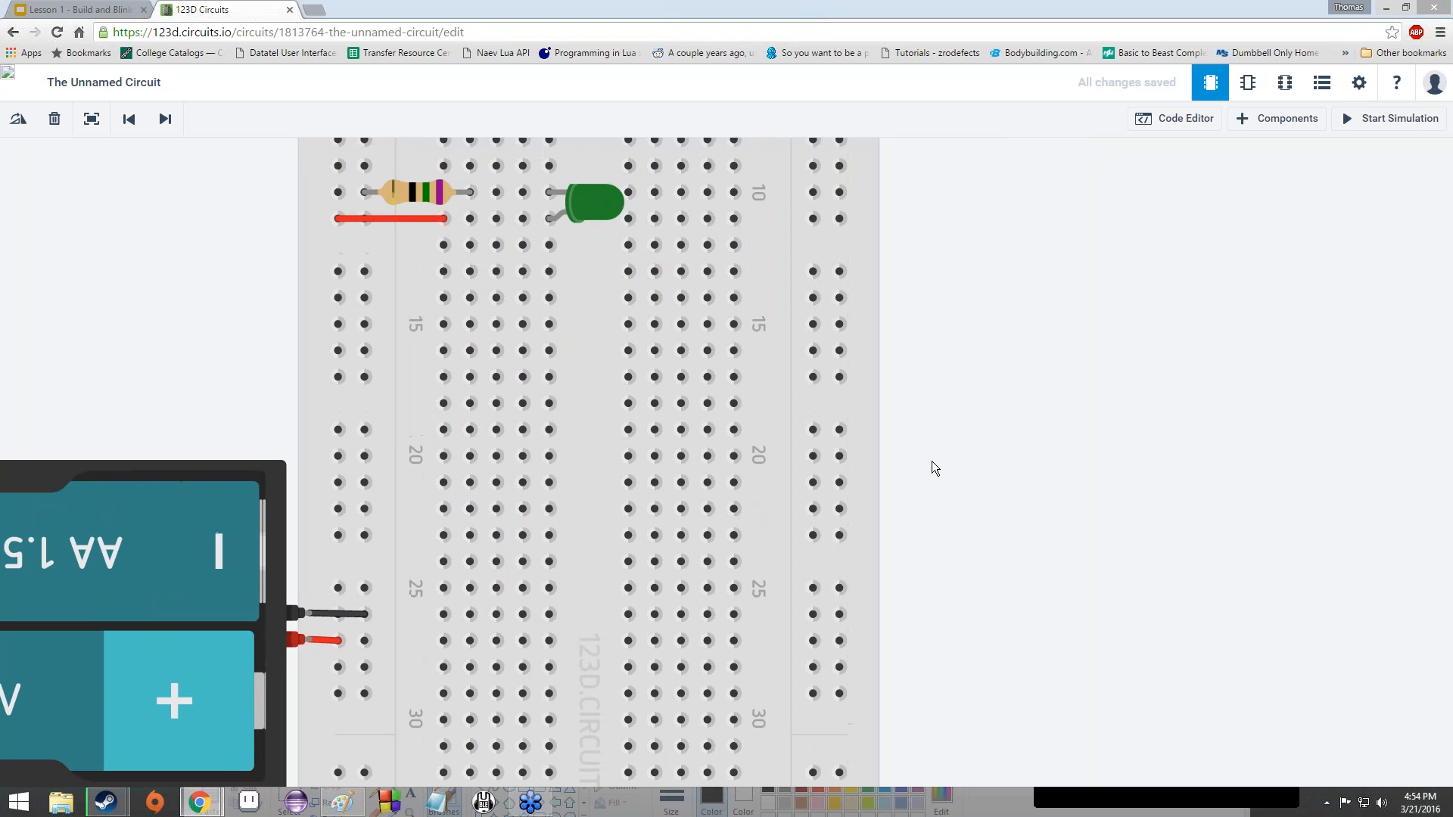